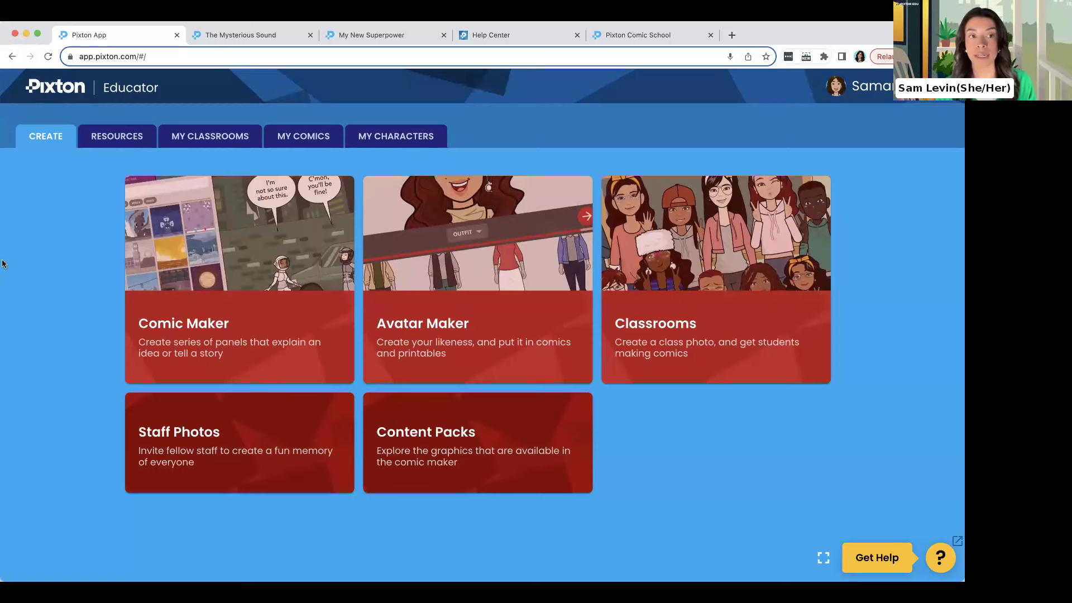
# Look through the educator dashboard's resources, Grade 6 Science classroom, comics and characters, returning to the creation options.
pyautogui.click(136, 141)
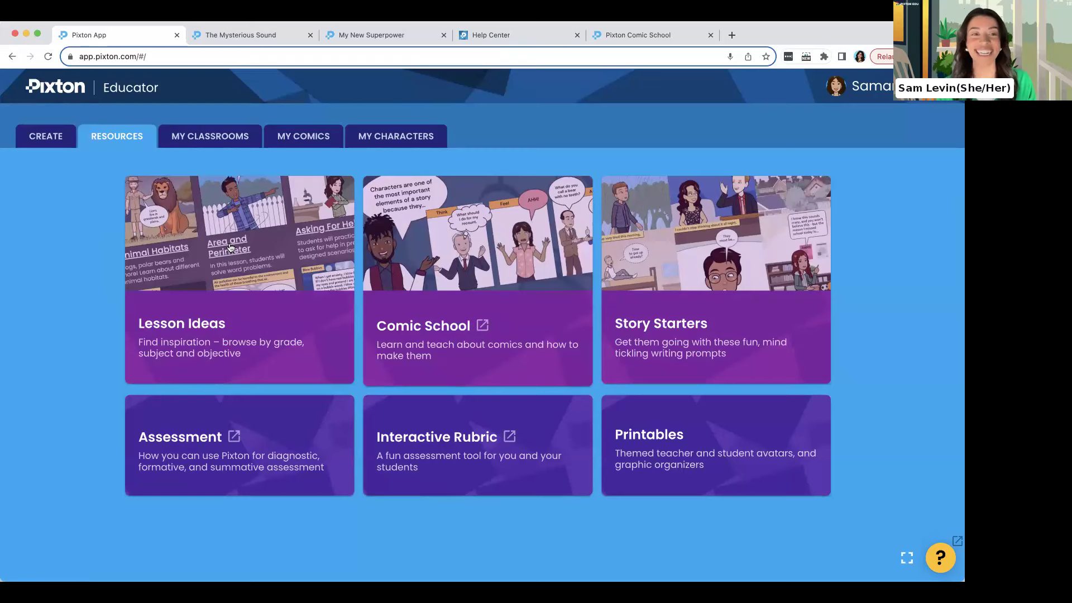
pyautogui.click(210, 139)
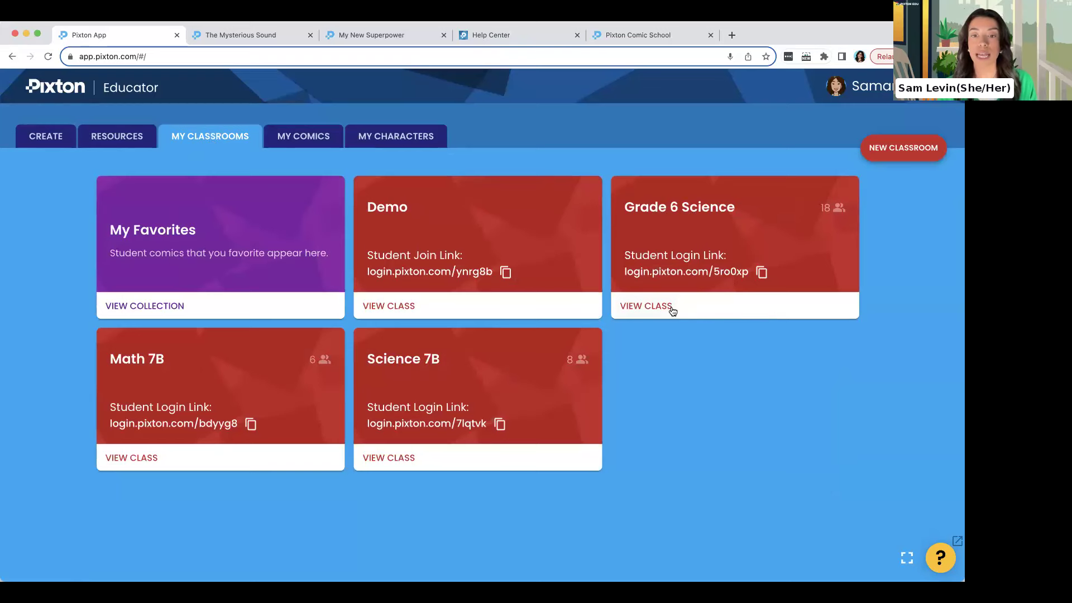
pyautogui.click(647, 306)
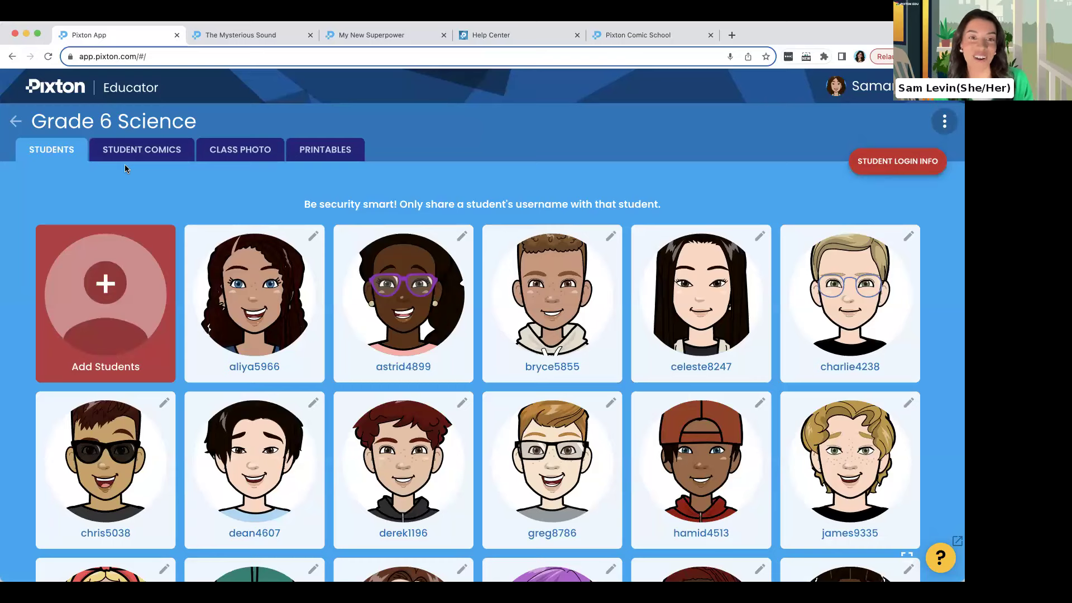
pyautogui.click(16, 122)
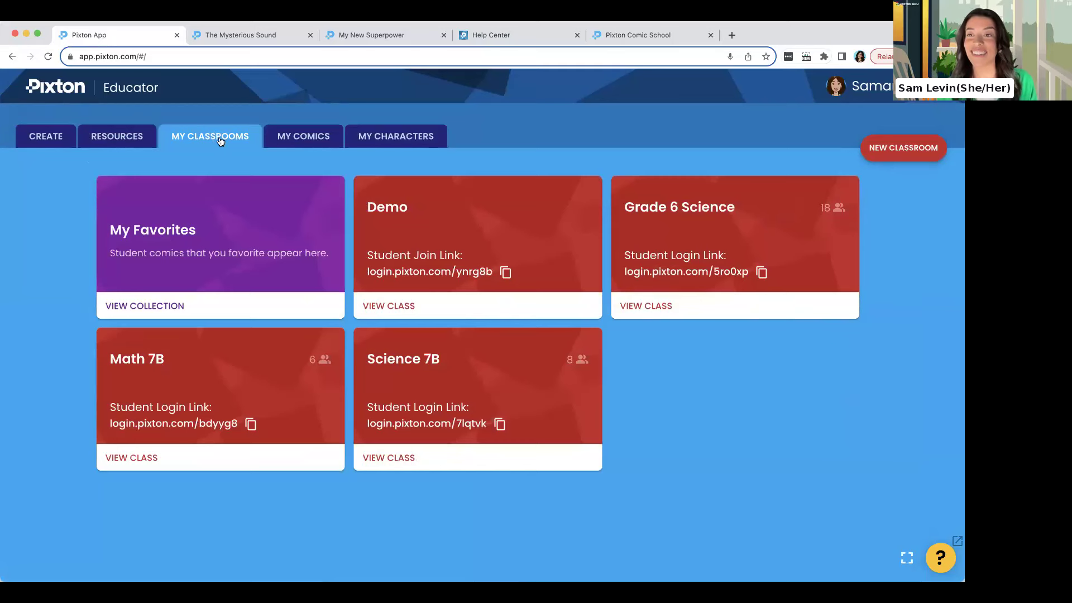
pyautogui.click(307, 138)
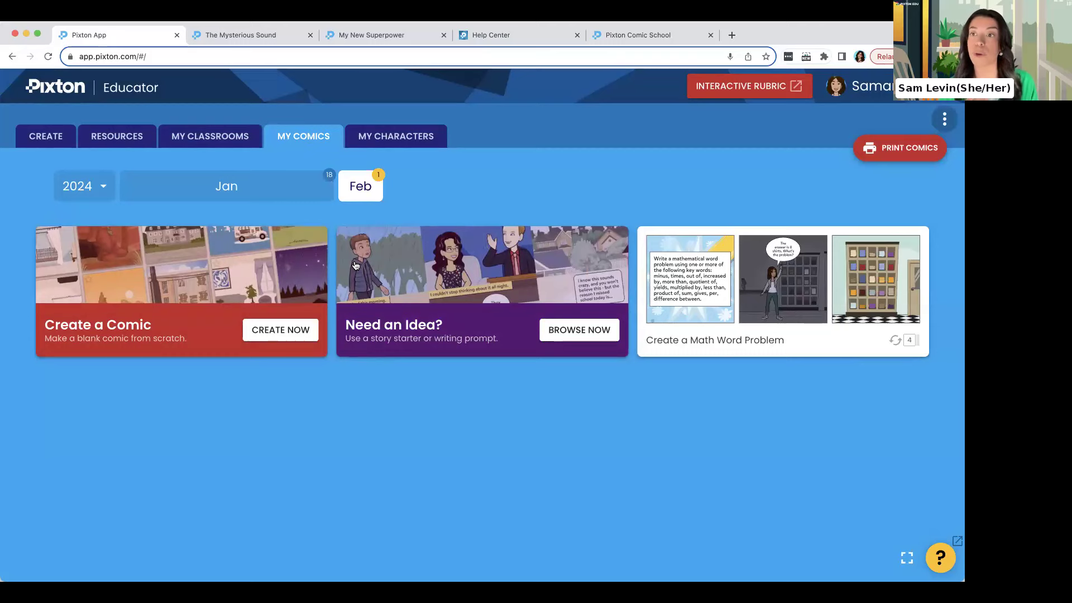
pyautogui.click(419, 139)
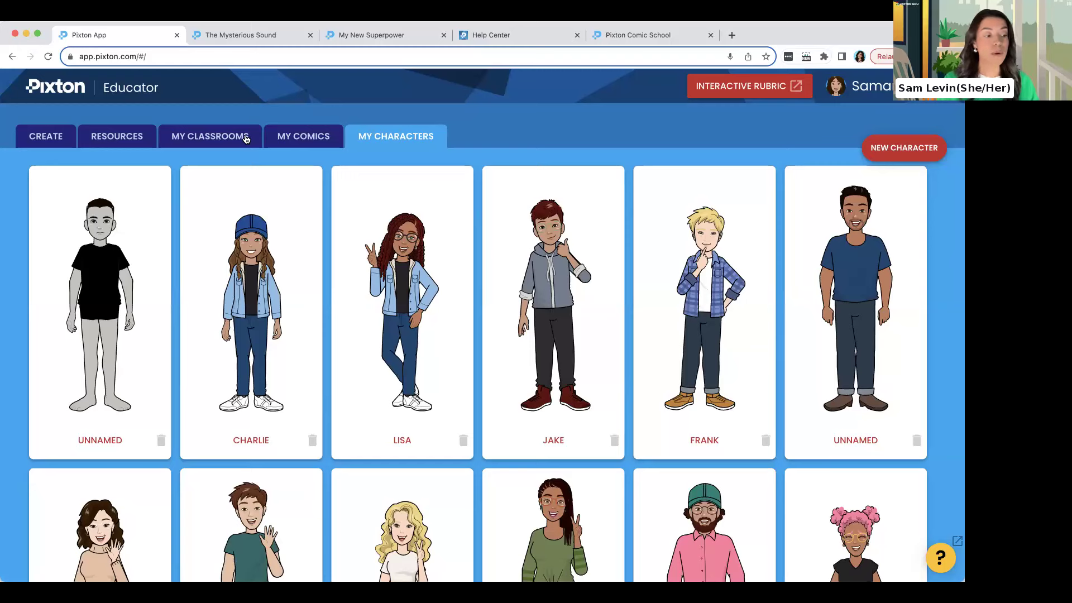
pyautogui.click(325, 135)
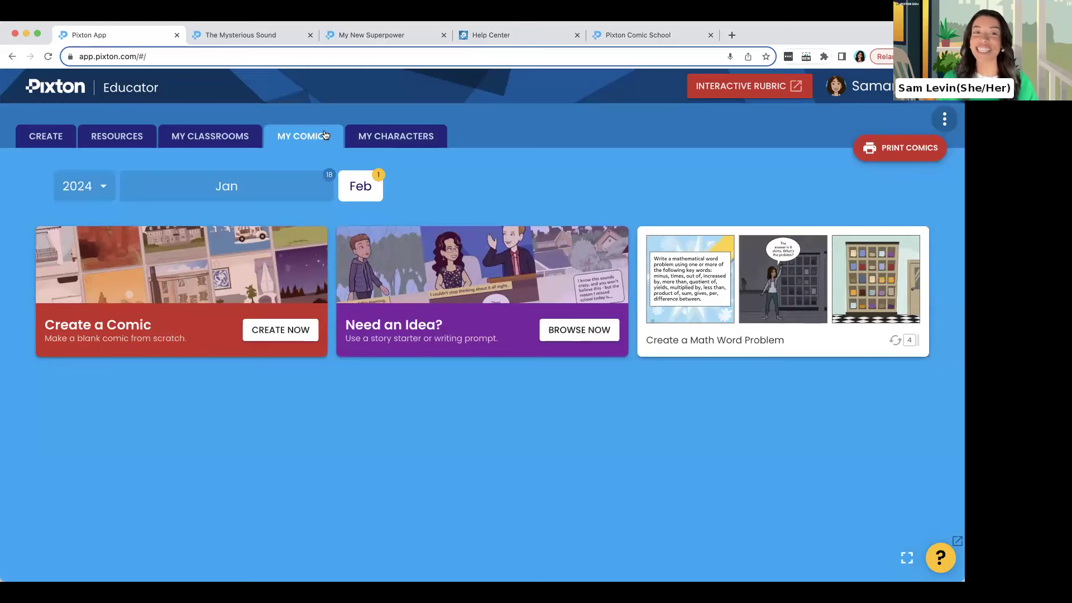
pyautogui.click(32, 135)
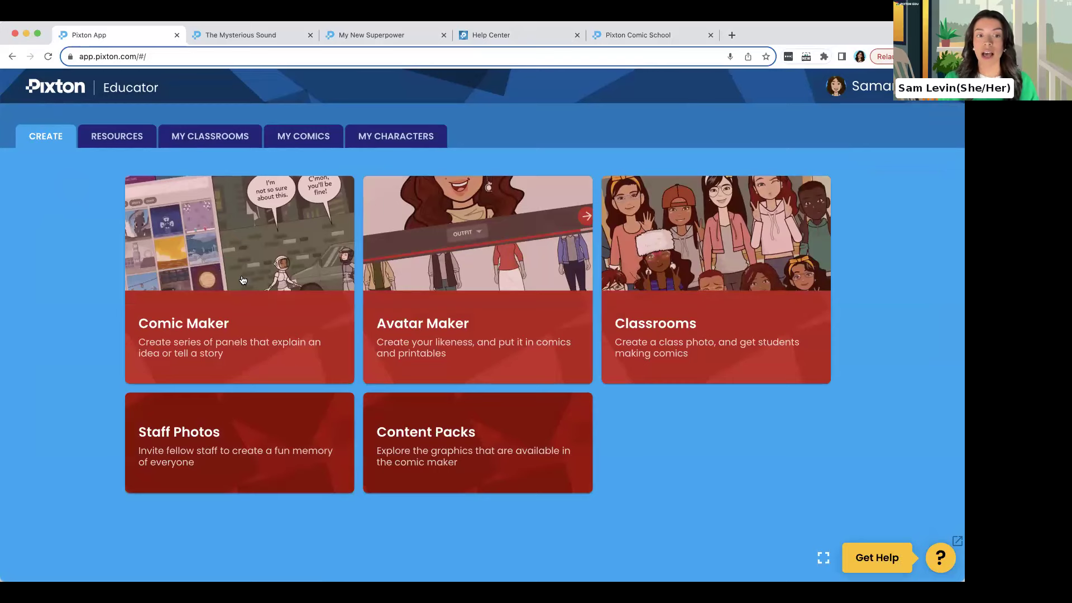
# Start a new blank comic from scratch from the My Comics collection.
pyautogui.click(301, 138)
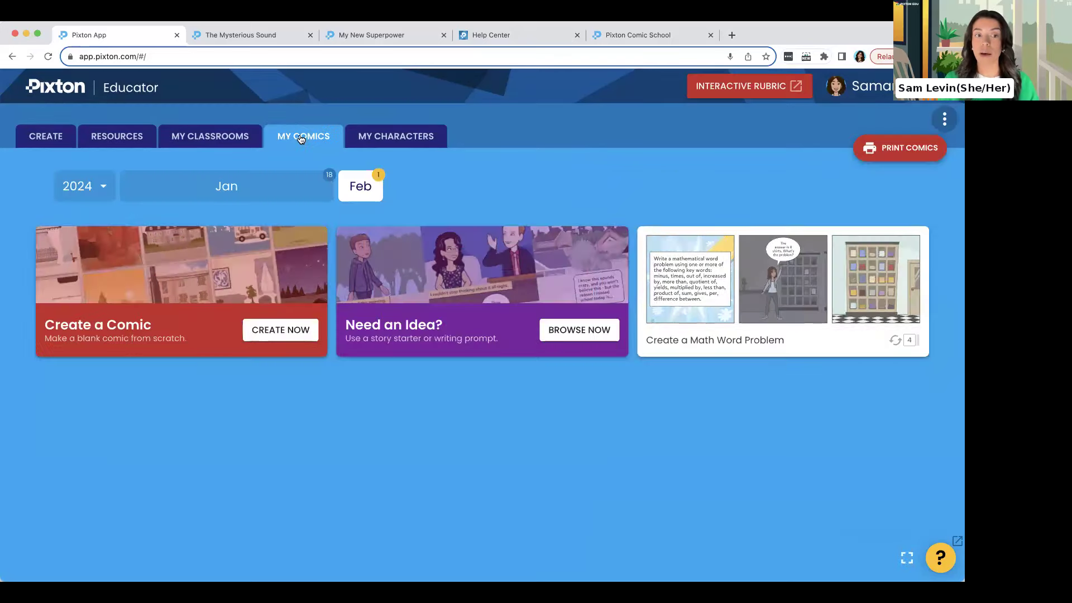
pyautogui.click(242, 291)
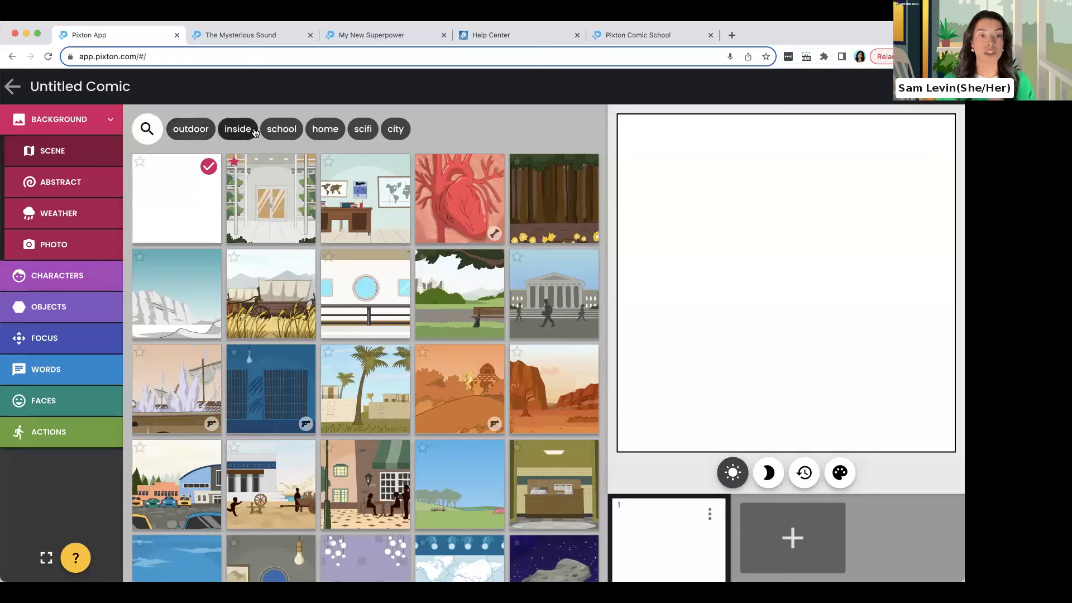
# Examine the background search and browse the outdoor scenes, clearing the outdoor filter at the end.
pyautogui.click(151, 132)
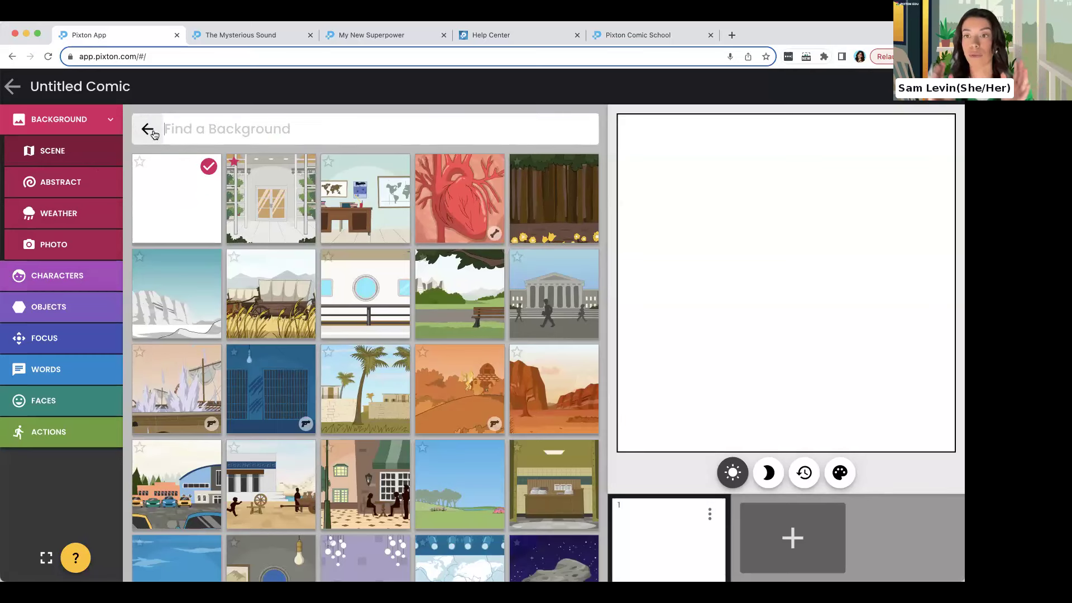
pyautogui.click(148, 131)
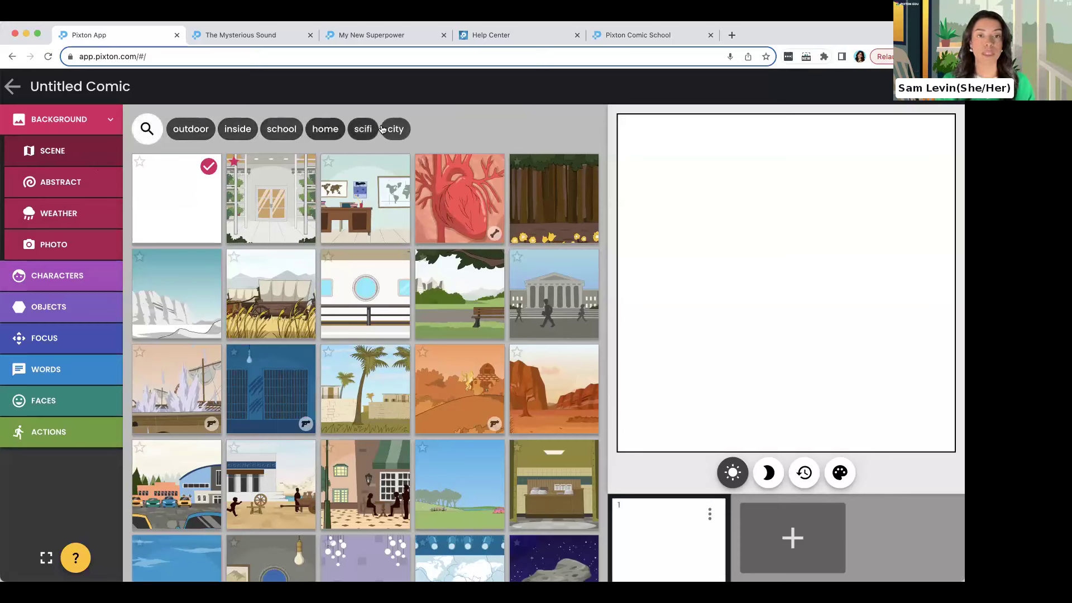
pyautogui.click(190, 129)
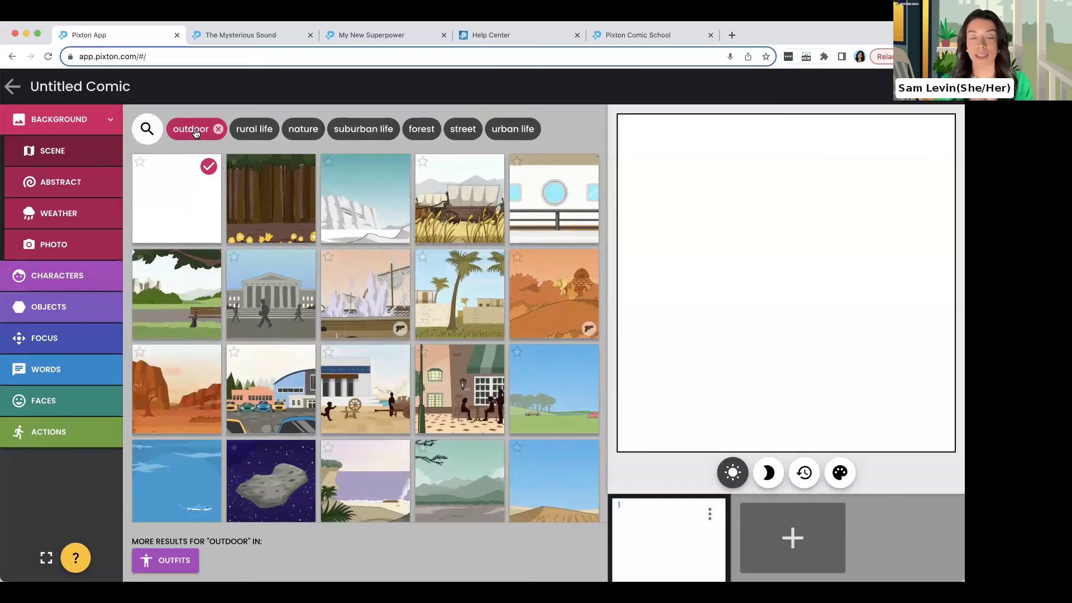
pyautogui.scroll(-3, 282, 256)
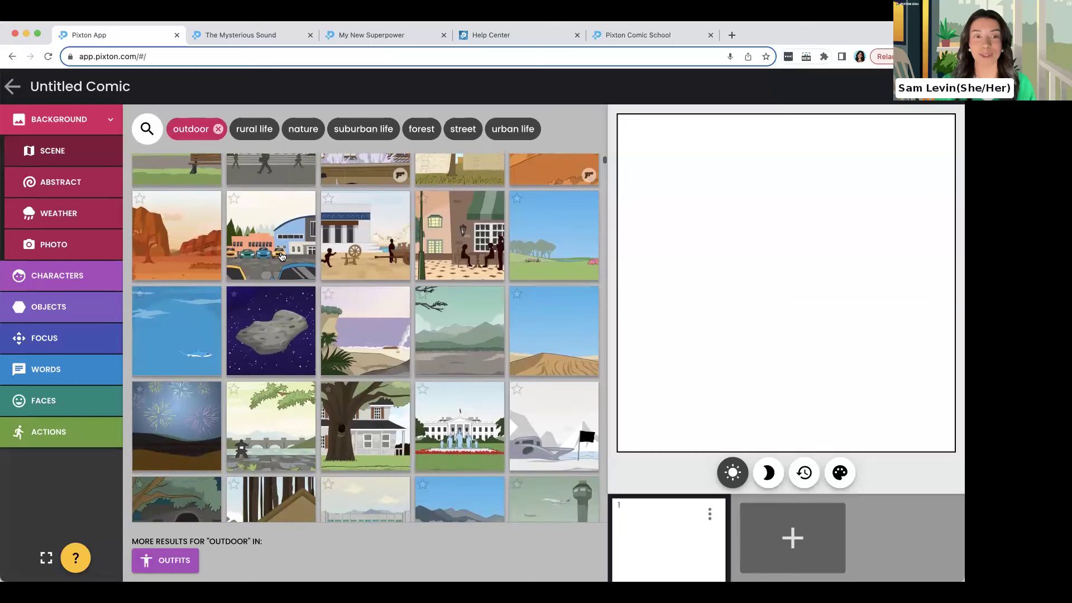
pyautogui.click(217, 129)
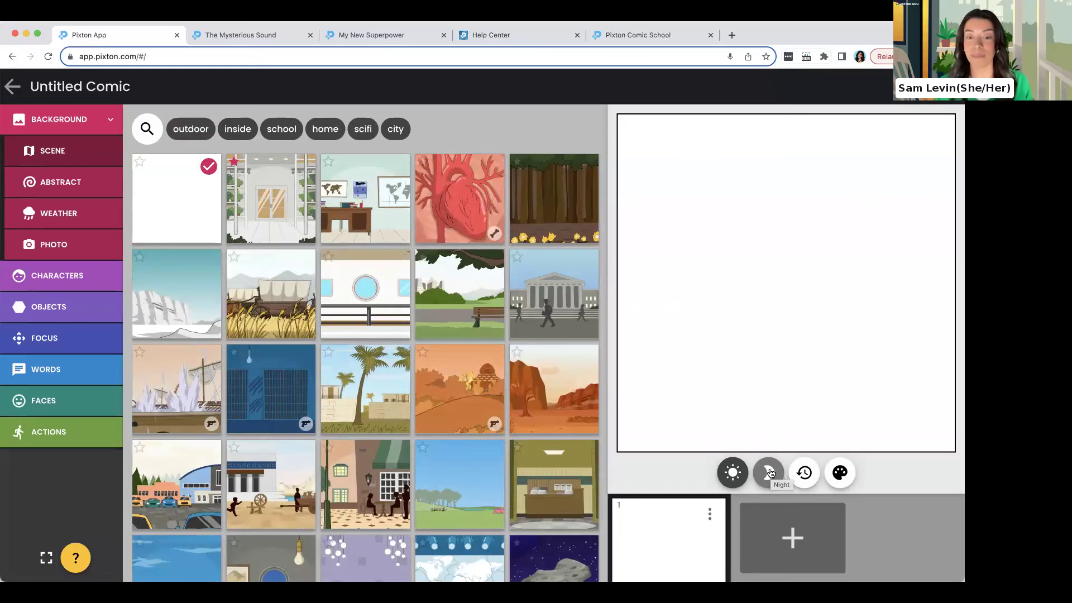
# Expand the comic editor to full screen and add two more blank panels to the comic.
pyautogui.click(46, 559)
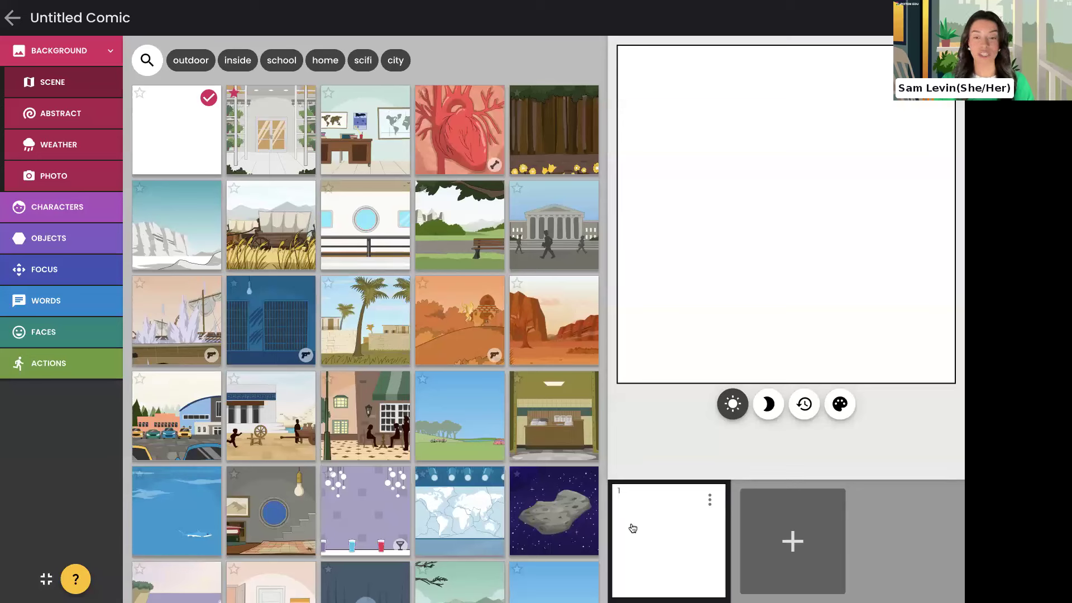
pyautogui.click(711, 498)
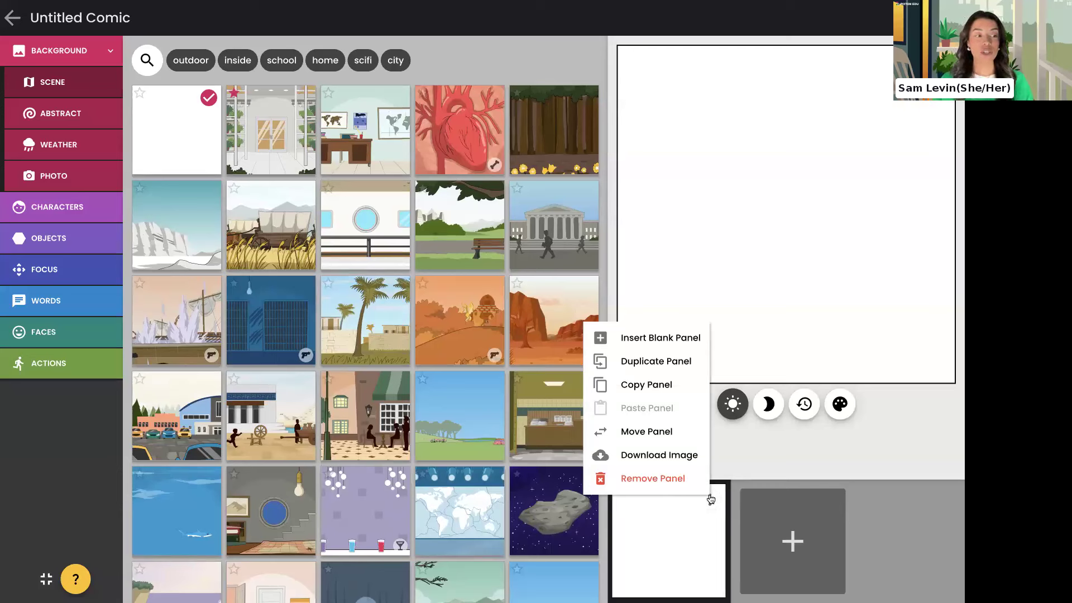
pyautogui.click(794, 536)
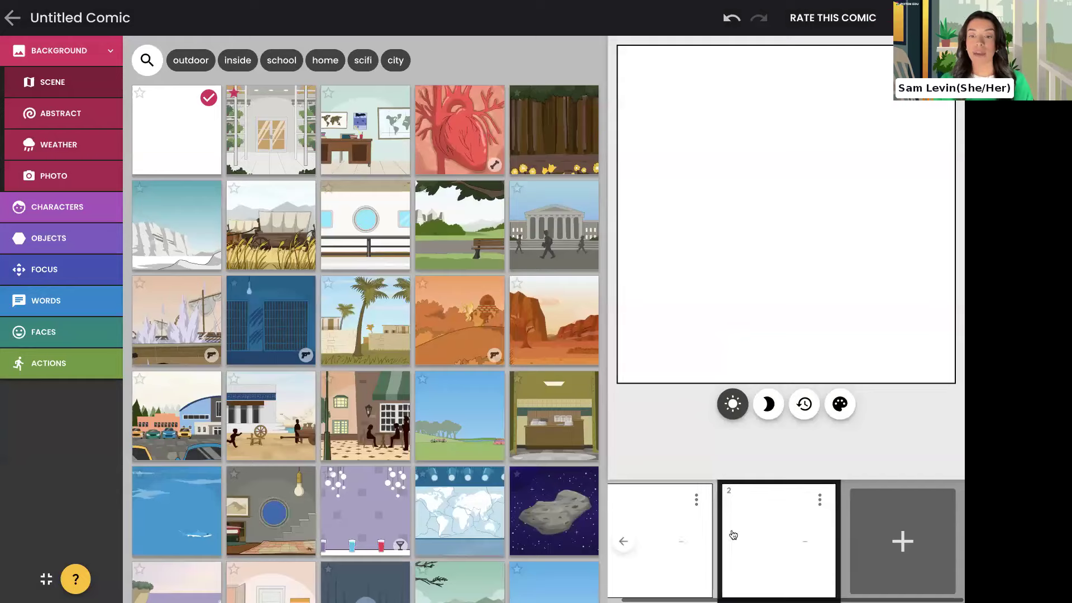
pyautogui.click(888, 526)
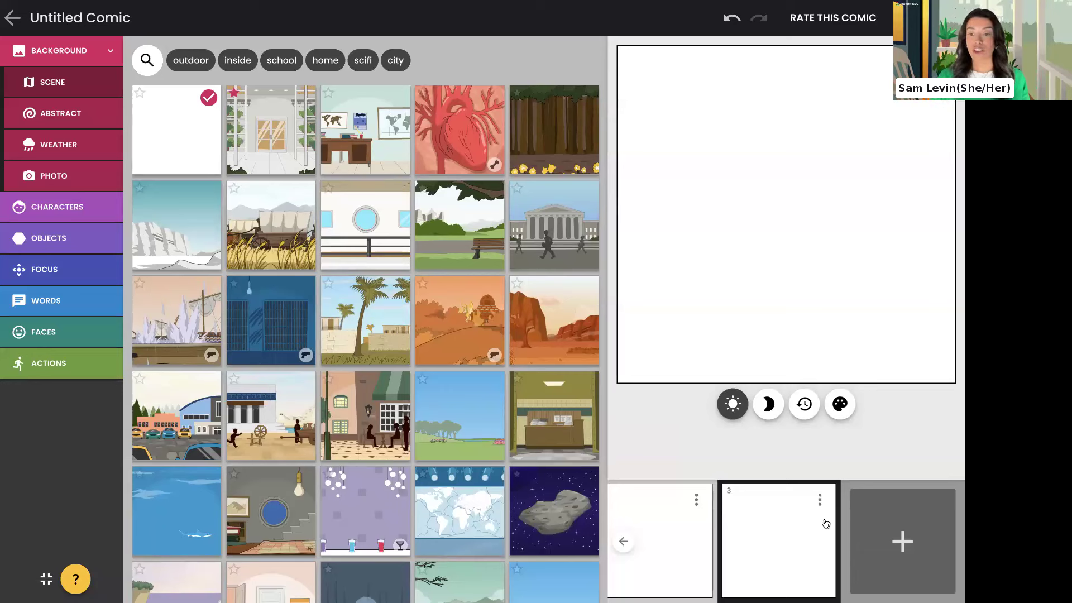
pyautogui.click(903, 541)
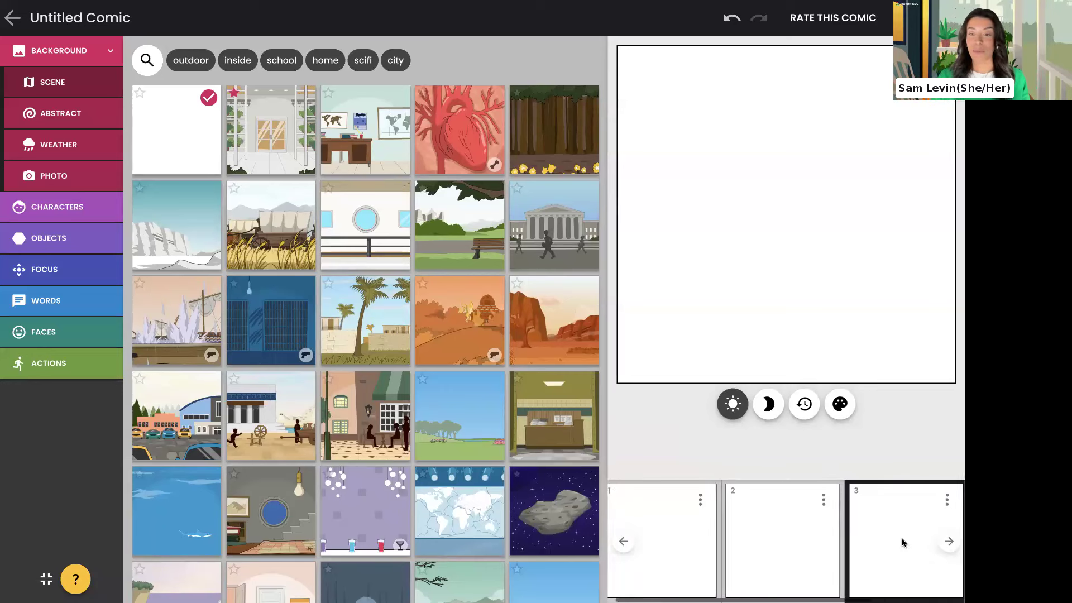
# Select panel 2 and title the comic "The Ultimate Comic Maker Workshop Webinar".
pyautogui.click(824, 553)
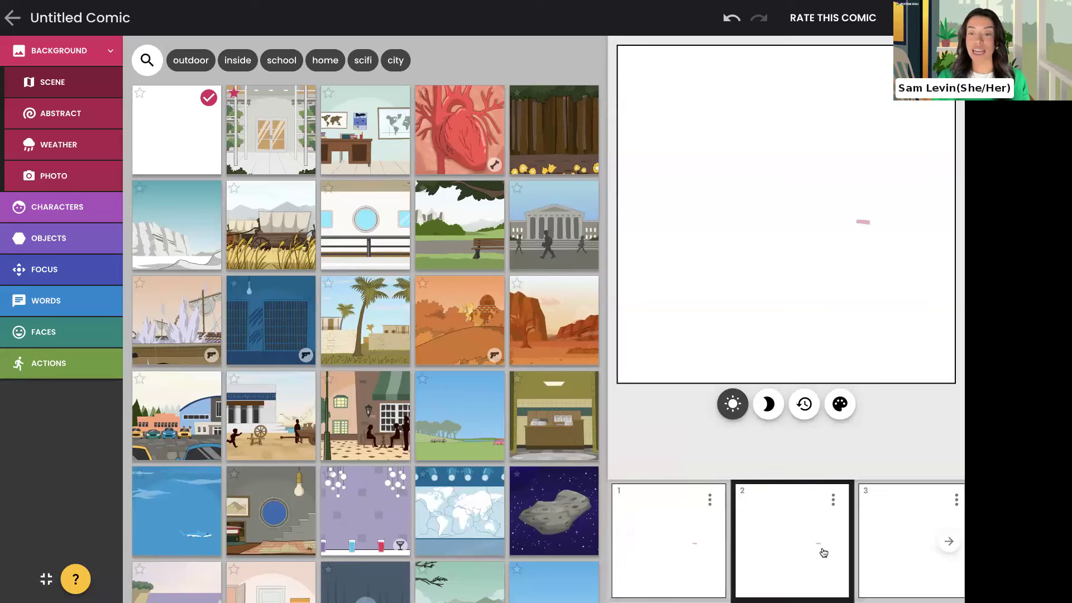
pyautogui.click(655, 538)
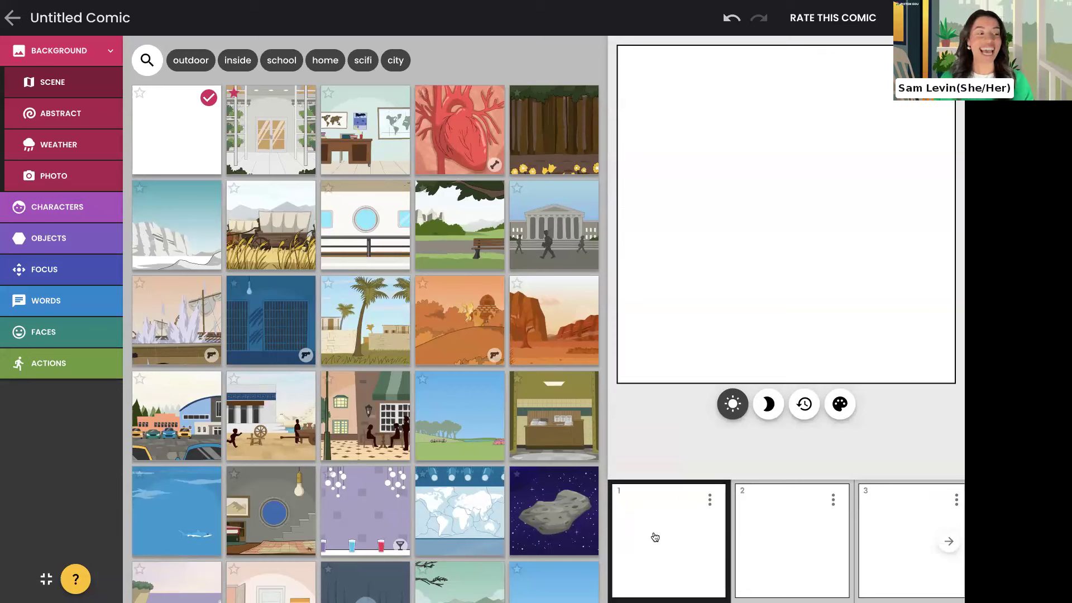
pyautogui.click(799, 530)
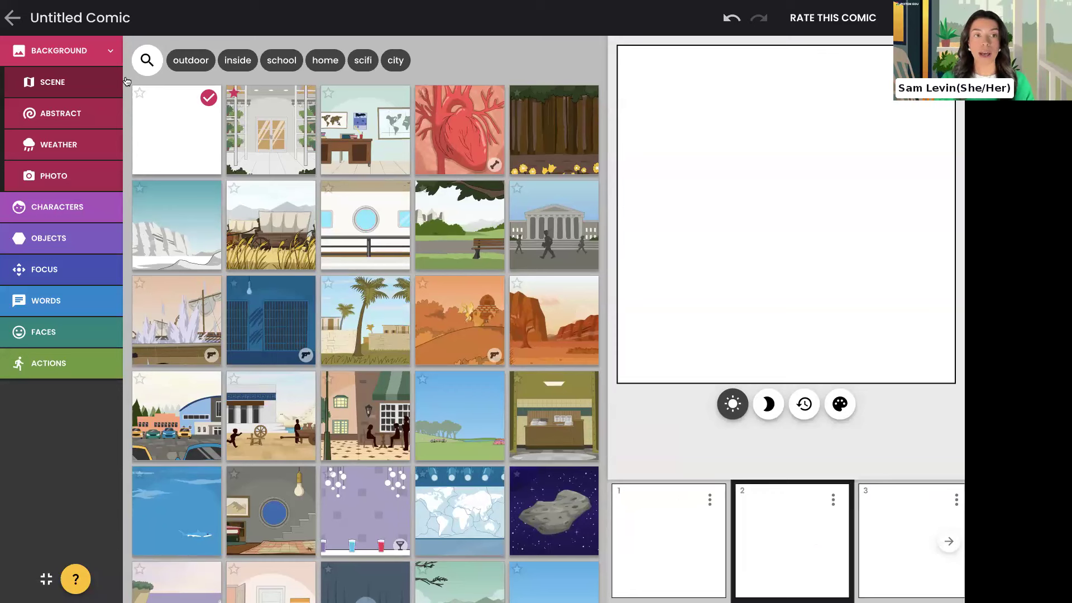
pyautogui.click(113, 18)
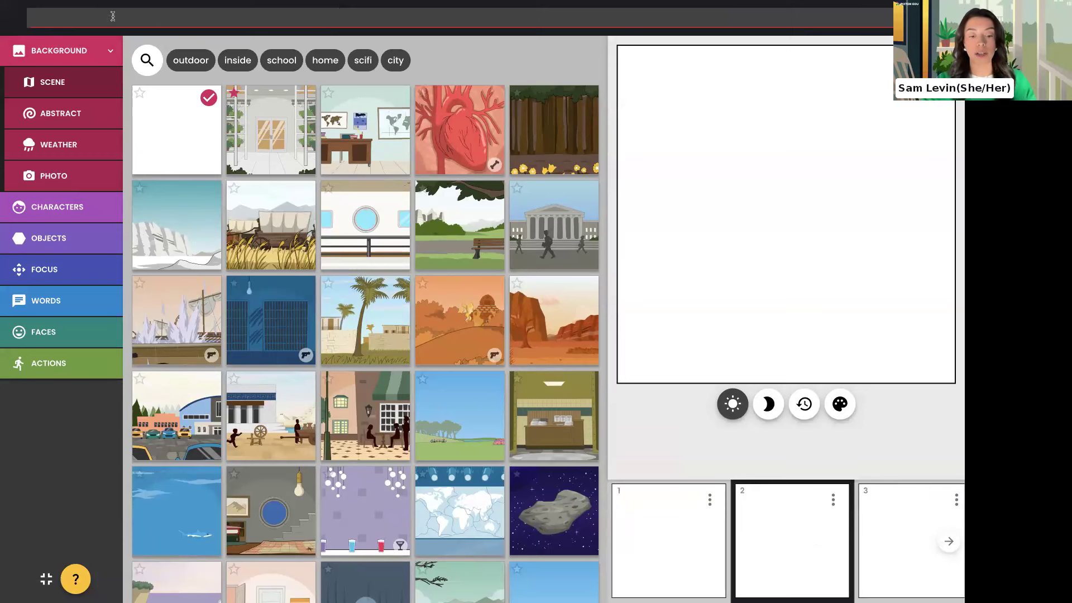
pyautogui.write('The Ultimate Comic Maker Workshop Webinar')
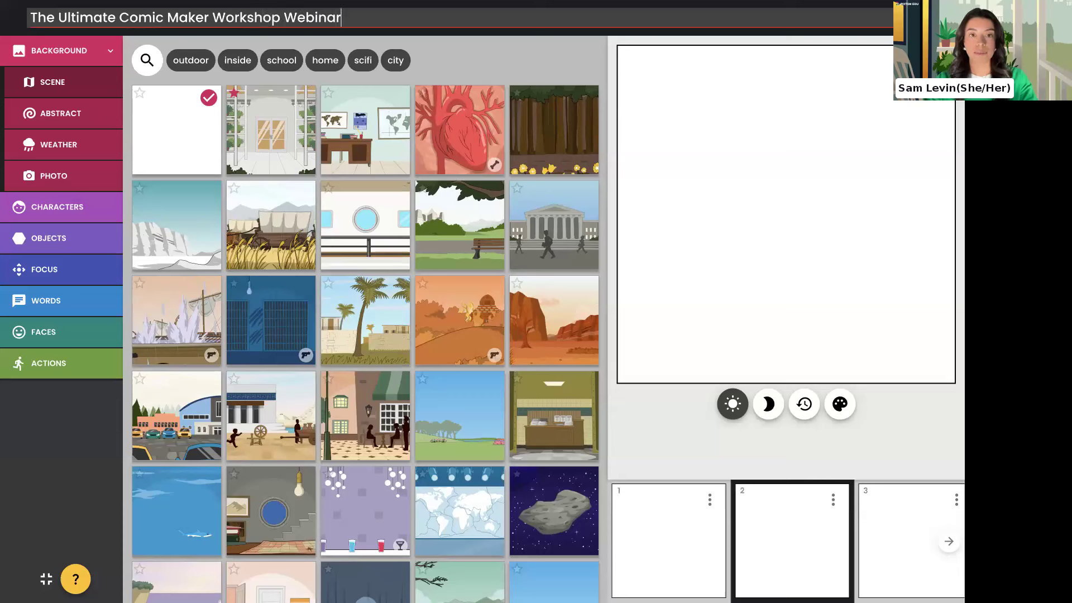
pyautogui.press('Return')
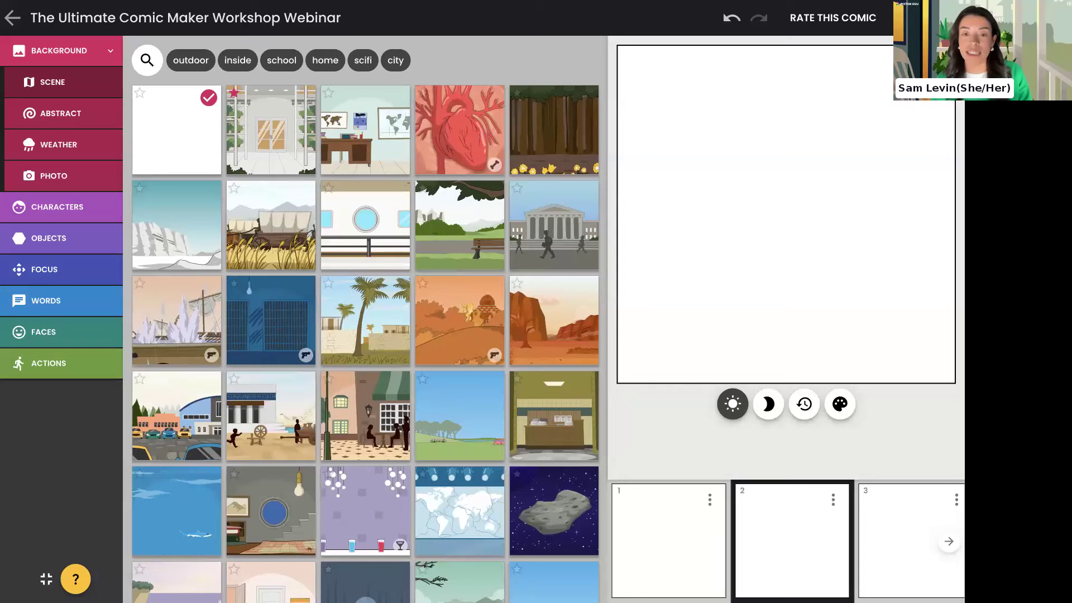
# Search the background scenes for "lemonade" and apply the lemonade stand scene to panel 2.
pyautogui.scroll(-10, 391, 318)
pyautogui.scroll(-15, 391, 319)
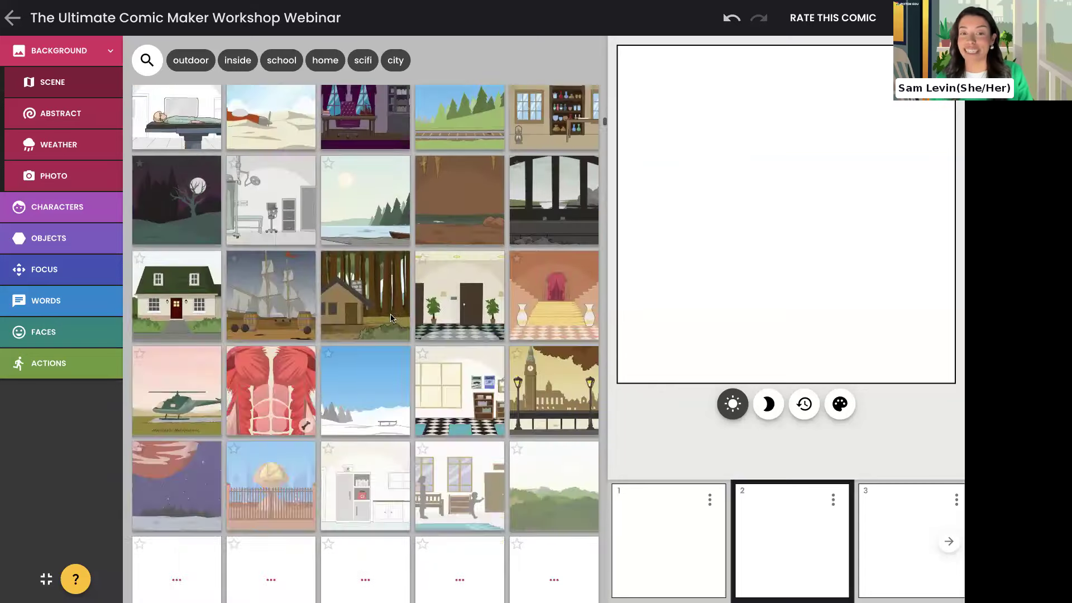
pyautogui.scroll(-15, 390, 318)
pyautogui.scroll(20, 391, 318)
pyautogui.scroll(10, 391, 318)
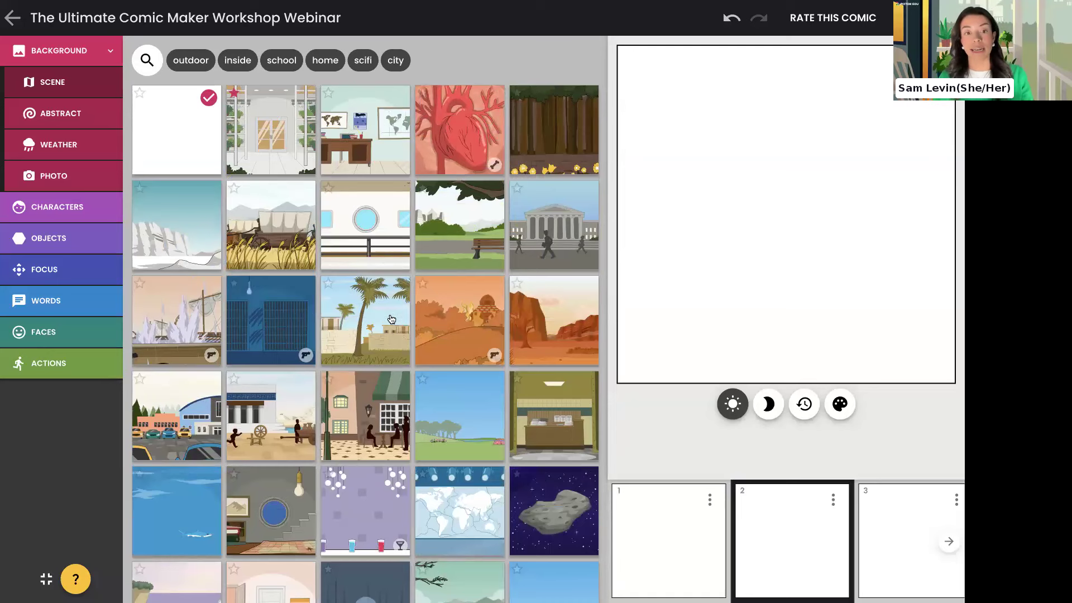
pyautogui.click(150, 59)
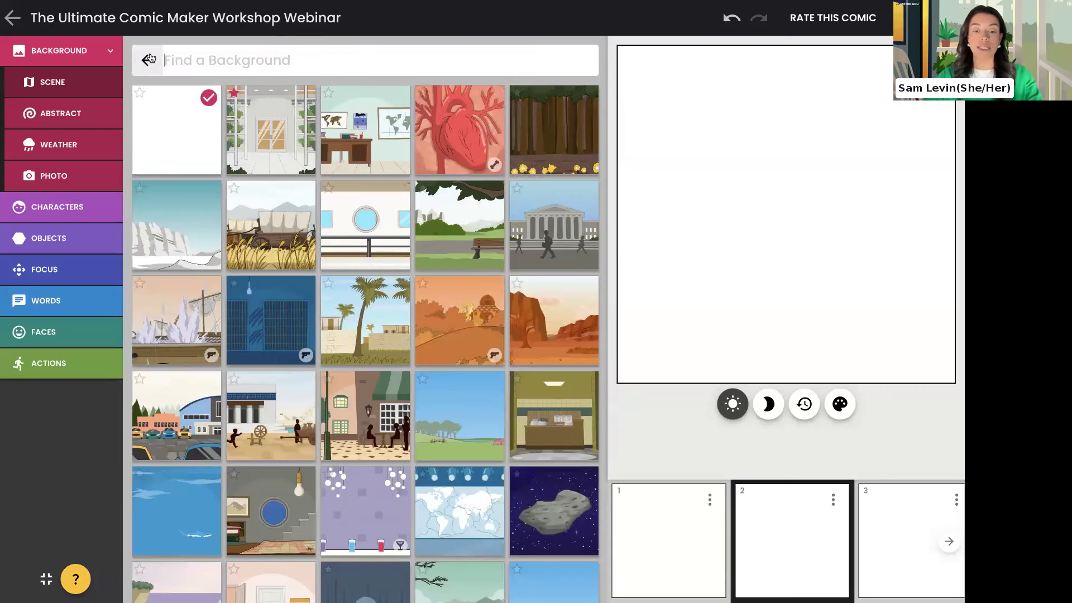
pyautogui.write('lemonad')
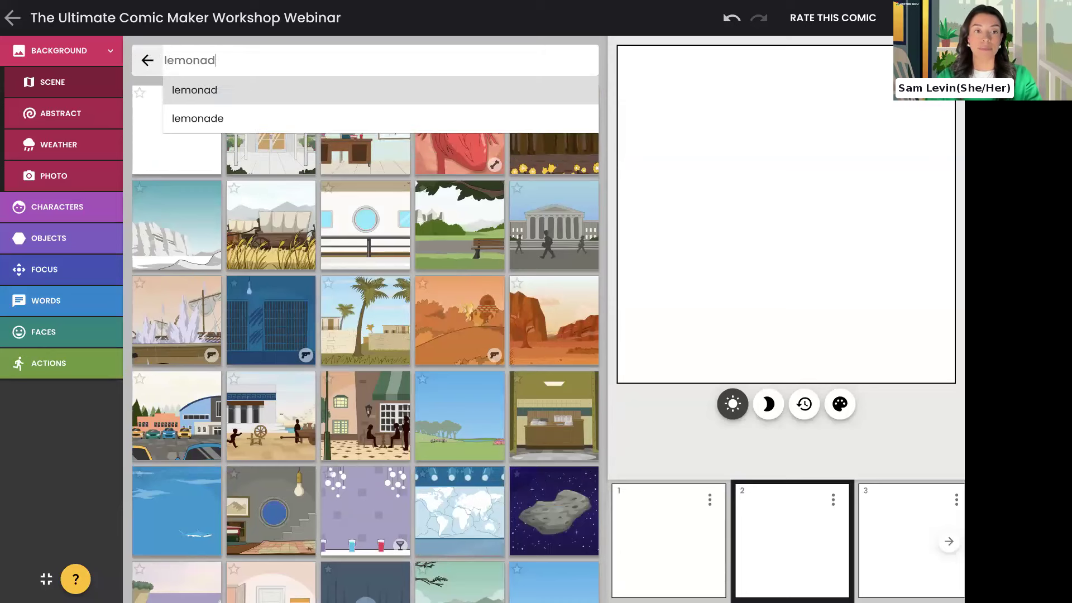
pyautogui.write('e')
pyautogui.press('Return')
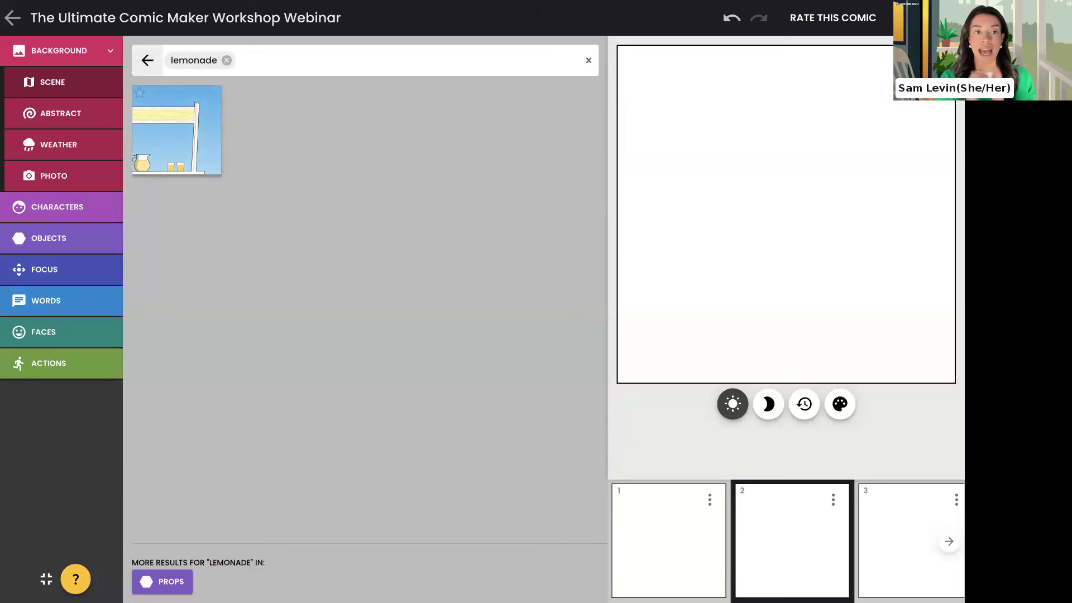
pyautogui.click(168, 146)
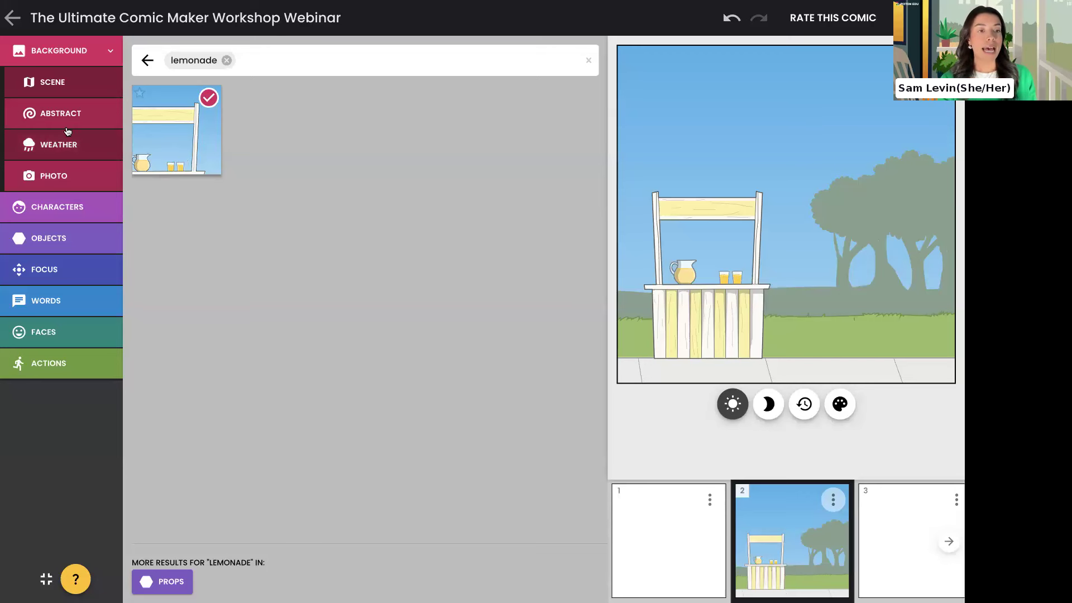
# Filter the abstract backgrounds by "happy" and apply the white one with yellow stars to panel 2.
pyautogui.click(97, 117)
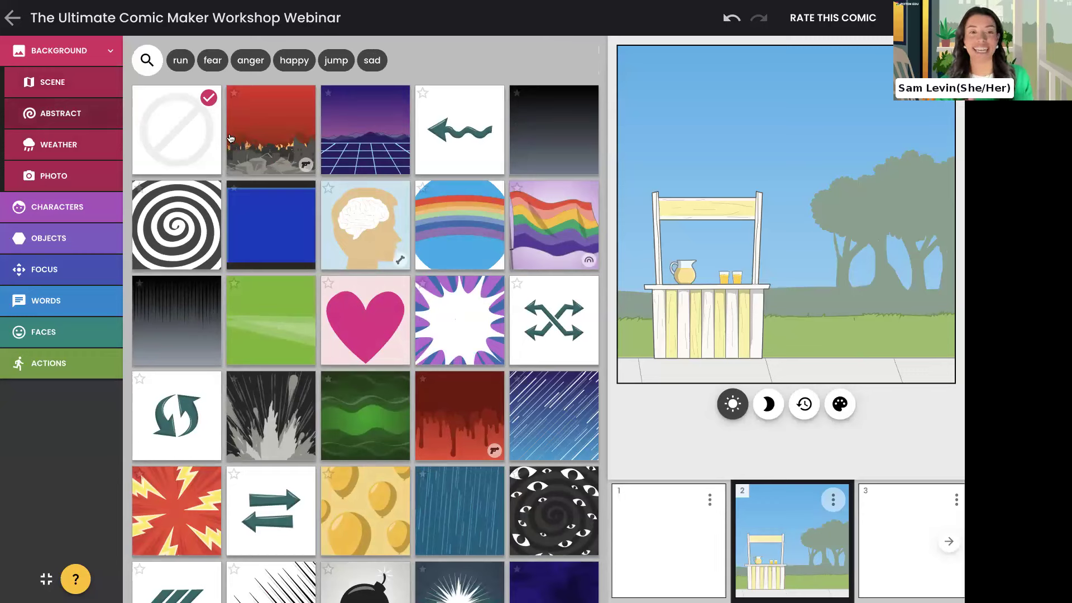
pyautogui.click(291, 68)
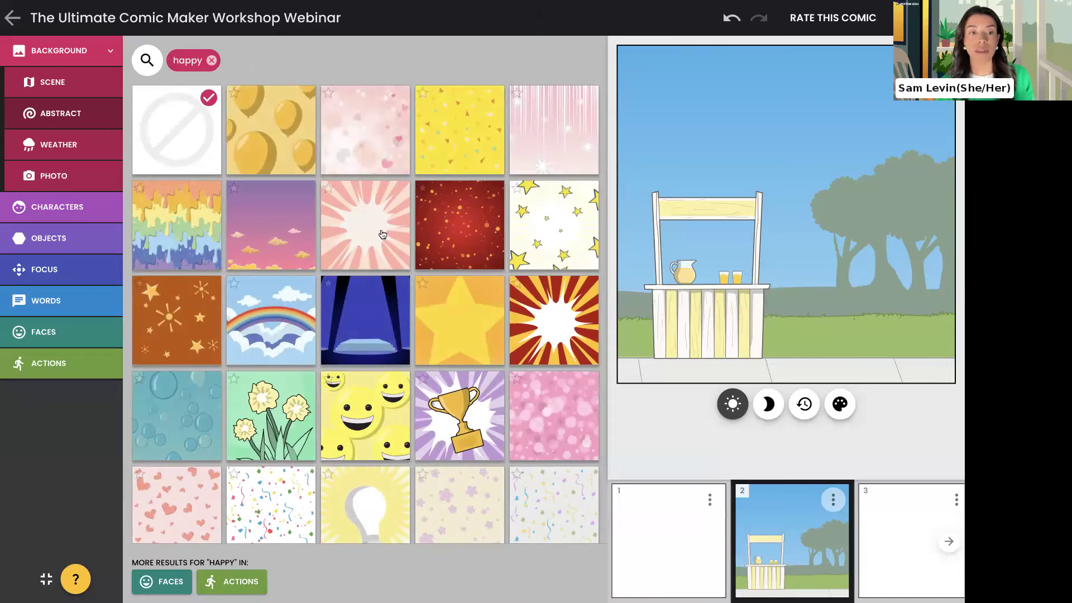
pyautogui.click(546, 221)
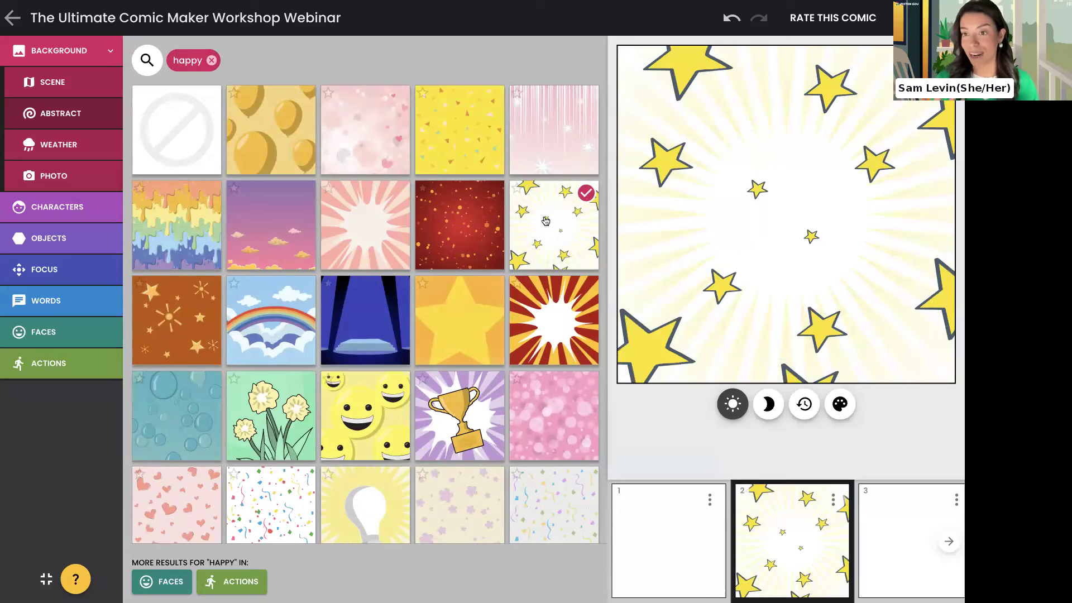
# Undo the star background on panel 2 to restore its lemonade stand, and apply the same lemonade stand scene to panel 1.
pyautogui.click(732, 19)
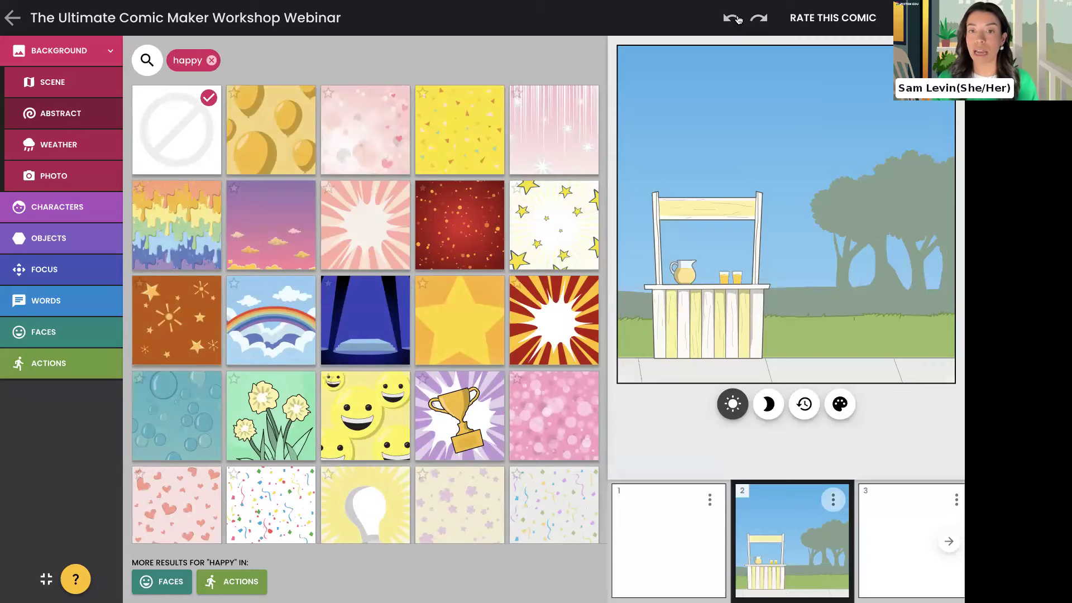
pyautogui.click(760, 19)
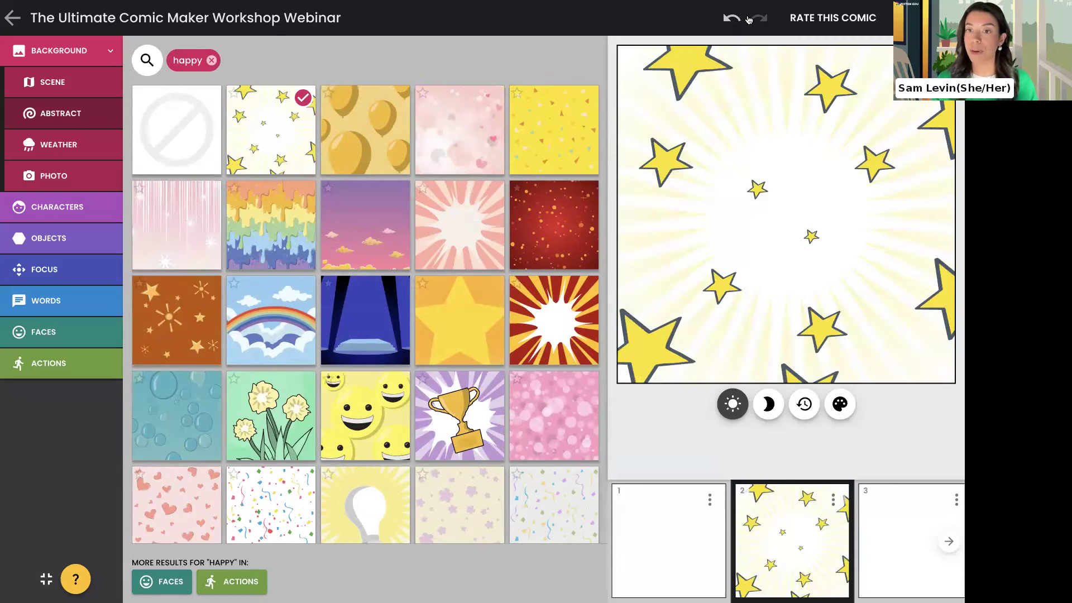
pyautogui.click(733, 19)
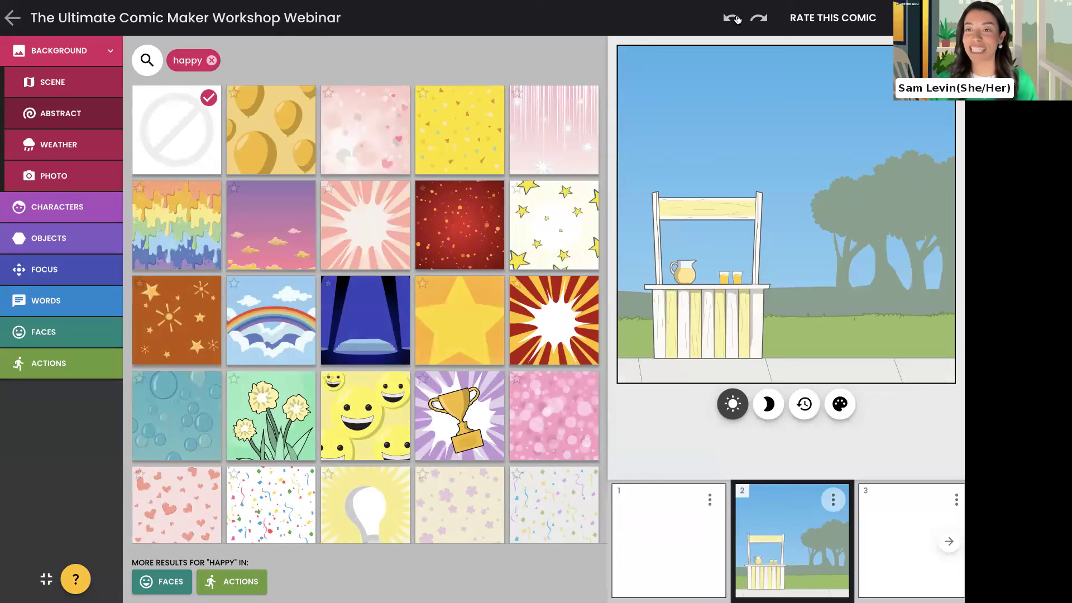
pyautogui.click(689, 505)
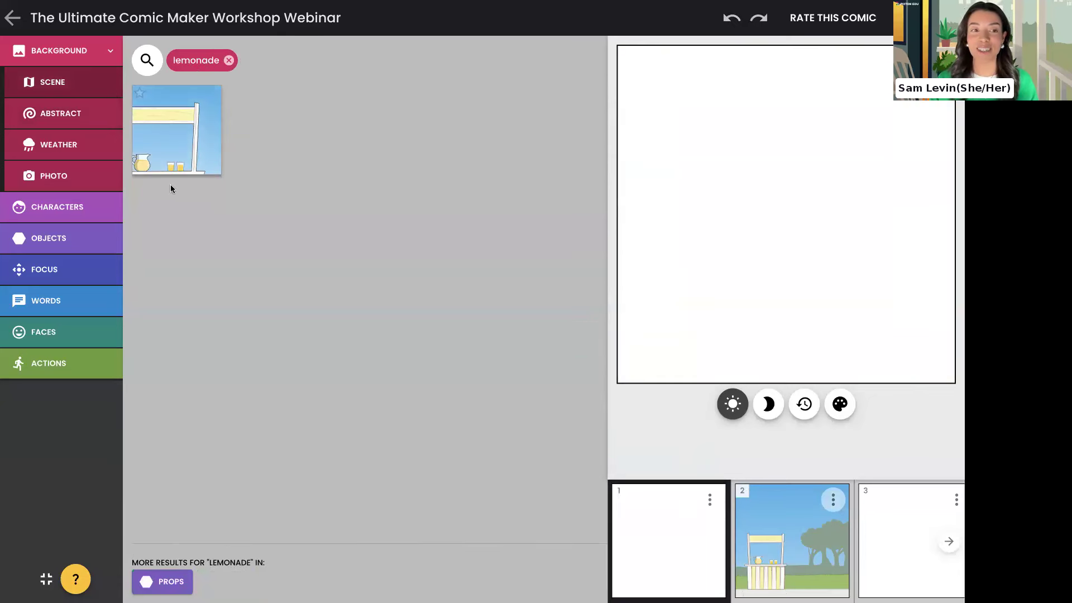
pyautogui.click(181, 120)
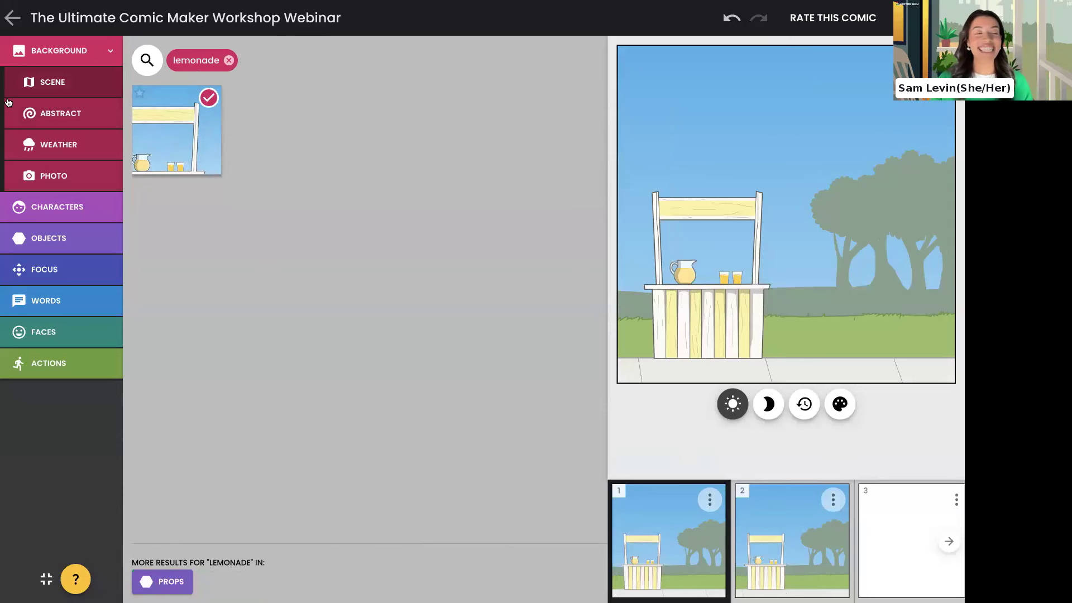
# Try the snowfall, plain grey-green and windy leaves weather effects on panel 1, and remove the weather effect.
pyautogui.click(39, 144)
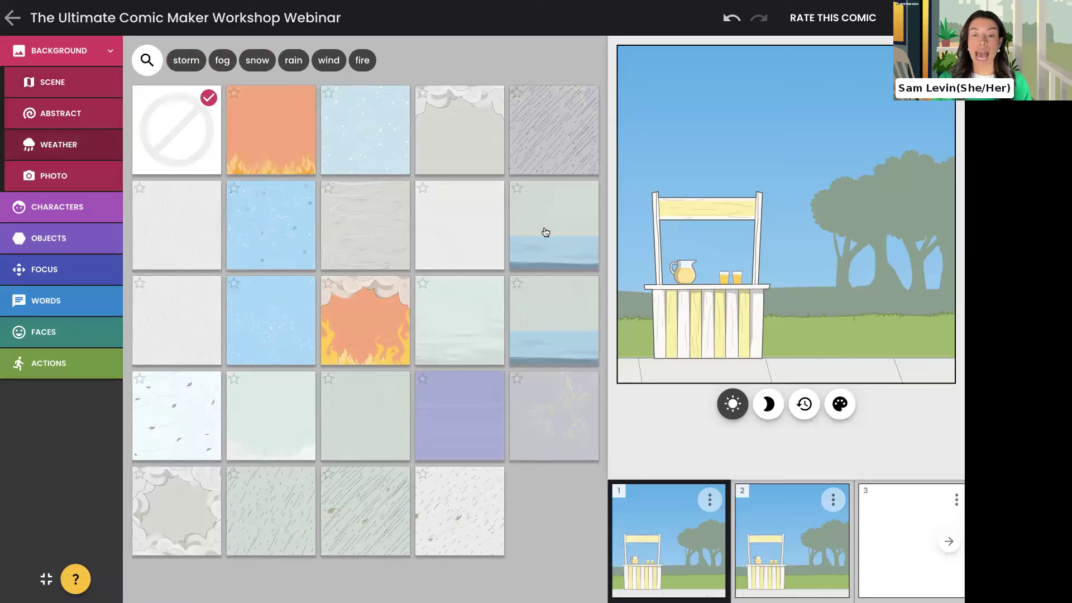
pyautogui.click(372, 126)
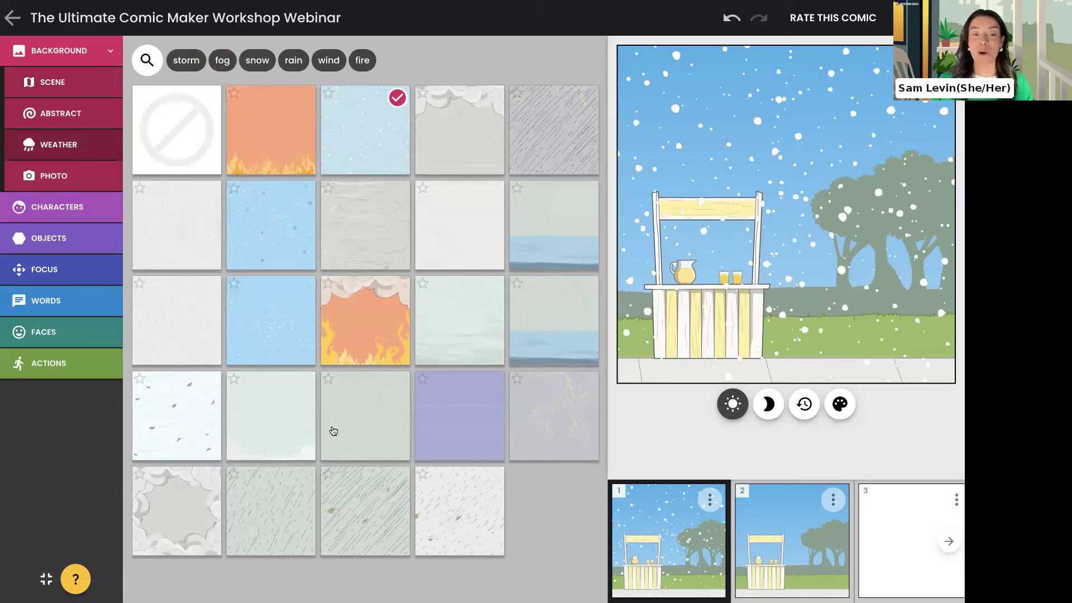
pyautogui.click(329, 431)
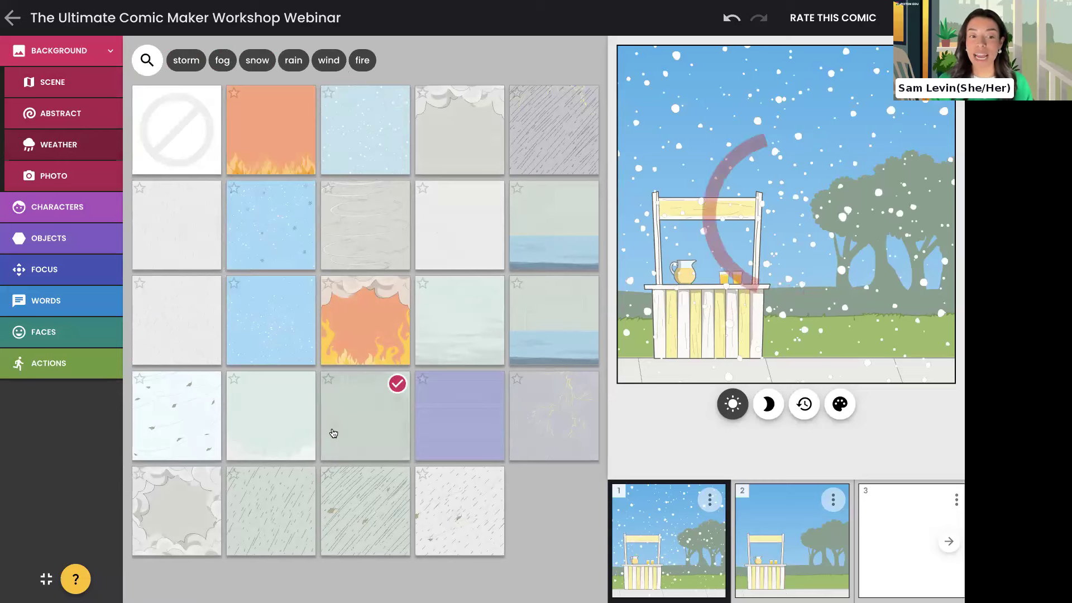
pyautogui.click(174, 452)
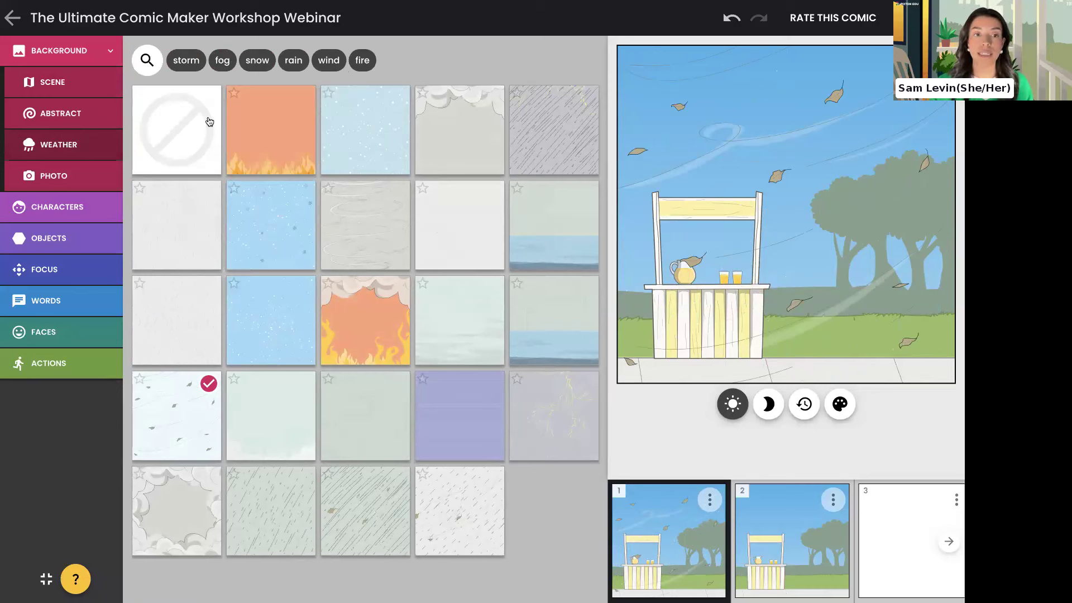
pyautogui.click(181, 128)
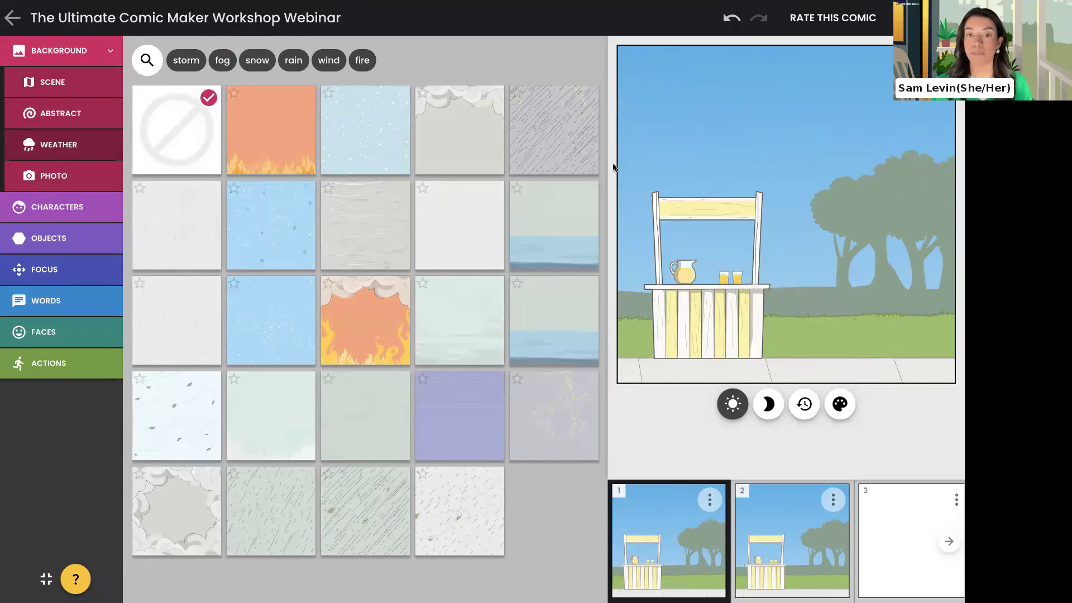
# Try the uploaded water cycle picture as panel 1's photo background and undo it.
pyautogui.click(111, 188)
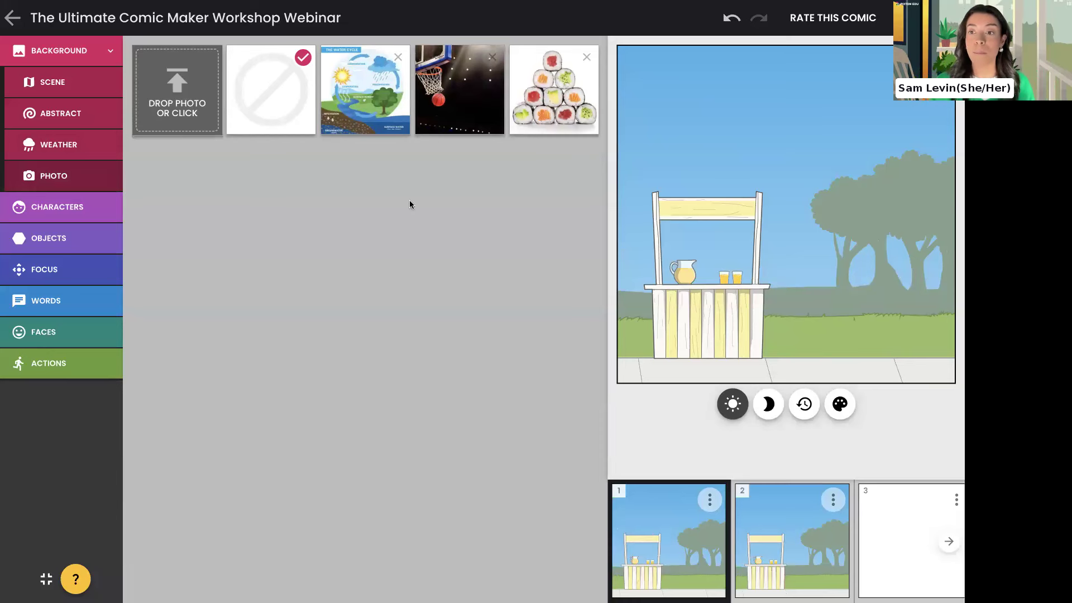
pyautogui.click(366, 104)
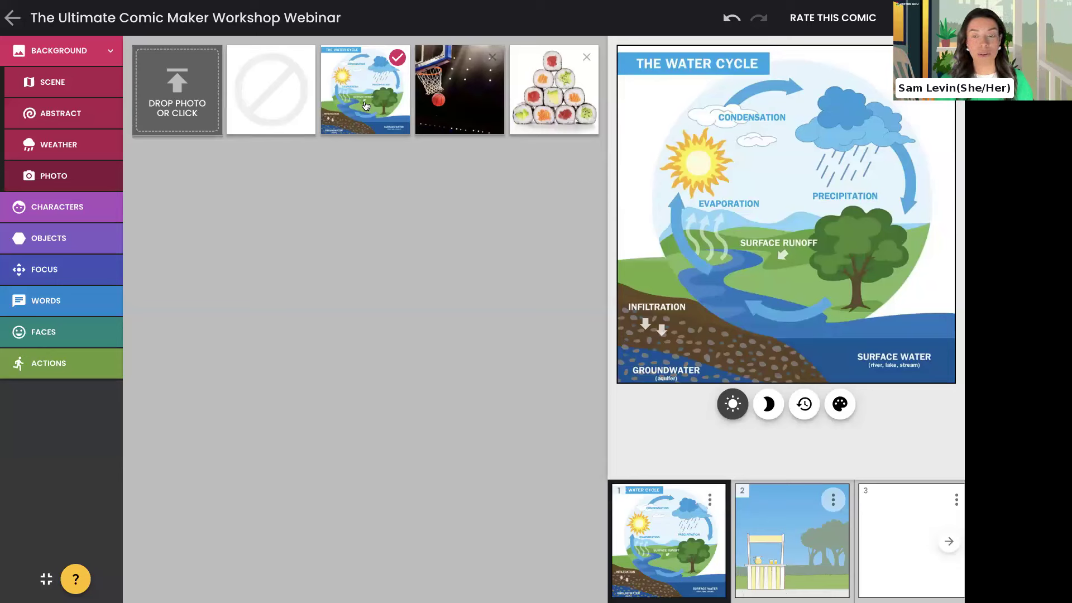
pyautogui.click(741, 26)
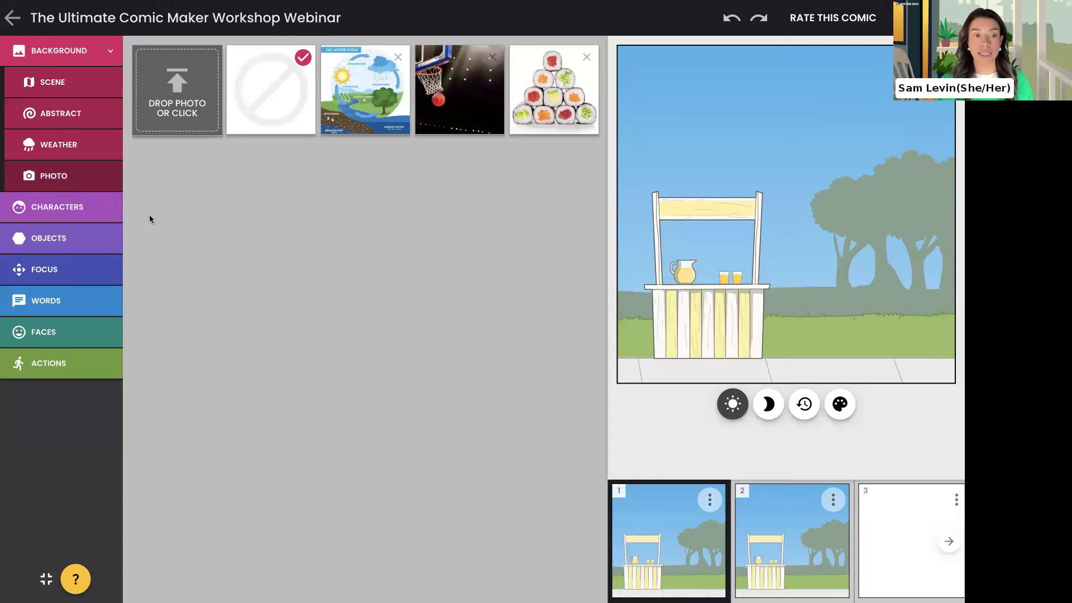
# Browse the kinds of characters available for the comic: those already in it, people, toons and creatures.
pyautogui.click(95, 218)
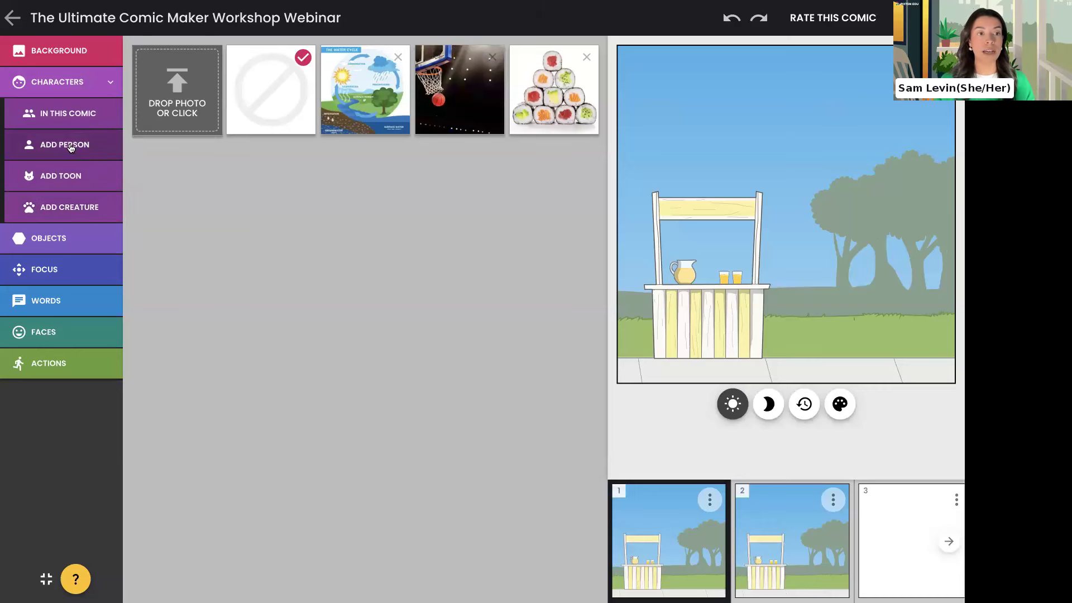
pyautogui.click(86, 56)
pyautogui.click(67, 210)
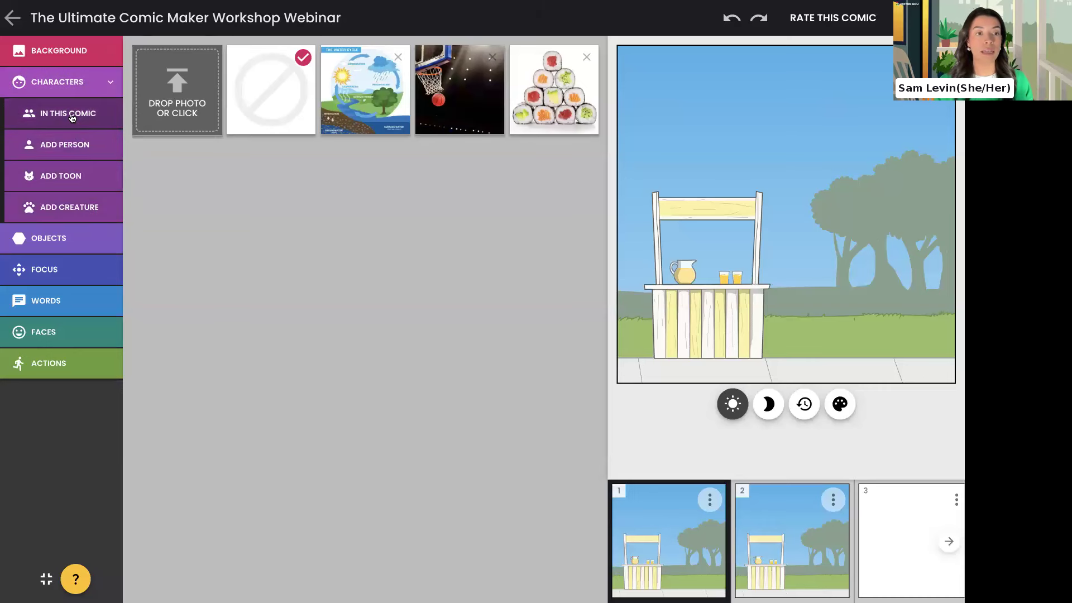
pyautogui.click(72, 117)
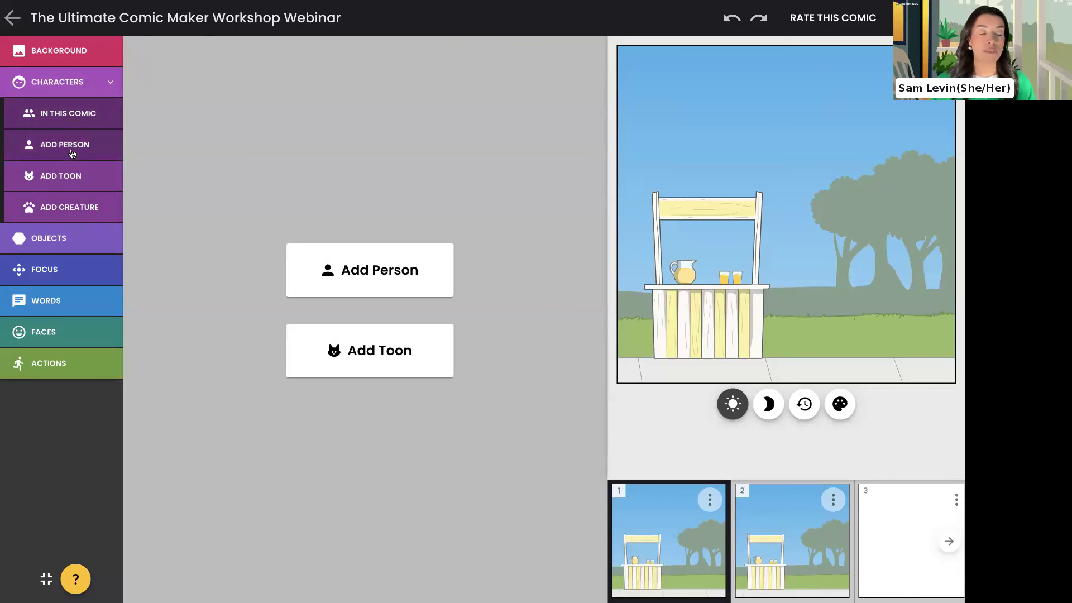
pyautogui.click(103, 153)
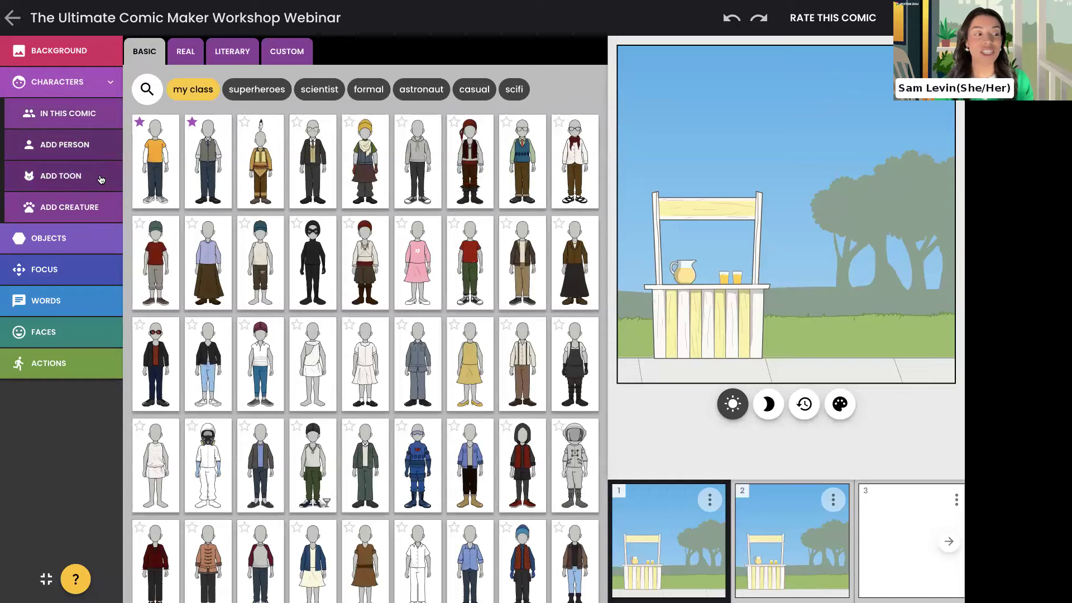
pyautogui.click(101, 179)
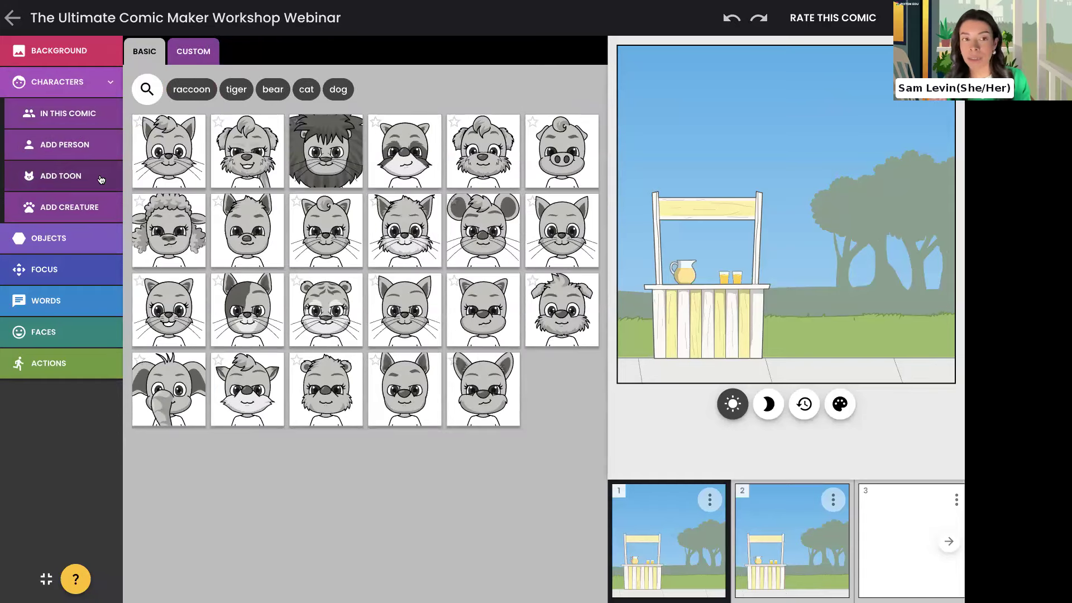
pyautogui.click(99, 208)
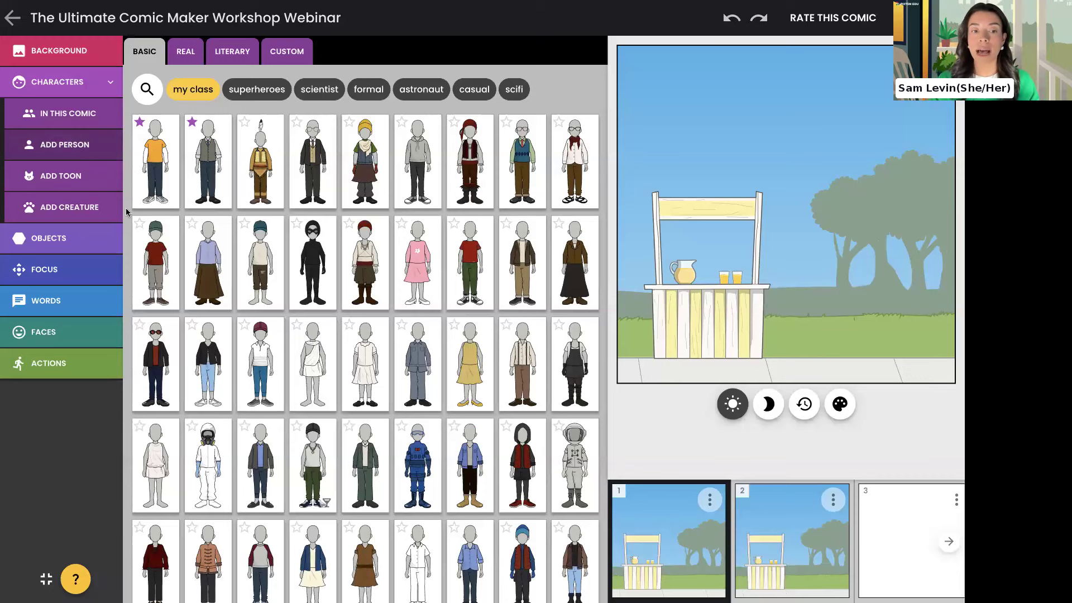
# Choose the basic person outfit with the green jacket, grey hoodie and black trousers.
pyautogui.scroll(-1, 227, 249)
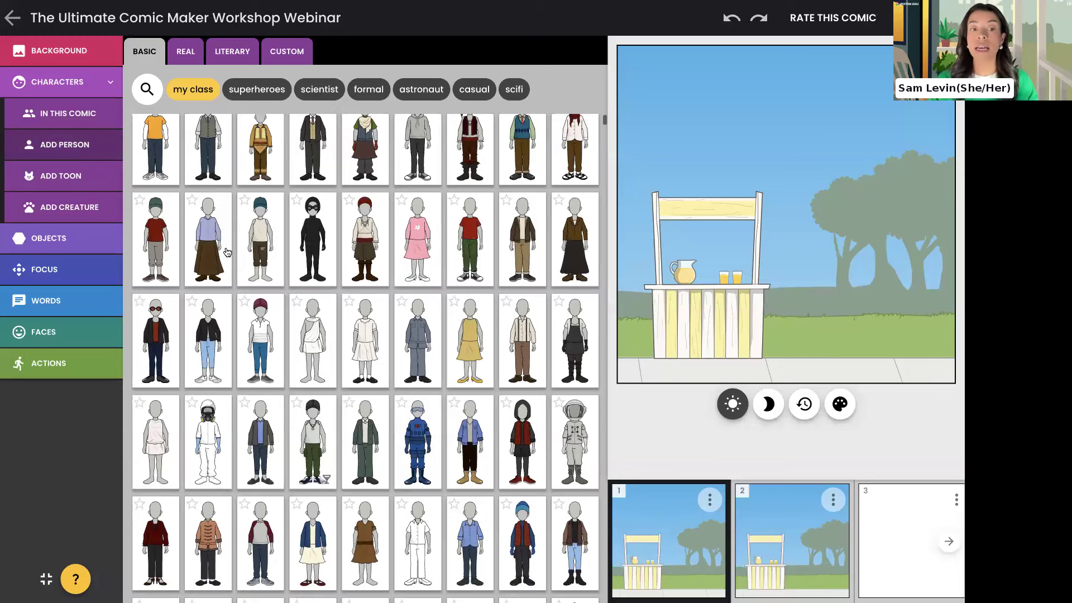
pyautogui.scroll(-10, 226, 250)
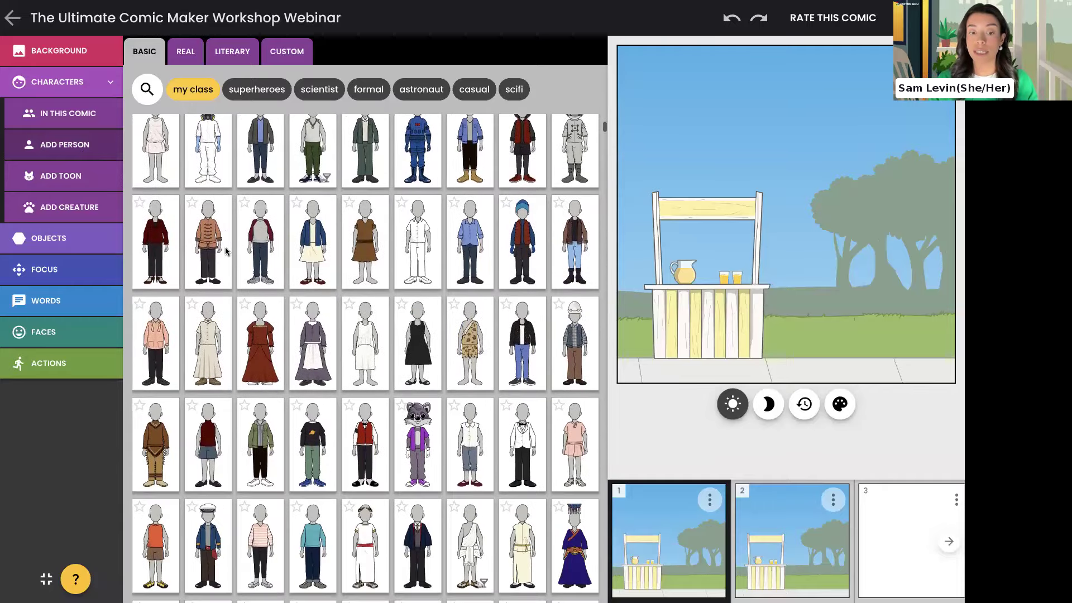
pyautogui.scroll(-3, 225, 250)
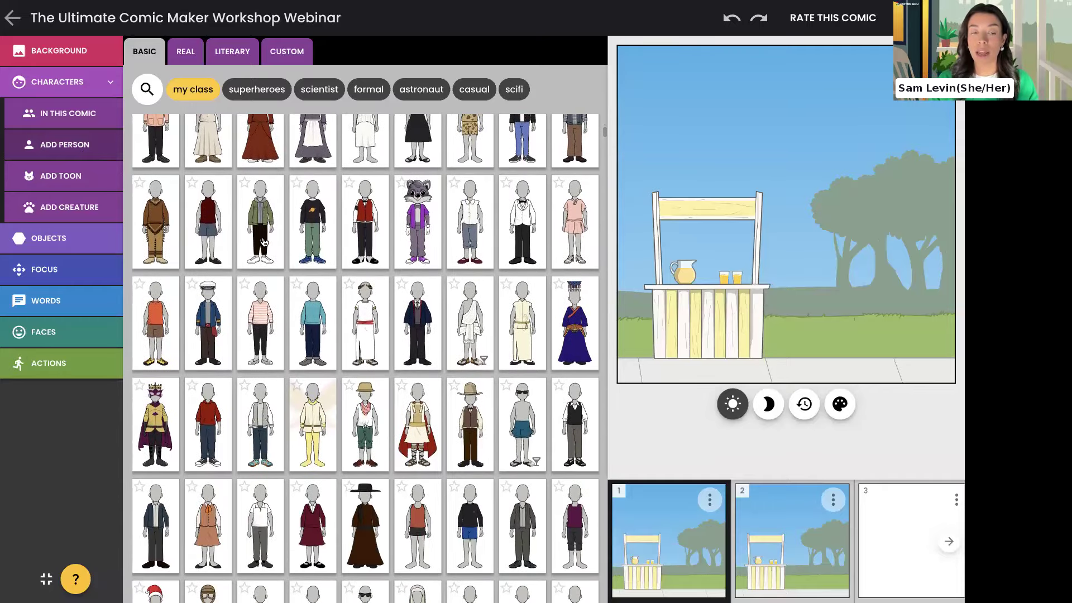
pyautogui.click(263, 242)
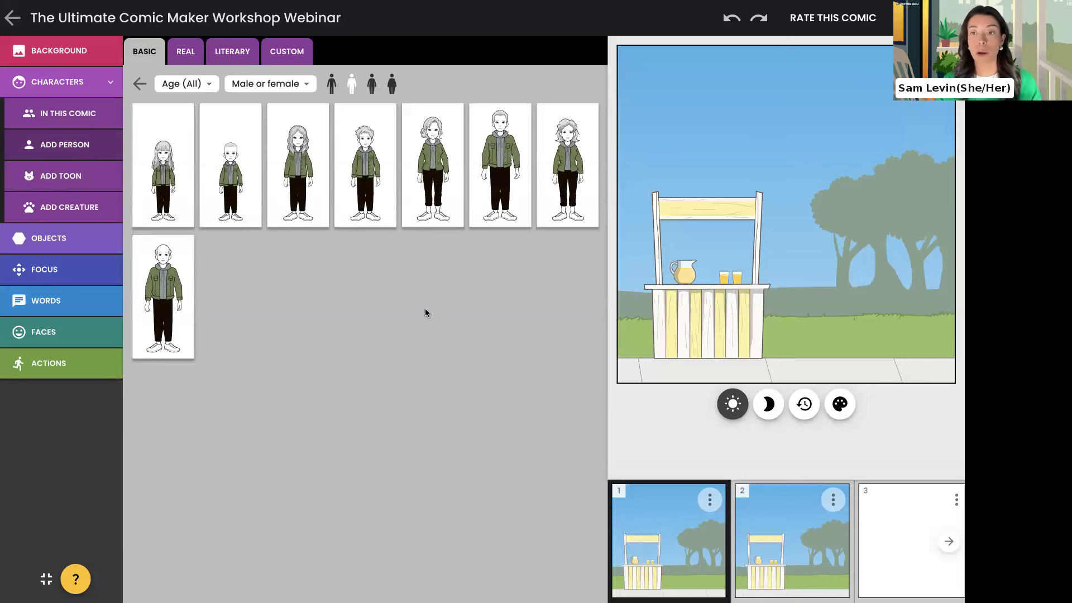
# Review the gender filter options for the green-jacket person, leaving the filter on Male or female.
pyautogui.click(262, 88)
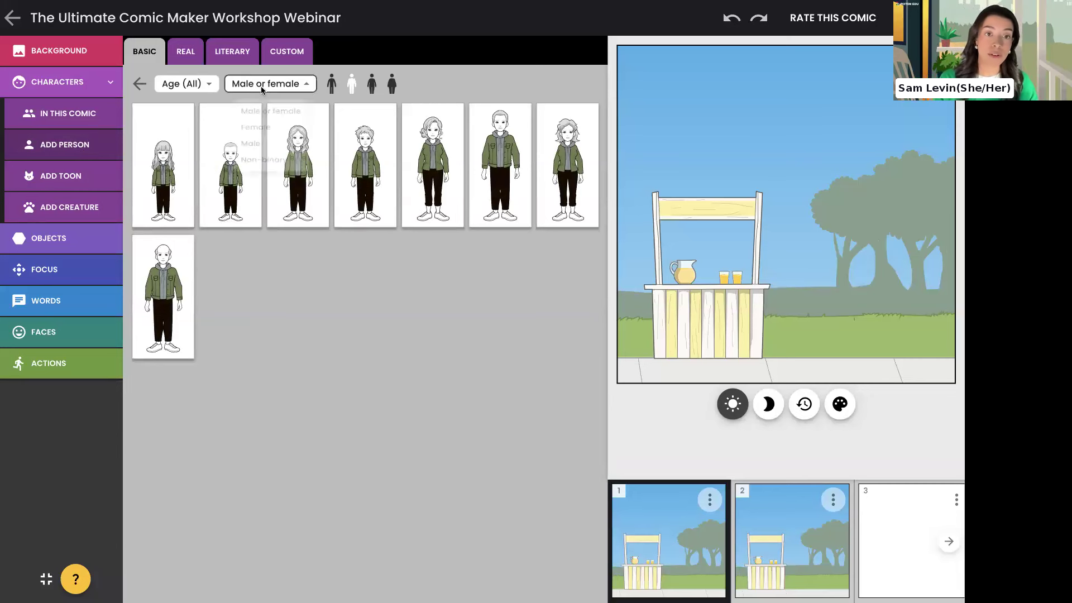
pyautogui.click(200, 85)
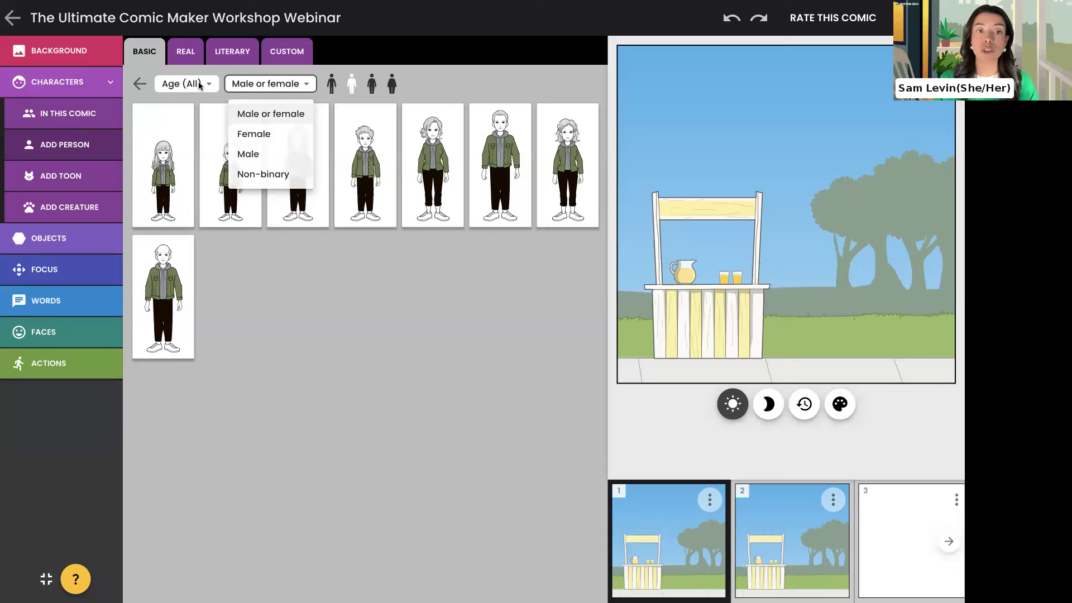
pyautogui.click(262, 85)
pyautogui.click(262, 85)
pyautogui.click(262, 85)
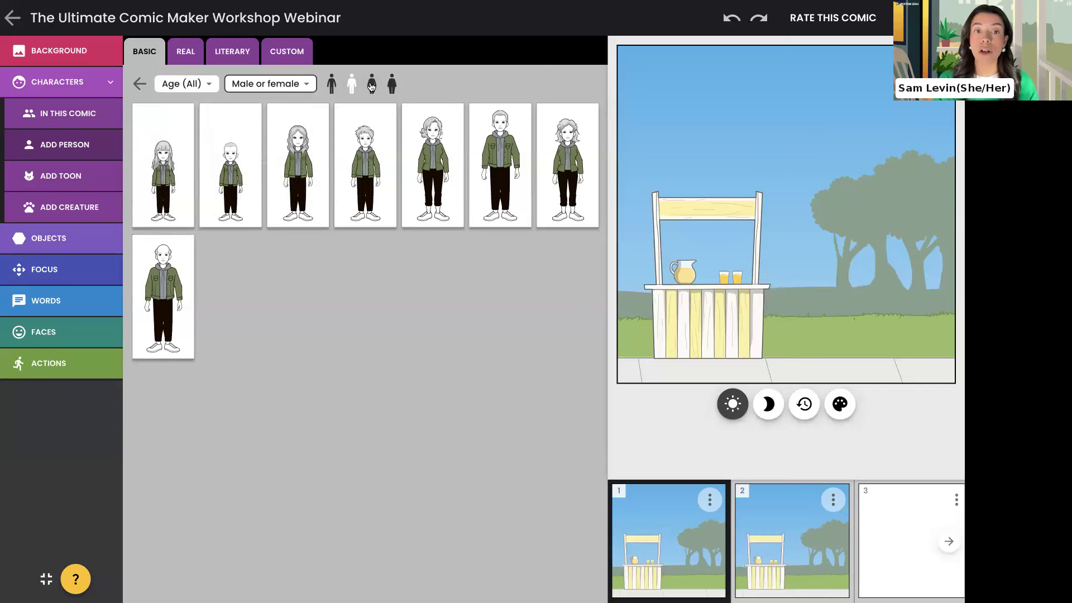
# Compare the four body types, choose the third, and add the long-haired teenage girl in the green jacket to panel 1.
pyautogui.click(372, 85)
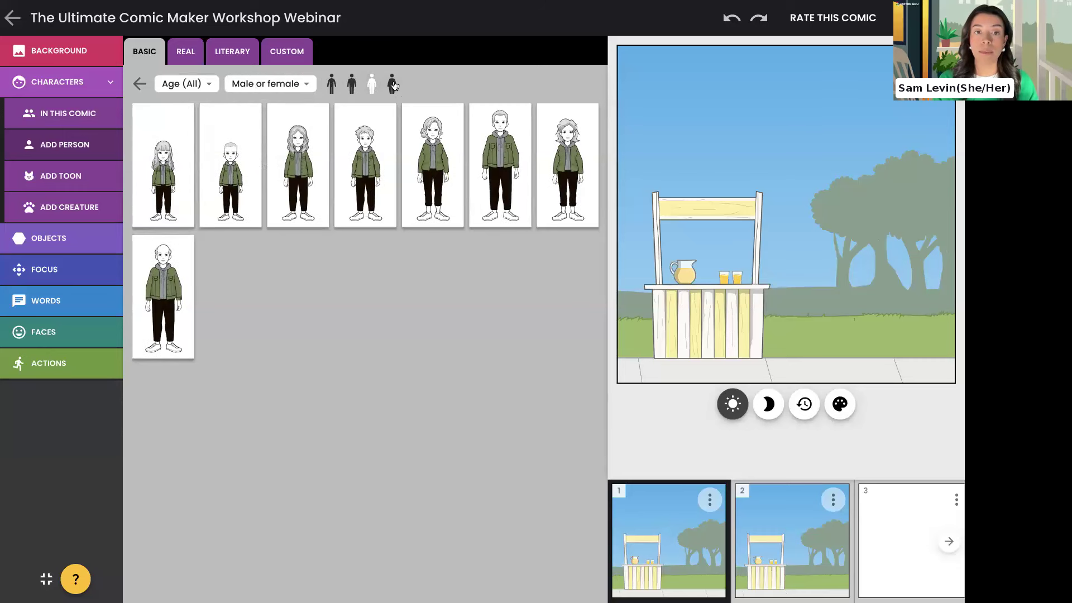
pyautogui.click(395, 86)
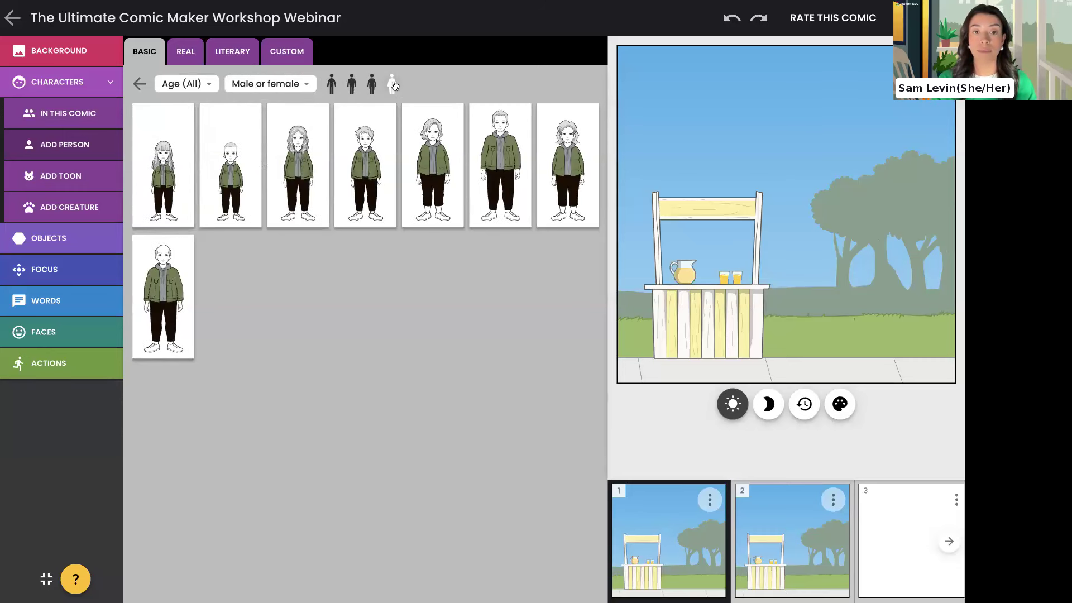
pyautogui.click(365, 89)
pyautogui.click(352, 86)
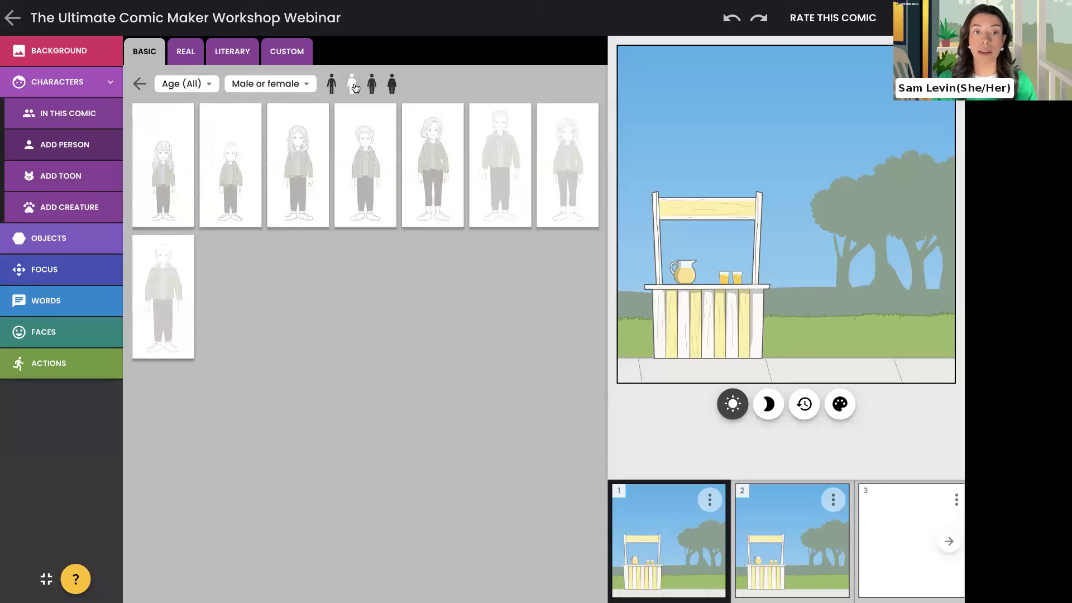
pyautogui.click(331, 87)
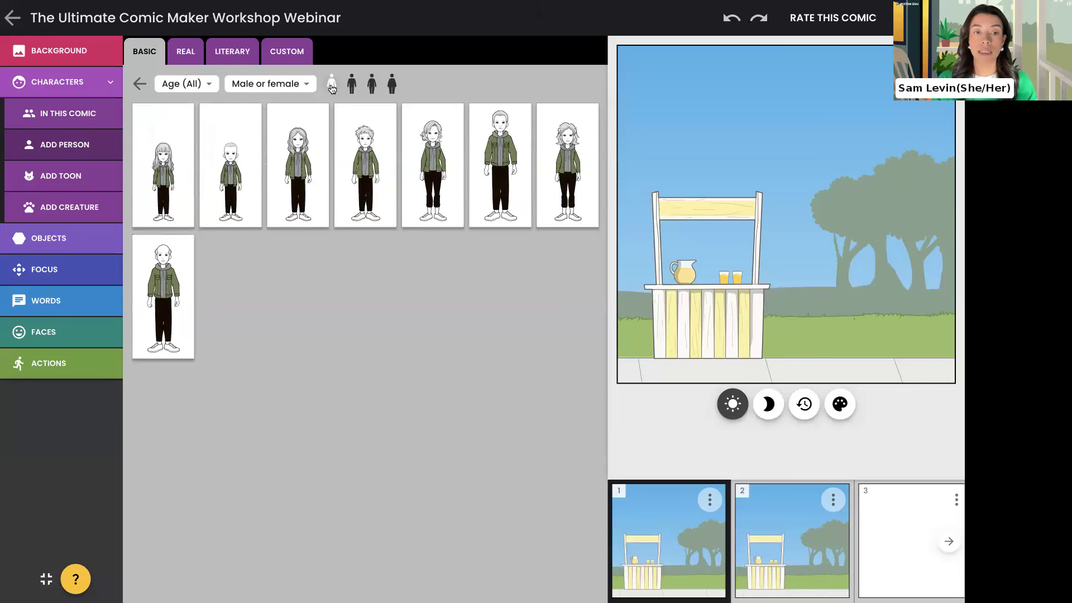
pyautogui.click(373, 85)
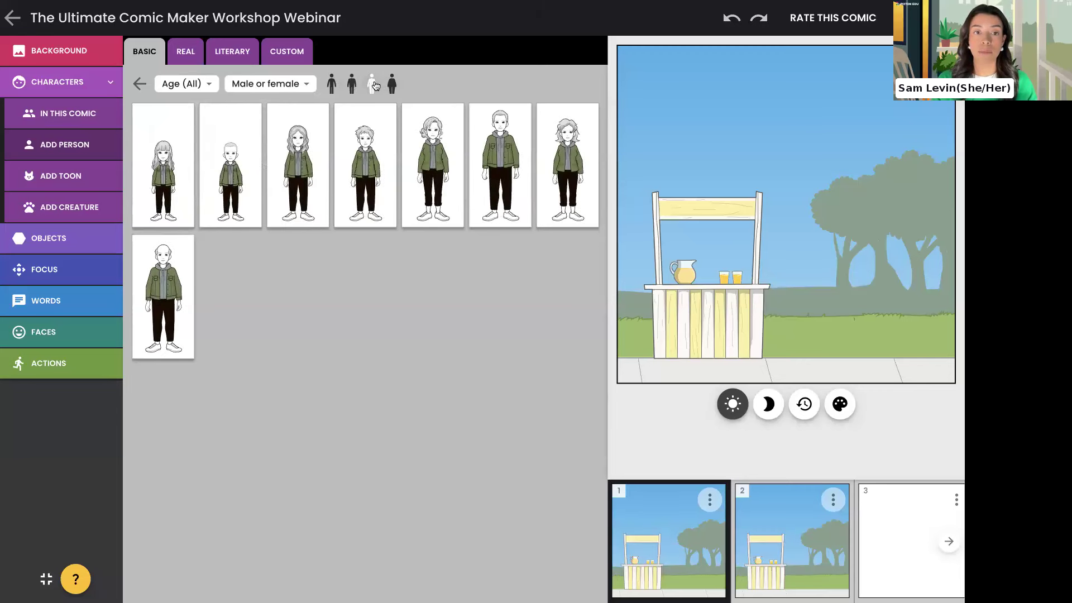
pyautogui.click(302, 169)
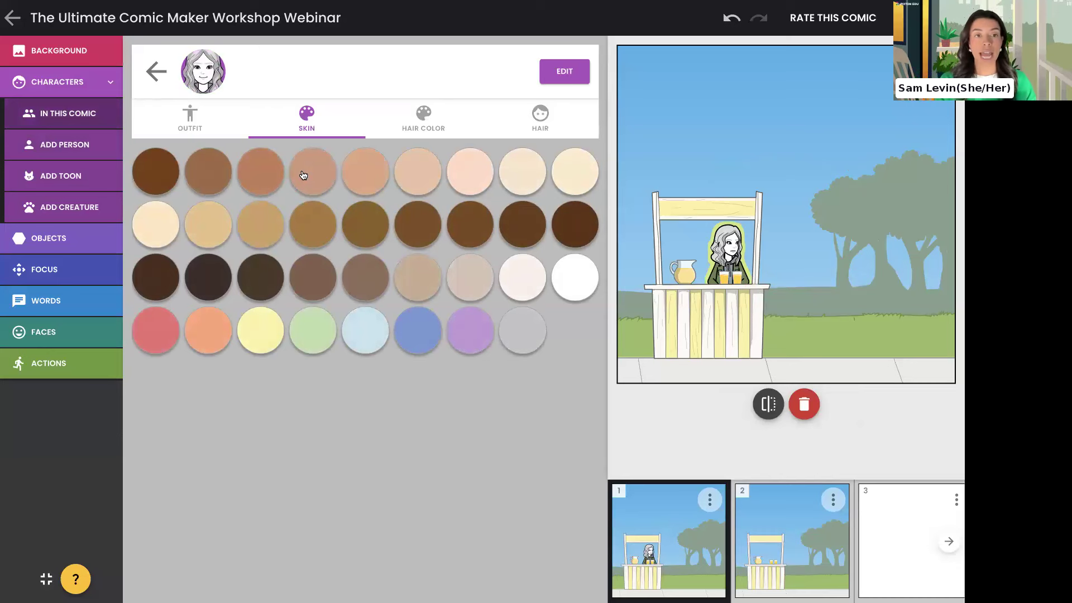
# Give the girl at the lemonade stand a medium reddish-brown skin tone and dark reddish-brown hair.
pyautogui.click(265, 178)
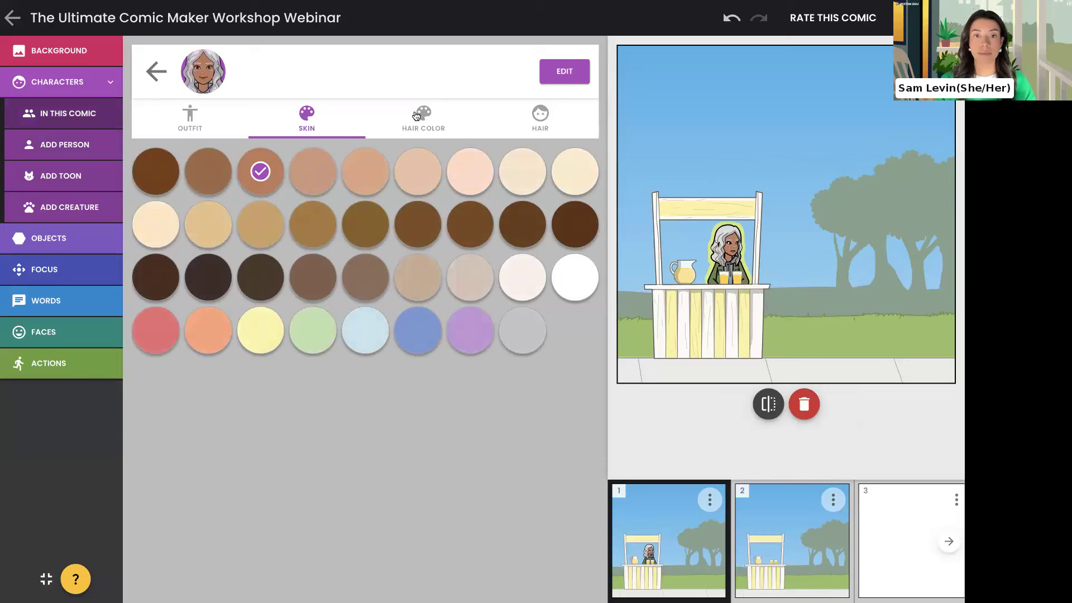
pyautogui.click(416, 117)
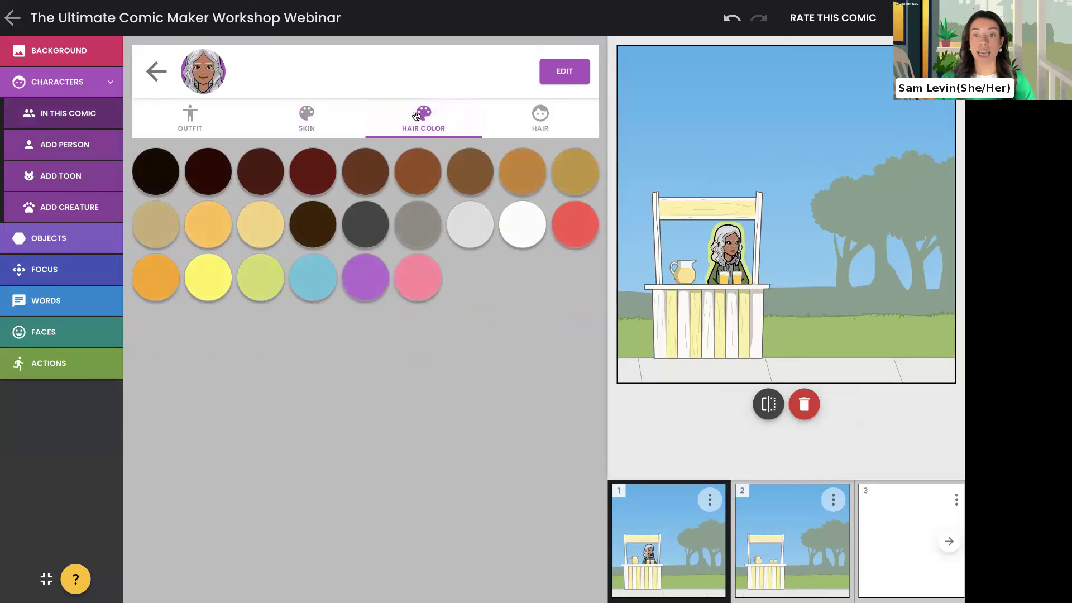
pyautogui.click(268, 170)
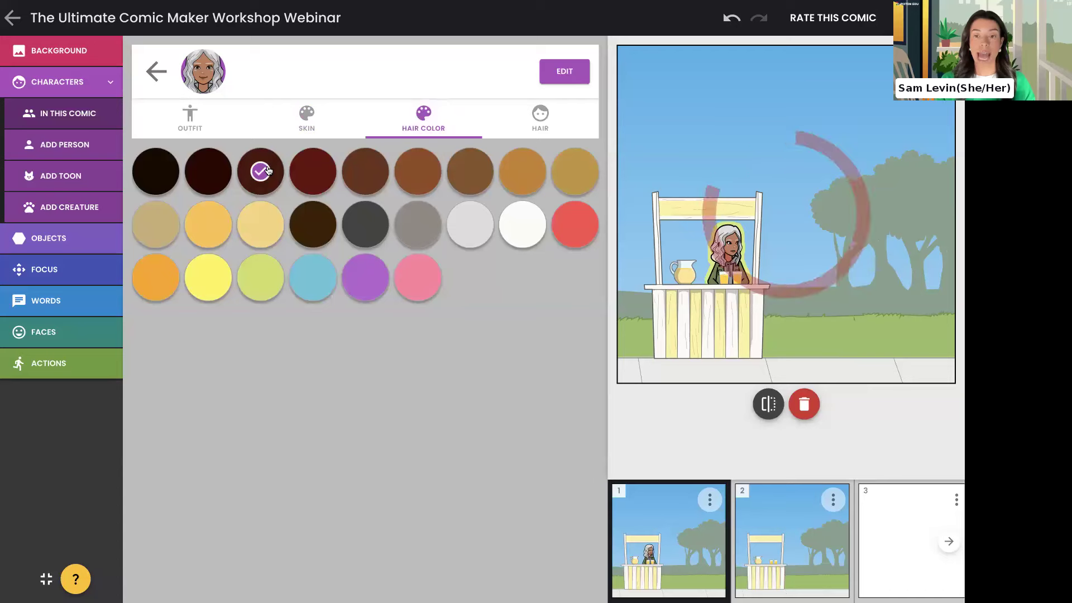
# Give the girl at the lemonade stand the side-swept, braided hairstyle and finish editing her.
pyautogui.click(540, 121)
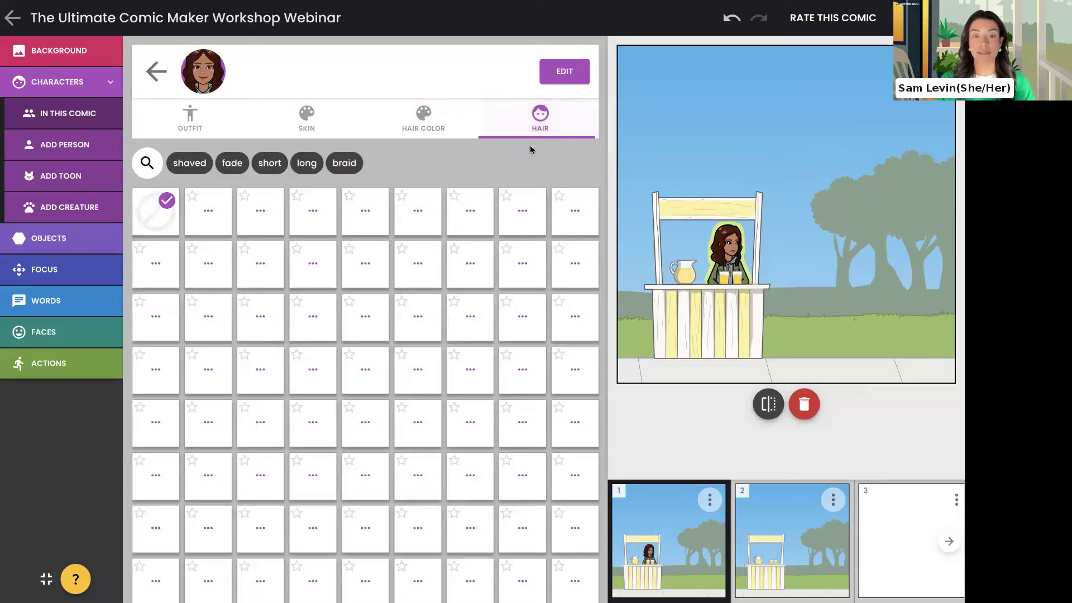
pyautogui.scroll(-7, 494, 375)
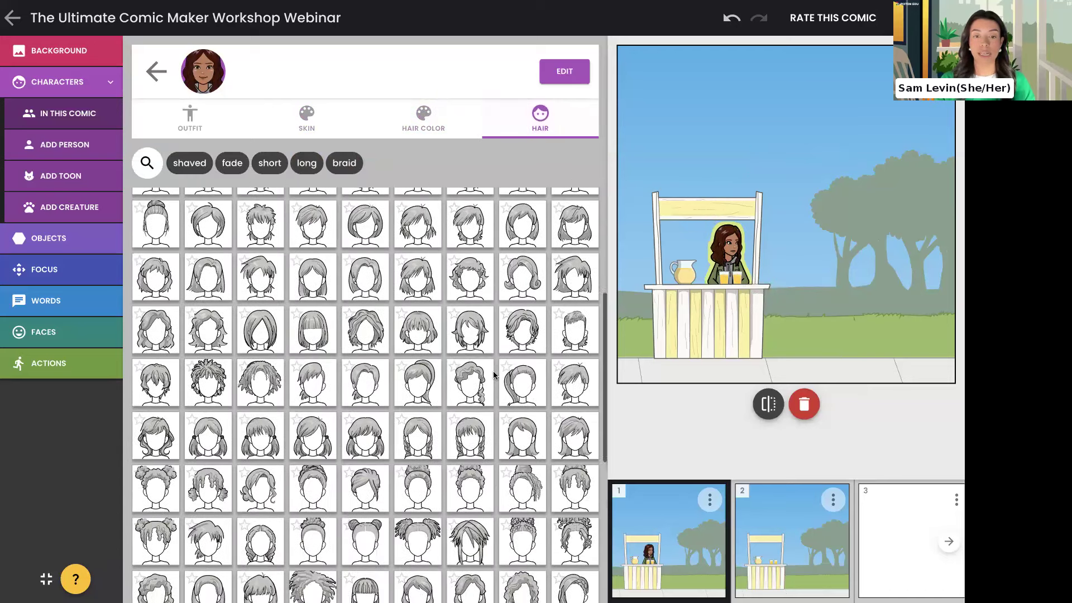
pyautogui.scroll(-2, 494, 375)
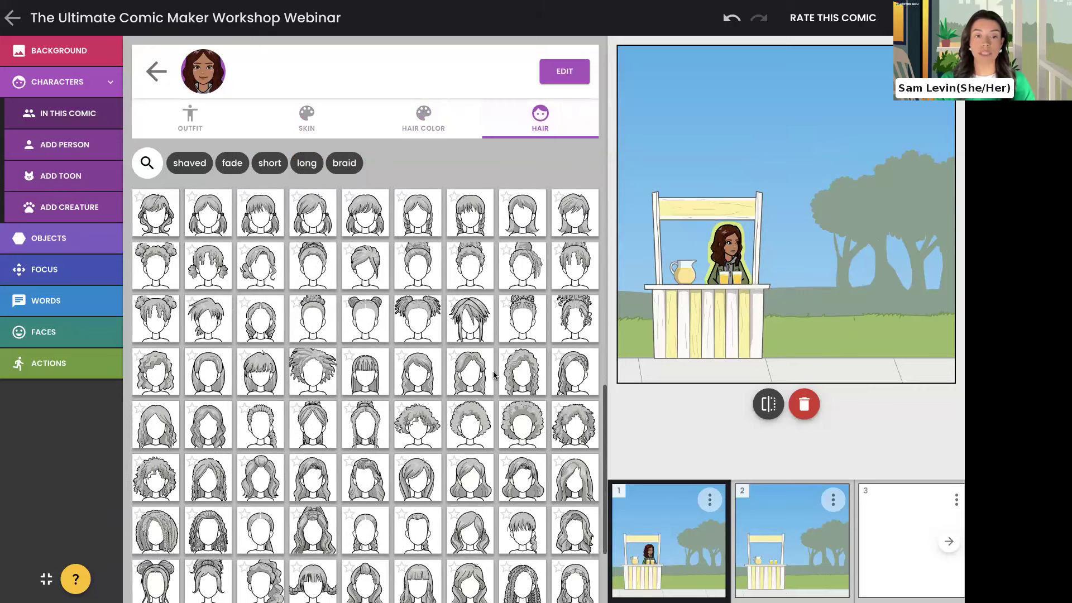
pyautogui.click(261, 317)
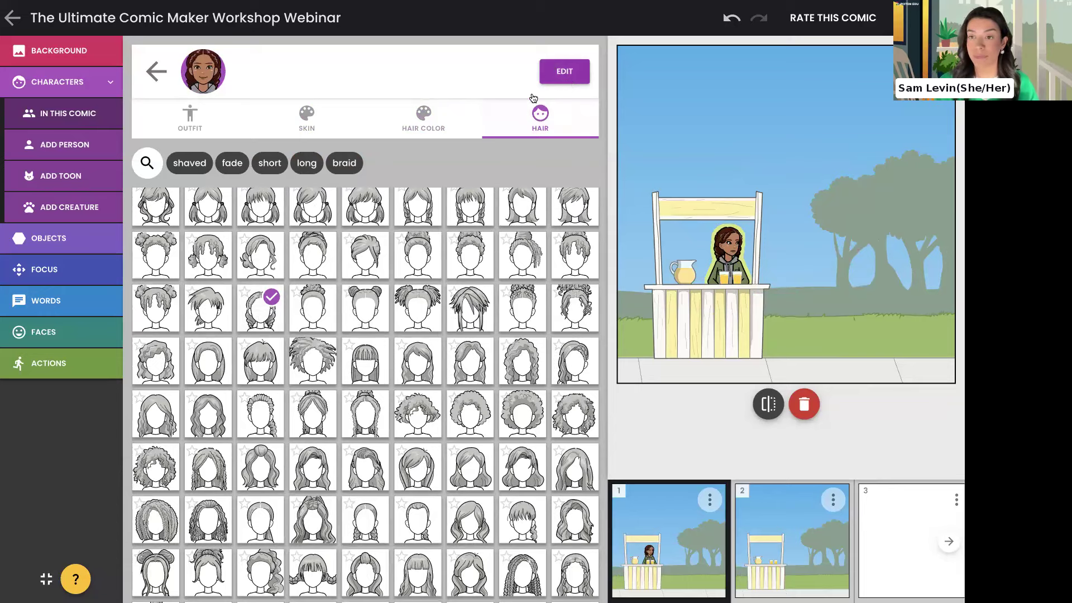
pyautogui.click(164, 76)
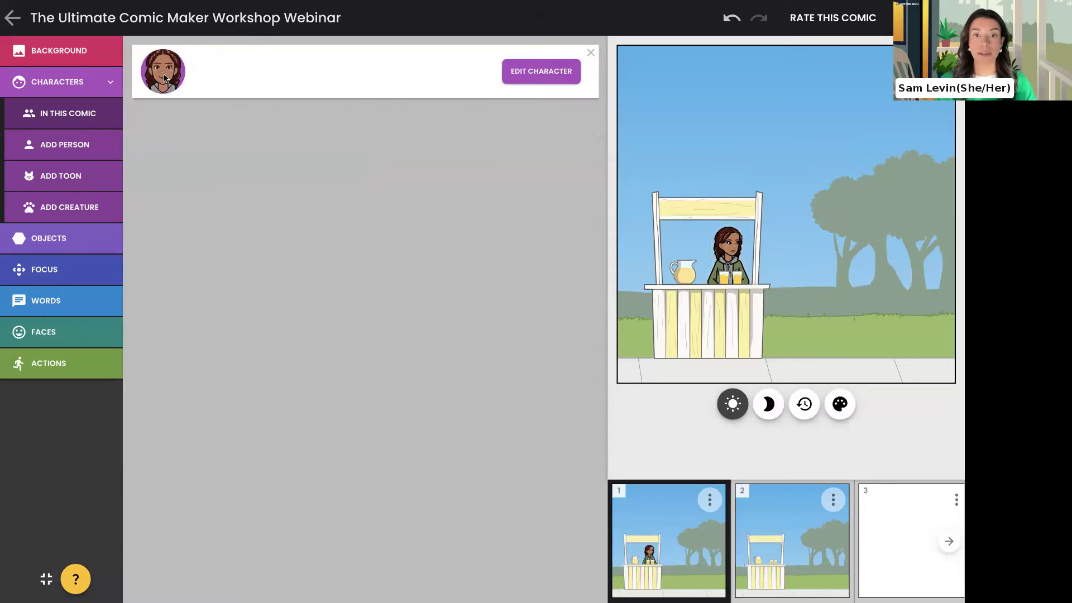
# Try adding the first character from the class roster to panel 1, and undo the addition.
pyautogui.click(93, 144)
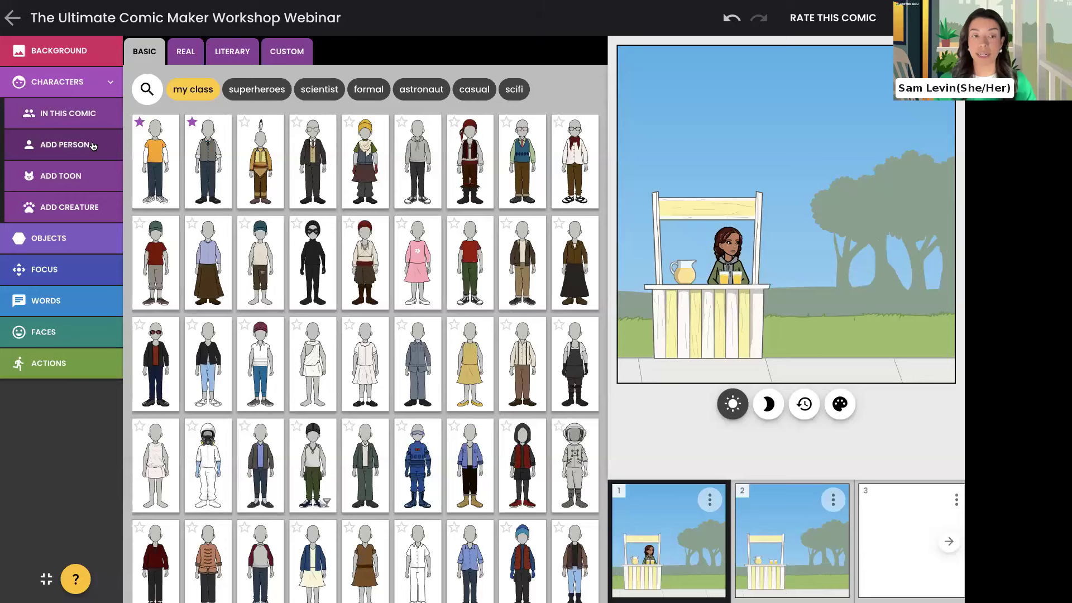
pyautogui.click(186, 94)
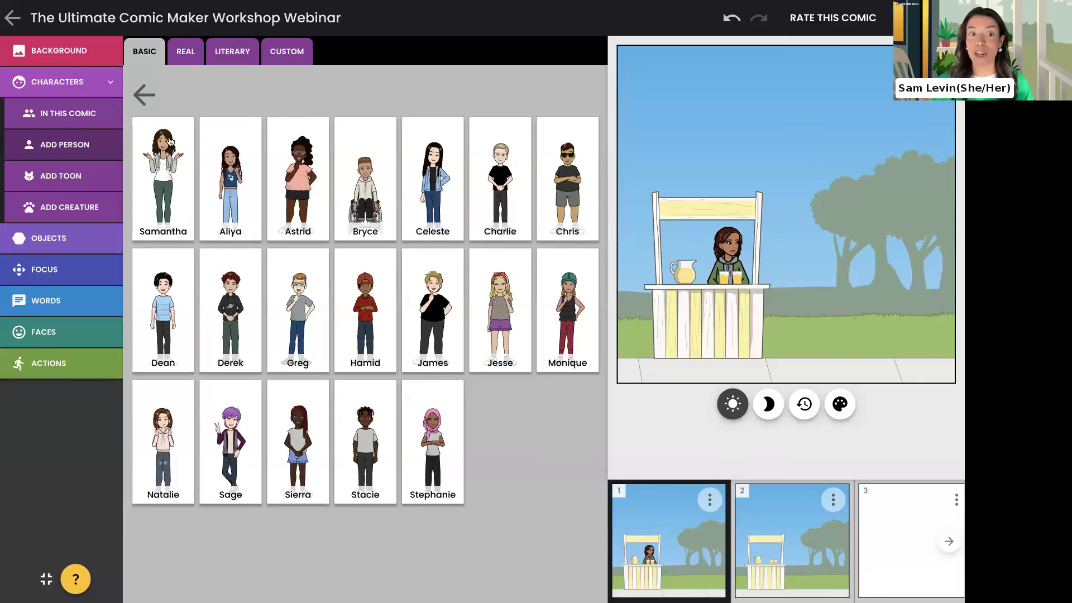
pyautogui.click(154, 179)
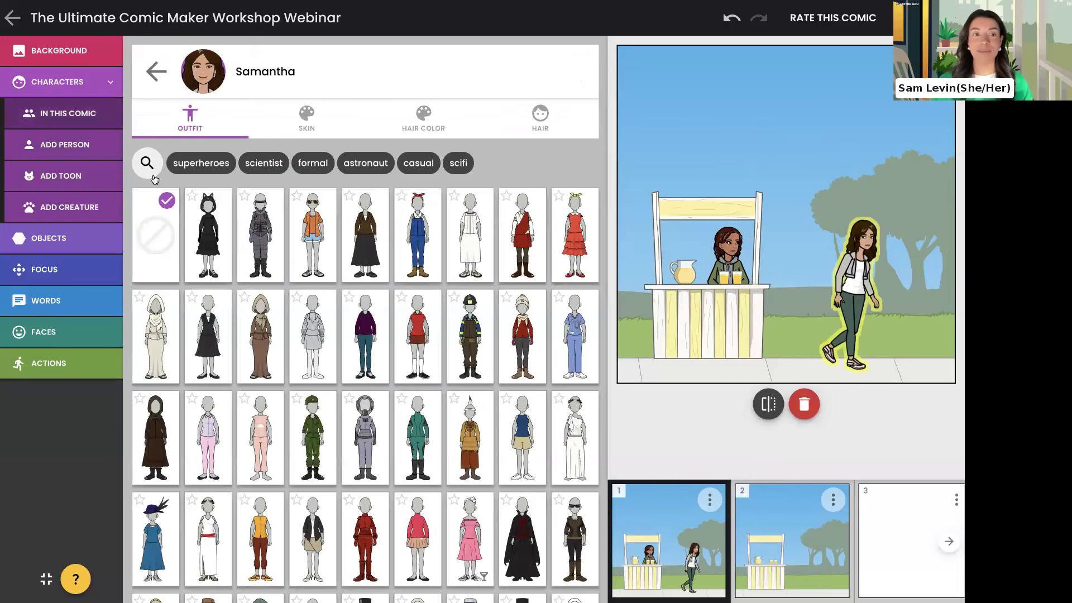
pyautogui.click(741, 19)
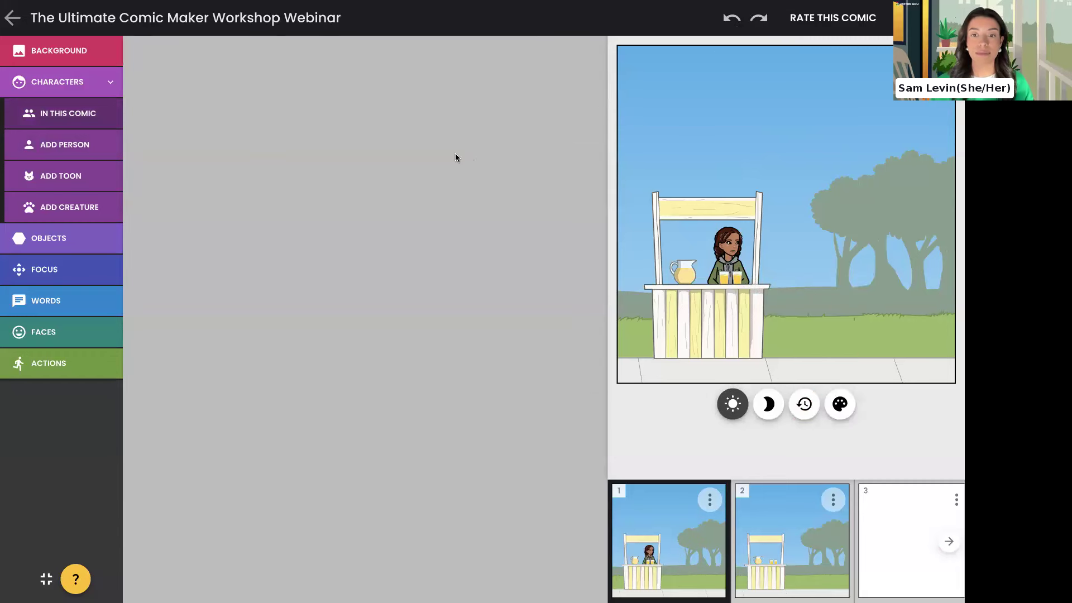
# Browse the basic outfits offered for adding another person to panel 1.
pyautogui.click(72, 152)
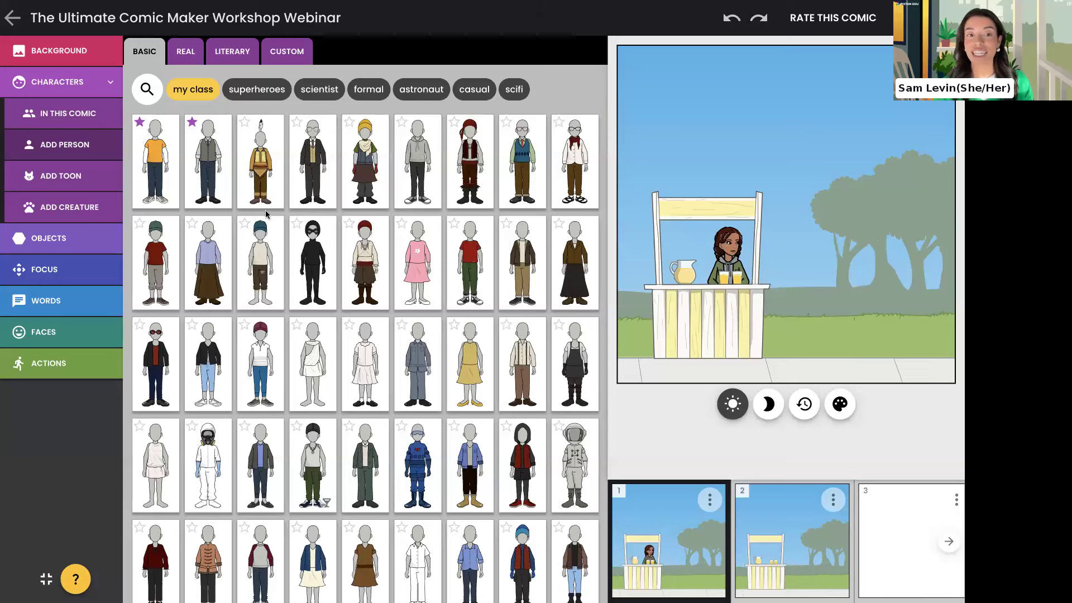
pyautogui.scroll(-2, 311, 277)
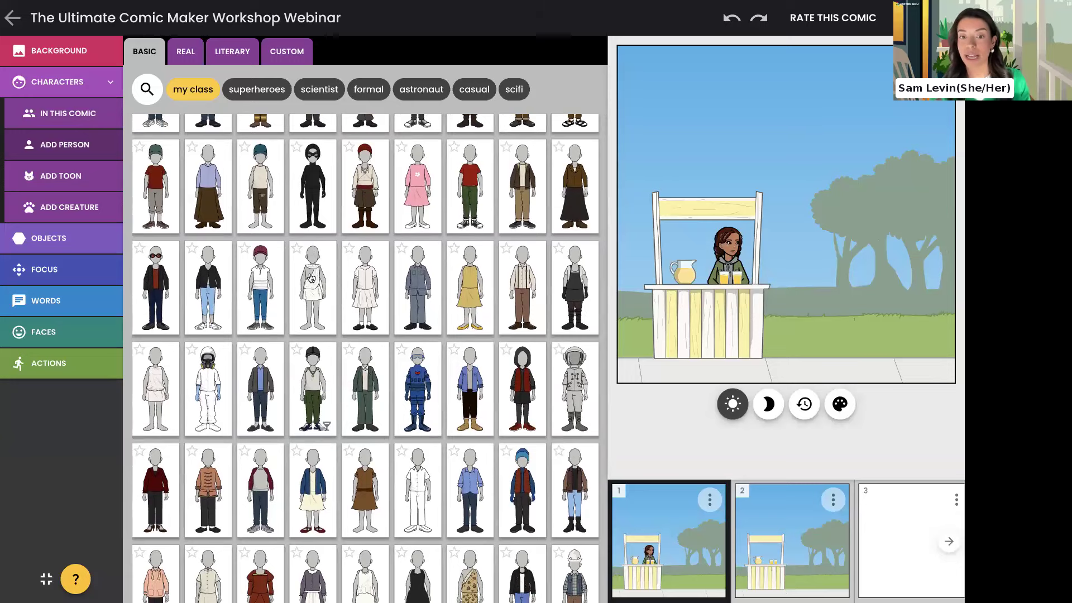
pyautogui.scroll(-2, 423, 305)
pyautogui.scroll(-2, 423, 305)
pyautogui.click(506, 413)
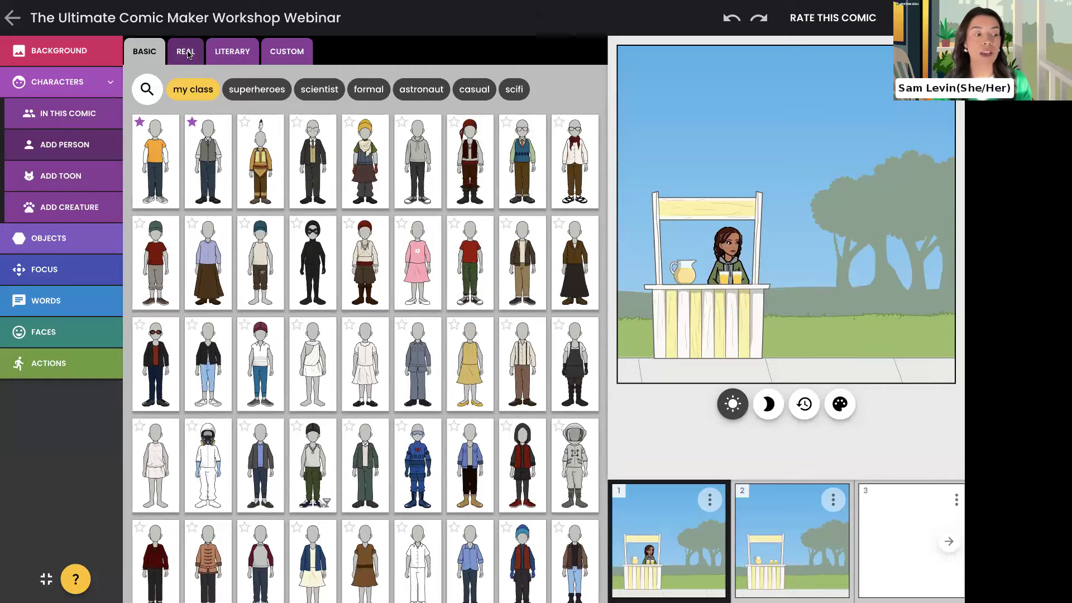
# Search the real-people characters for Beyonce and clear the search.
pyautogui.click(189, 53)
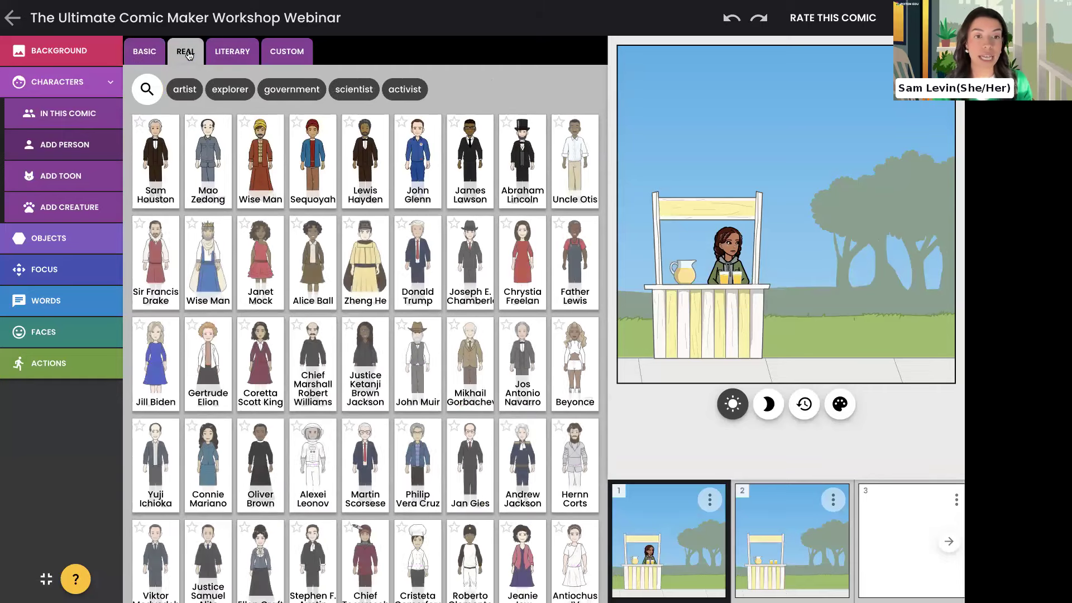
pyautogui.click(147, 92)
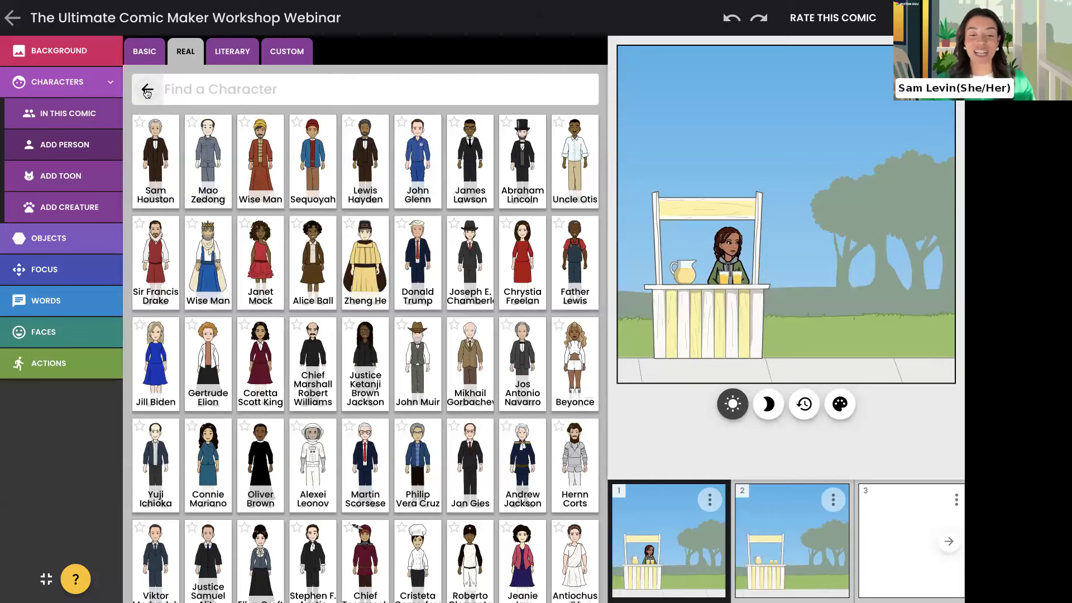
pyautogui.write('beyonce')
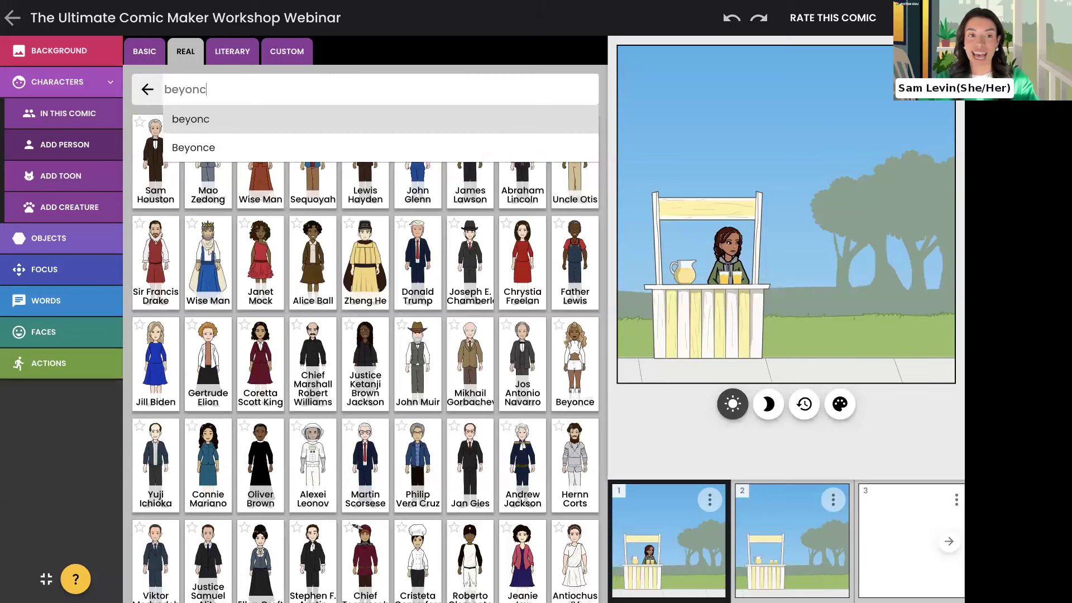
pyautogui.press('Return')
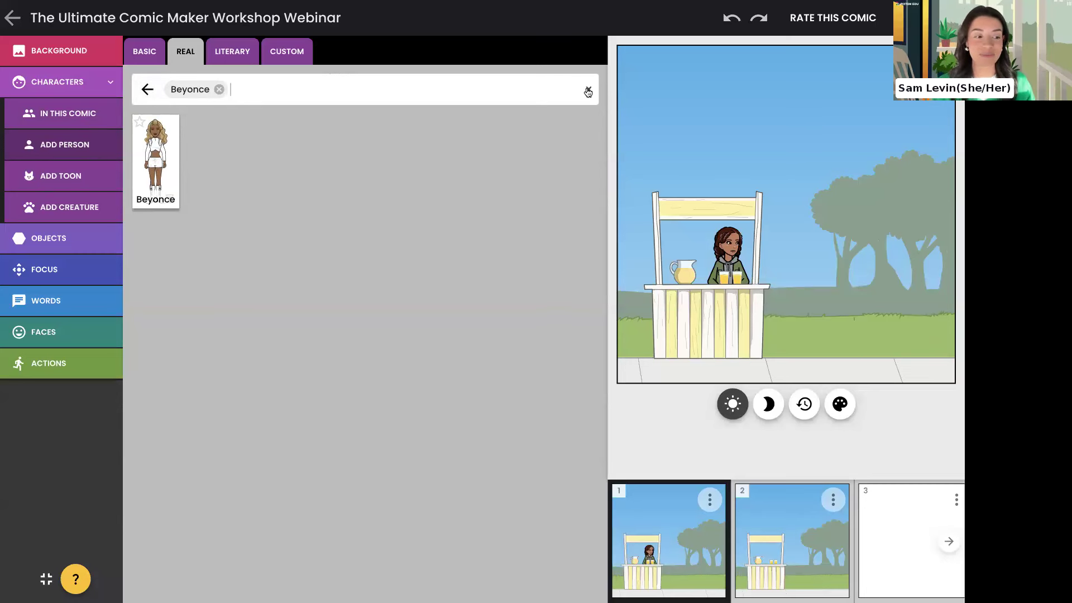
pyautogui.click(588, 91)
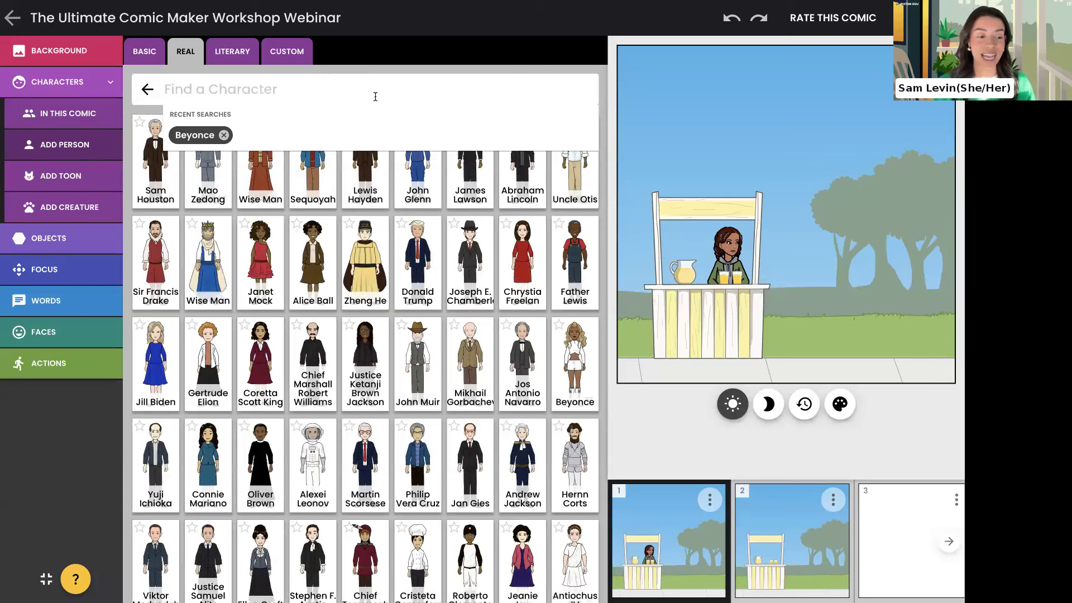
pyautogui.click(147, 90)
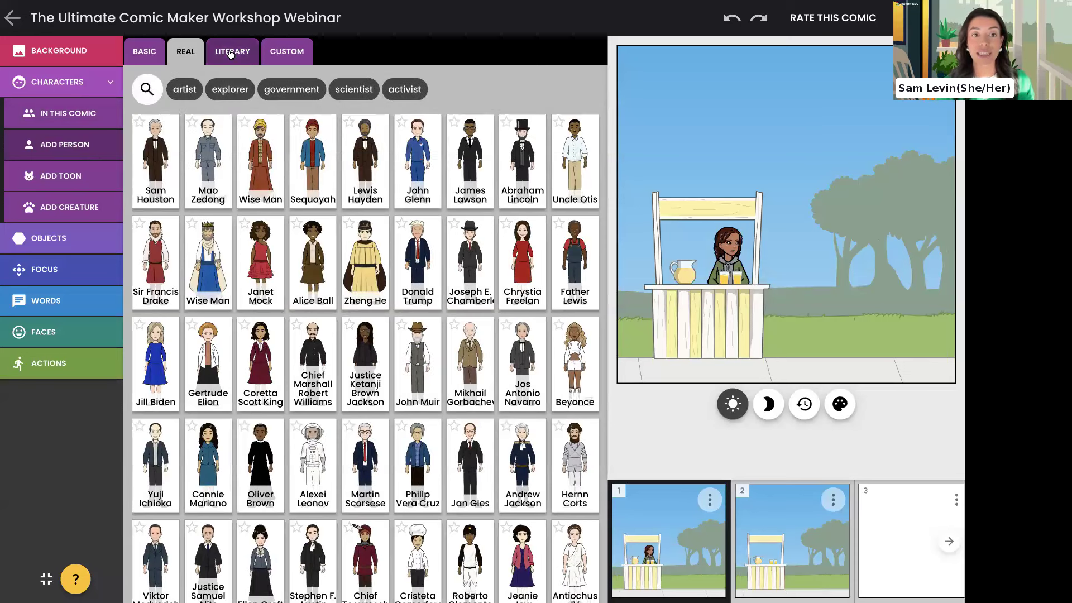
# Search the literary characters by the #Hatchet tag and remove that search filter.
pyautogui.click(230, 53)
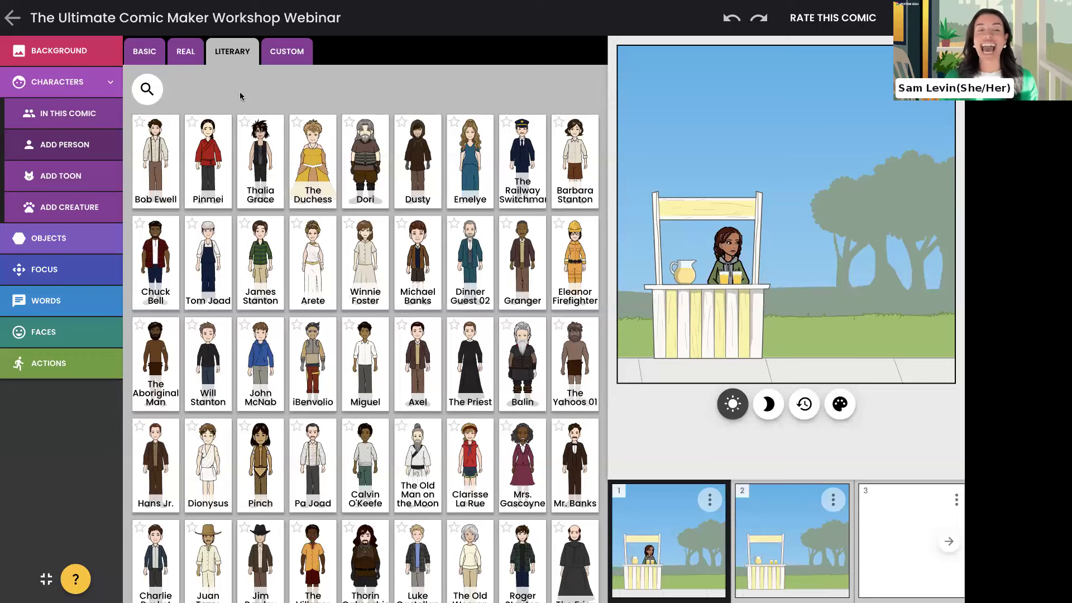
pyautogui.click(147, 91)
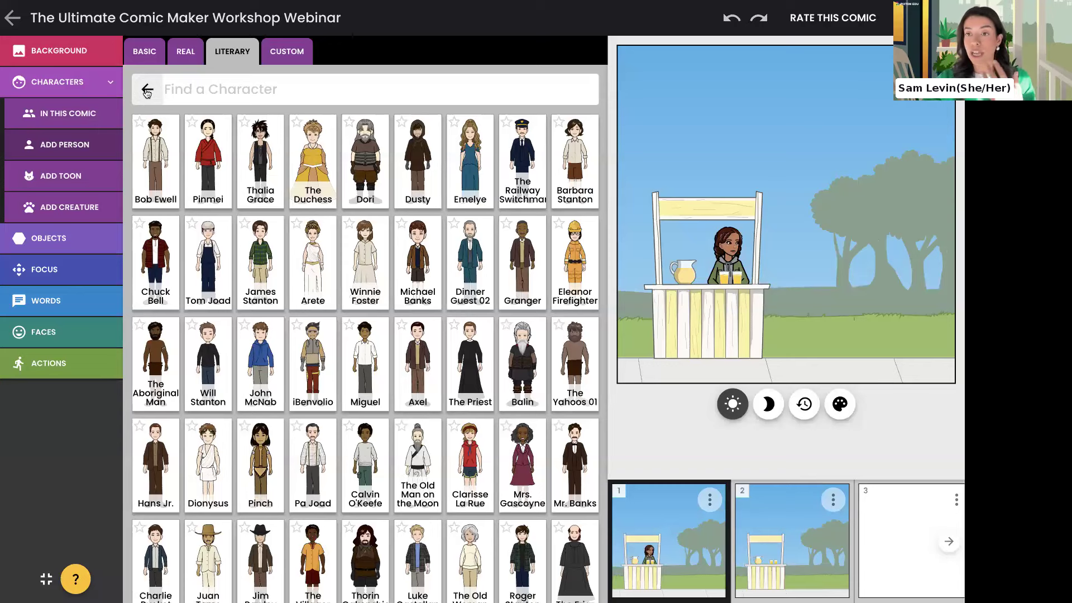
pyautogui.write('hatch')
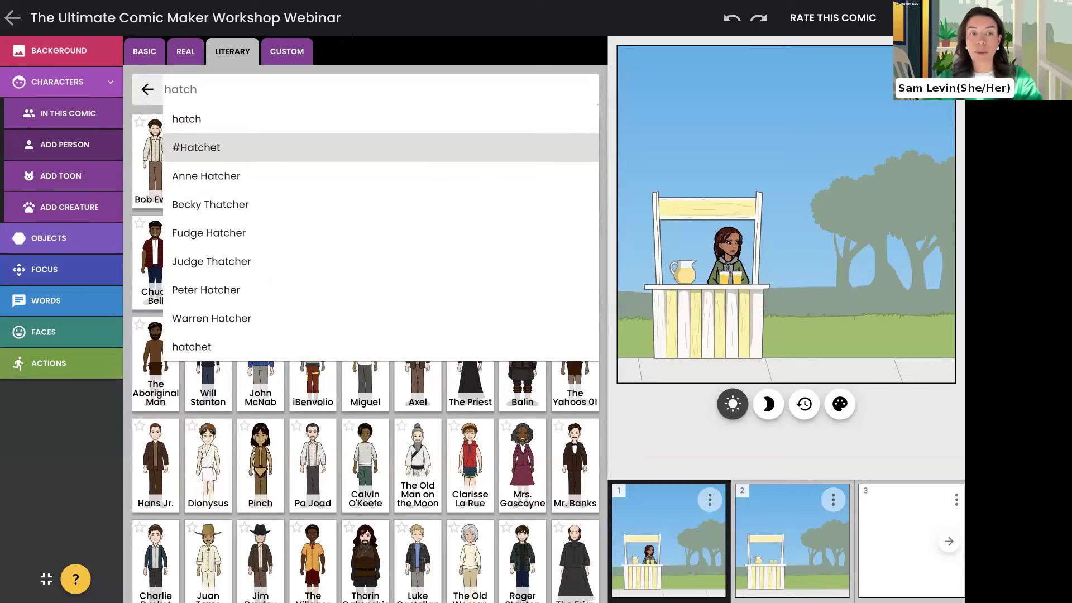
pyautogui.write('et')
pyautogui.click(202, 124)
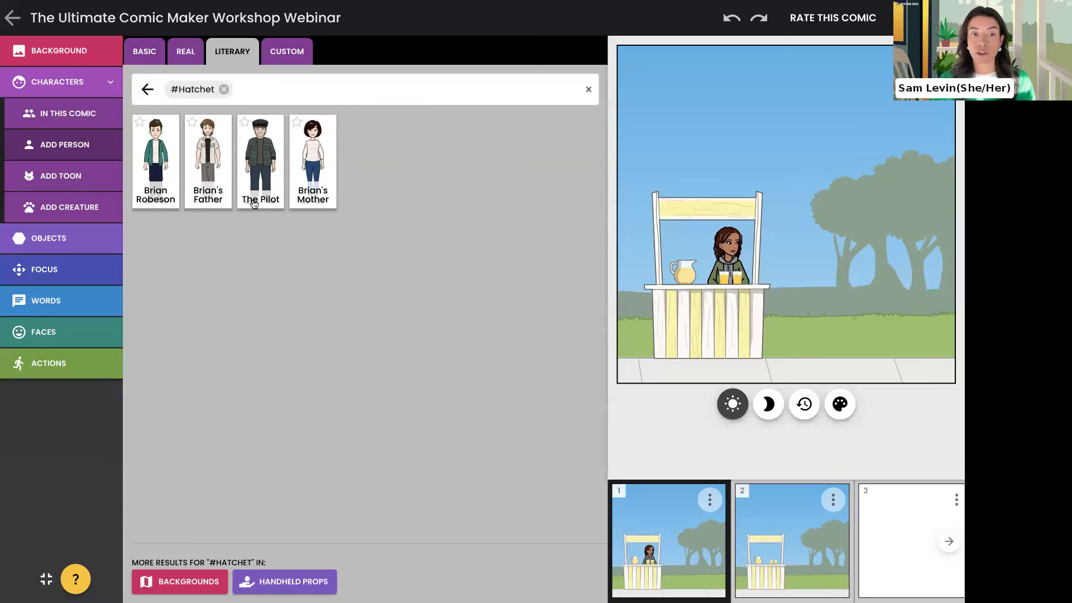
pyautogui.click(225, 91)
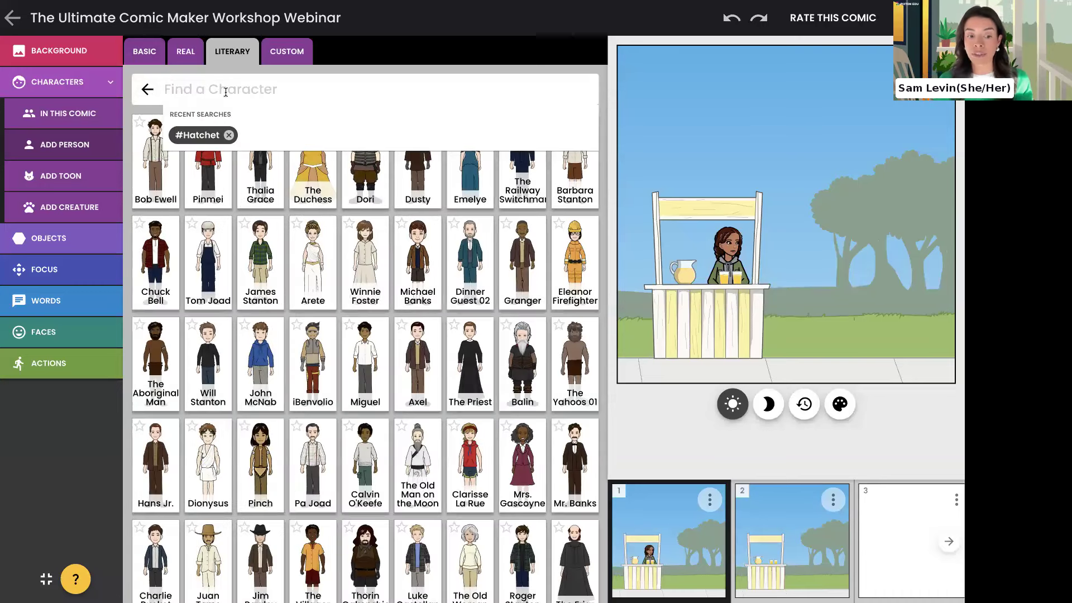
# Browse the # tags available for searching literary characters, and close the search.
pyautogui.write('#')
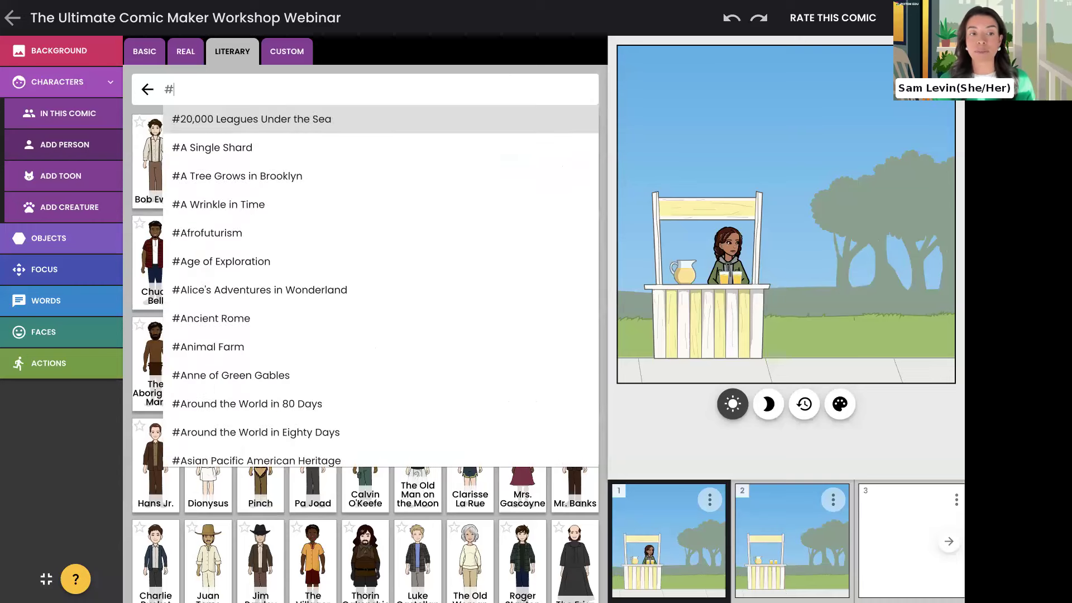
pyautogui.scroll(-10, 252, 205)
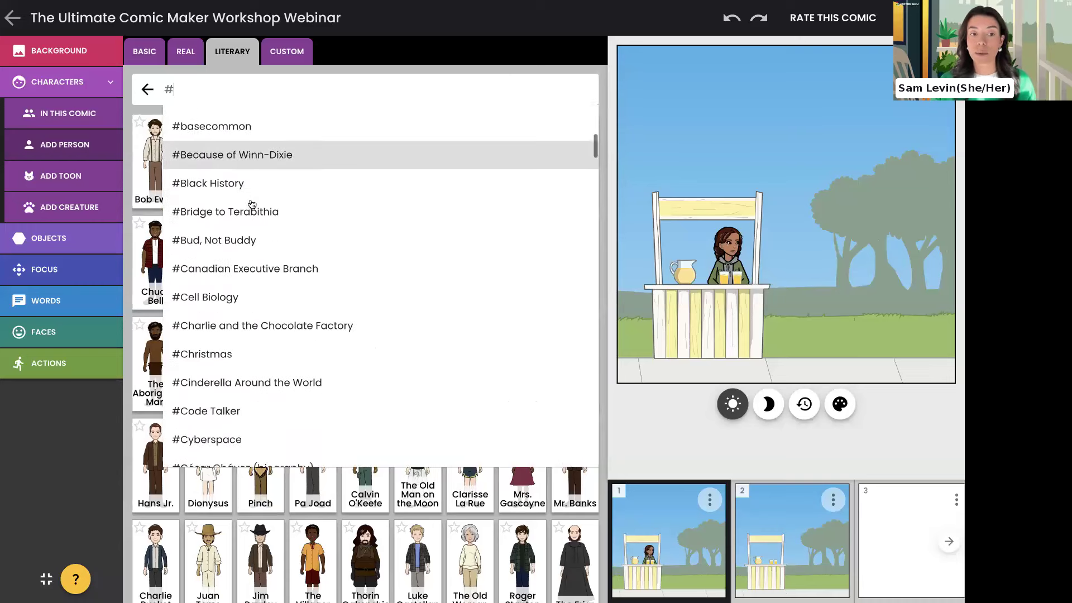
pyautogui.scroll(-5, 252, 204)
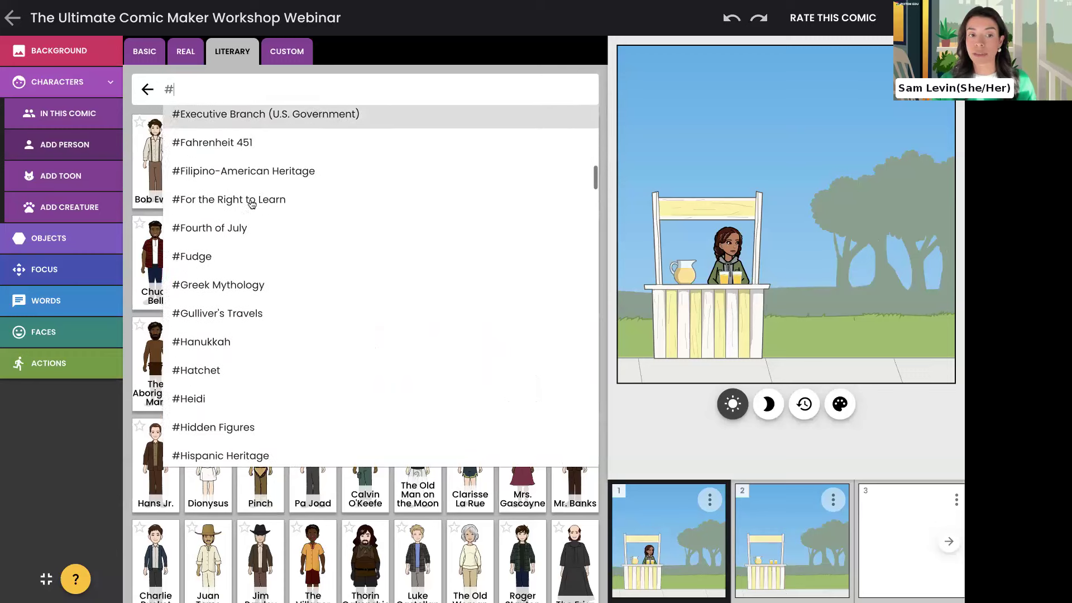
pyautogui.scroll(-4, 252, 205)
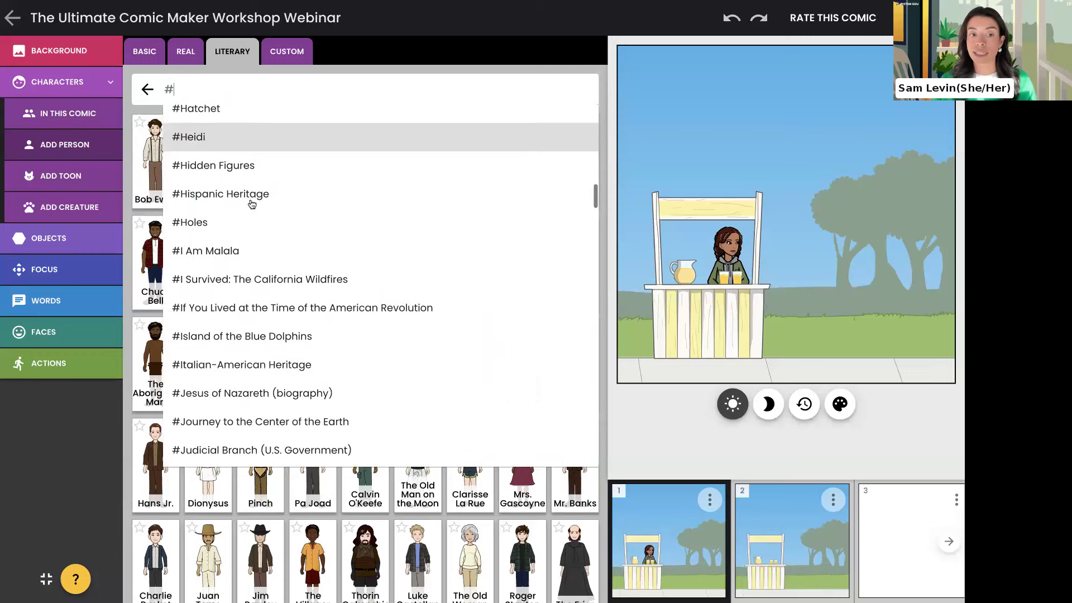
pyautogui.scroll(-3, 252, 204)
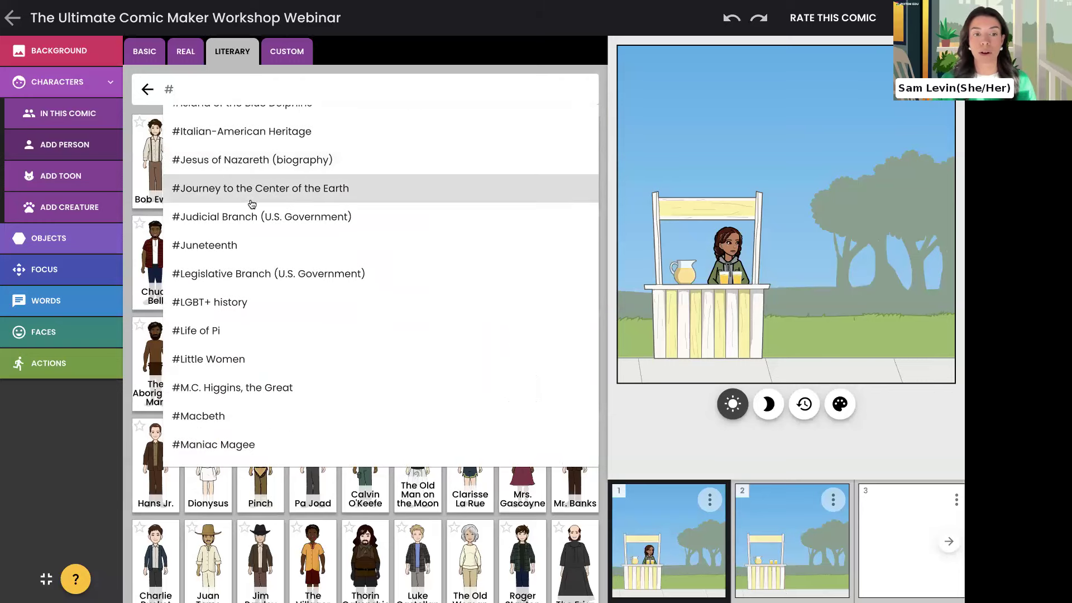
pyautogui.click(147, 89)
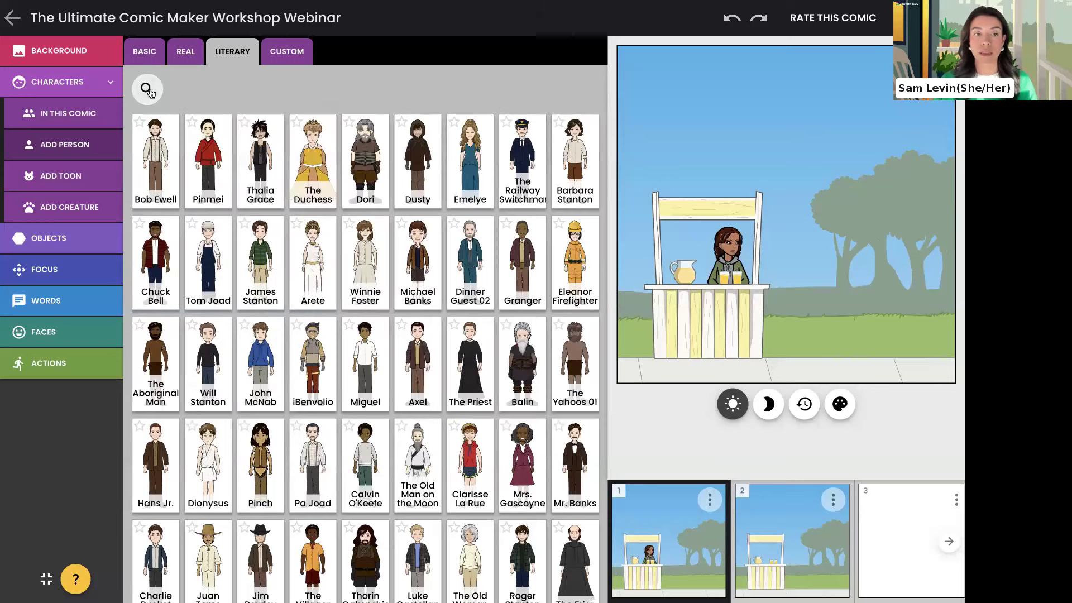
# Start a new custom character aged 17 with the first body type, and review the list of customizable features.
pyautogui.click(283, 53)
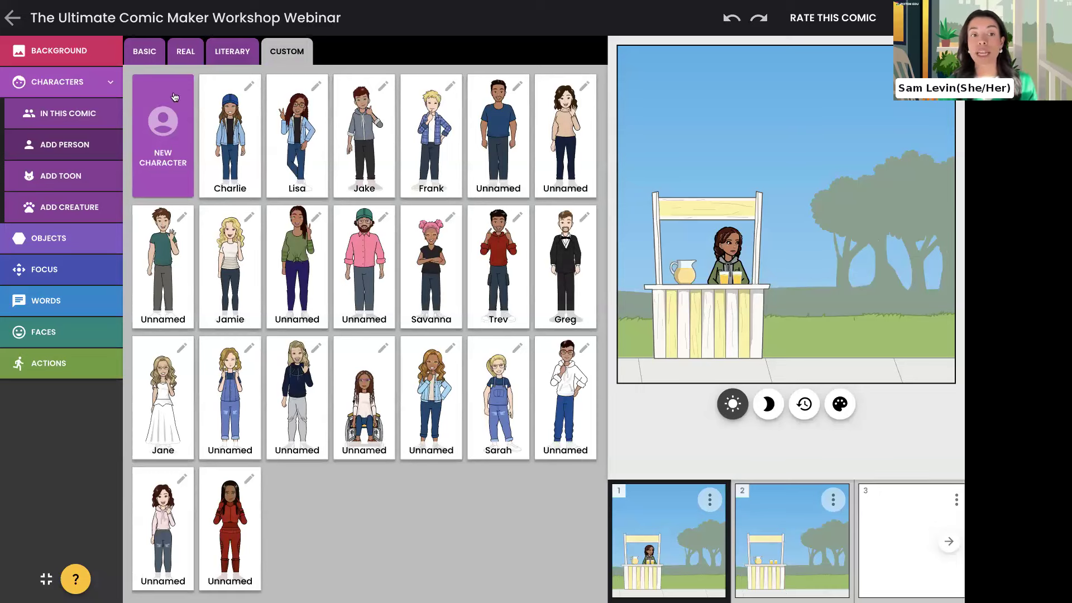
pyautogui.click(161, 118)
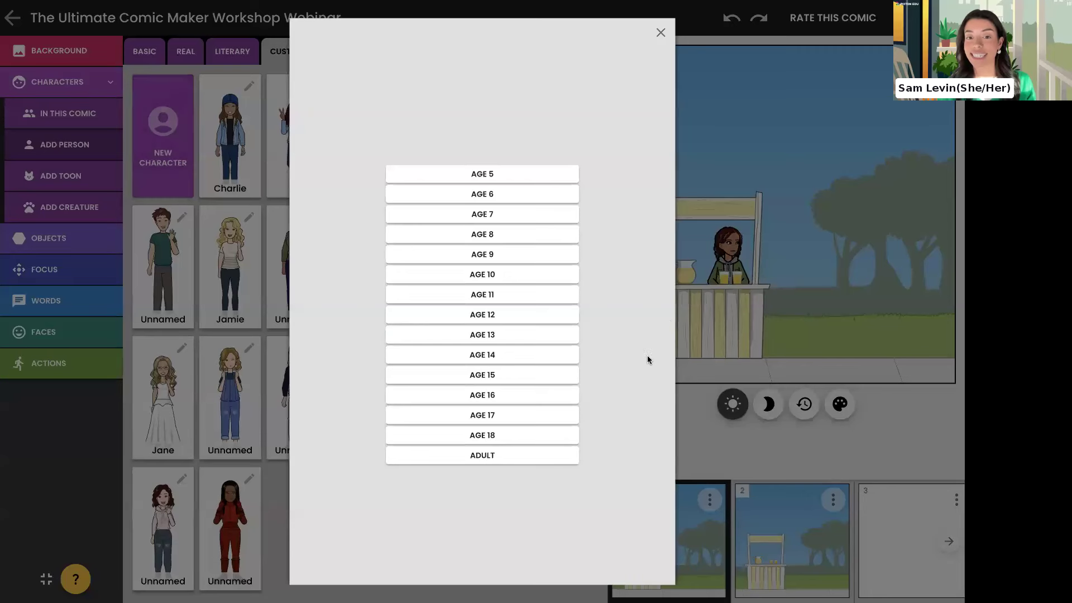
pyautogui.click(541, 416)
pyautogui.click(491, 296)
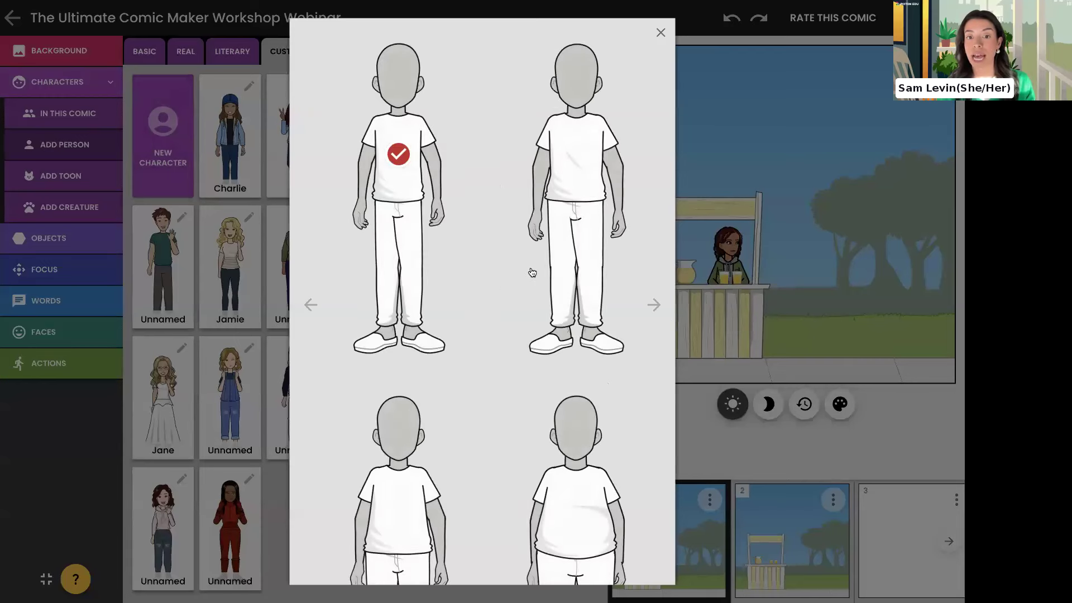
pyautogui.click(648, 305)
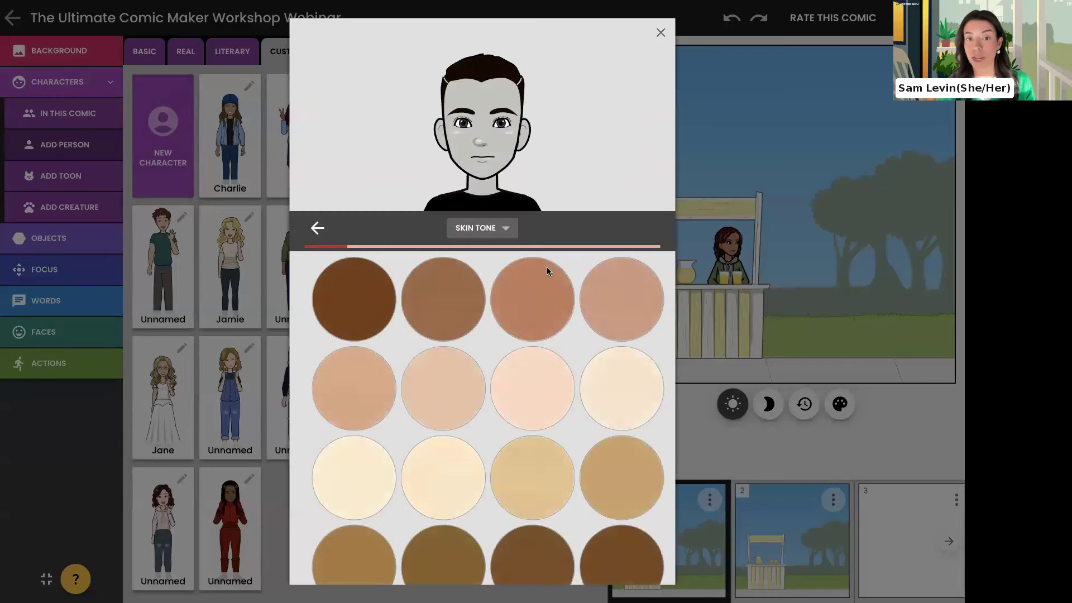
pyautogui.click(484, 233)
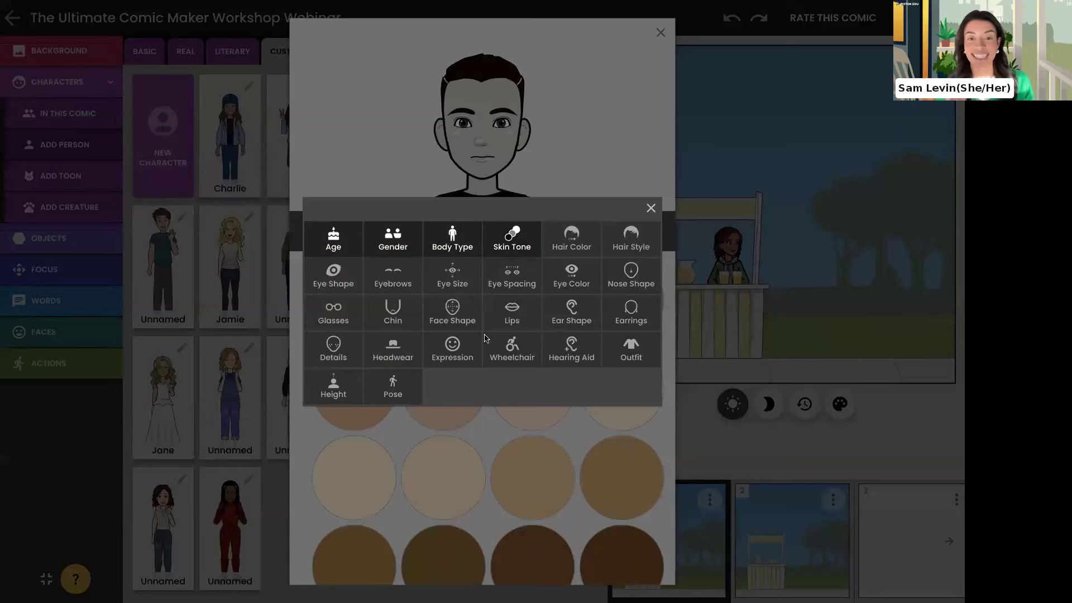
pyautogui.click(652, 208)
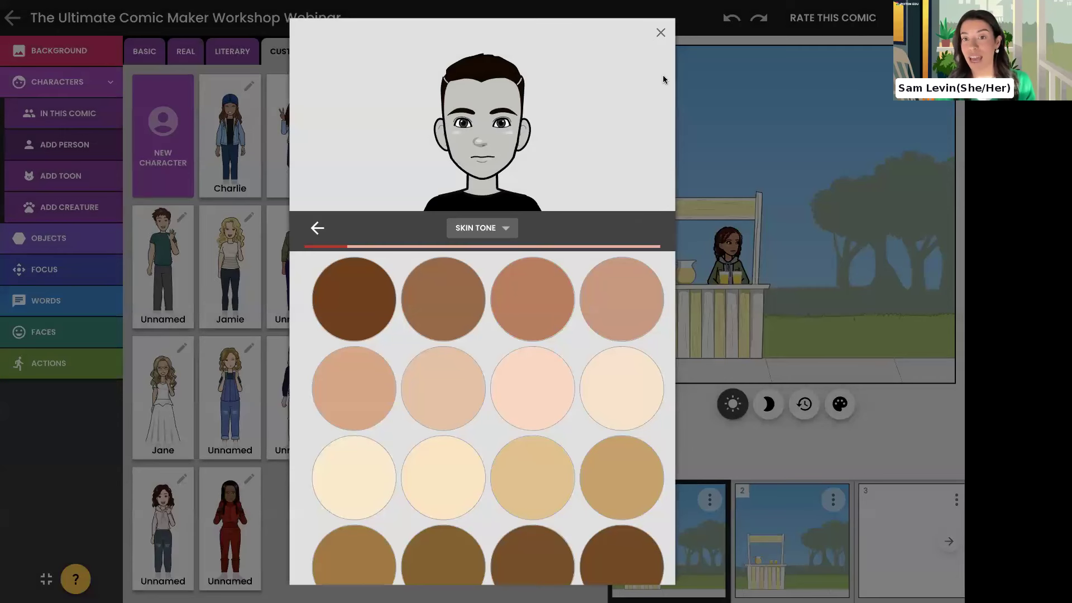
# Discard the unfinished custom character, return to the basic characters, and add the tiger toon to panel 1.
pyautogui.click(661, 34)
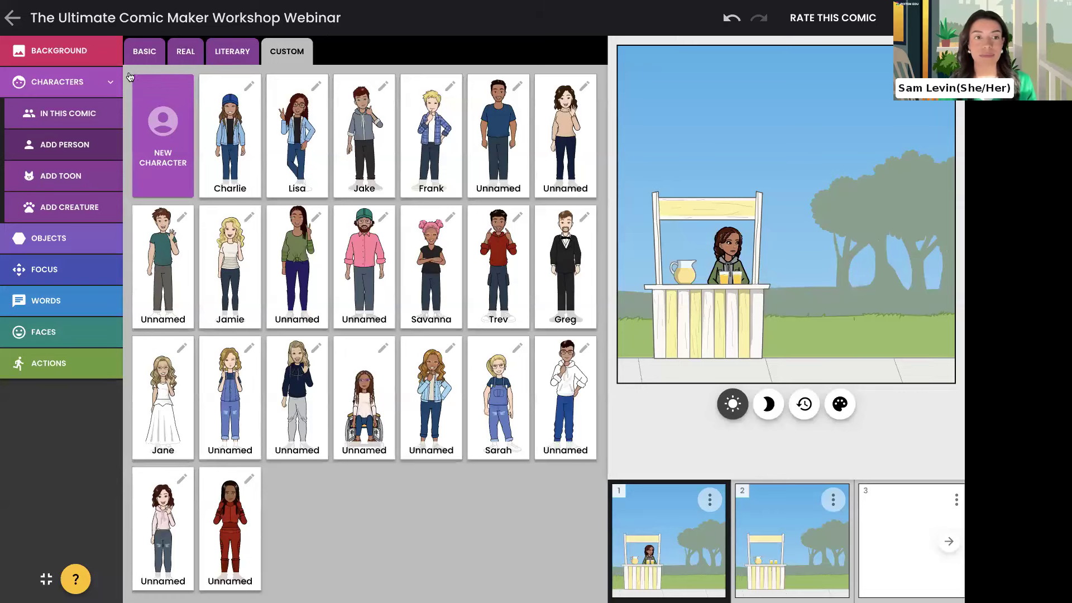
pyautogui.click(144, 53)
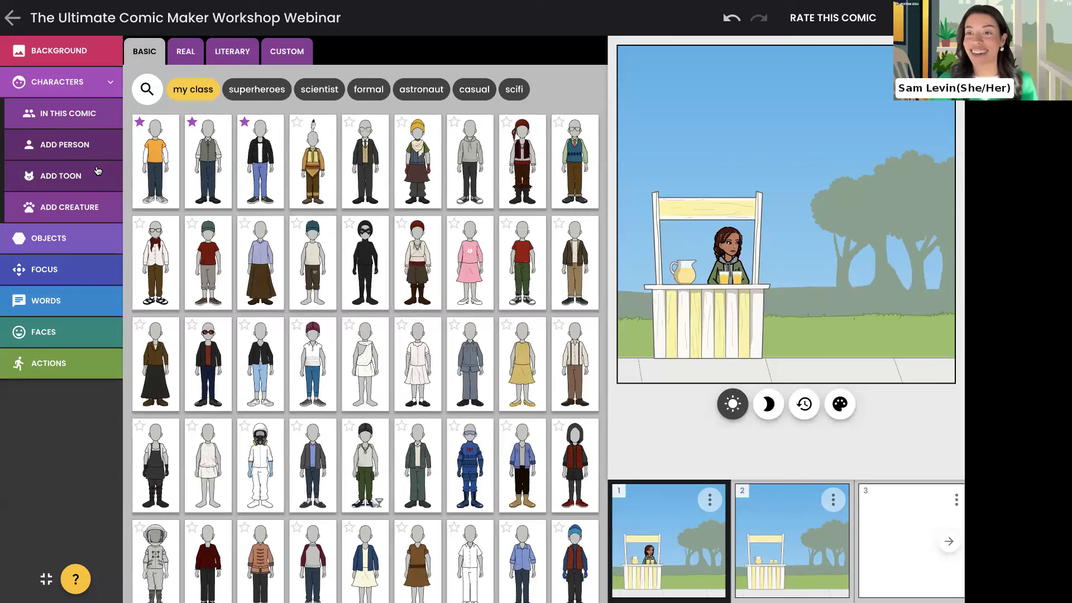
pyautogui.click(97, 171)
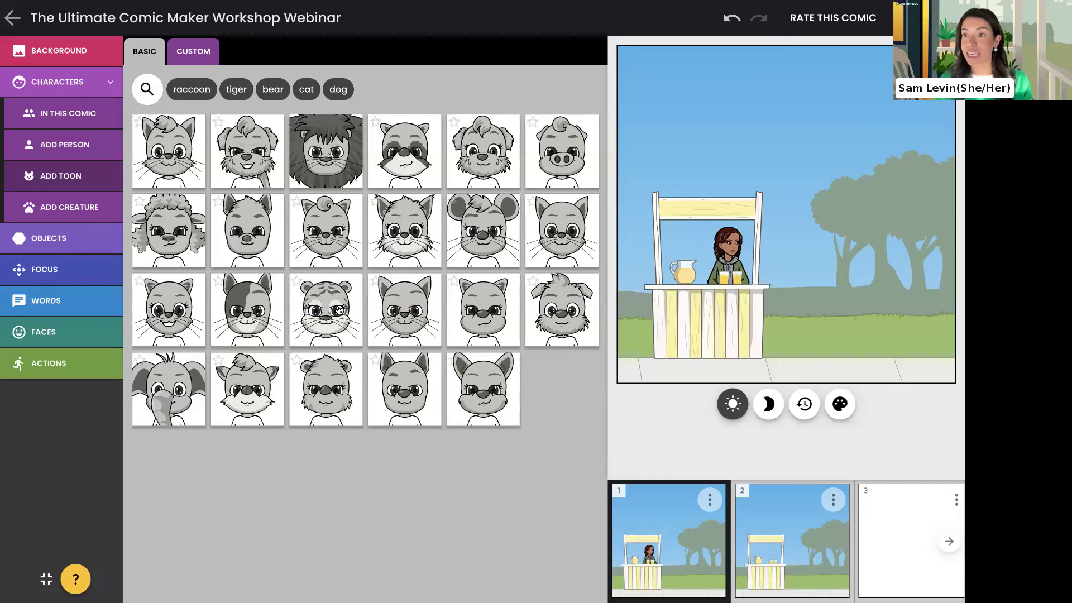
pyautogui.click(339, 310)
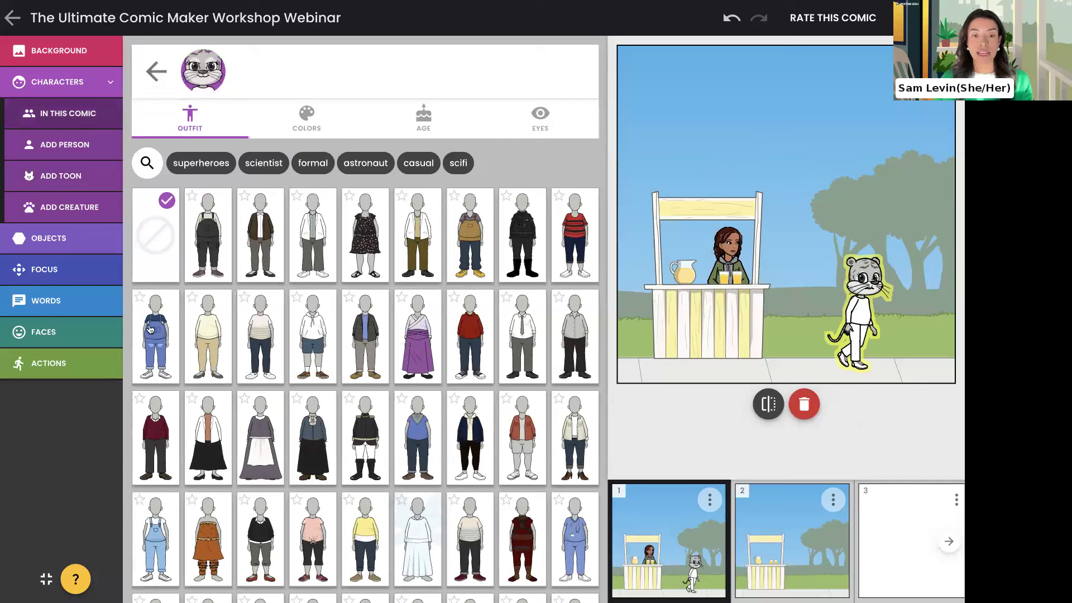
# Dress the tiger toon in the blue denim overalls and apply the light orange tiger coloring with brown eyes.
pyautogui.click(167, 325)
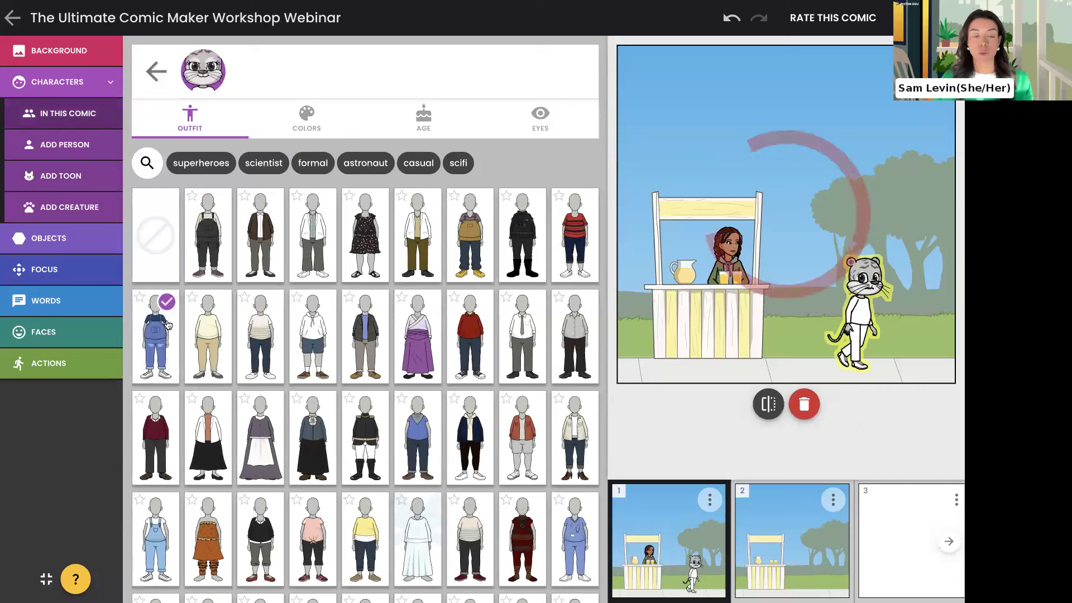
pyautogui.click(295, 125)
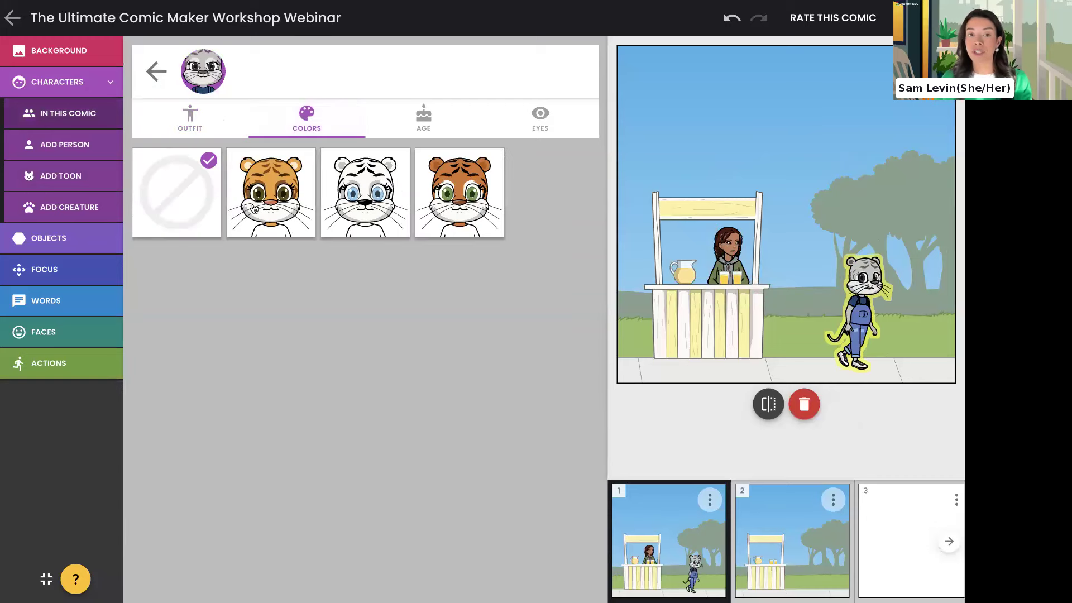
pyautogui.click(309, 204)
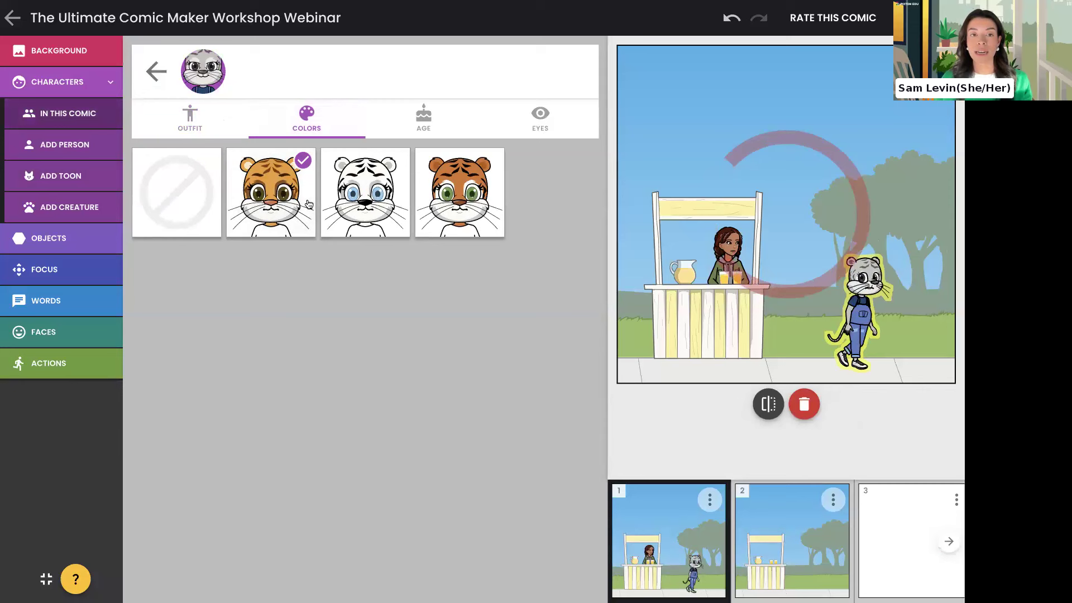
# Set the tiger toon's age to 15, view its eye options, and shift it slightly toward the lemonade stand.
pyautogui.click(419, 124)
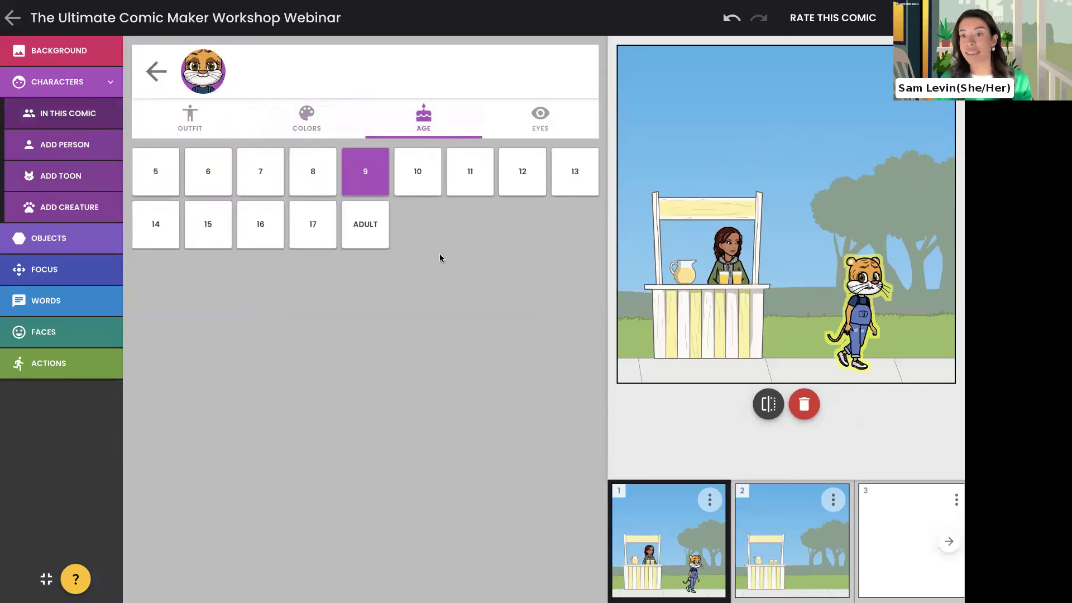
pyautogui.click(214, 226)
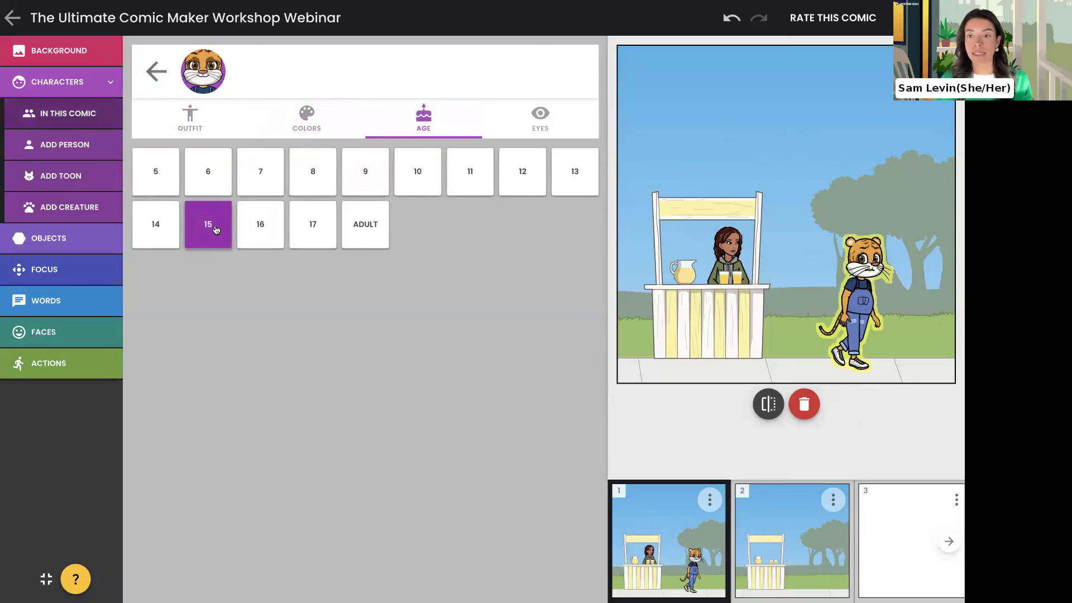
pyautogui.click(552, 102)
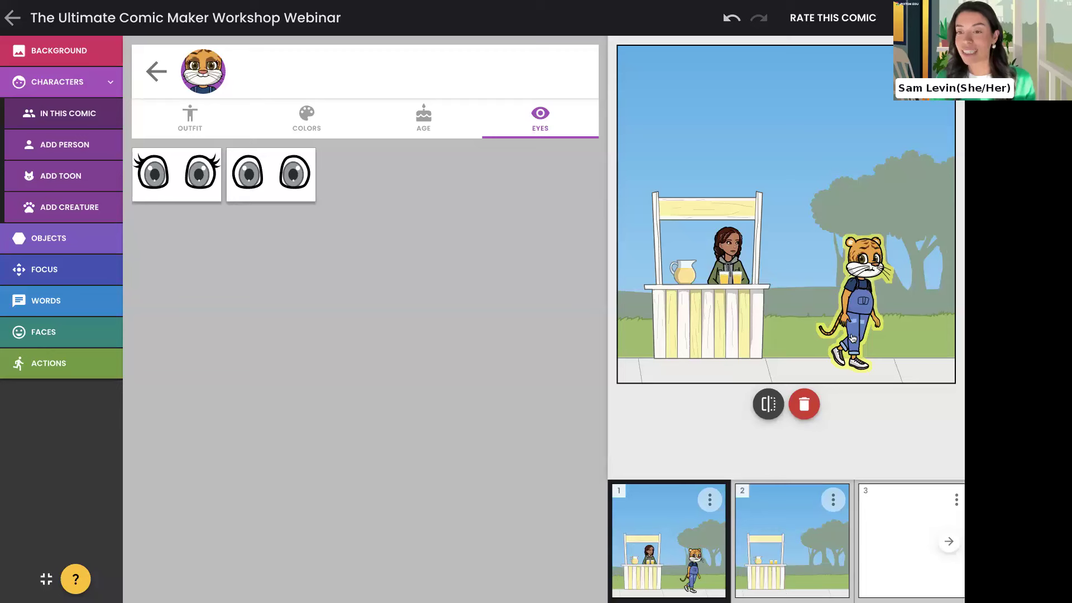
pyautogui.moveTo(851, 330)
pyautogui.mouseDown()
pyautogui.moveTo(859, 226)
pyautogui.moveTo(840, 323)
pyautogui.mouseUp()
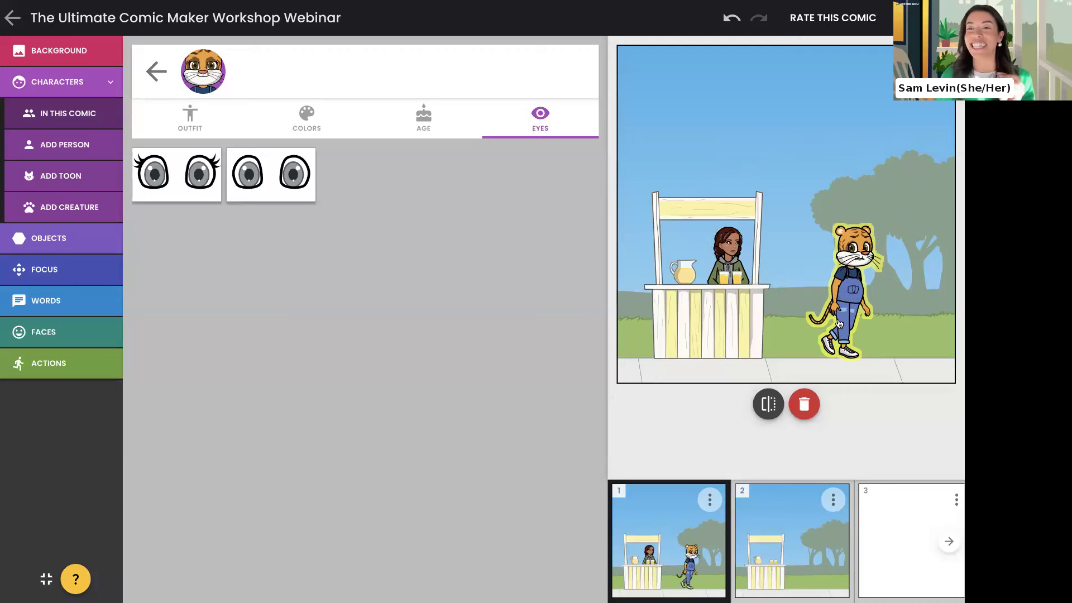
# Add the brown-and-white dog with the red collar from the creatures and place it on the ground beside the lemonade stand.
pyautogui.click(65, 174)
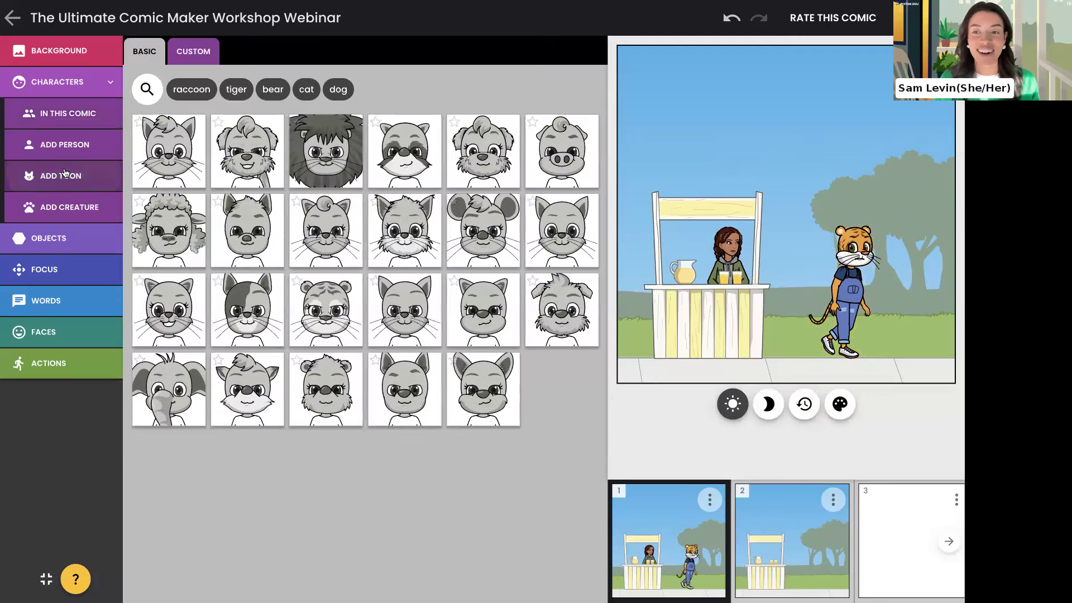
pyautogui.click(64, 212)
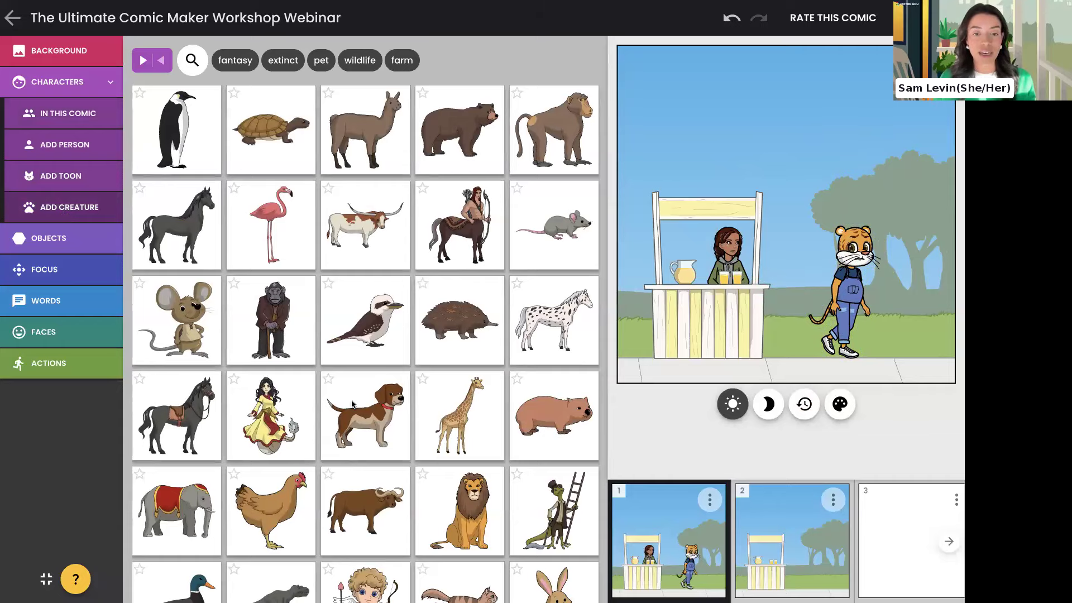
pyautogui.scroll(-3, 352, 405)
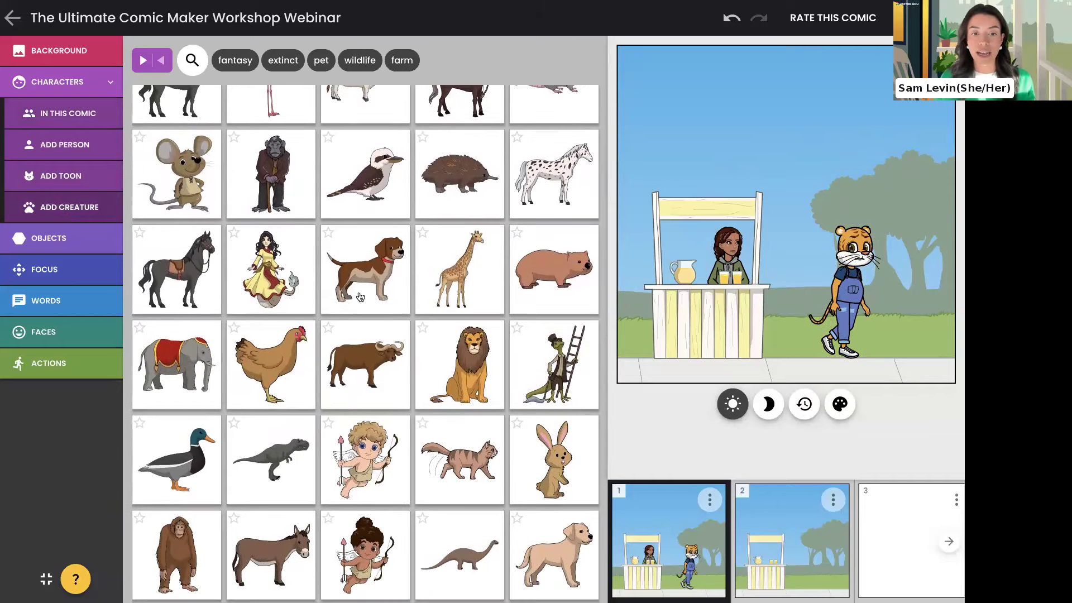
pyautogui.click(360, 296)
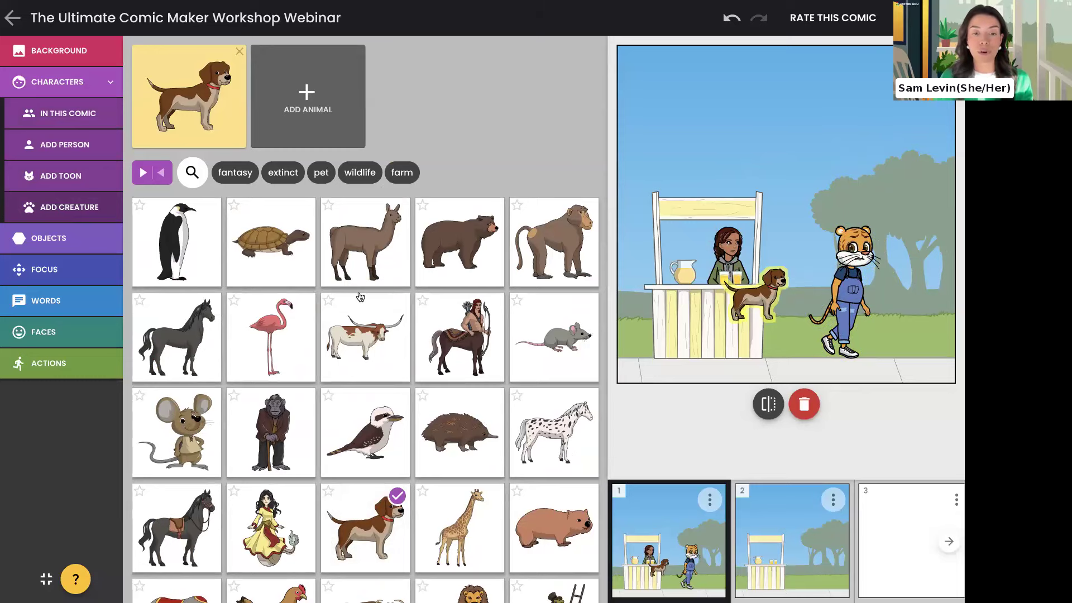
pyautogui.scroll(-8, 336, 387)
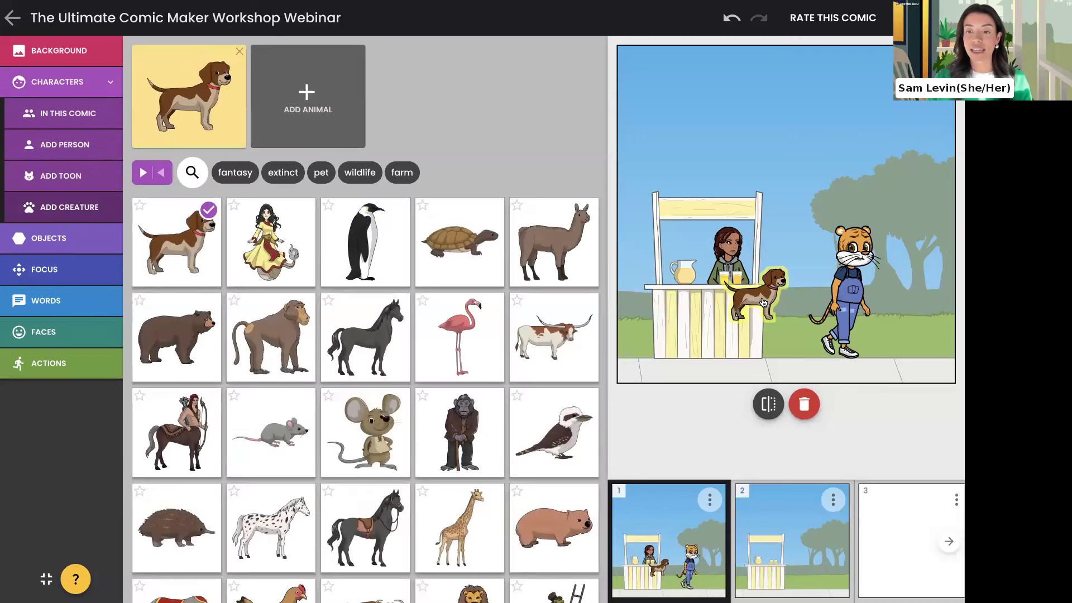
pyautogui.moveTo(764, 306); pyautogui.dragTo(773, 339)
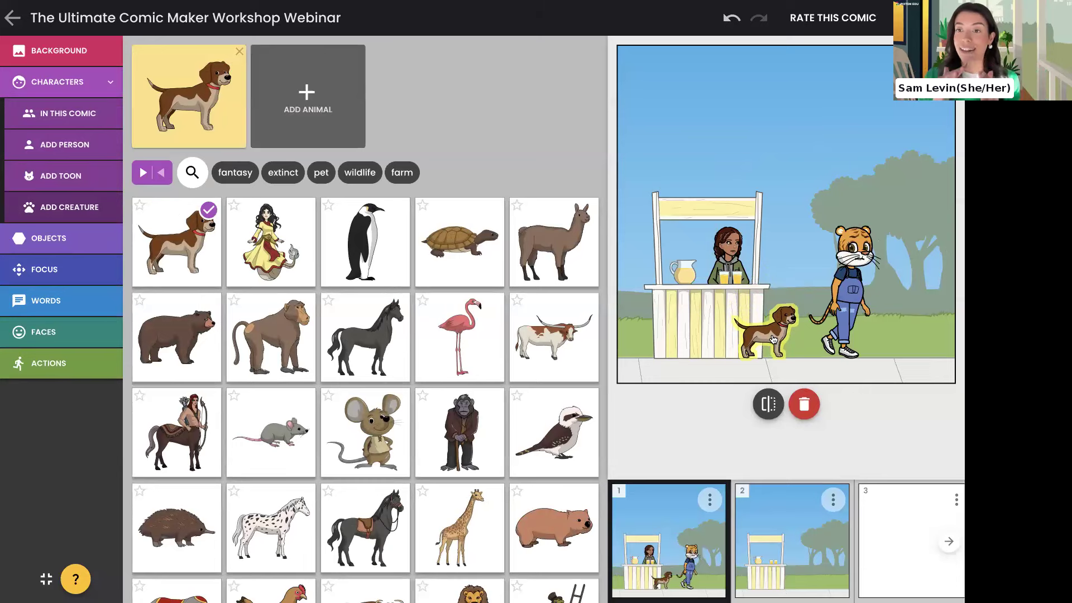
# Change the dog's body pose to lying down asleep.
pyautogui.click(87, 357)
pyautogui.click(74, 274)
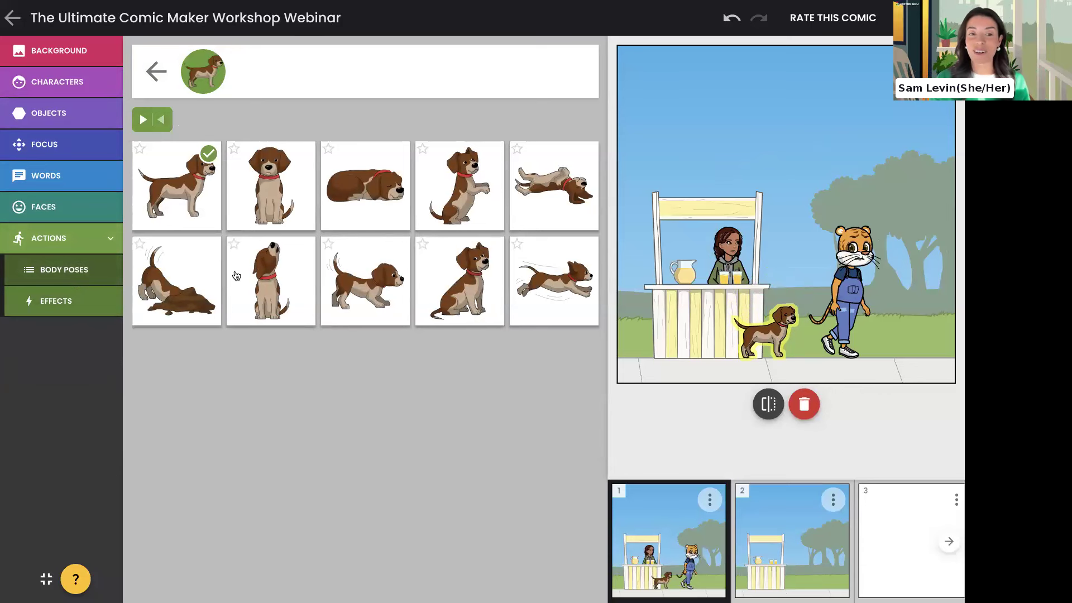
pyautogui.click(397, 195)
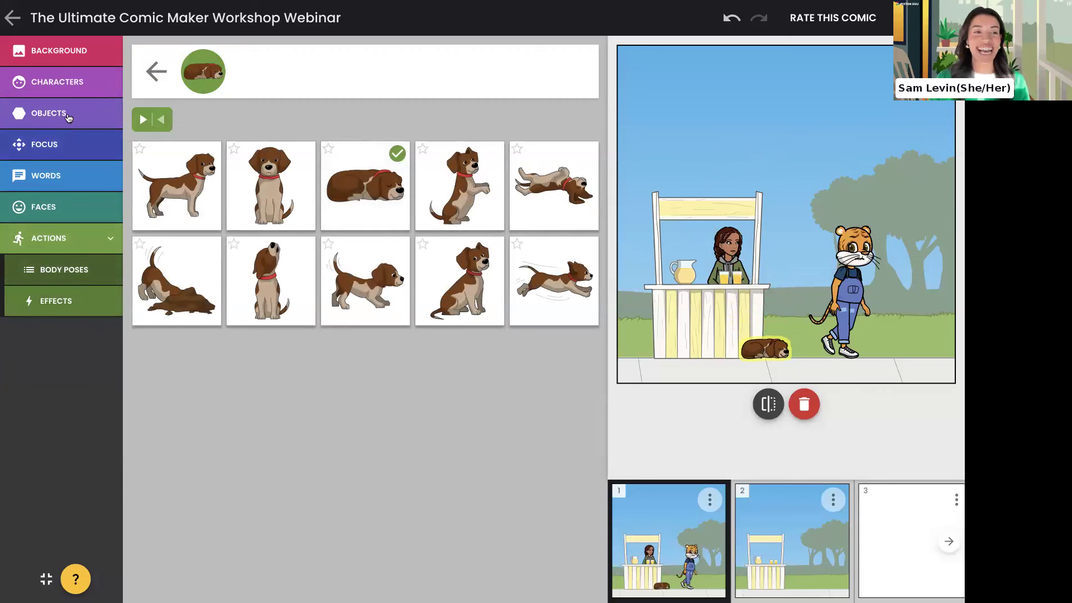
# Open the handheld prop choices for the lemonade stand girl.
pyautogui.click(57, 83)
pyautogui.click(71, 207)
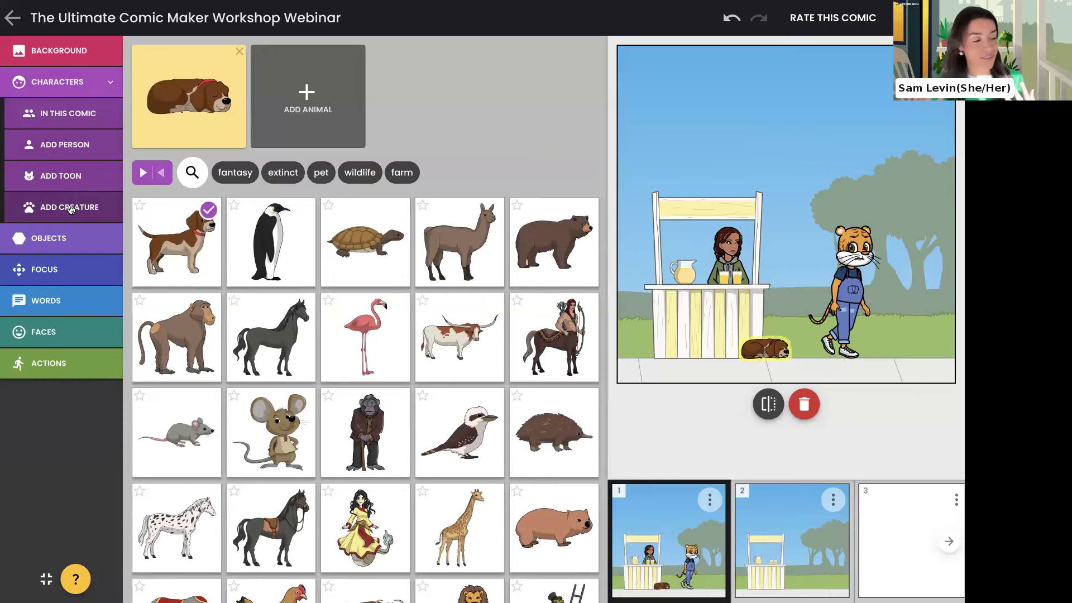
pyautogui.click(38, 245)
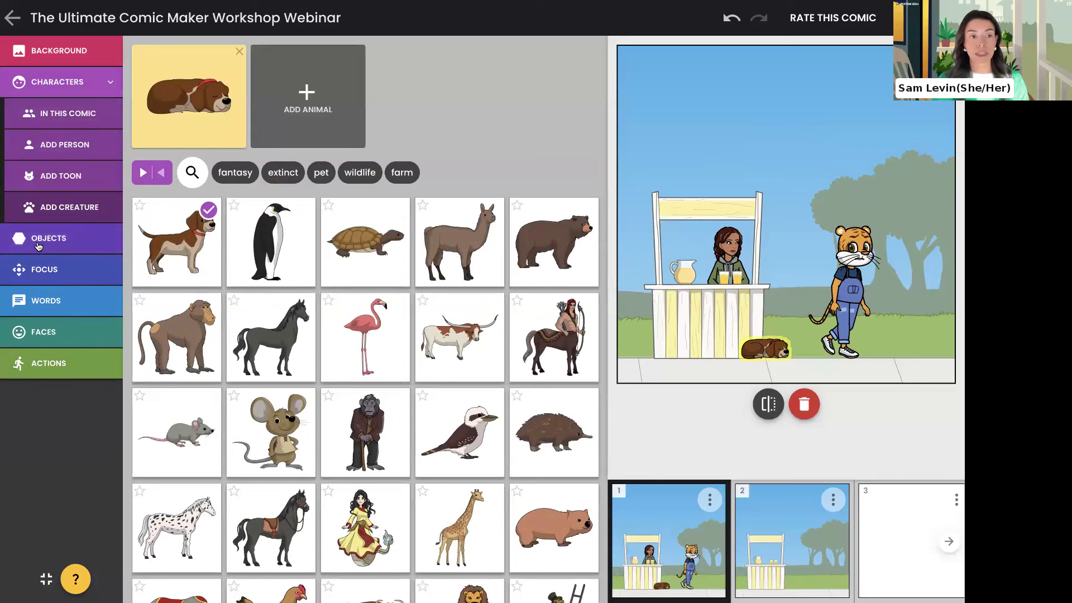
pyautogui.click(38, 245)
pyautogui.click(39, 147)
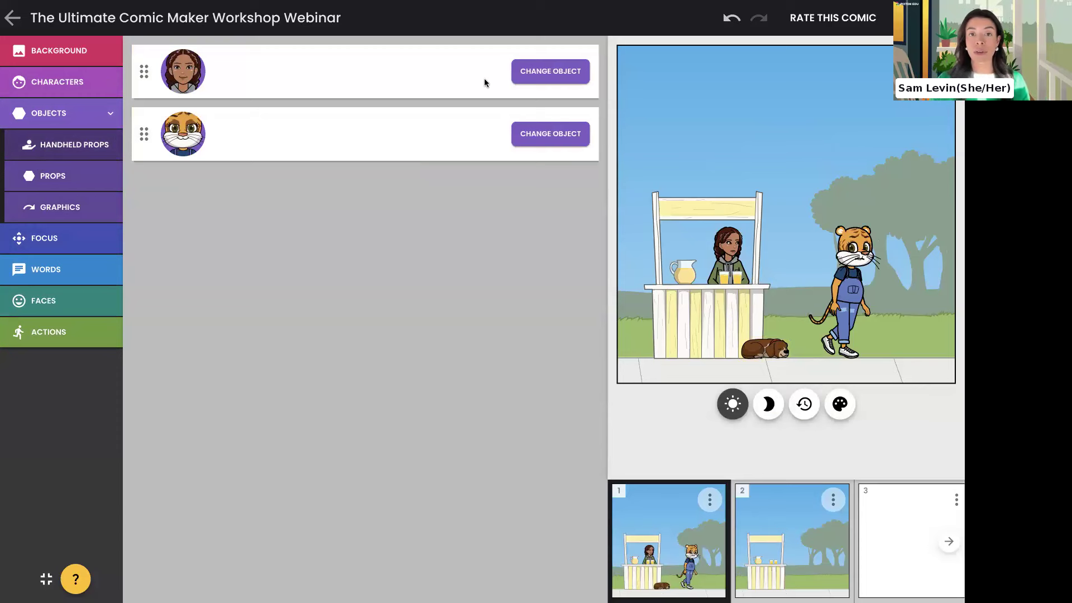
pyautogui.click(534, 73)
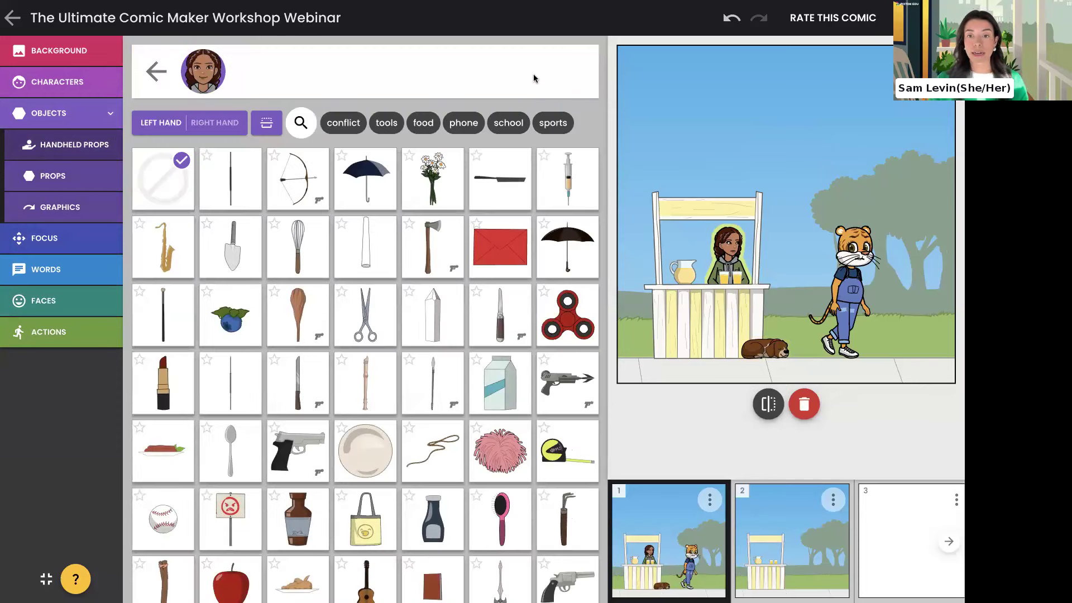
# Move the girl out from behind the lemonade stand onto the grass and shift the tiger farther away to make room.
pyautogui.moveTo(726, 258); pyautogui.dragTo(785, 207)
pyautogui.moveTo(847, 282); pyautogui.dragTo(883, 258)
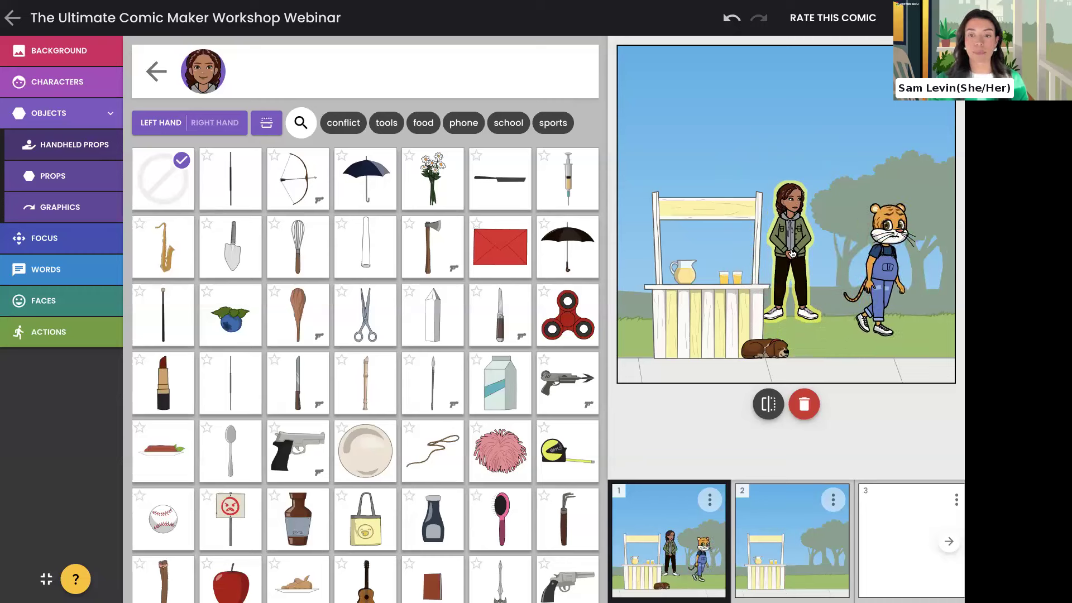
pyautogui.moveTo(793, 251); pyautogui.dragTo(801, 253)
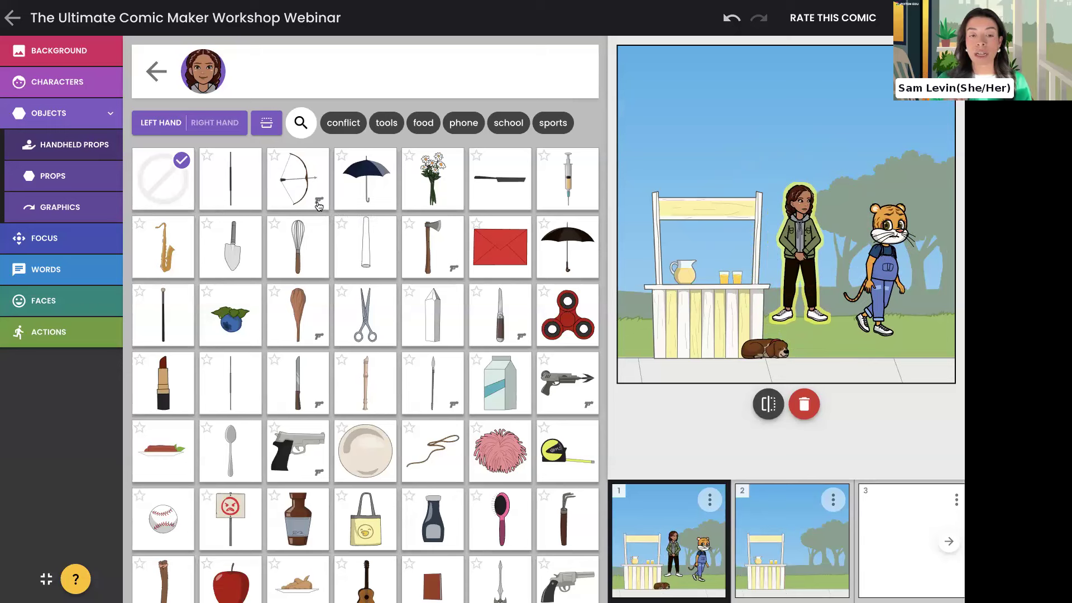
# Put the bouquet of white flowers in the girl's left hand and flip its direction.
pyautogui.moveTo(318, 206)
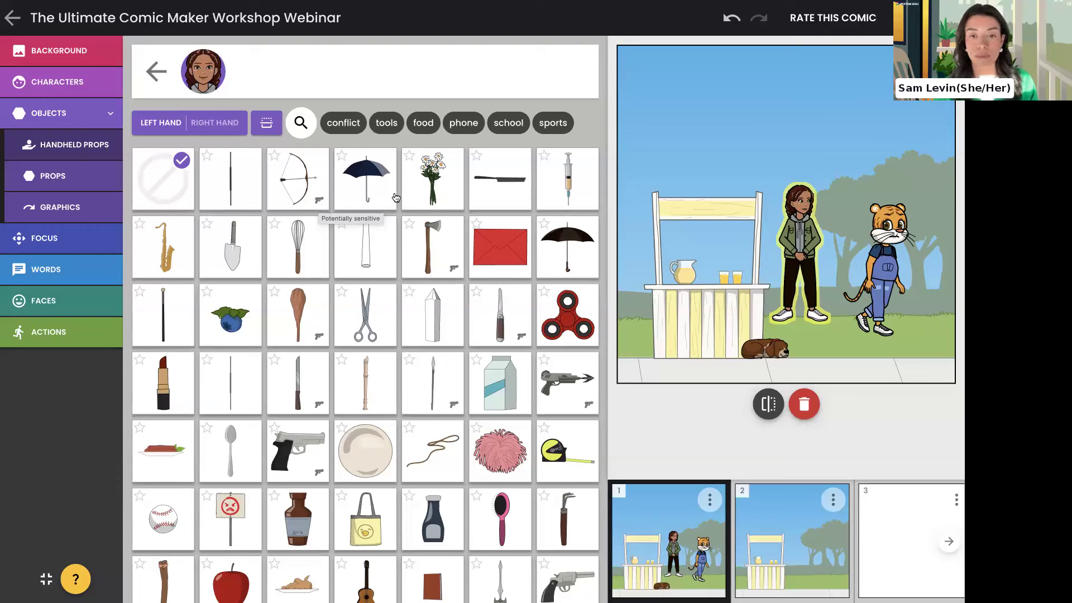
pyautogui.click(435, 185)
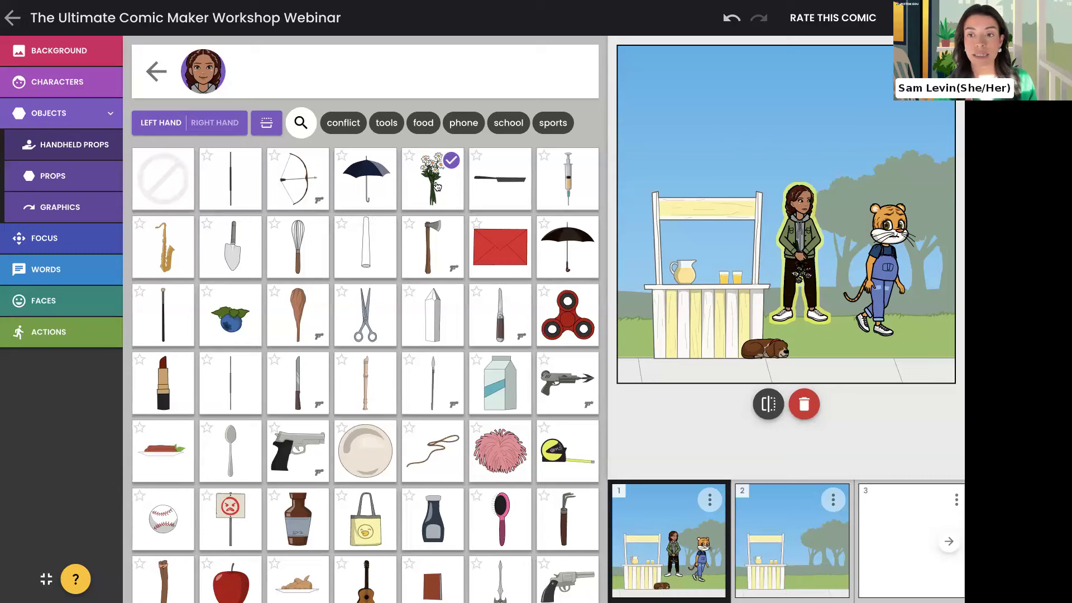
pyautogui.click(271, 131)
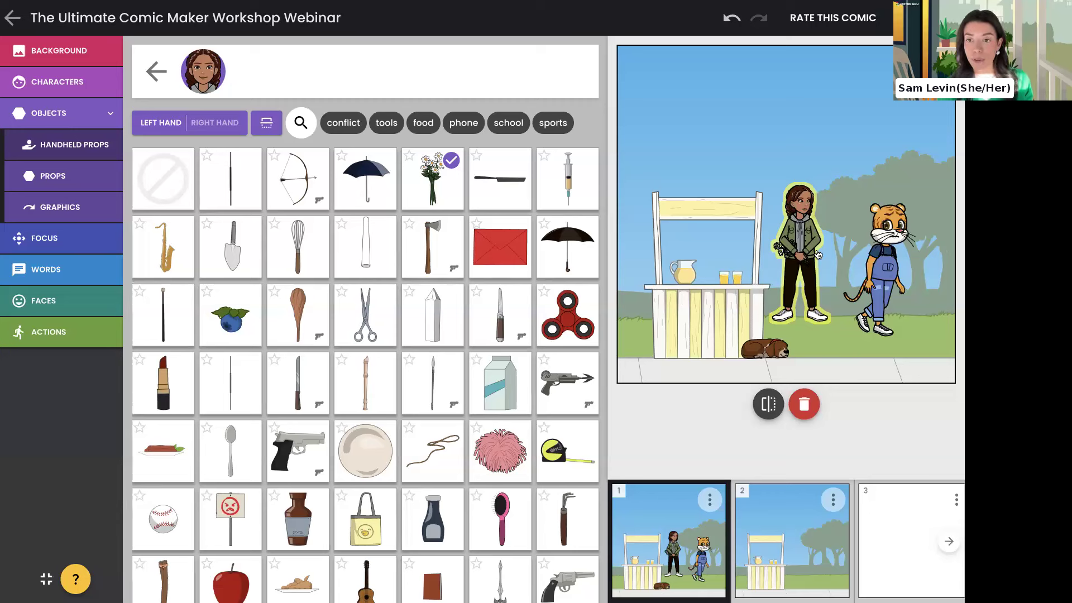
# Reopen the girl's handheld props, remove the flower bouquet from the left hand, and give it back.
pyautogui.click(798, 230)
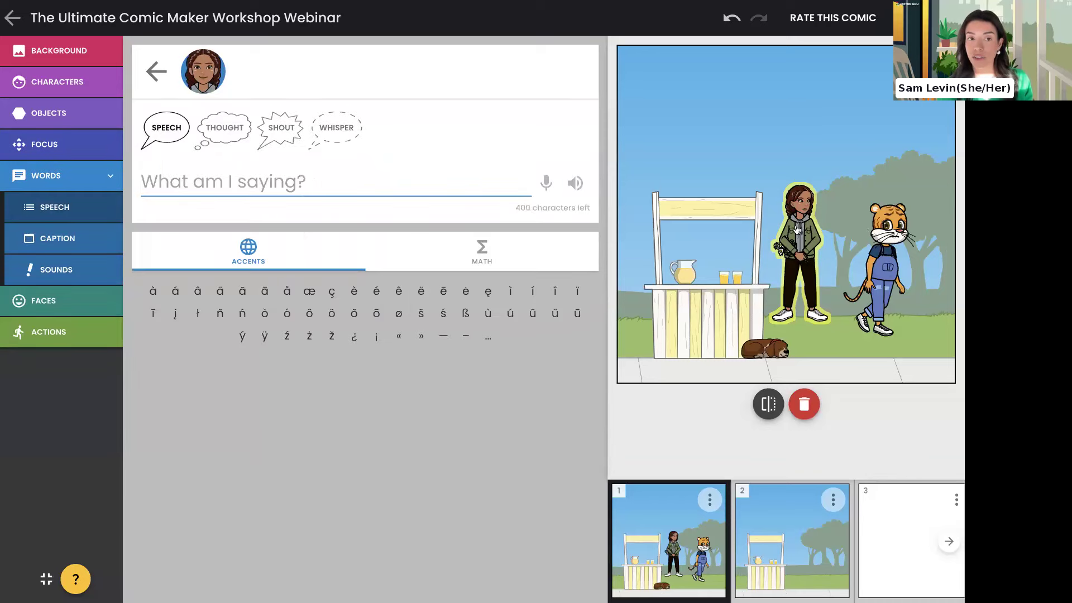
pyautogui.click(31, 124)
pyautogui.click(39, 140)
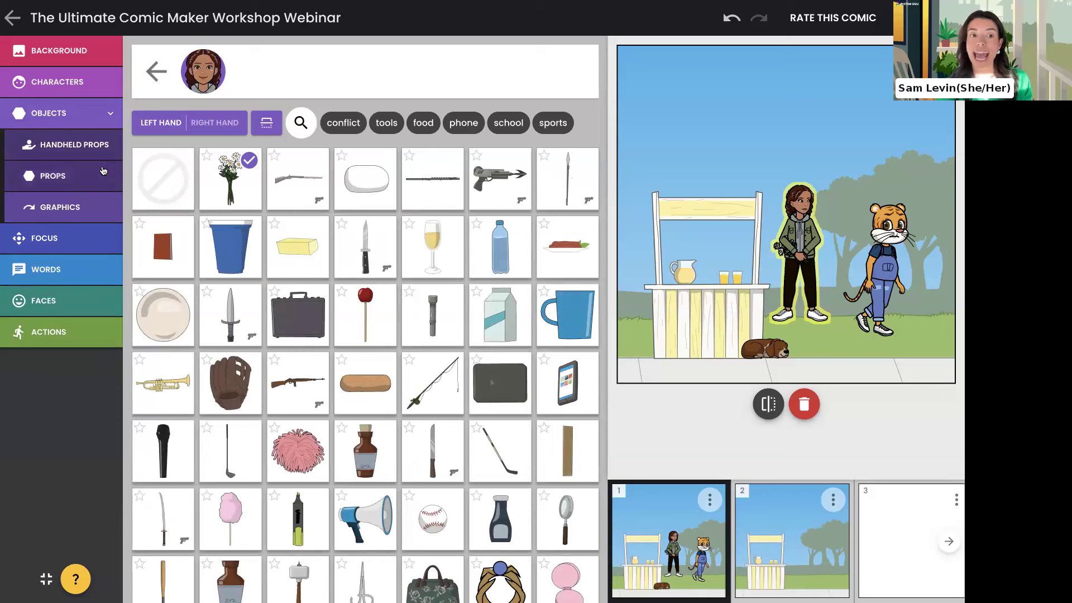
pyautogui.click(168, 171)
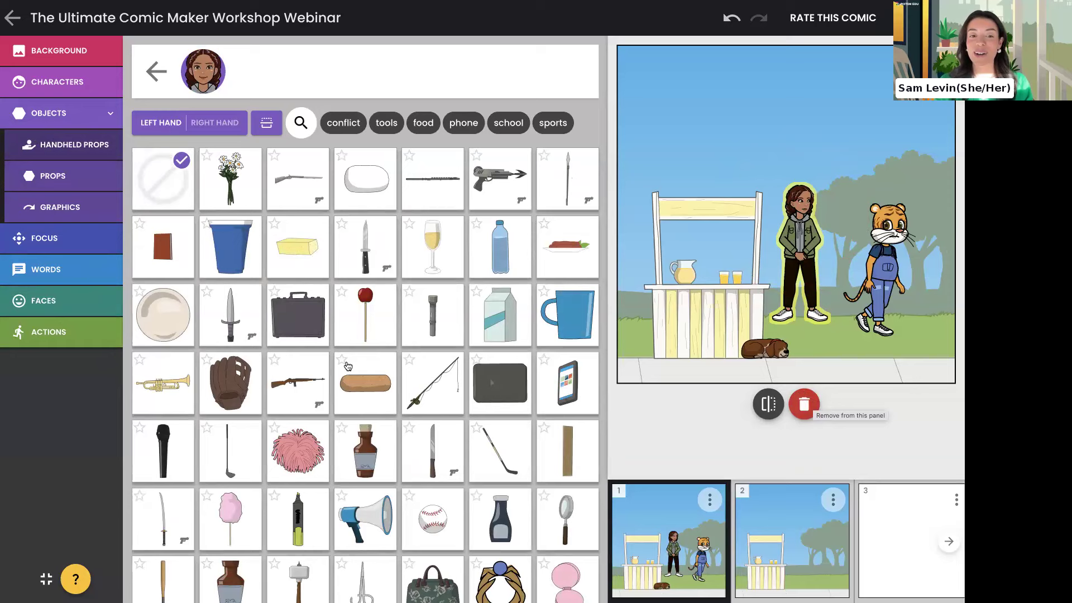
pyautogui.click(237, 196)
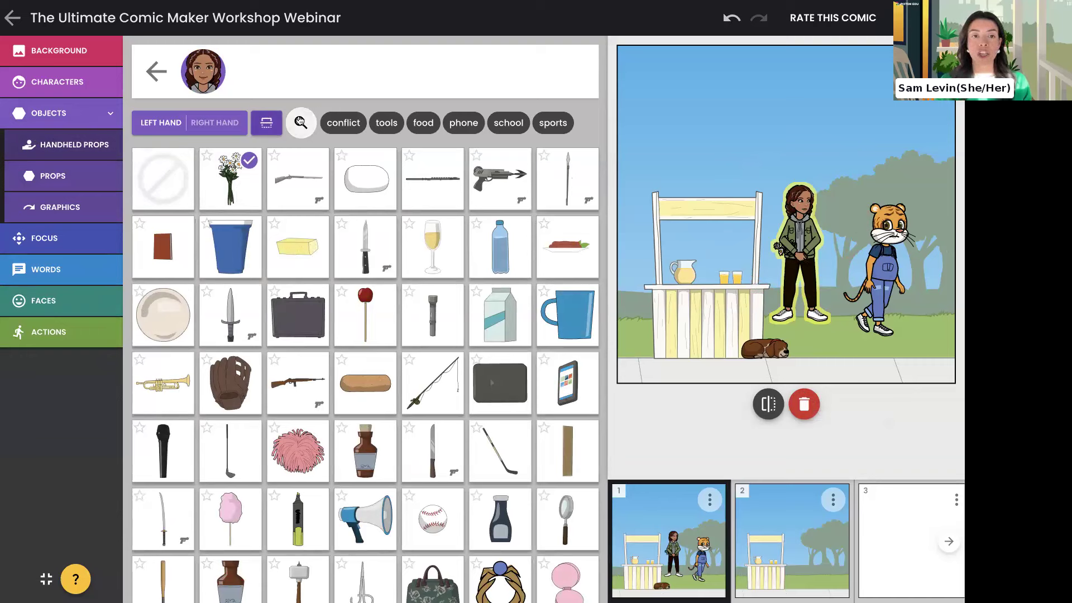
# Open and close the handheld object search, and display the standalone props library.
pyautogui.click(302, 124)
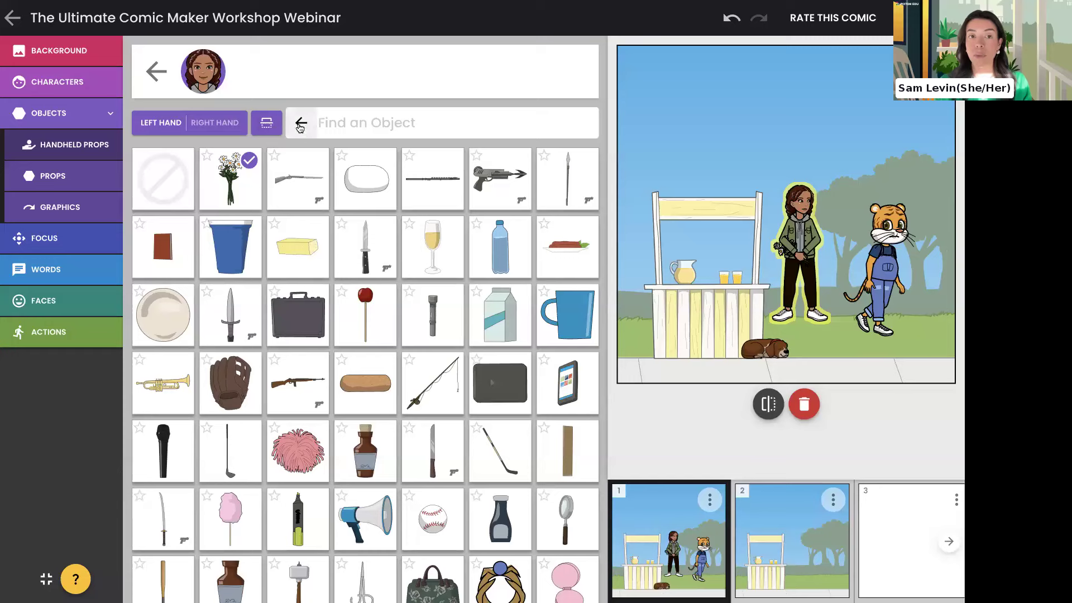
pyautogui.click(304, 125)
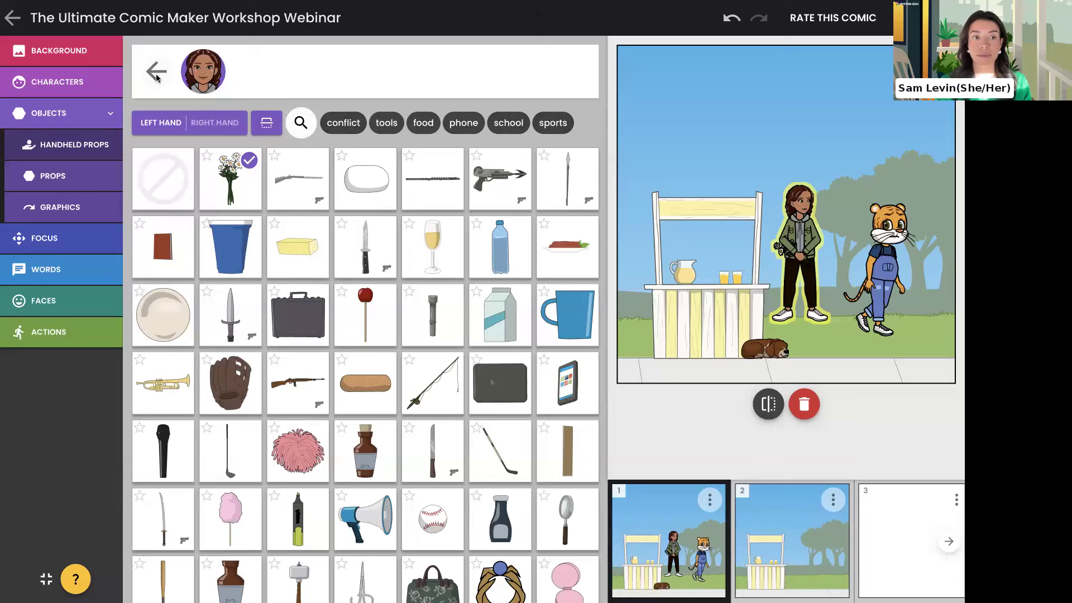
pyautogui.click(96, 172)
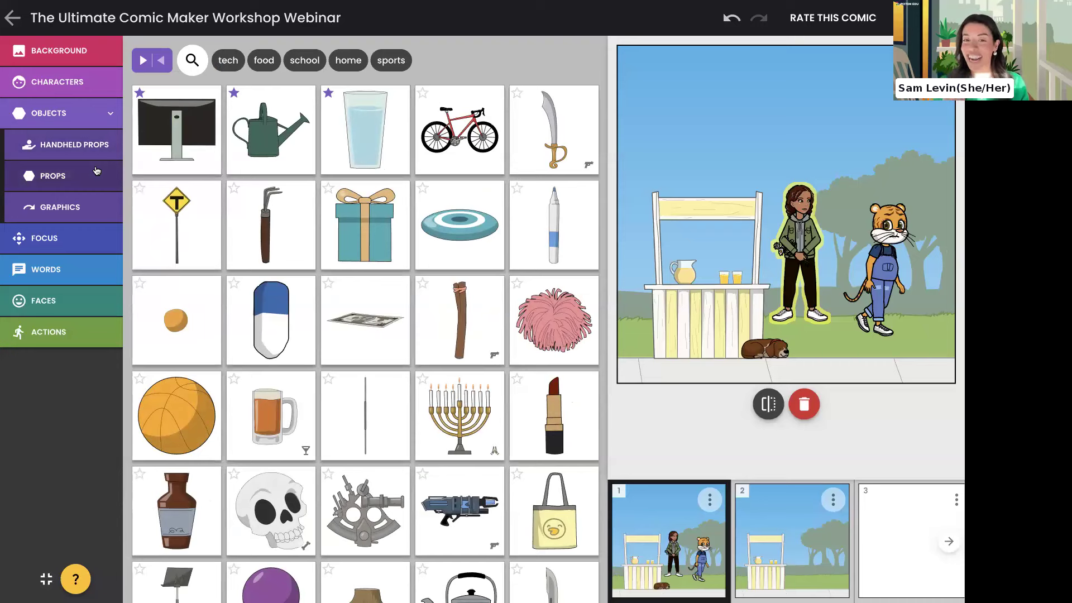
# Add the red bicycle prop to the scene, try it above the lemonade stand, and remove it.
pyautogui.click(442, 133)
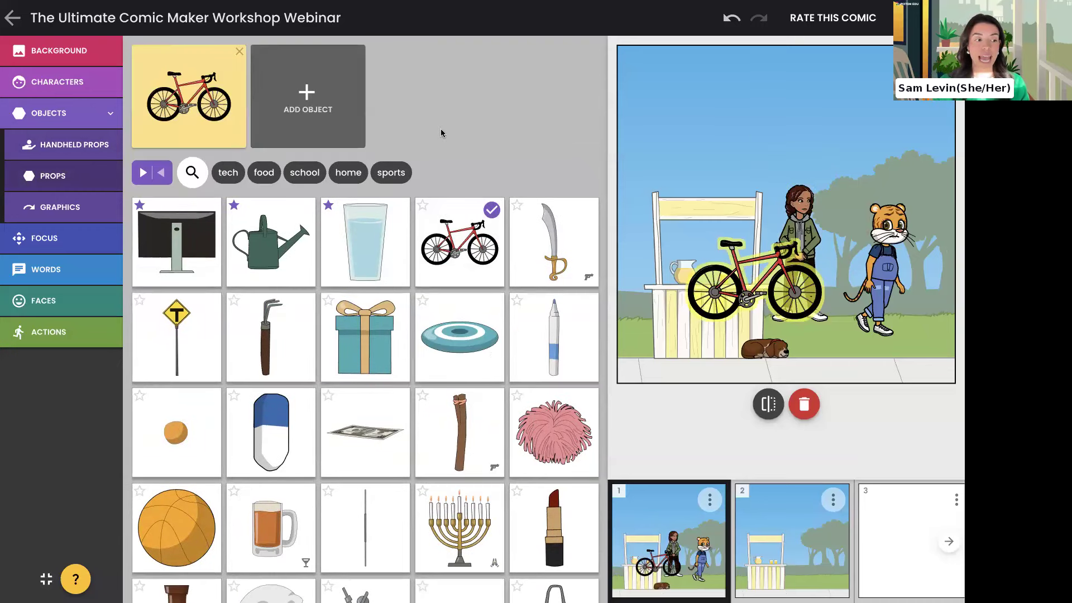
pyautogui.click(702, 249)
pyautogui.click(739, 277)
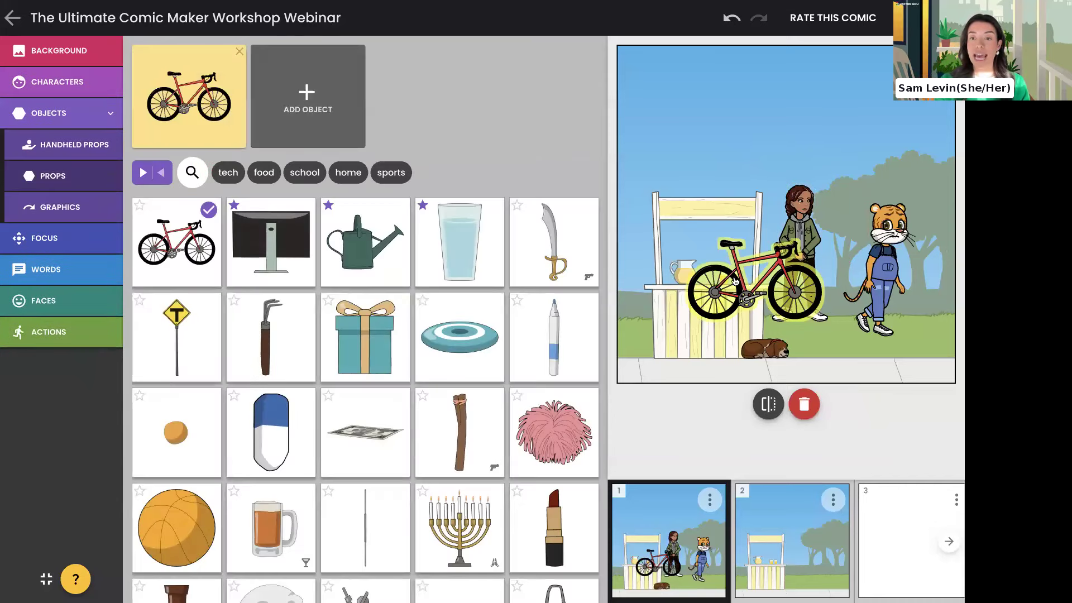
pyautogui.click(699, 249)
pyautogui.click(723, 296)
pyautogui.moveTo(747, 293); pyautogui.dragTo(697, 167)
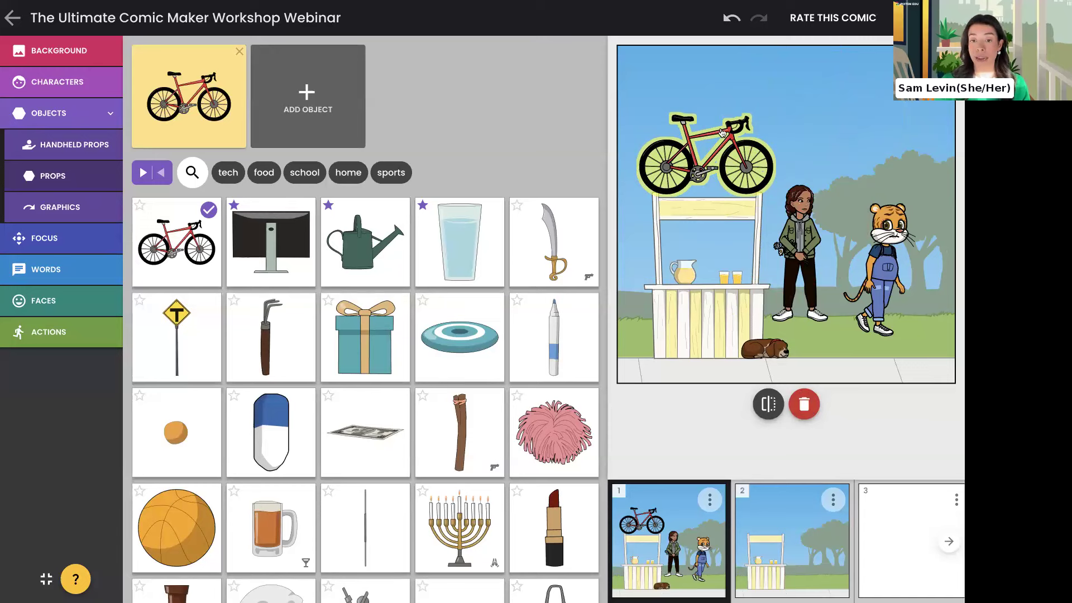
pyautogui.click(238, 54)
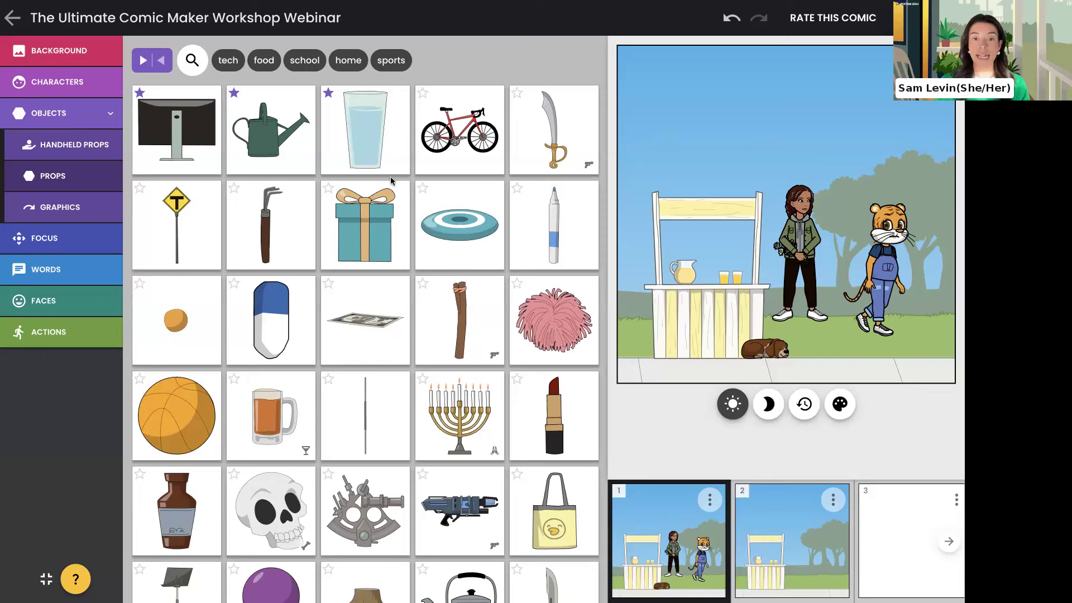
# Mark the blue flying disc prop as a favorite and display the graphics library.
pyautogui.click(424, 191)
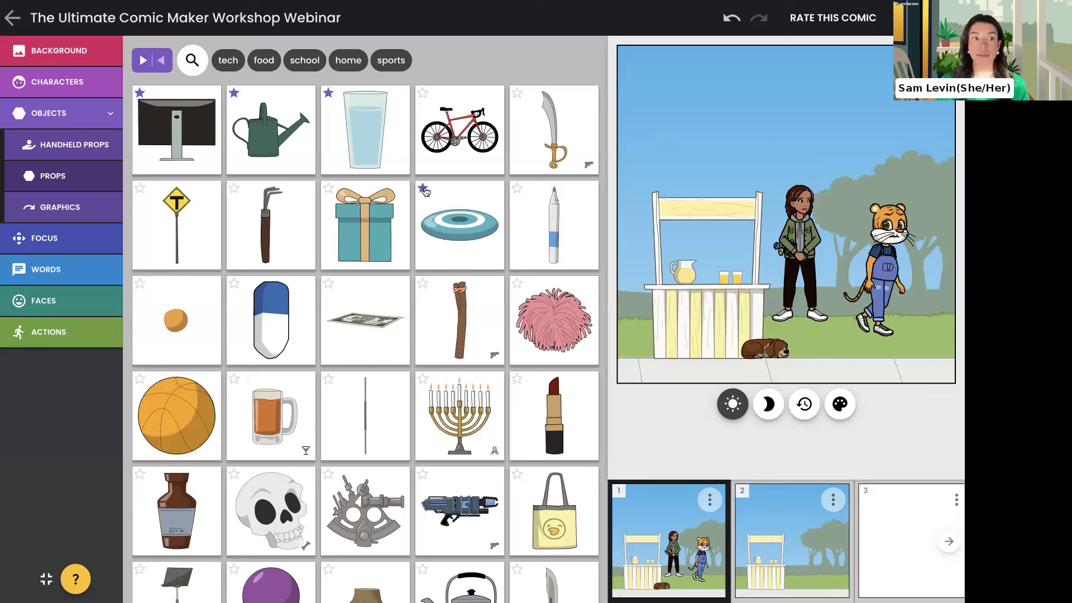
pyautogui.click(70, 209)
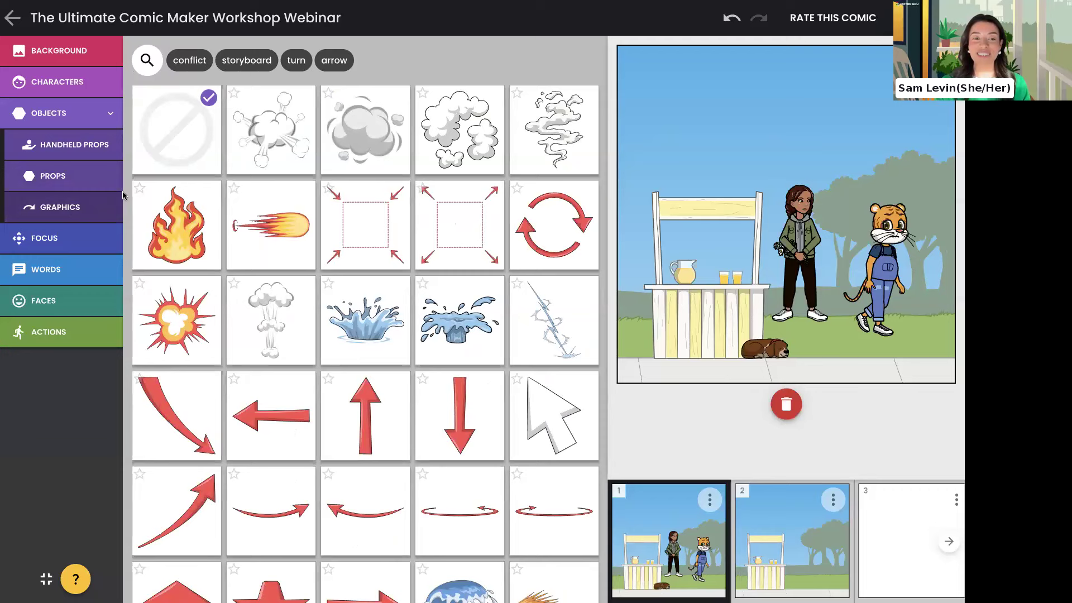
# Try the water splash graphic above the lemonade stand, undo and repeat its placement, and remove the graphic.
pyautogui.scroll(-1, 146, 181)
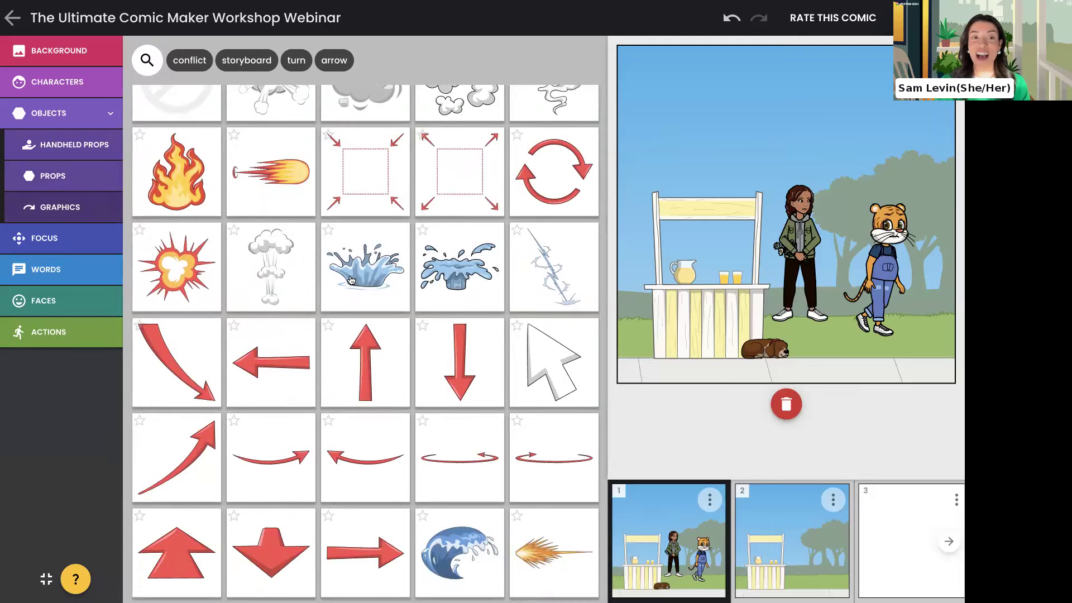
pyautogui.click(379, 270)
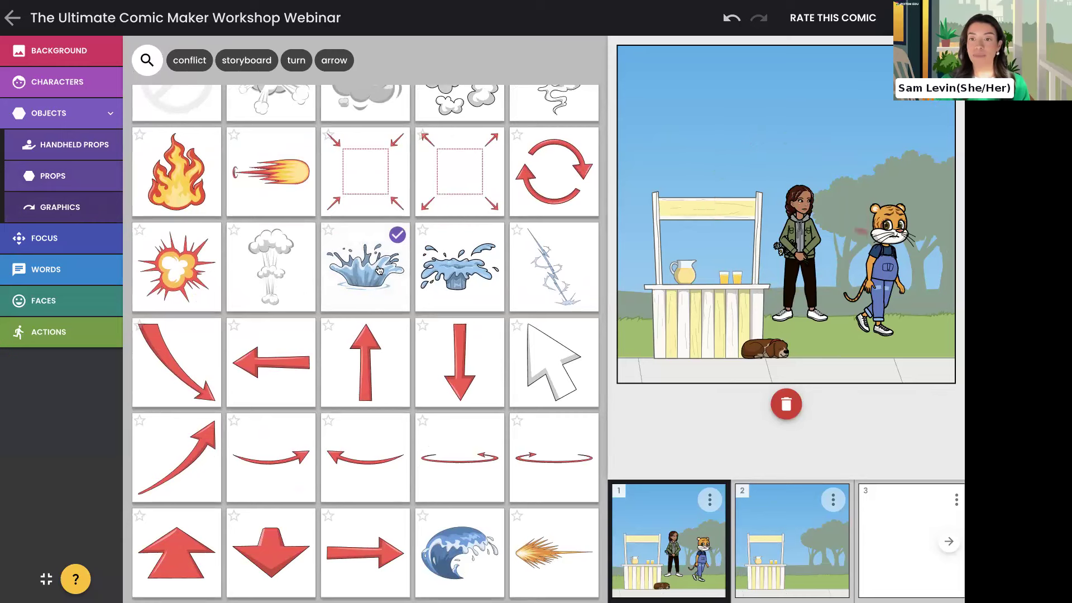
pyautogui.moveTo(782, 193); pyautogui.dragTo(701, 178)
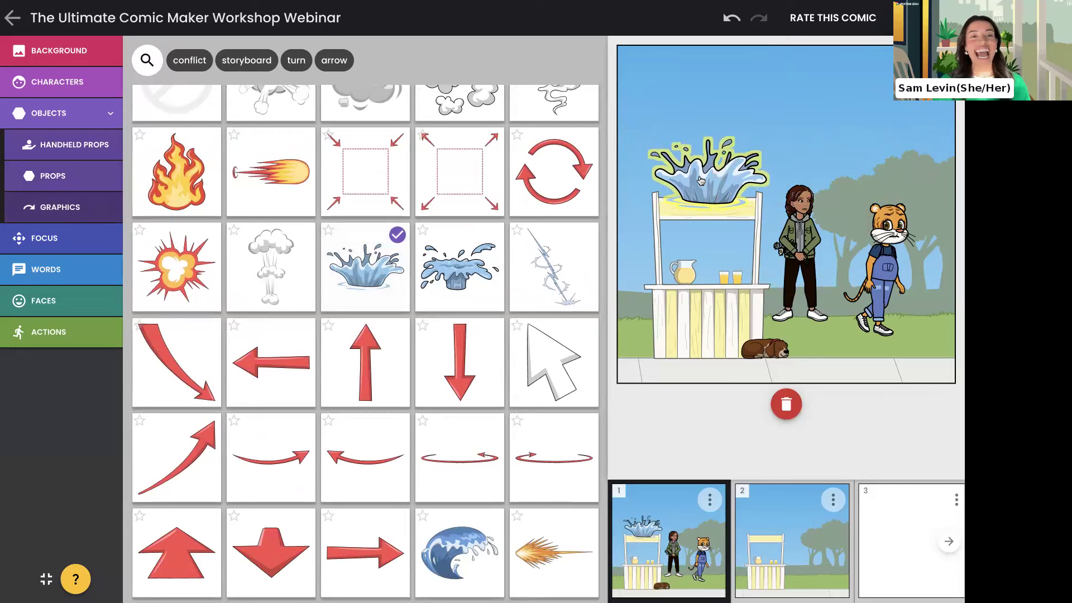
pyautogui.scroll(1, 488, 324)
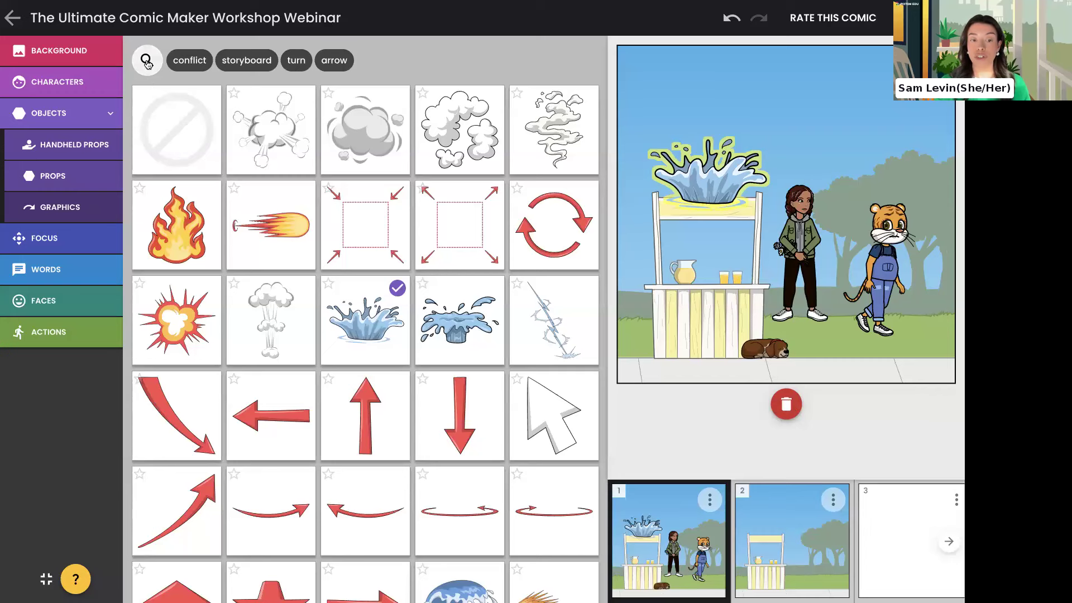
pyautogui.scroll(-1, 136, 139)
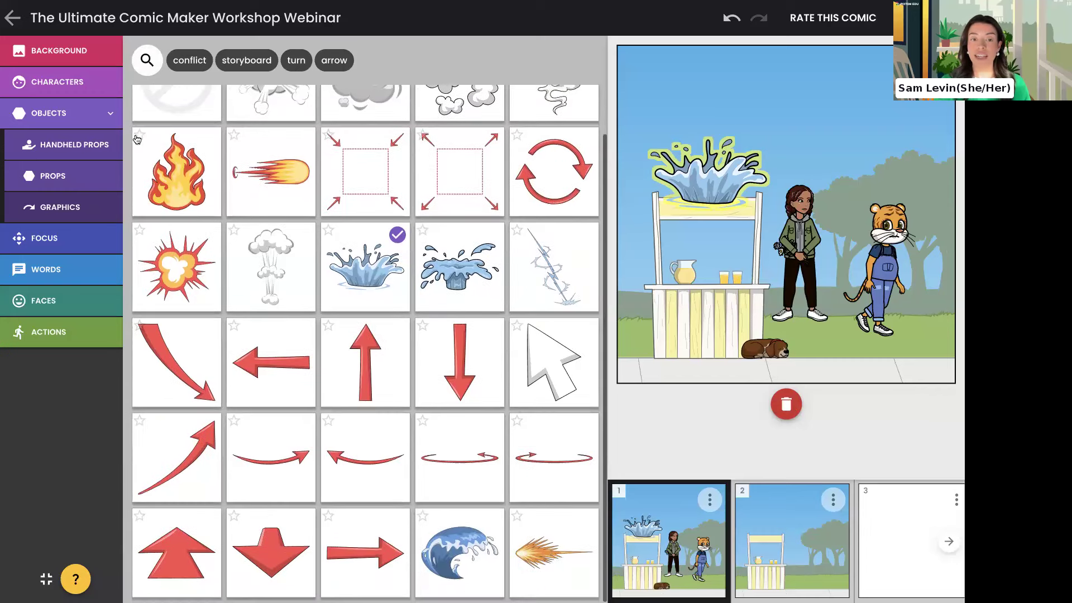
pyautogui.scroll(1, 234, 354)
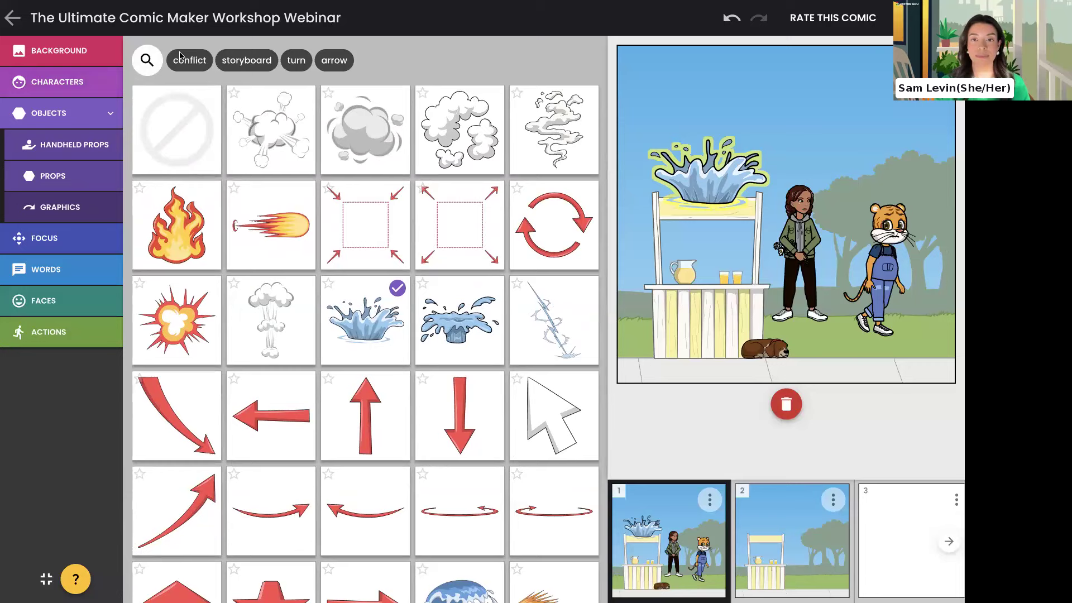
pyautogui.click(736, 19)
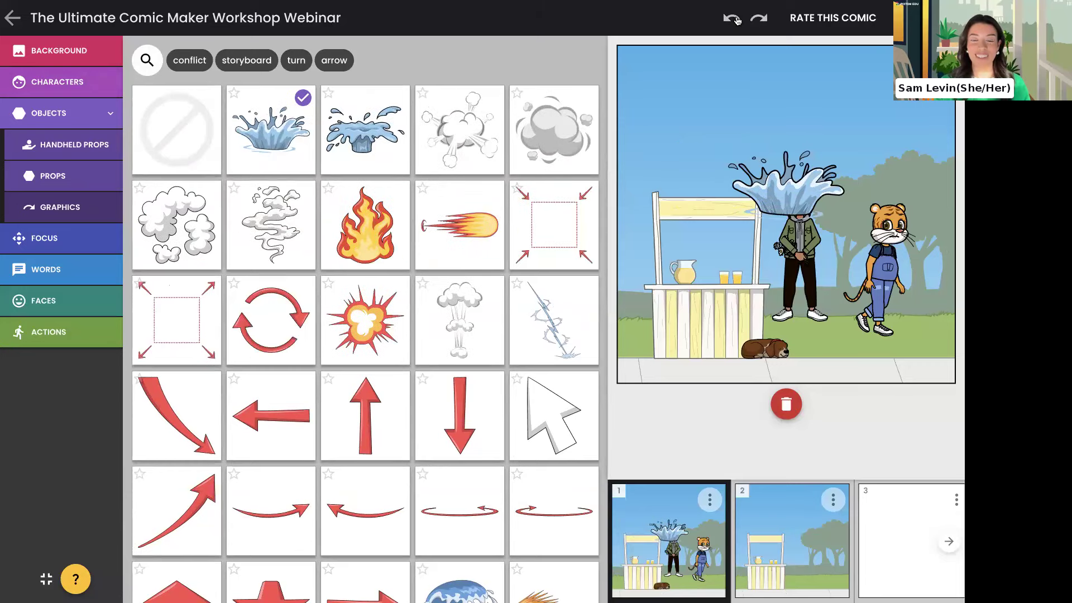
pyautogui.click(760, 371)
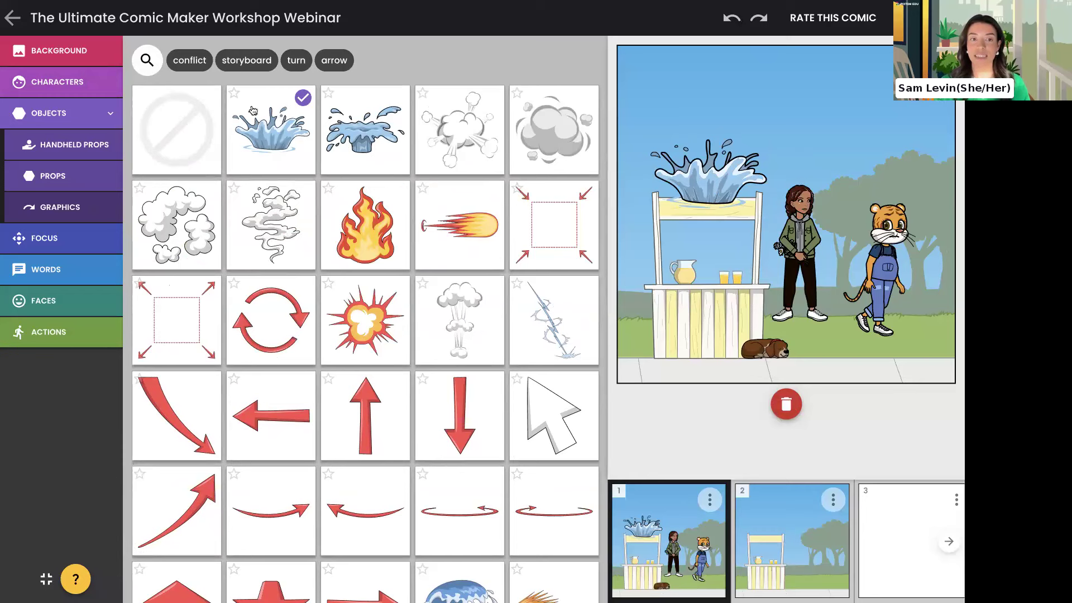
pyautogui.click(189, 129)
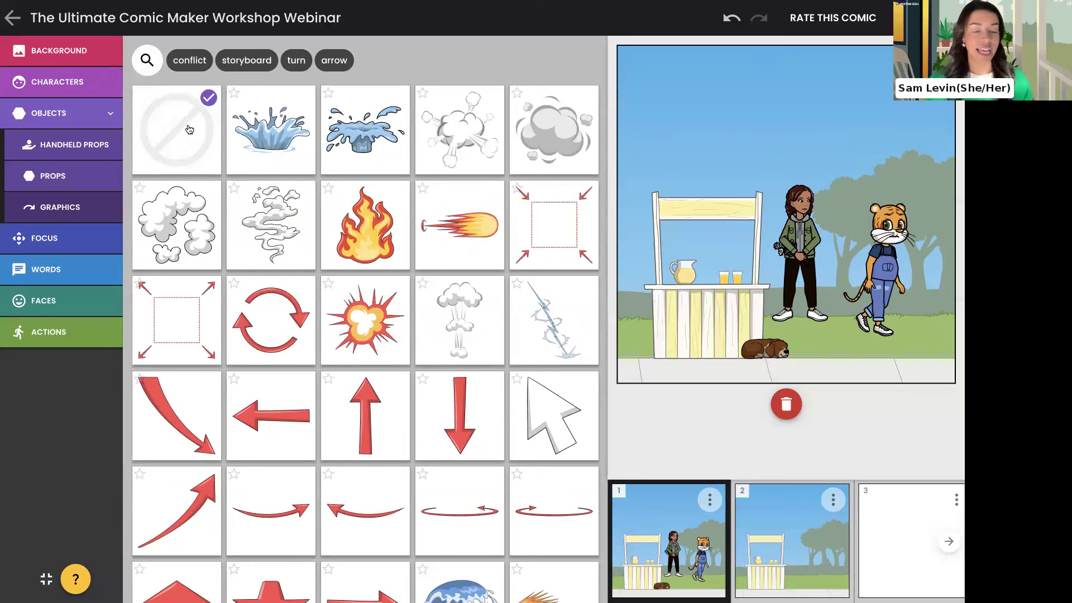
# Apply regular focus 1, the lemonade counter close-up, and move the girl behind the counter beside the pitcher.
pyautogui.click(83, 241)
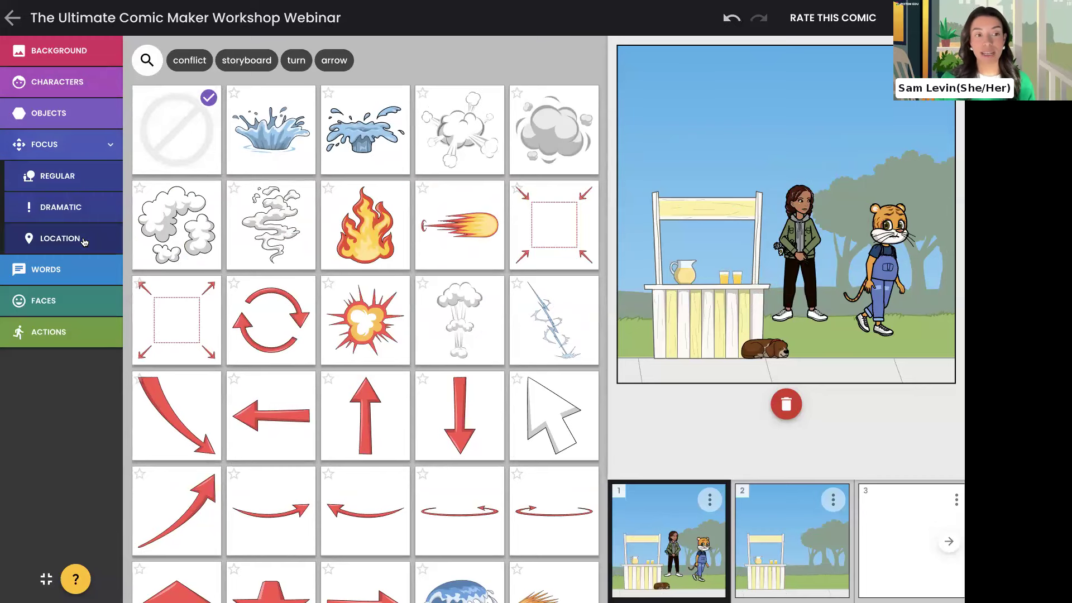
pyautogui.click(74, 189)
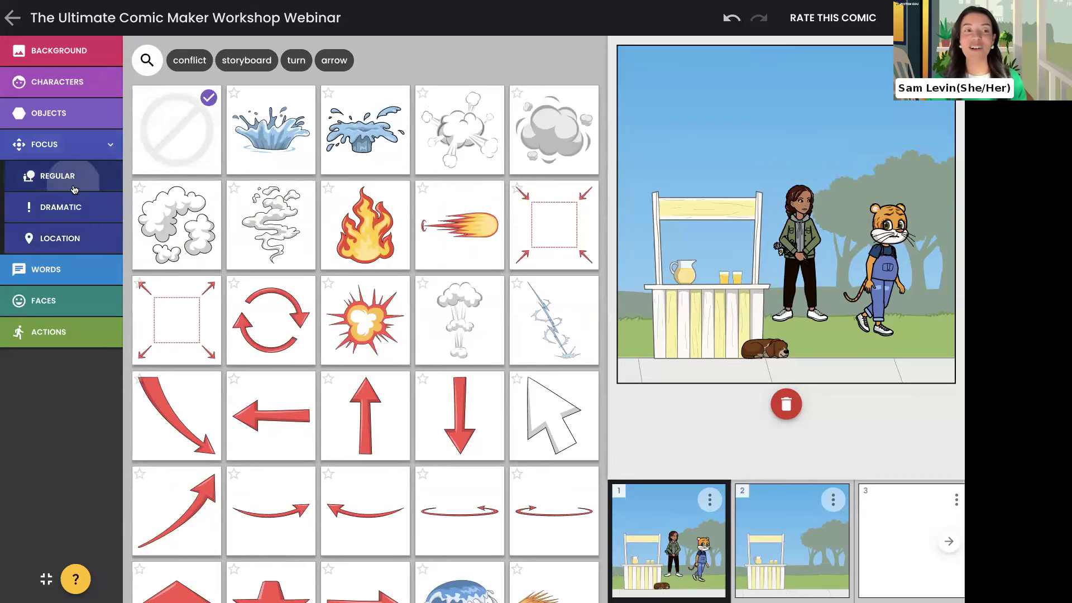
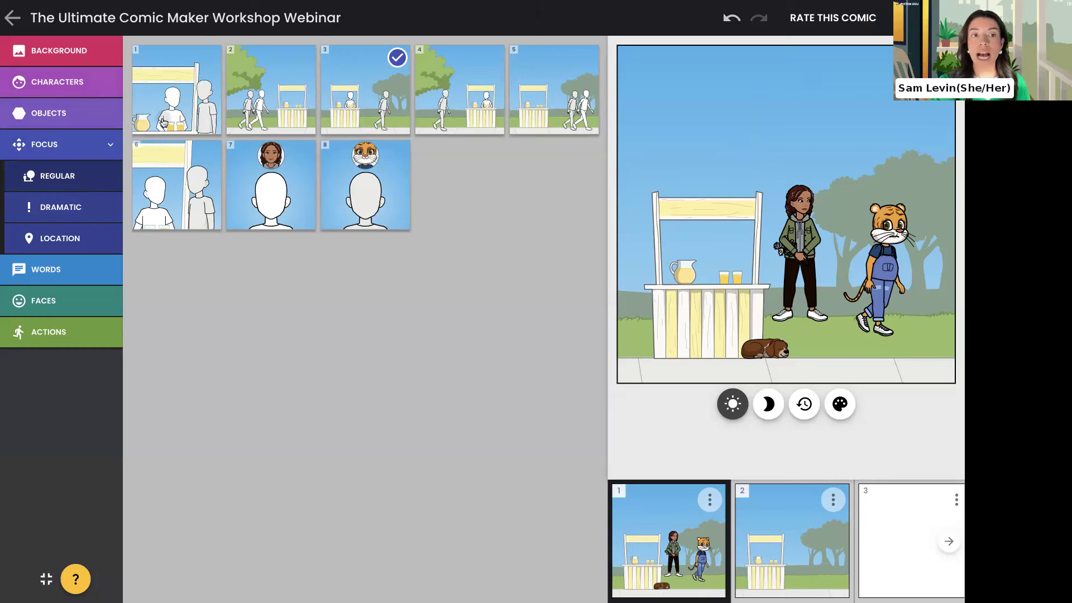
pyautogui.click(163, 122)
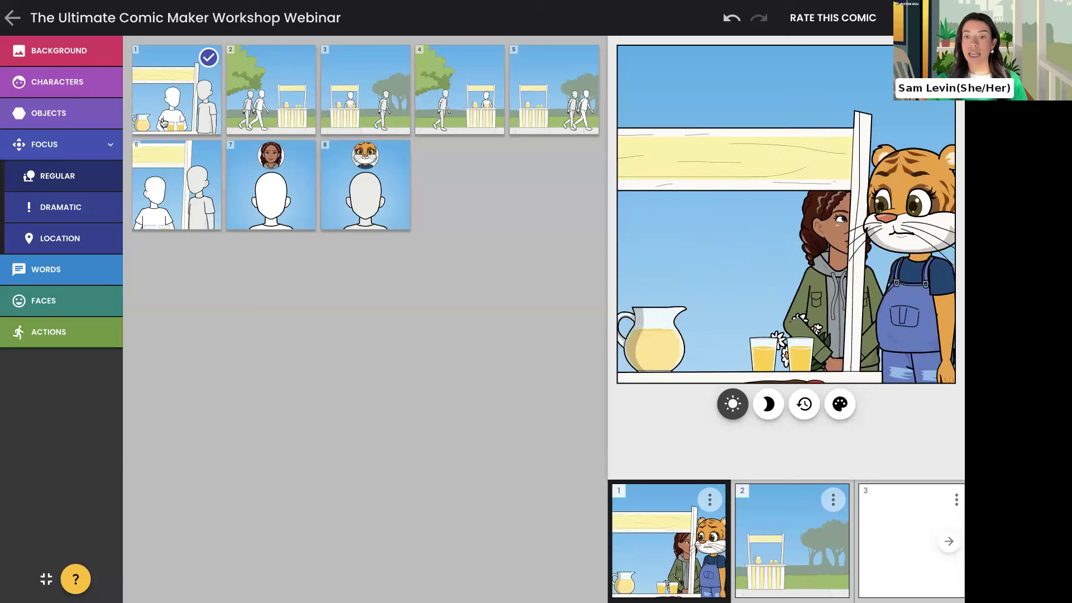
pyautogui.moveTo(812, 251); pyautogui.dragTo(720, 278)
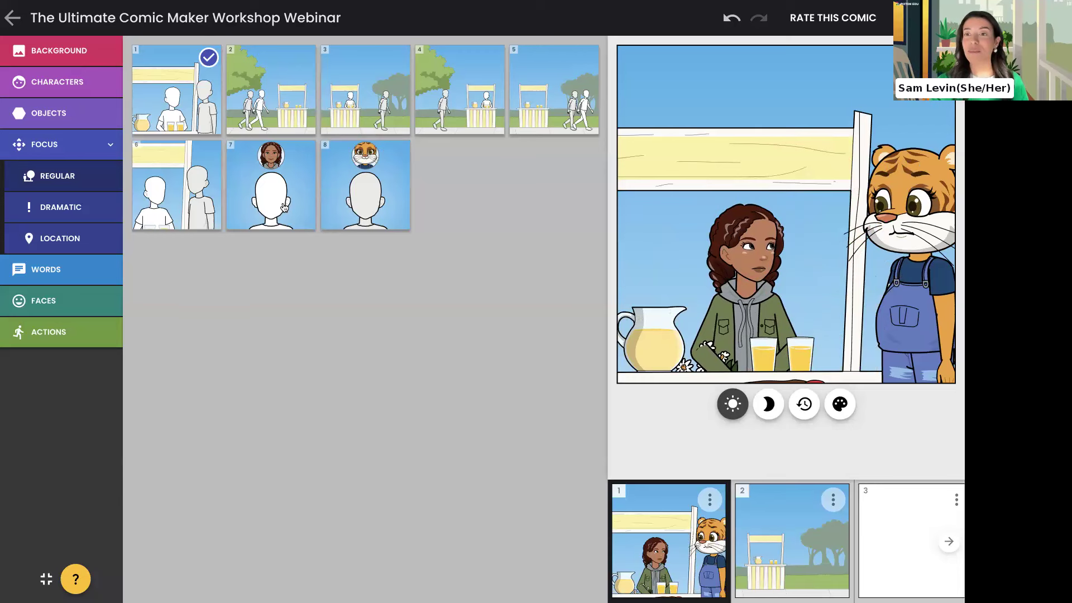
# Switch to the girl's portrait focus, raise her in the frame, and delete the sleeping dog covering her.
pyautogui.click(284, 207)
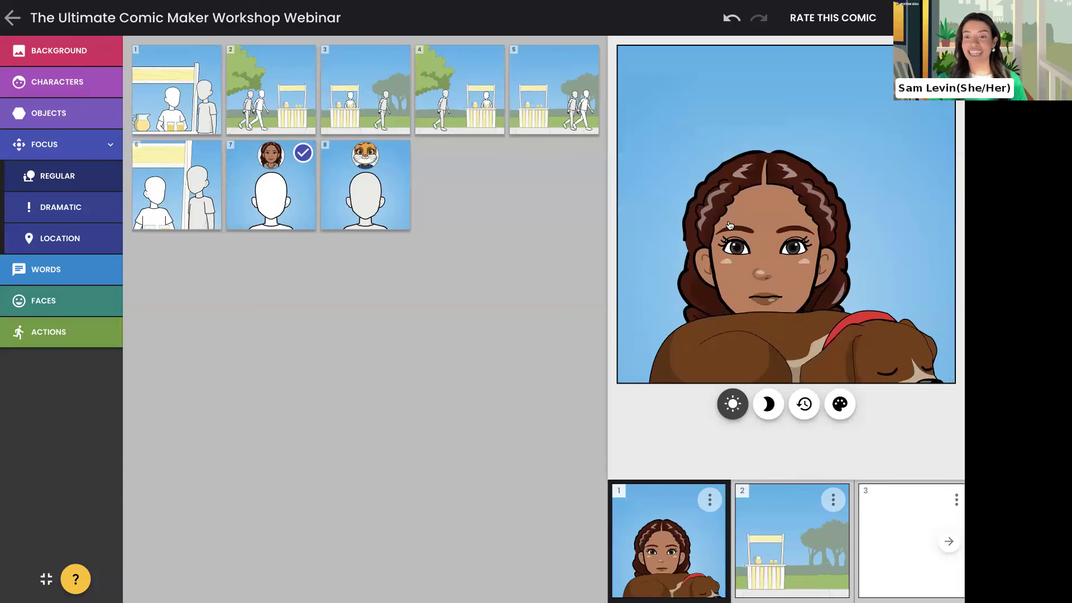
pyautogui.moveTo(802, 240); pyautogui.dragTo(820, 177)
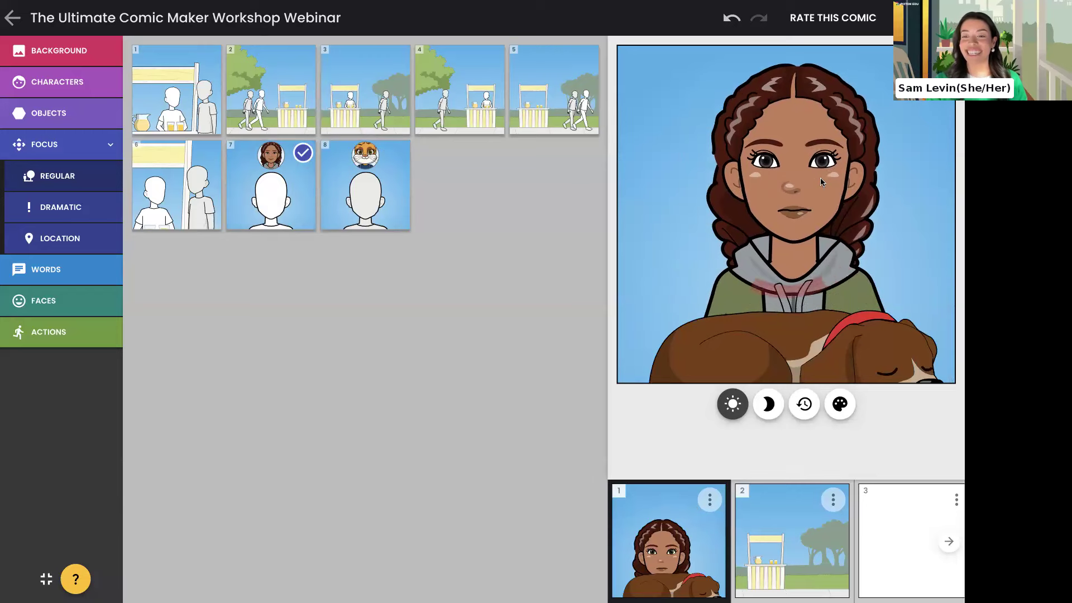
pyautogui.click(764, 365)
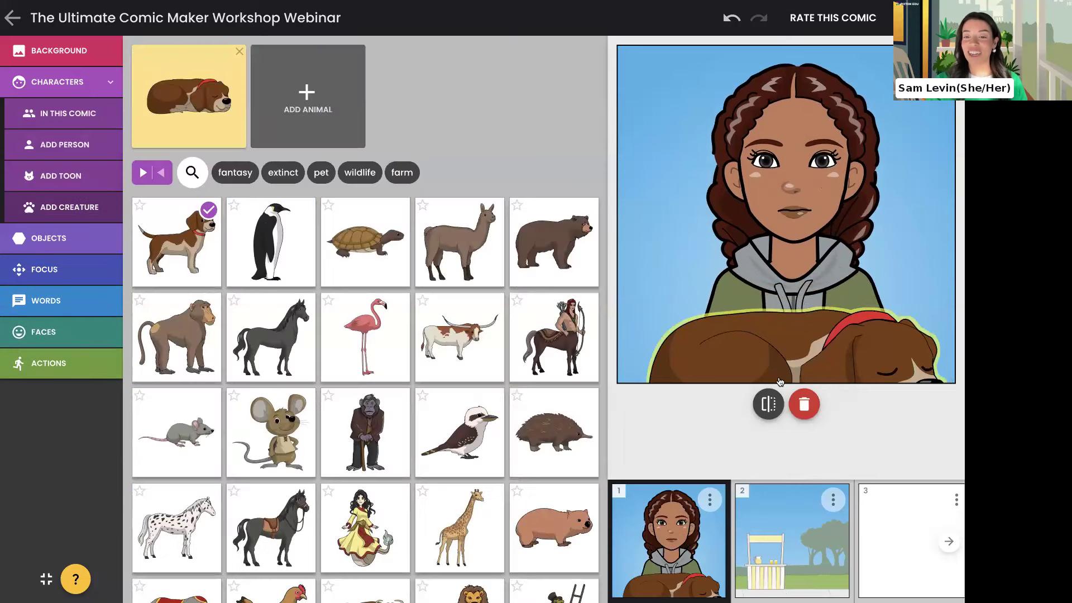
pyautogui.click(805, 405)
# Return to the regular focus options and apply focus 8, the tiger's portrait close-up.
pyautogui.click(61, 274)
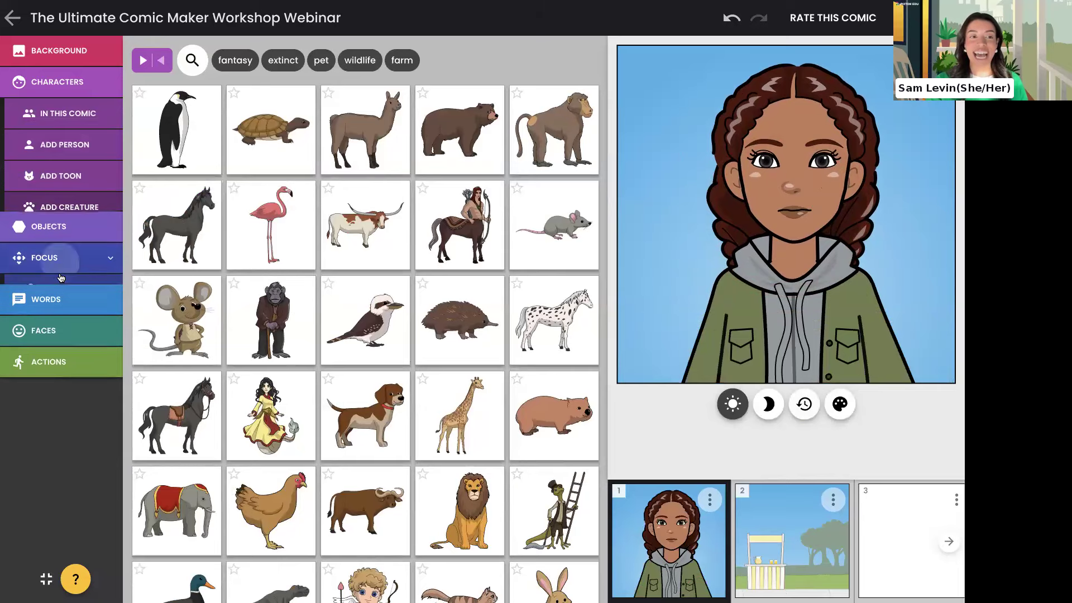
pyautogui.click(54, 181)
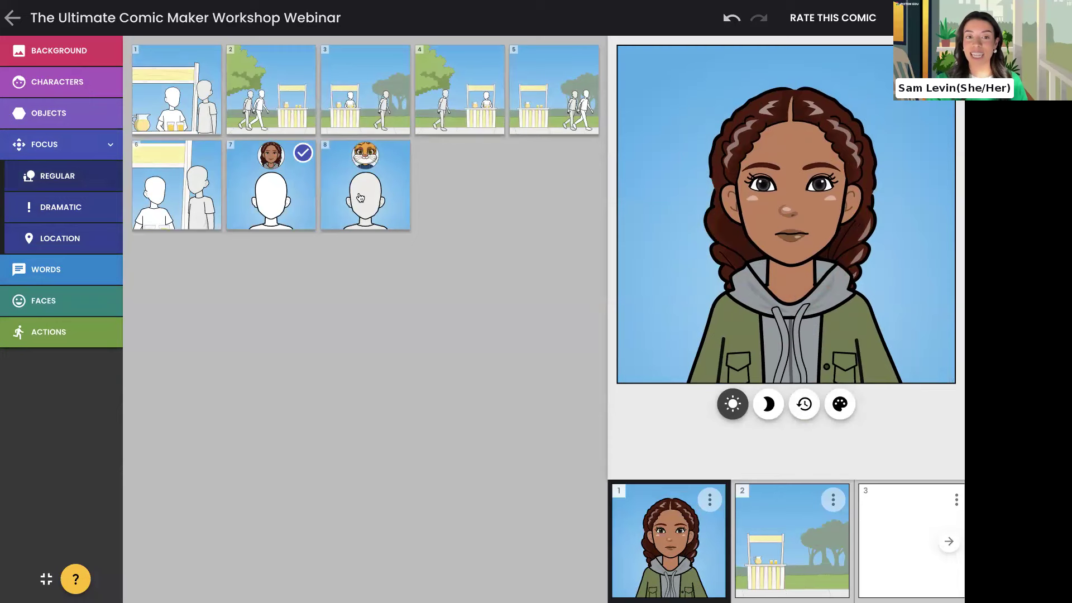
pyautogui.click(360, 197)
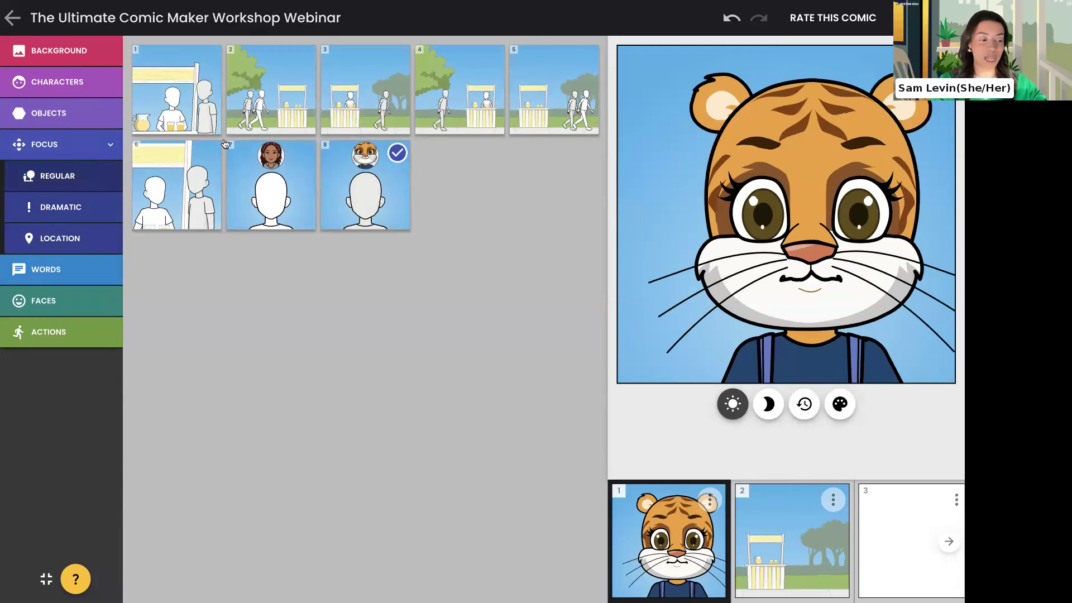
# Try the tiger's dramatic extreme close-up and dramatic focus 9, shifting the girl's silhouette slightly lower beside the tiger.
pyautogui.click(54, 204)
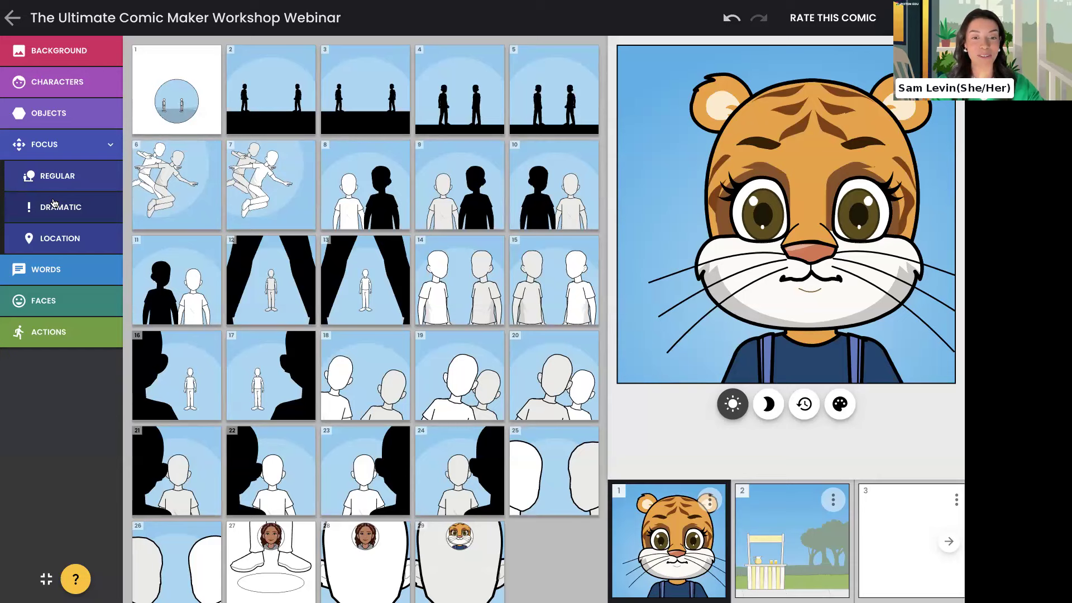
pyautogui.click(455, 559)
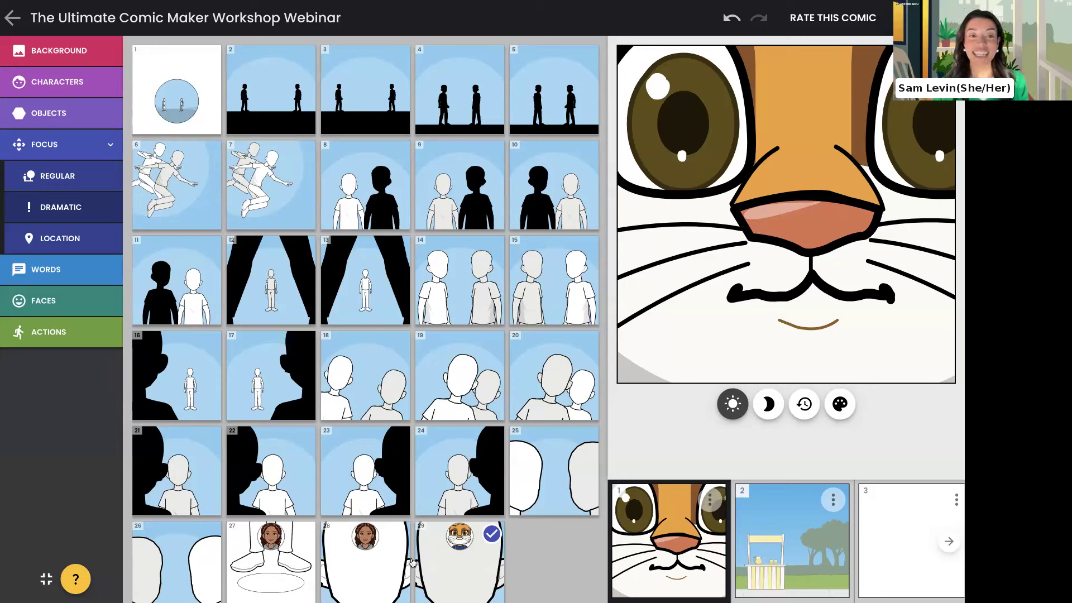
pyautogui.click(470, 223)
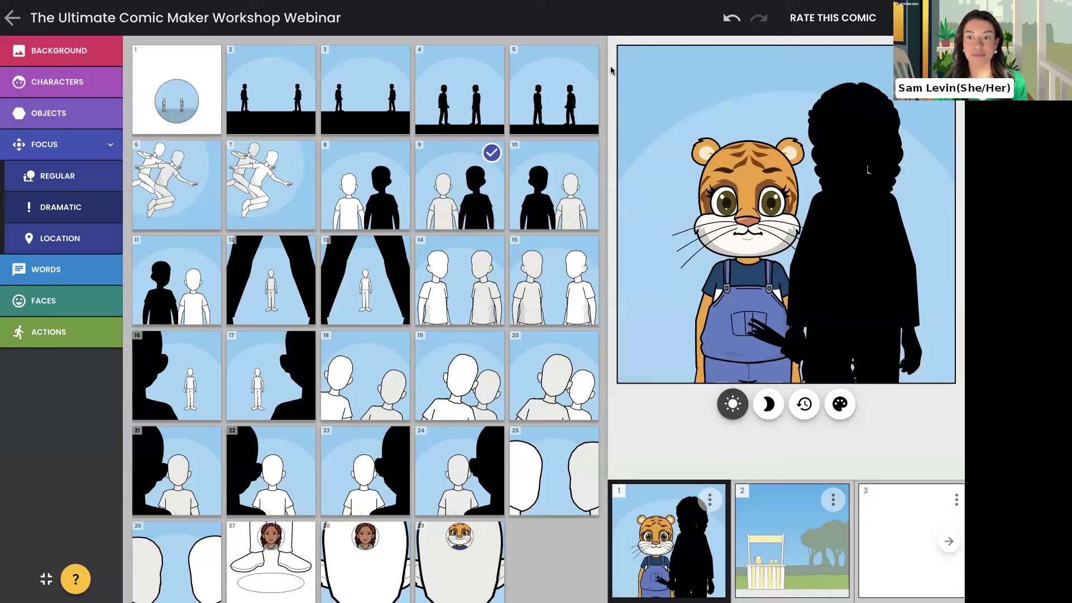
pyautogui.moveTo(832, 257); pyautogui.dragTo(826, 271)
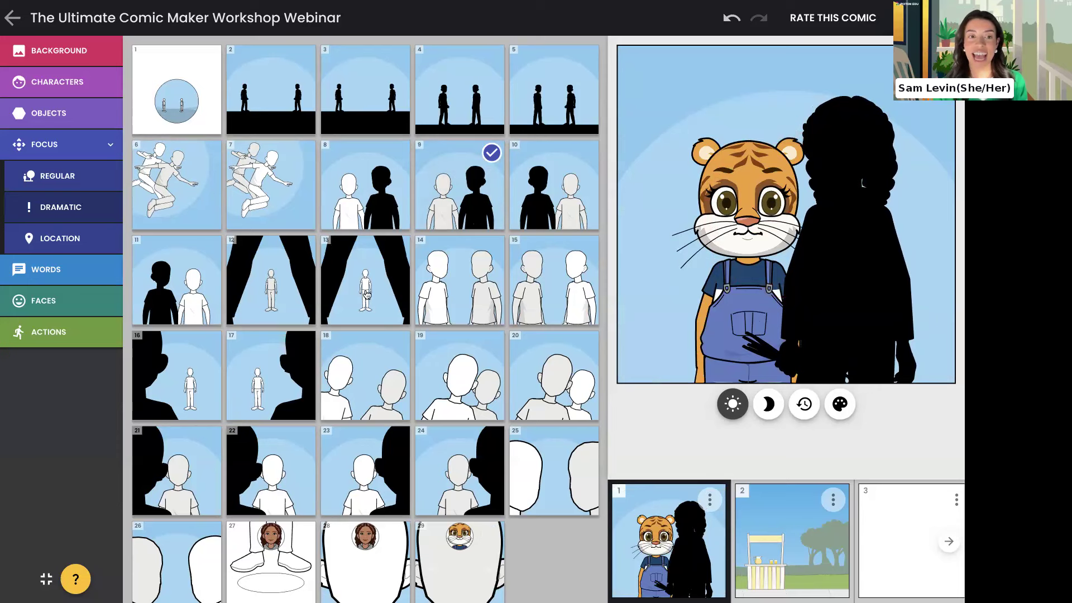
# Try dramatic focus 7 with both characters leaping and focus 21, moving the girl's silhouette aside to uncover the tiger's face.
pyautogui.click(288, 214)
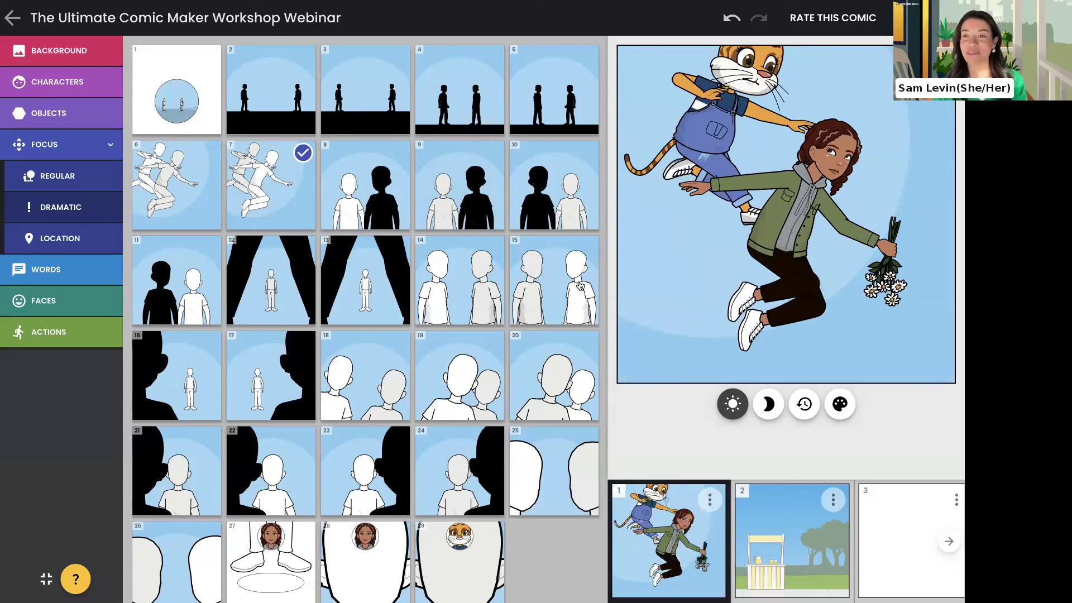
pyautogui.click(208, 467)
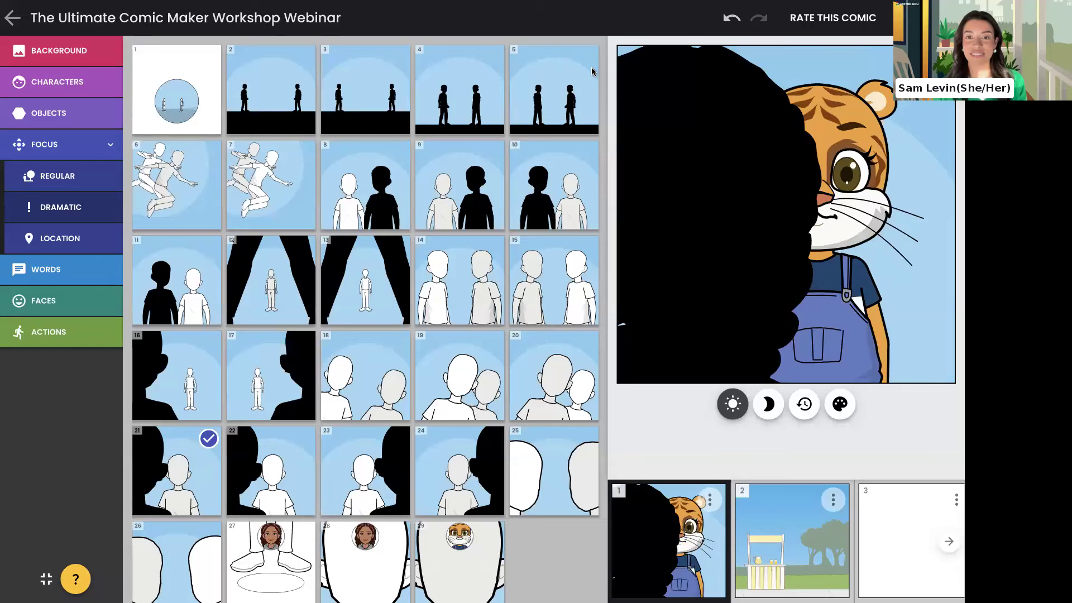
pyautogui.moveTo(753, 167); pyautogui.dragTo(719, 168)
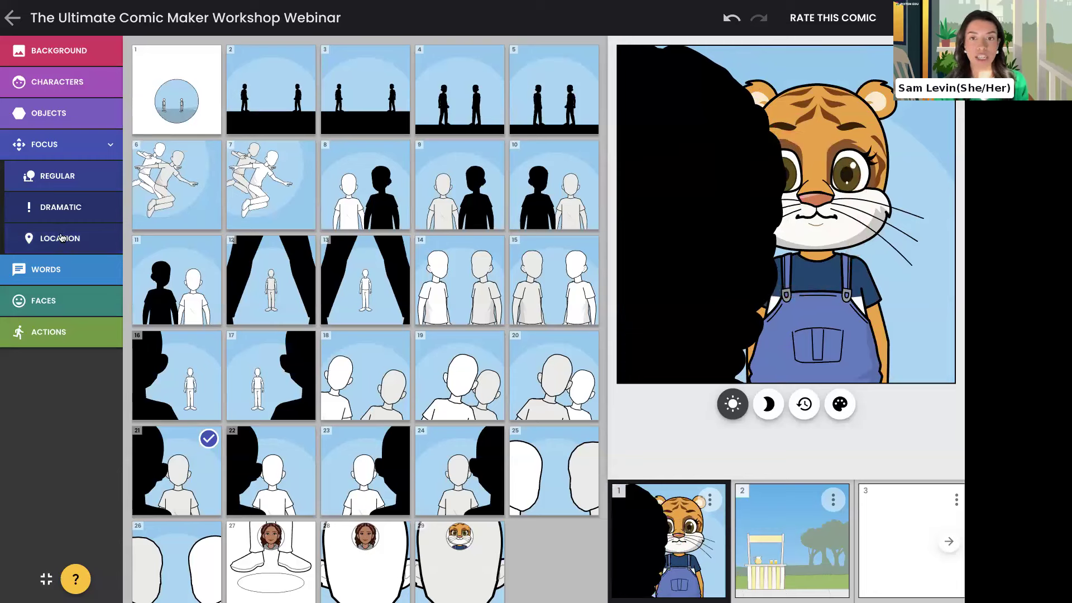
# Apply regular focus 1 with the girl behind the lemonade counter, and display the location focus options.
pyautogui.click(65, 183)
pyautogui.click(196, 114)
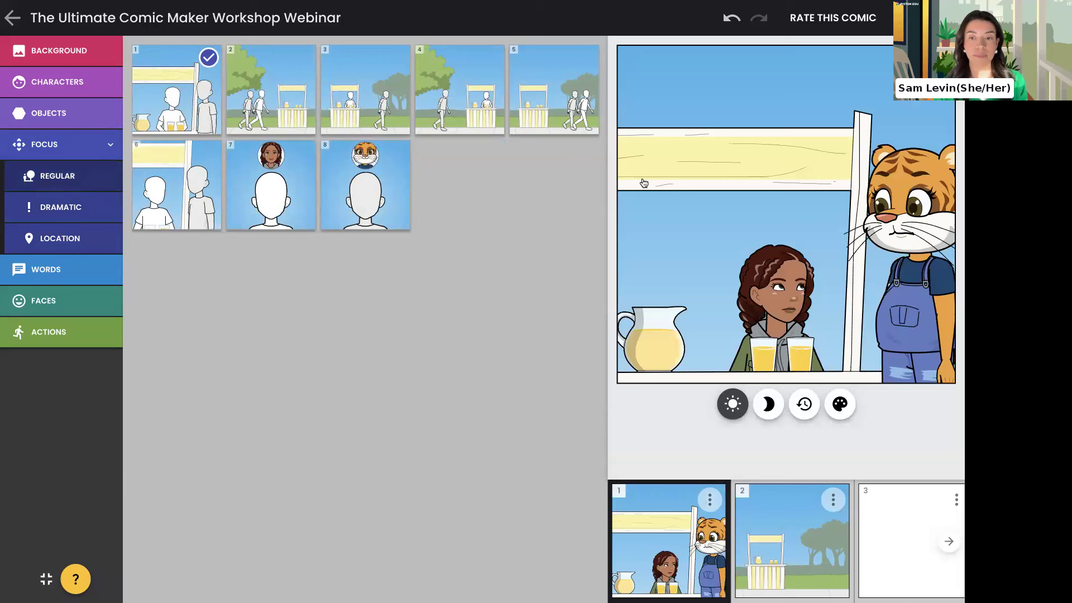
pyautogui.click(75, 249)
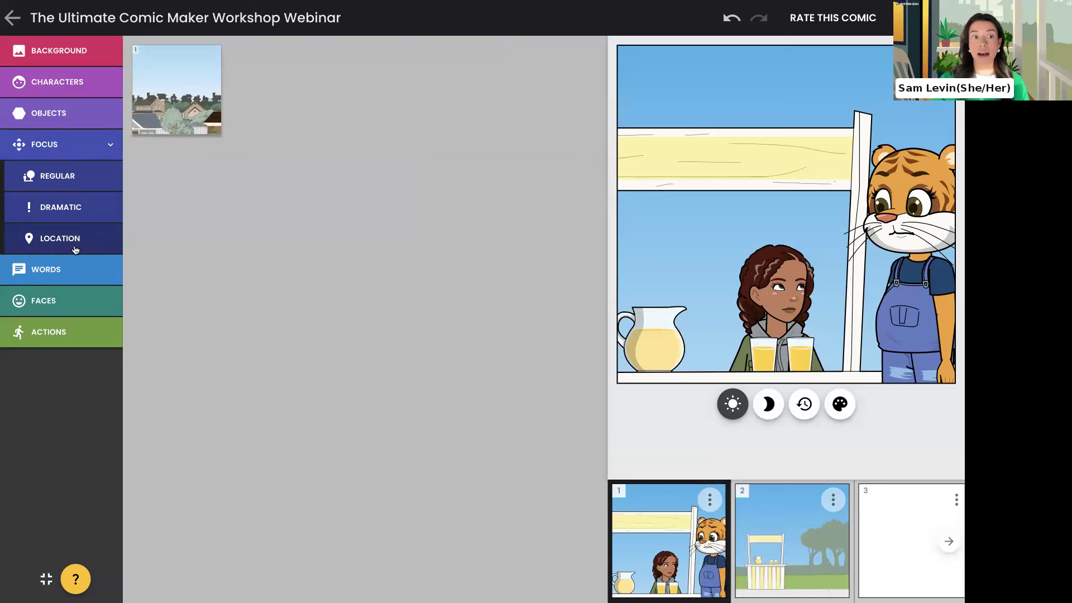
# Try location focus 1, the neighbourhood view, on panel 1 and undo it.
pyautogui.click(167, 102)
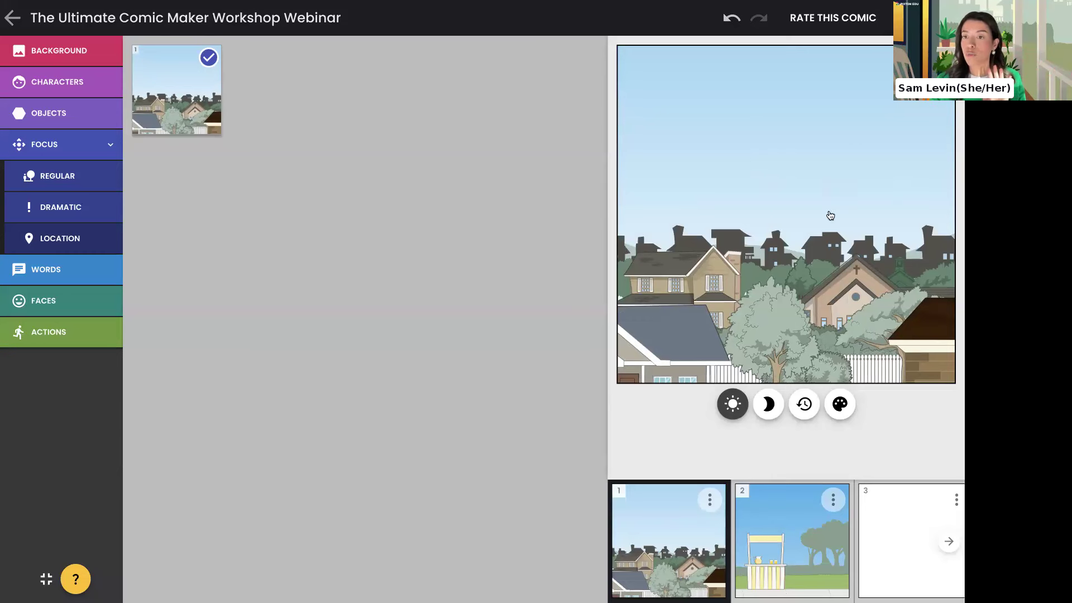
pyautogui.click(733, 19)
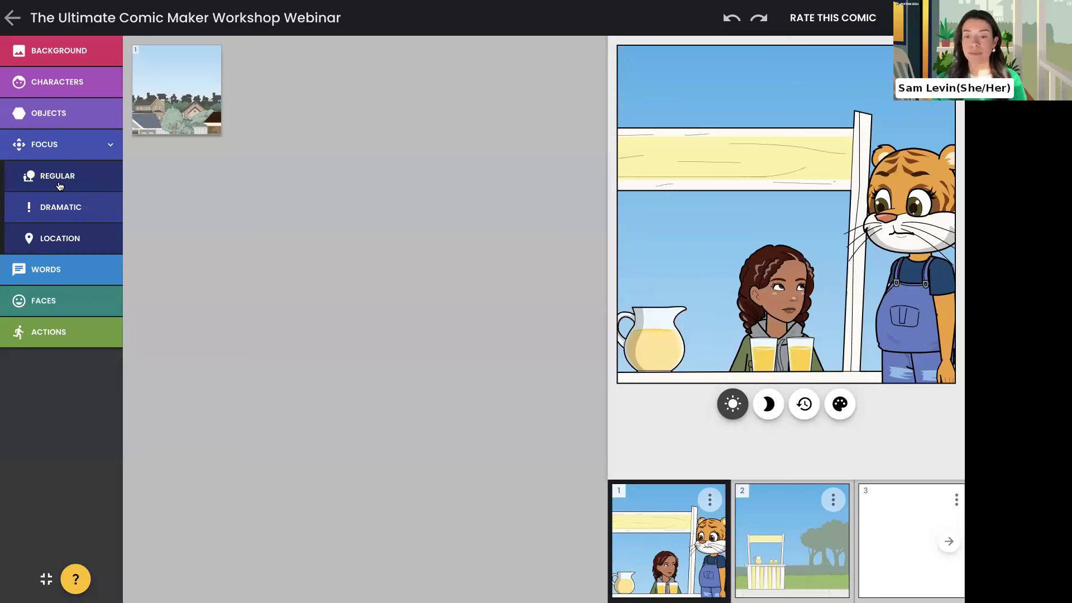
# Check the location focus option of panel 2, the empty lemonade stand, and remove that panel.
pyautogui.click(743, 507)
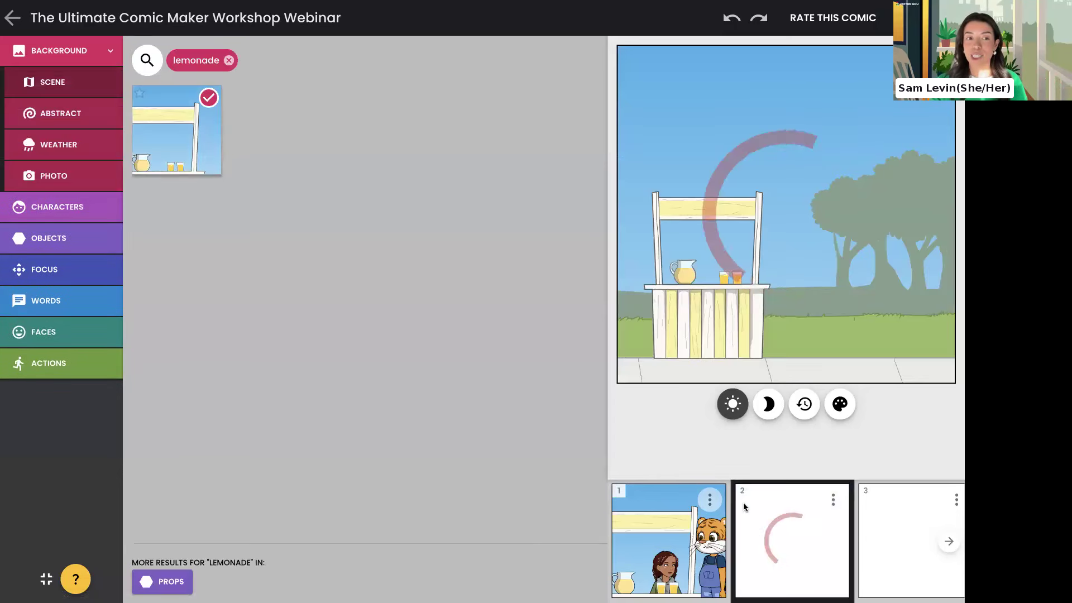
pyautogui.click(75, 266)
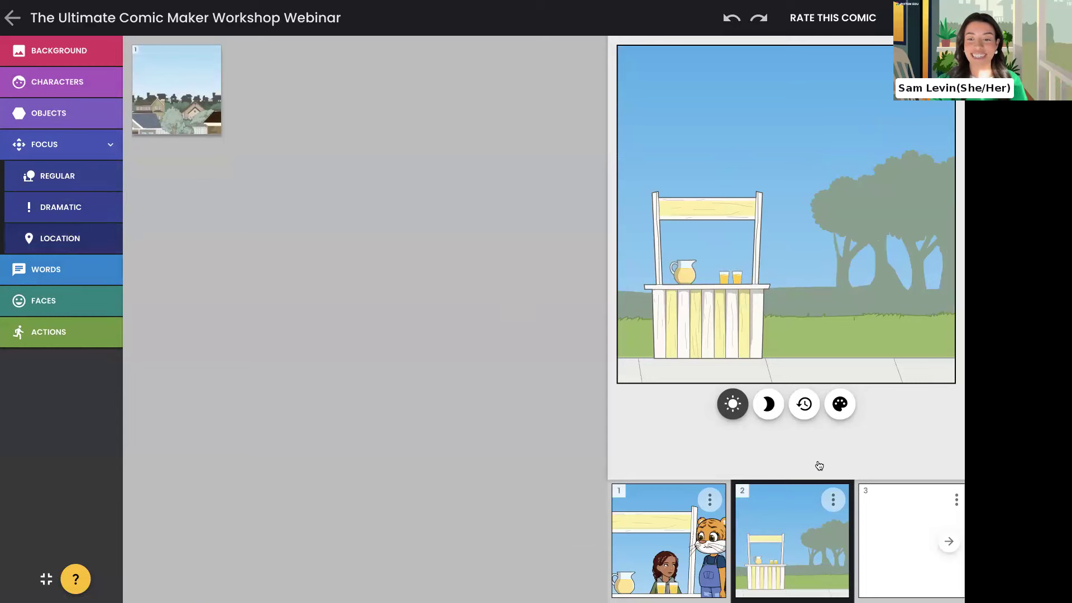
pyautogui.click(833, 500)
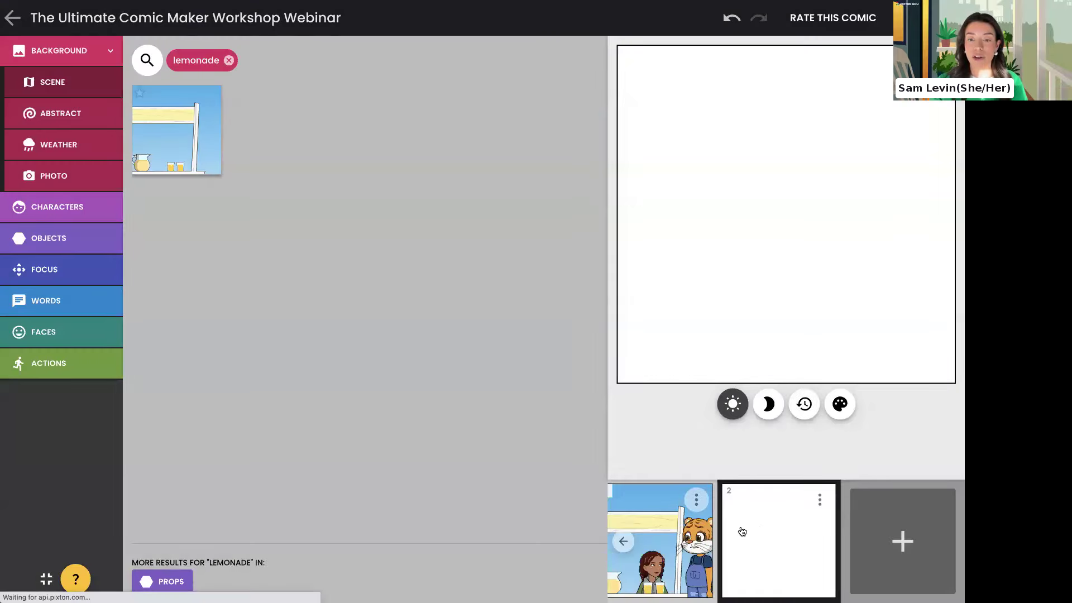
# Duplicate panel 1 and, in the copy, shift both the girl and the tiger slightly up and toward the pitcher.
pyautogui.click(701, 537)
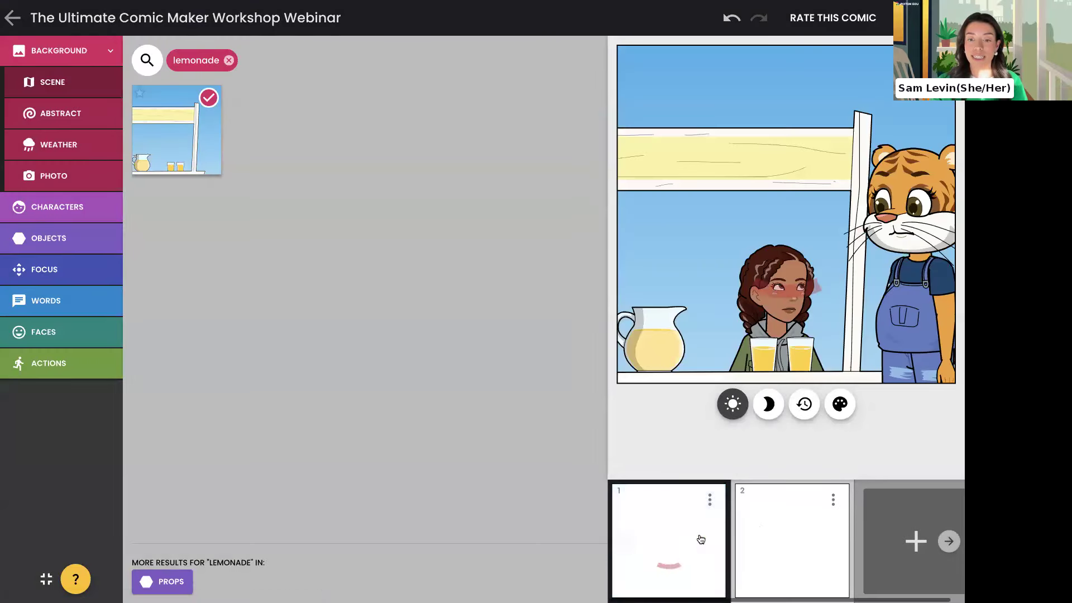
pyautogui.click(710, 500)
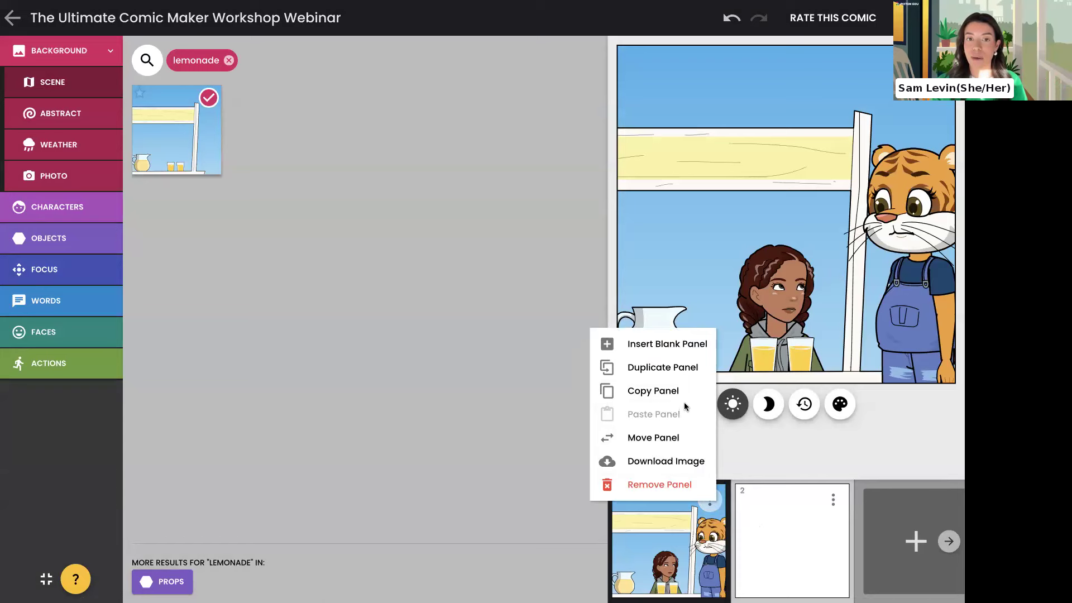
pyautogui.click(680, 373)
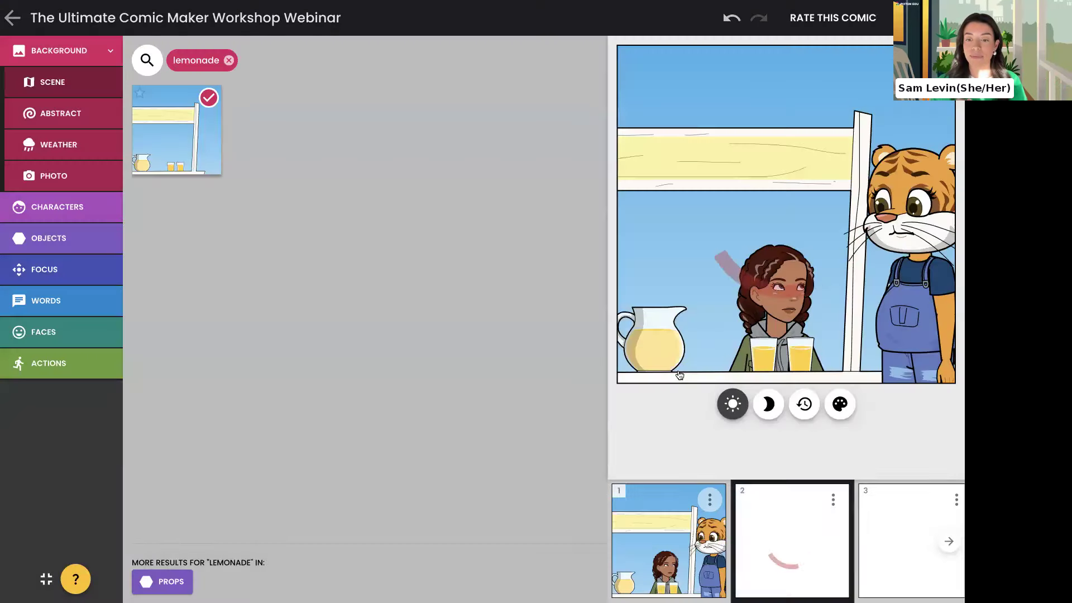
pyautogui.moveTo(780, 303); pyautogui.dragTo(751, 277)
pyautogui.moveTo(925, 229); pyautogui.dragTo(906, 222)
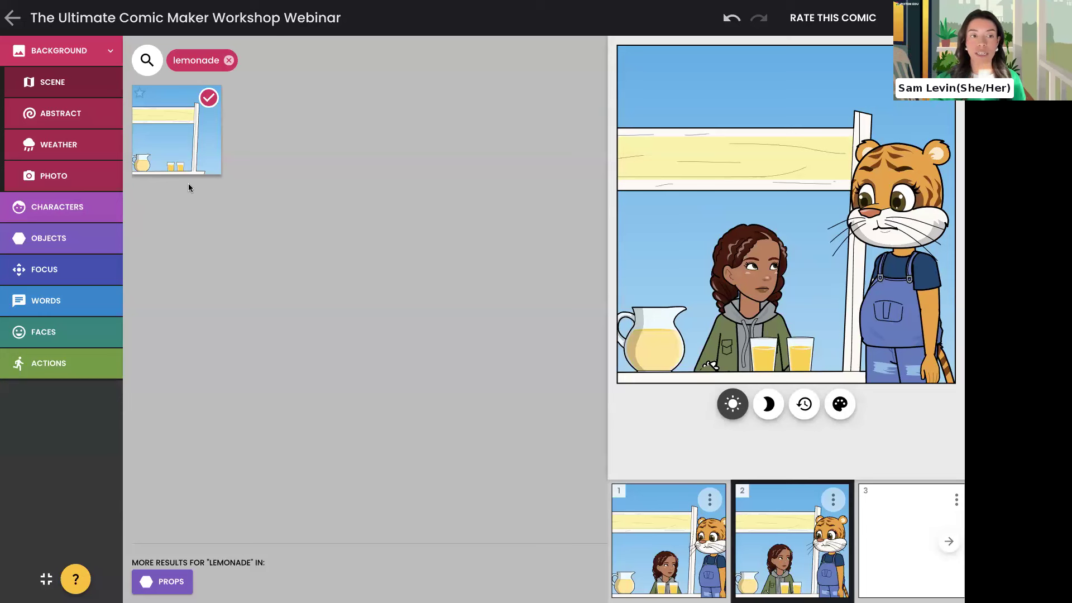
# Swap the characters in panel 2 by reordering the comic's cast so the tiger comes before the girl.
pyautogui.click(92, 208)
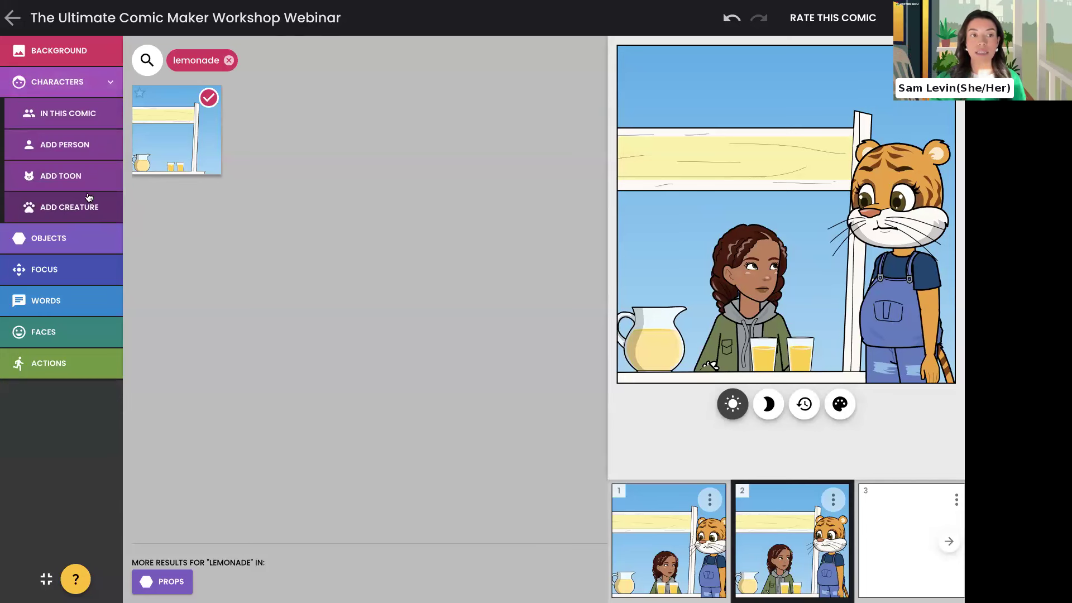
pyautogui.click(66, 127)
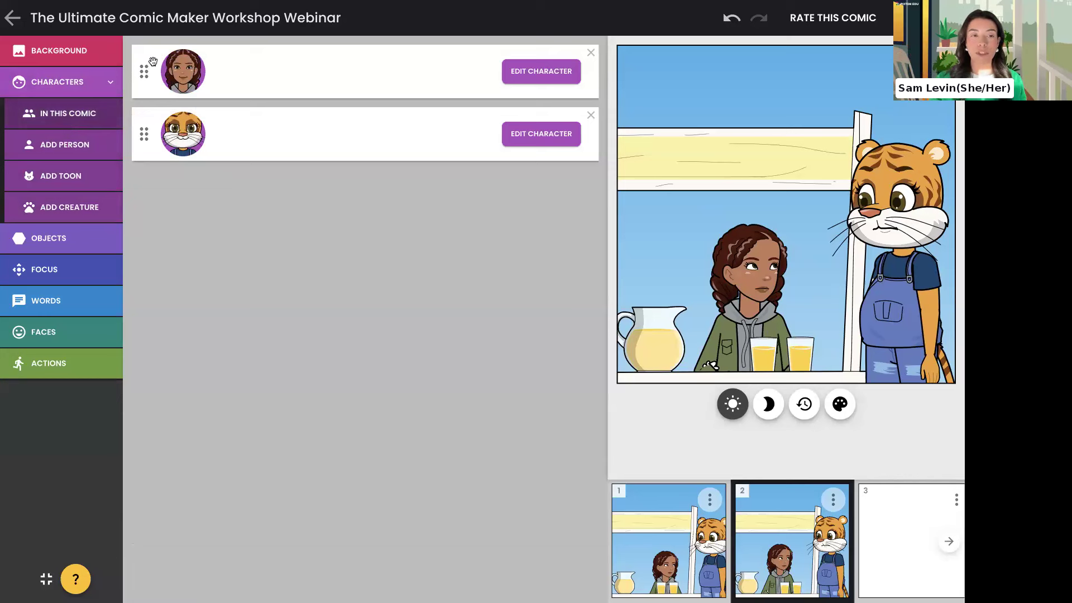
pyautogui.moveTo(144, 68); pyautogui.dragTo(144, 133)
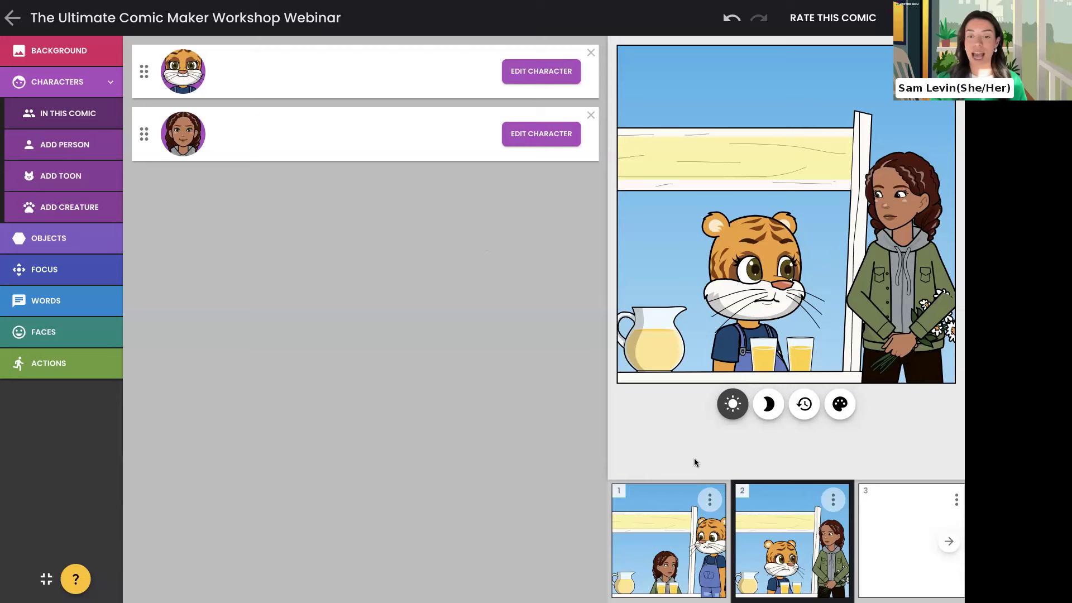
# Return to panel 1 and display its location focus options.
pyautogui.click(673, 531)
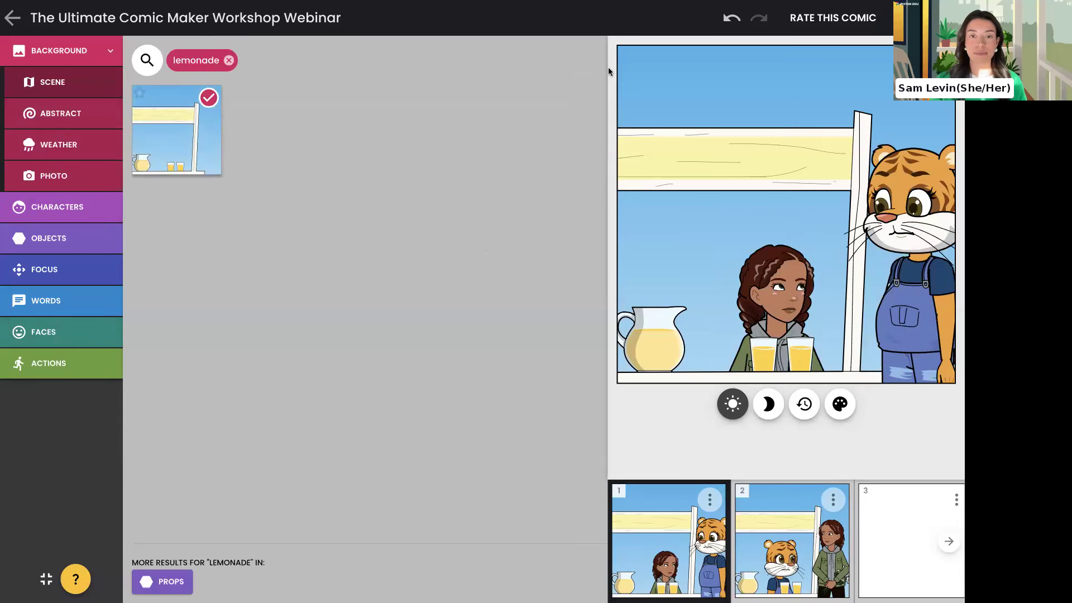
pyautogui.click(63, 276)
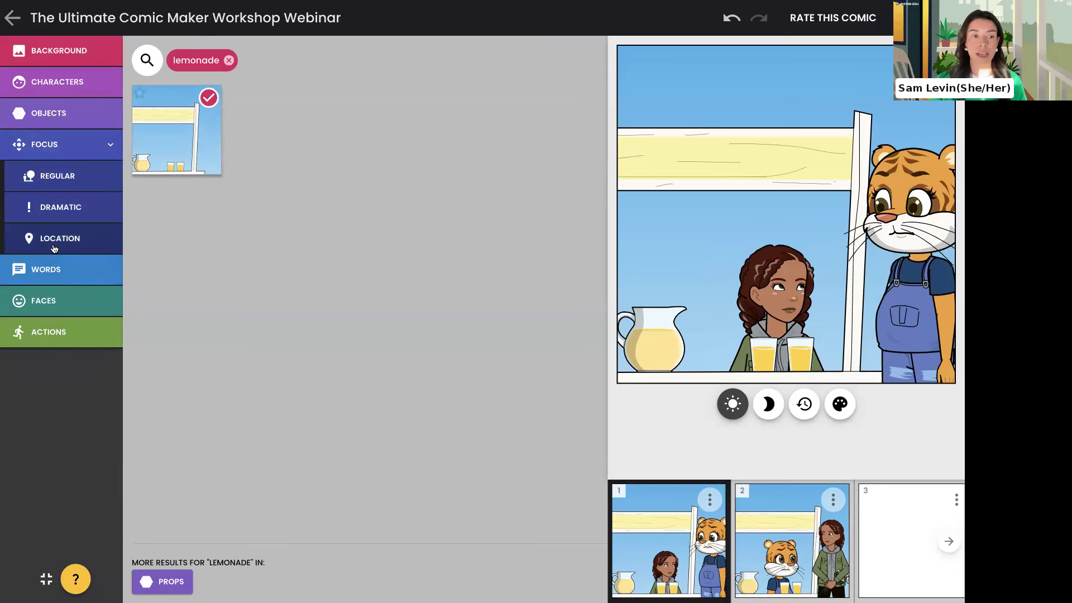
pyautogui.click(54, 246)
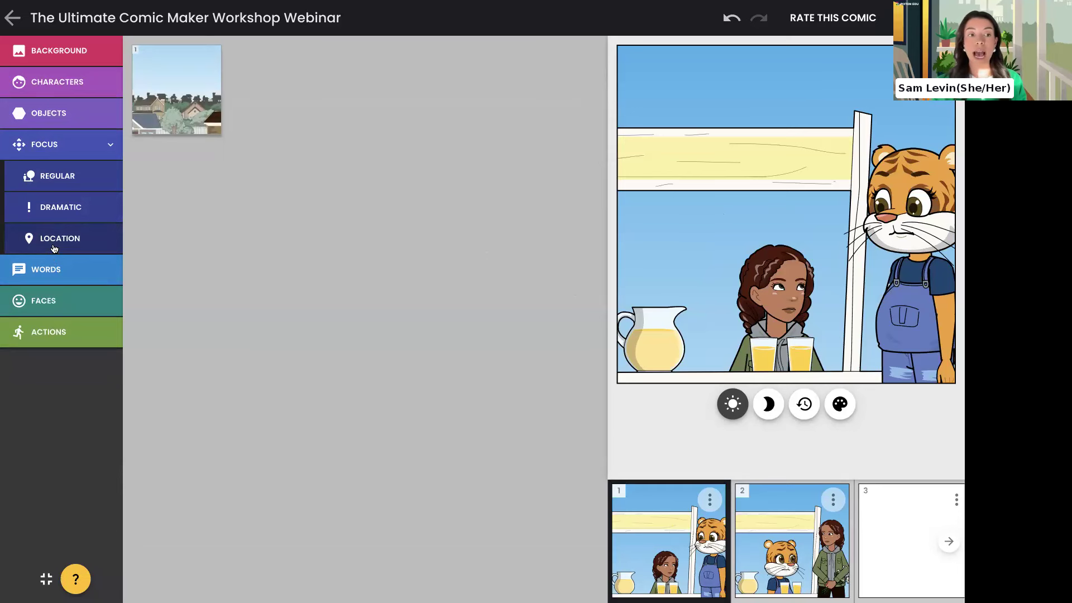
# Add a speech bubble for the girl in panel 1 reading "Hello!".
pyautogui.click(49, 270)
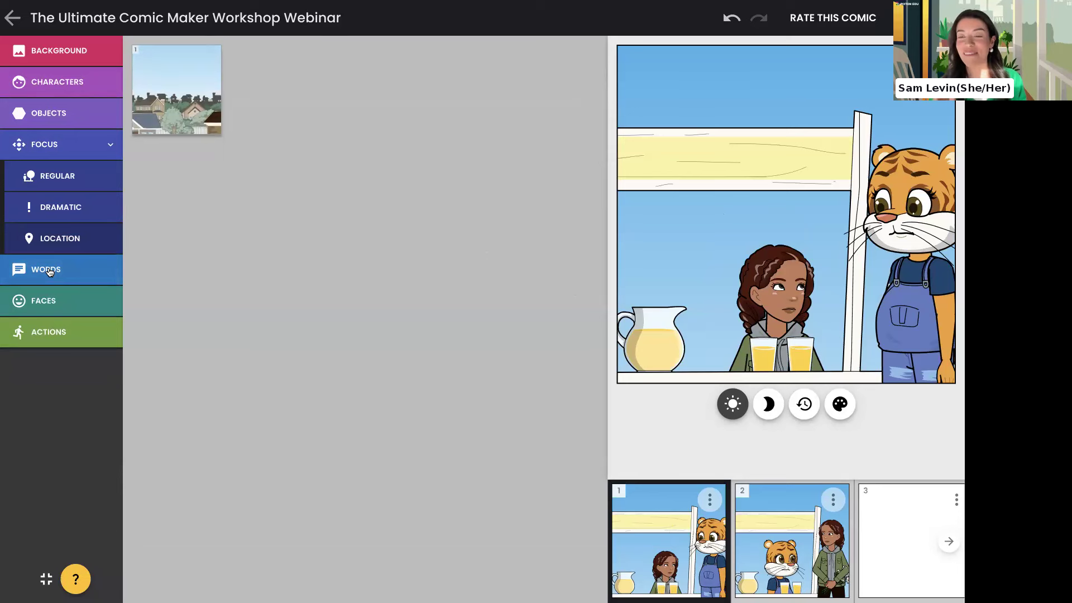
pyautogui.click(49, 270)
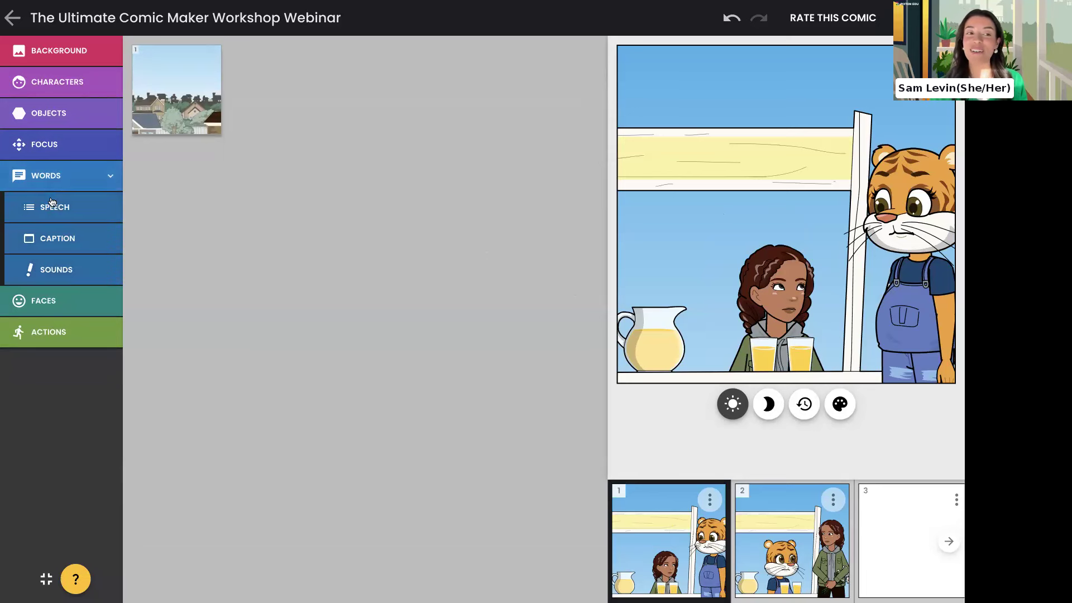
pyautogui.click(50, 213)
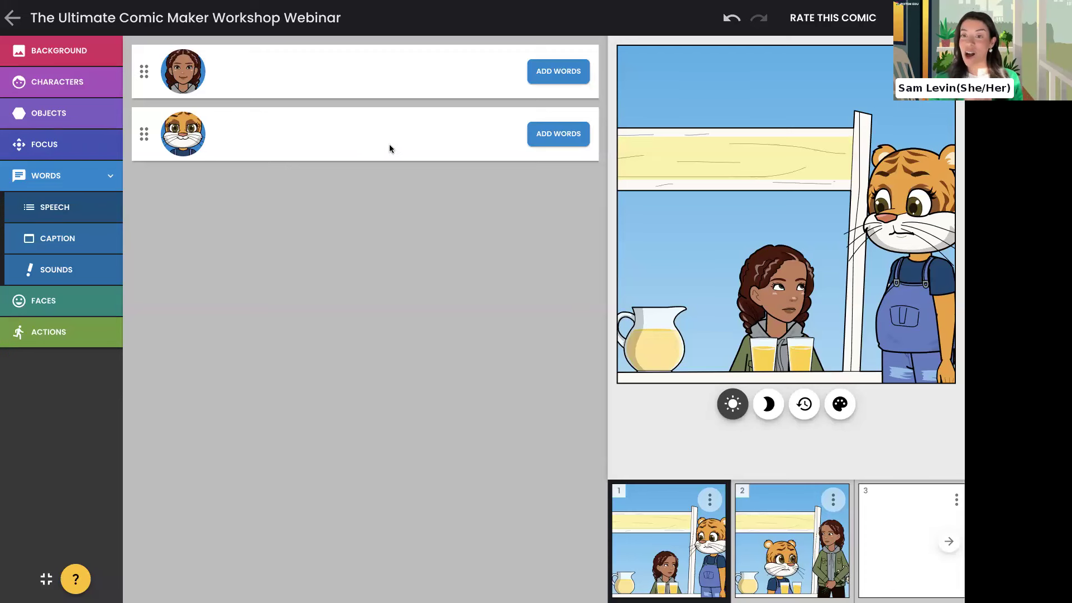
pyautogui.click(543, 78)
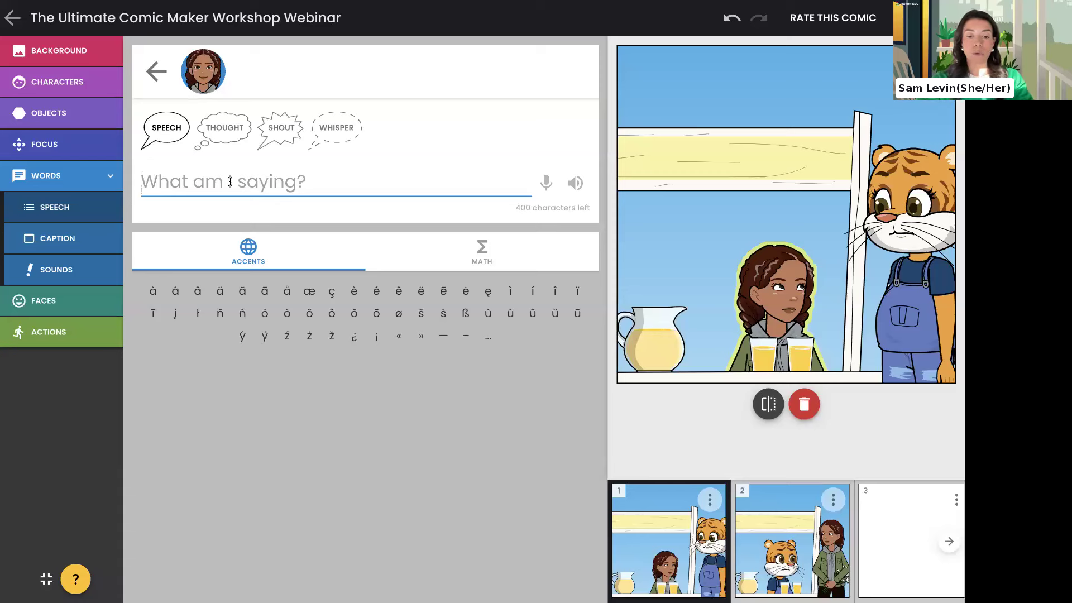
pyautogui.write('Hello!')
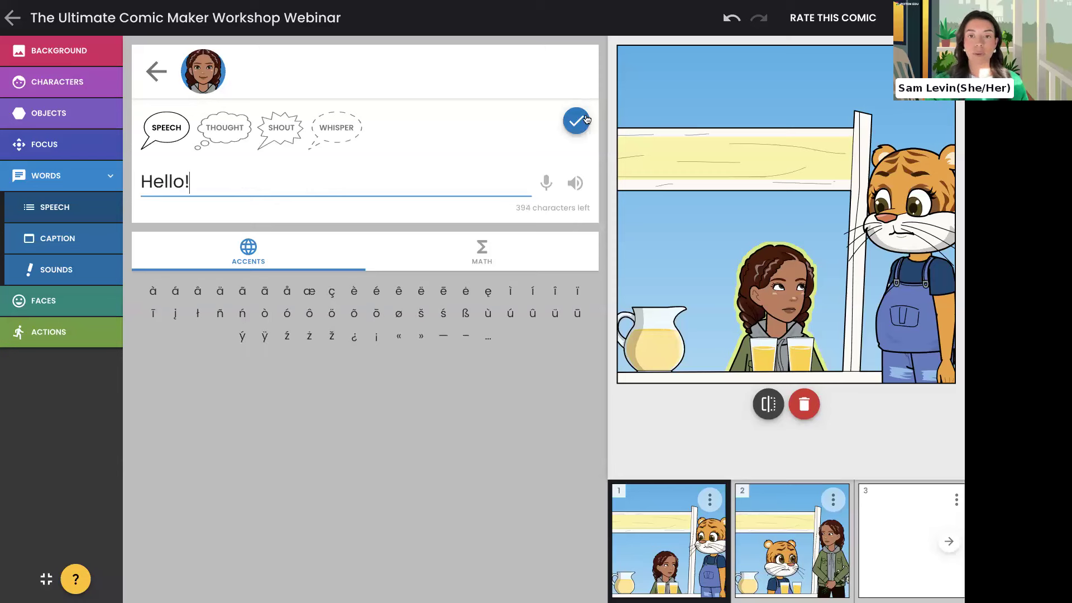
pyautogui.click(573, 124)
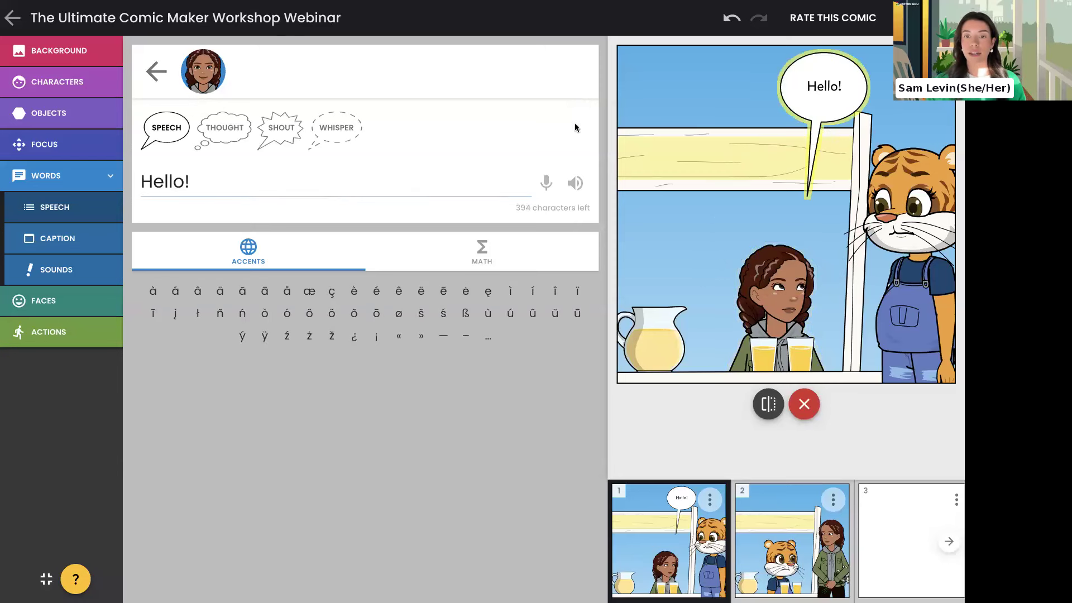
# Reposition the girl's "Hello!" bubble, trying it by the pitcher before settling it over the yellow sign above her head.
pyautogui.moveTo(796, 91); pyautogui.dragTo(672, 167)
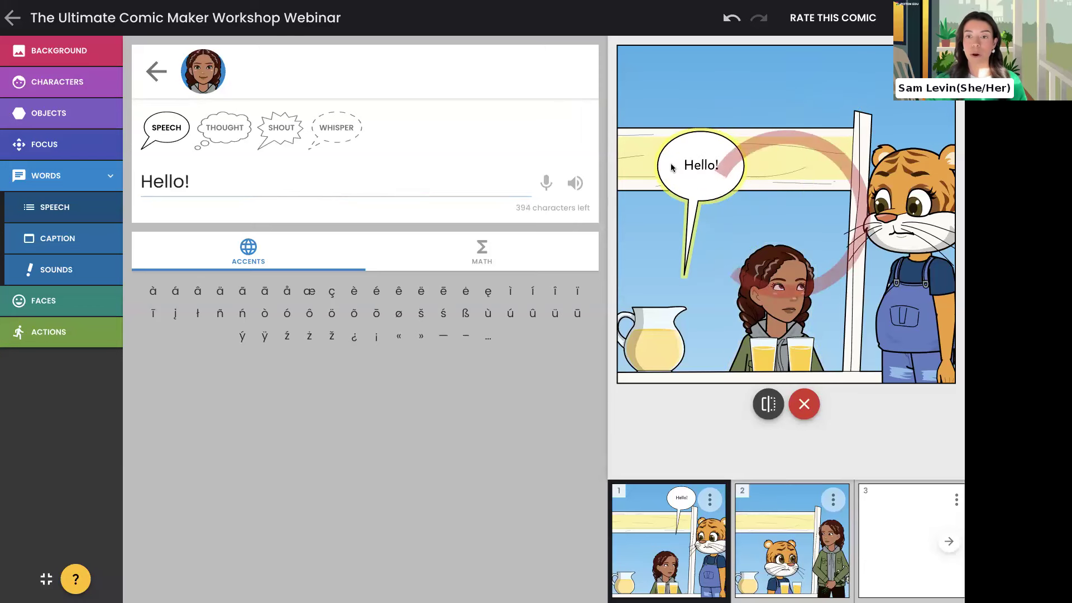
pyautogui.moveTo(673, 169); pyautogui.dragTo(603, 331)
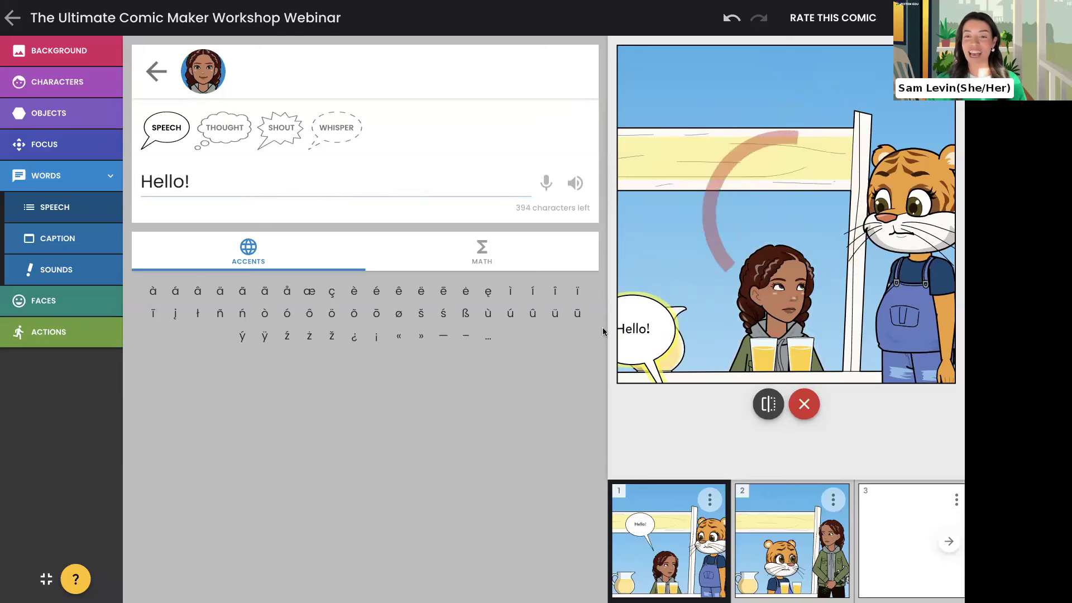
pyautogui.moveTo(645, 336); pyautogui.dragTo(729, 169)
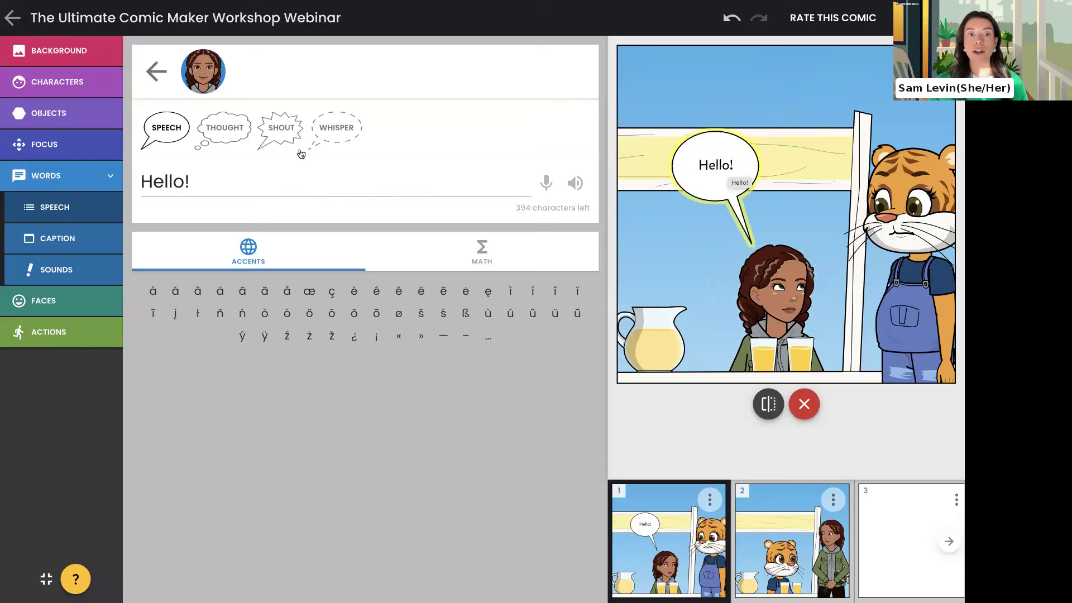
# Try the thought bubble for "Hello!", then change it to a shout bubble and lower it above the girl's head.
pyautogui.click(223, 130)
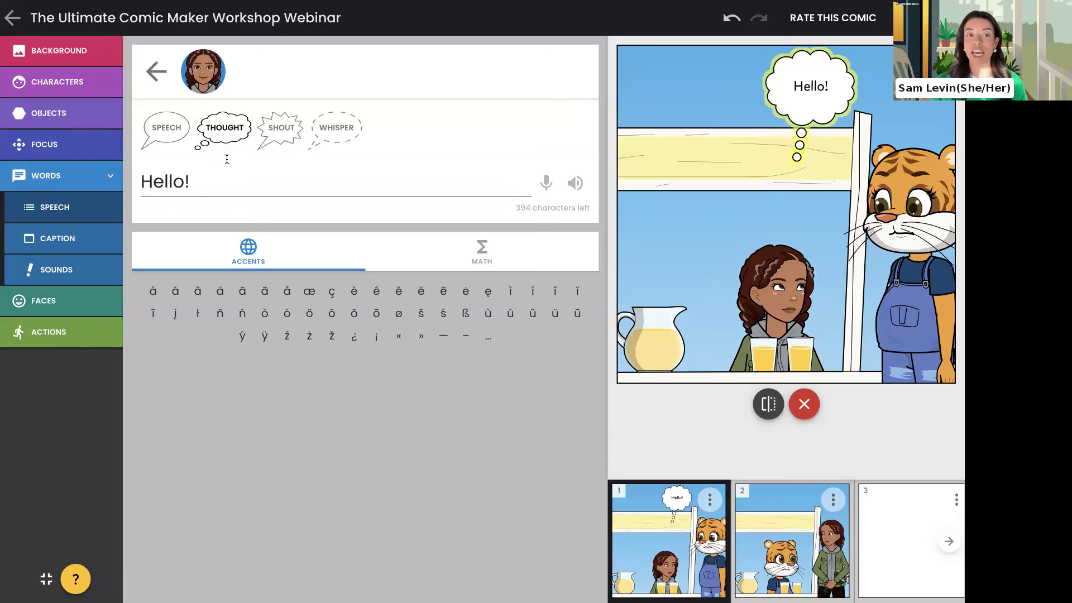
pyautogui.click(293, 127)
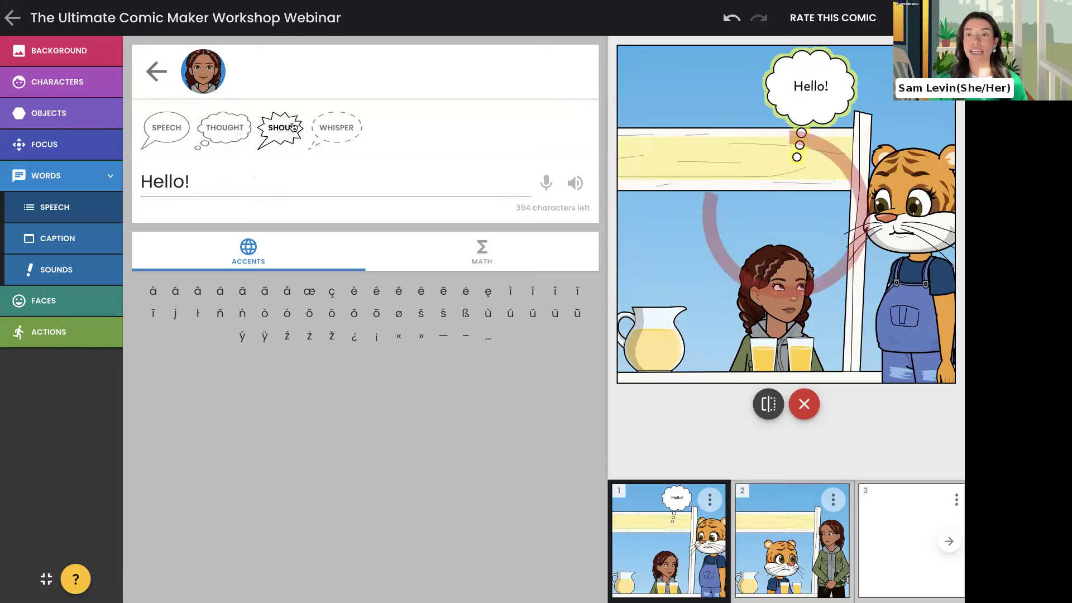
pyautogui.moveTo(783, 101); pyautogui.dragTo(743, 146)
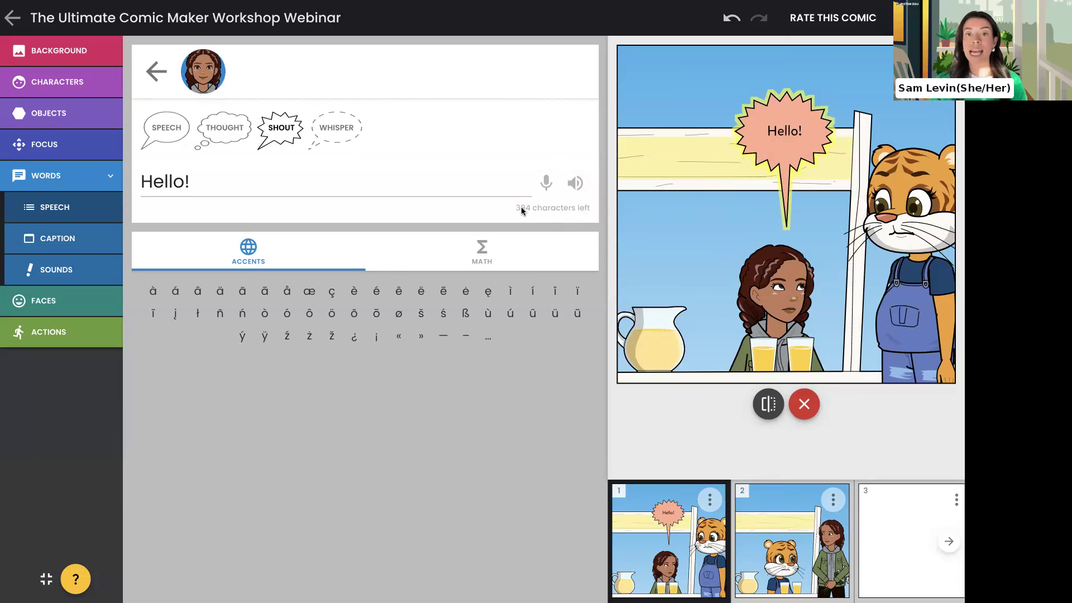
# Extend the girl's shout text by voice recording, correct it to "Hello! How are you?" and apply it.
pyautogui.click(546, 183)
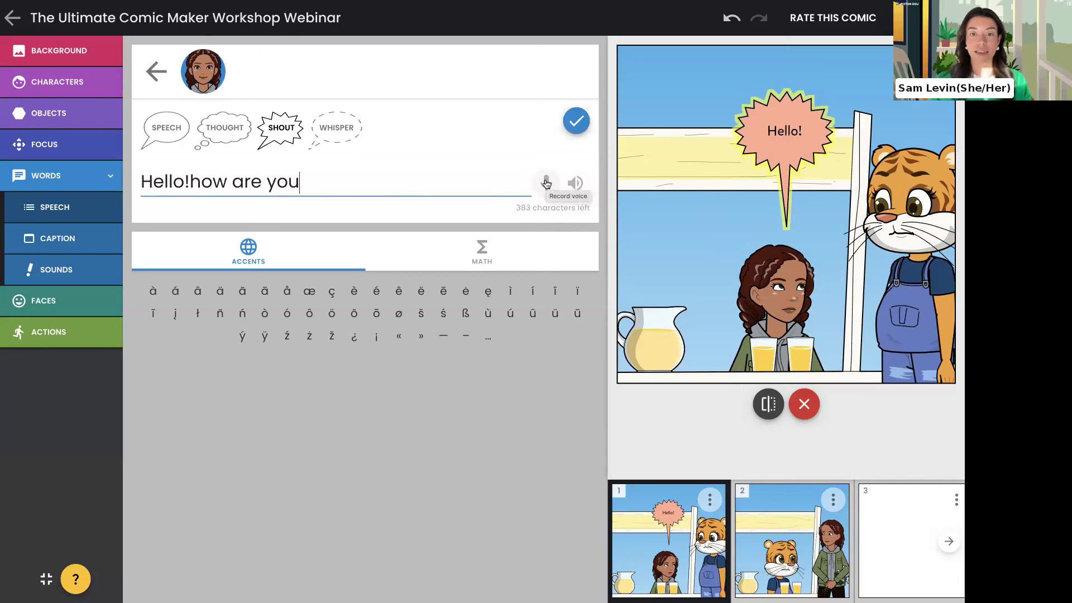
pyautogui.click(206, 182)
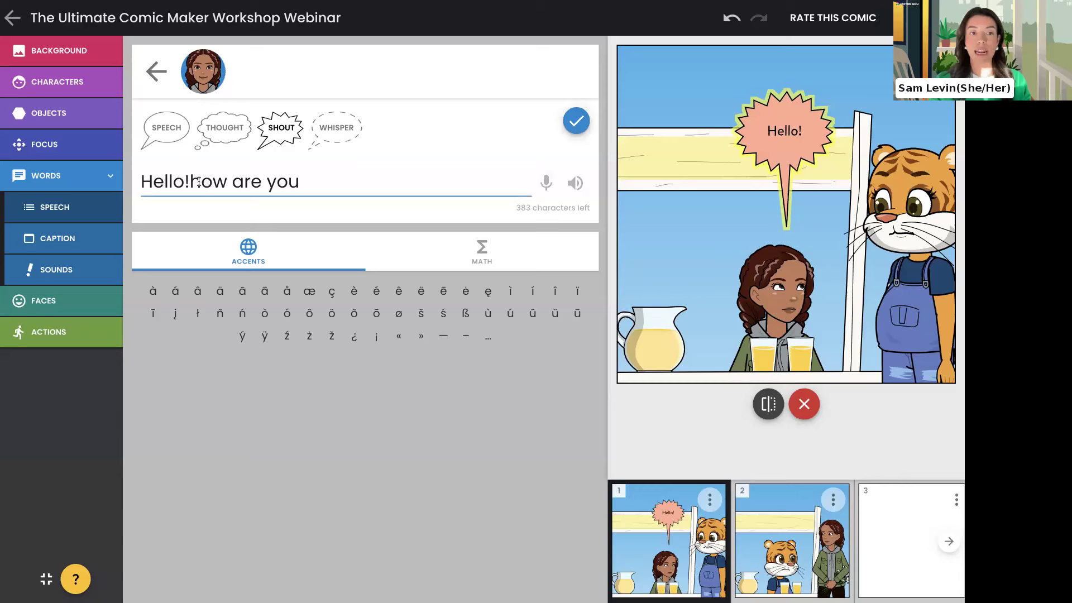
pyautogui.press('BackSpace')
pyautogui.write('H')
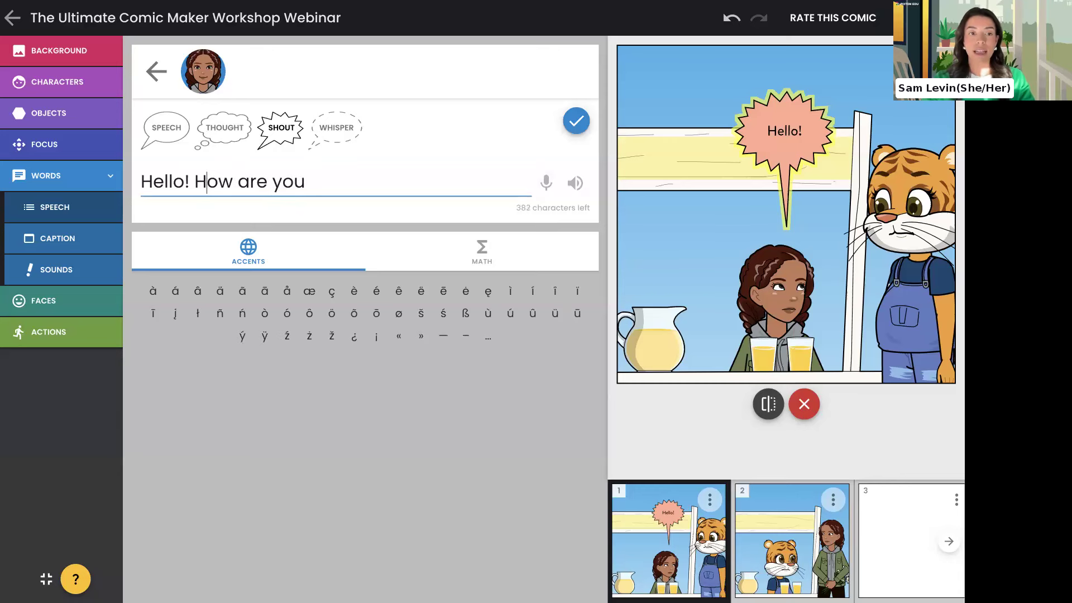
pyautogui.click(332, 181)
pyautogui.write('?')
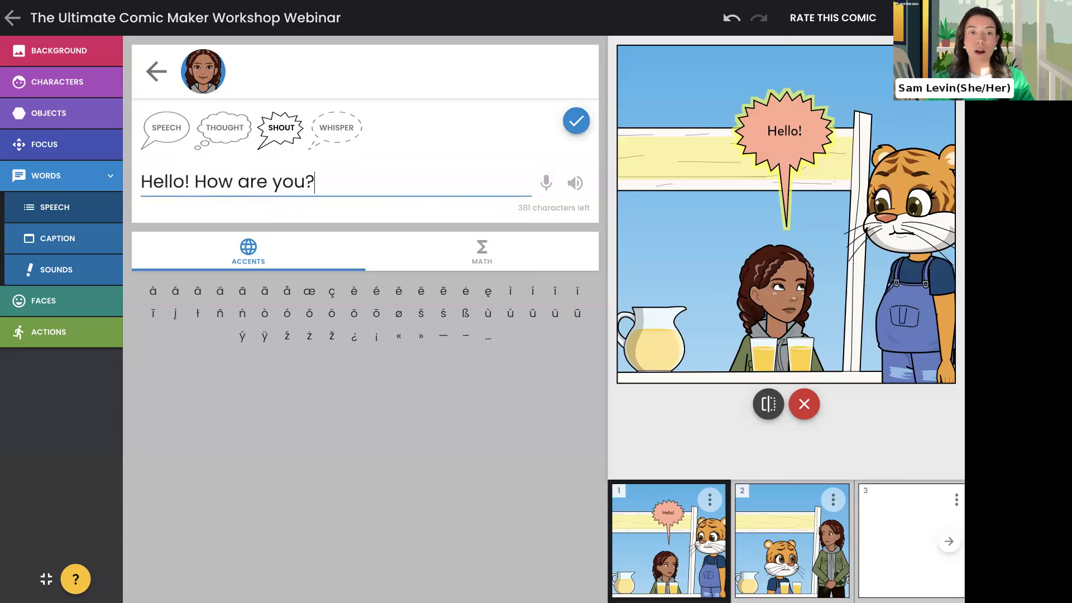
pyautogui.click(577, 121)
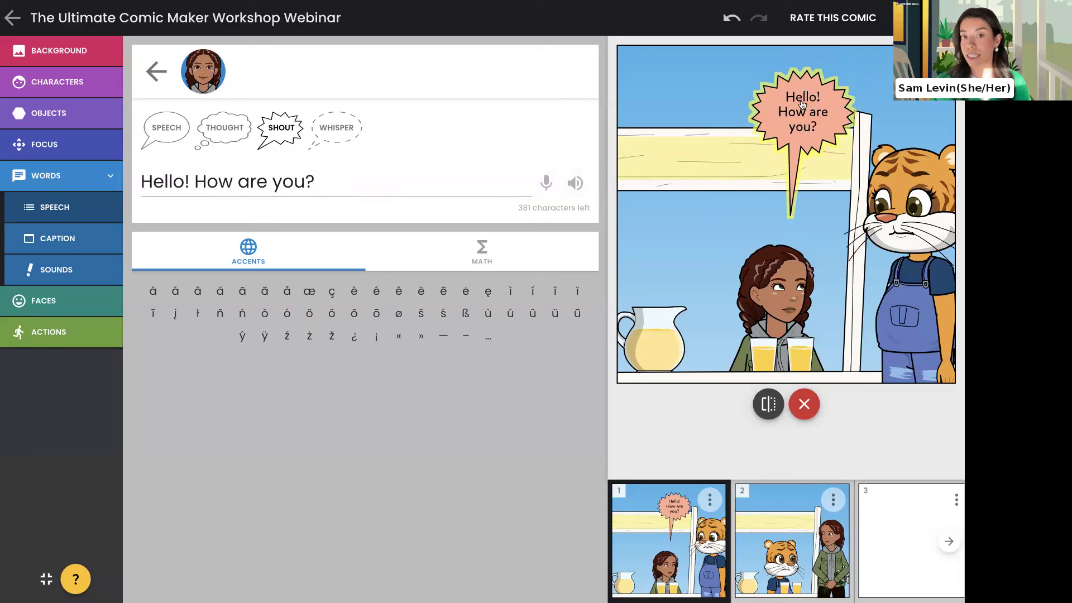
# Play the girl's line aloud, then append "1+2=3" to her text using the math symbols.
pyautogui.click(580, 184)
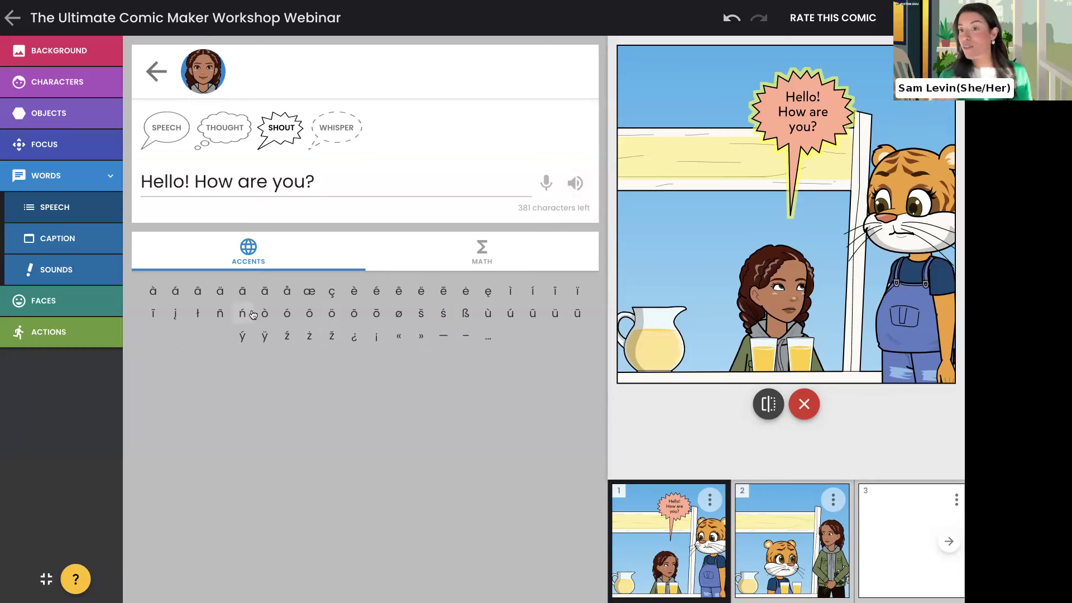
pyautogui.click(448, 268)
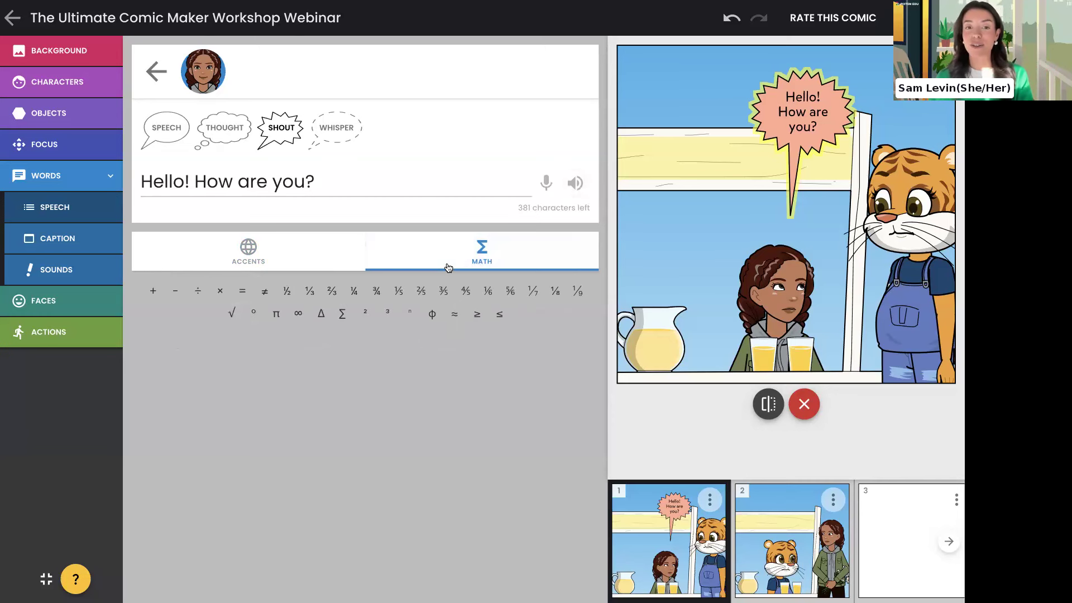
pyautogui.click(328, 182)
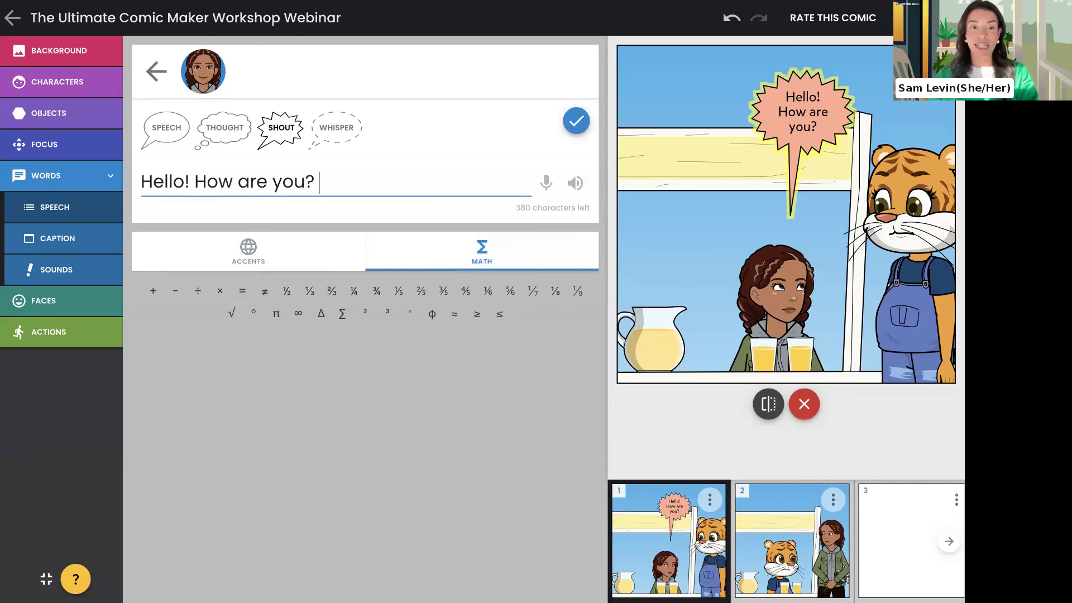
pyautogui.write('1')
pyautogui.click(153, 291)
pyautogui.write('2')
pyautogui.click(242, 291)
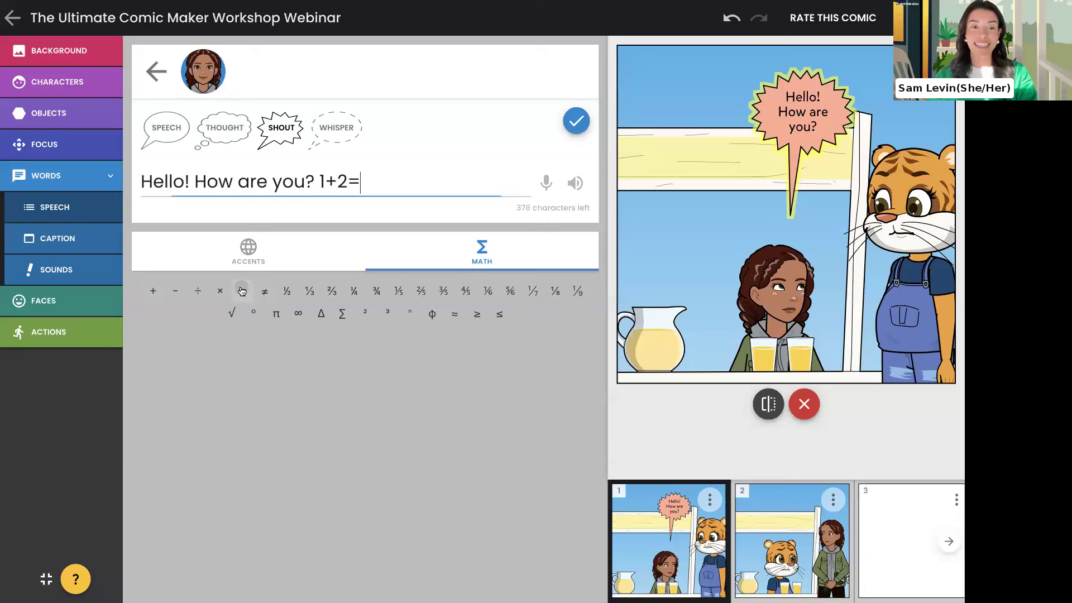
pyautogui.click(370, 197)
pyautogui.write('3')
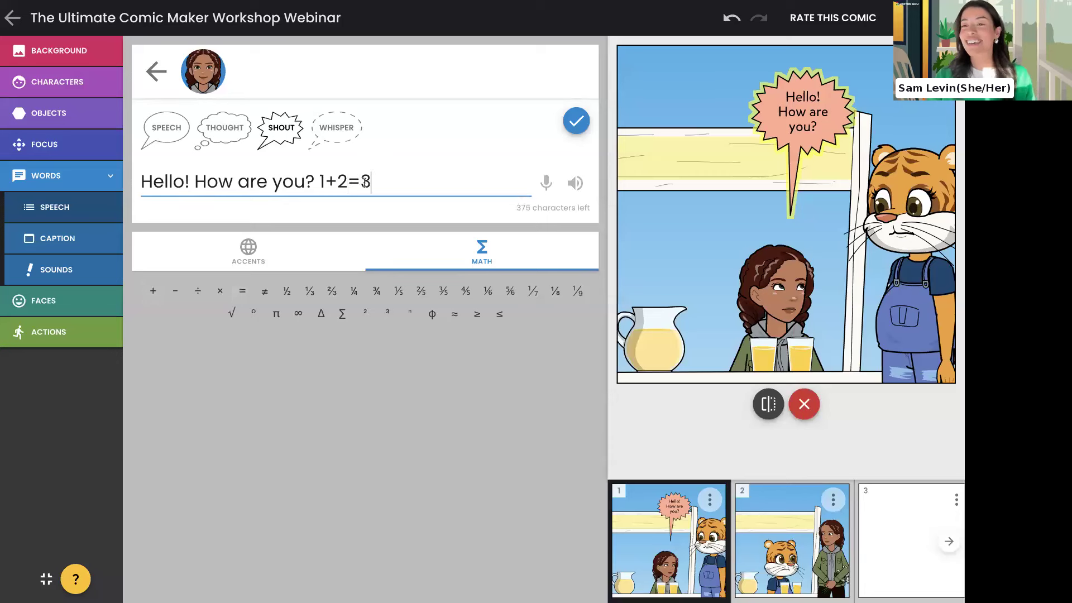
# Remove the sum from the end of the girl's line and apply the text.
pyautogui.press('BackSpace')
pyautogui.press('BackSpace')
pyautogui.press('BackSpace')
pyautogui.press('BackSpace')
pyautogui.press('BackSpace')
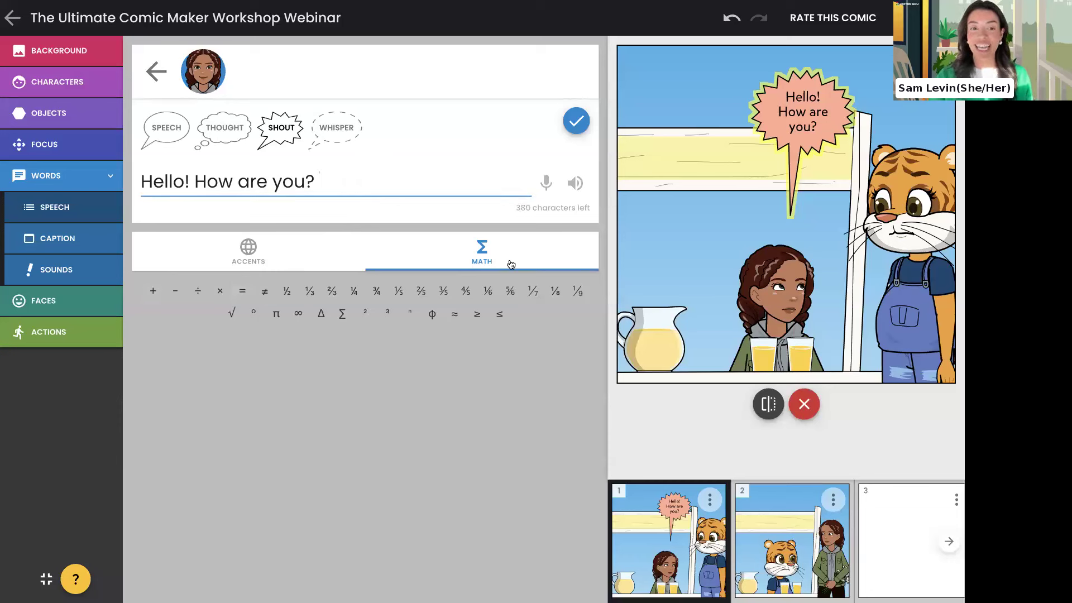
pyautogui.click(576, 121)
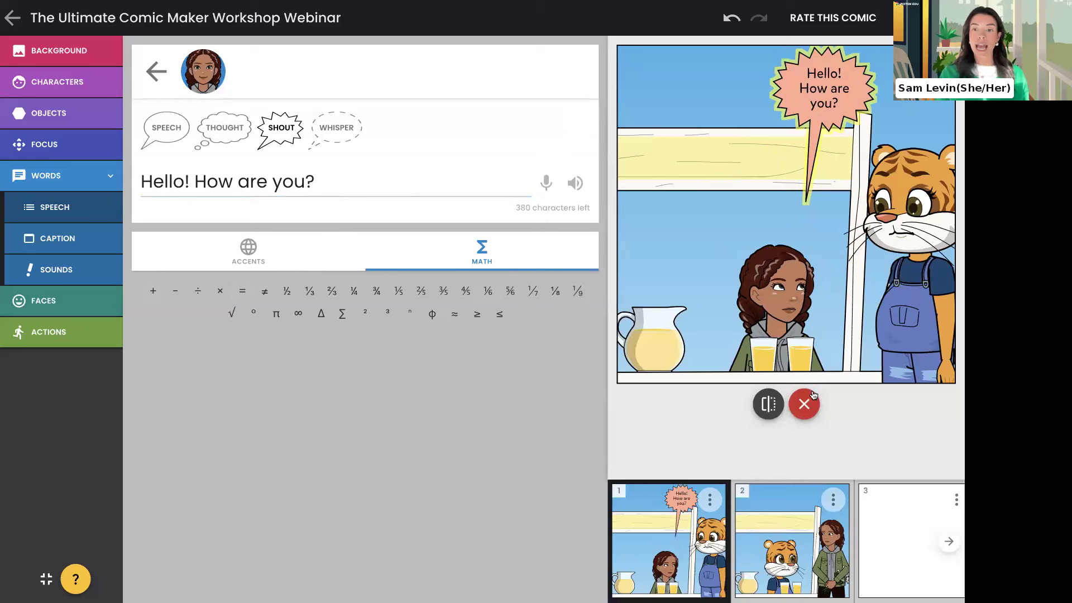
# Try deleting the girl's shout bubble, restore it, and change it to a regular speech bubble.
pyautogui.click(805, 407)
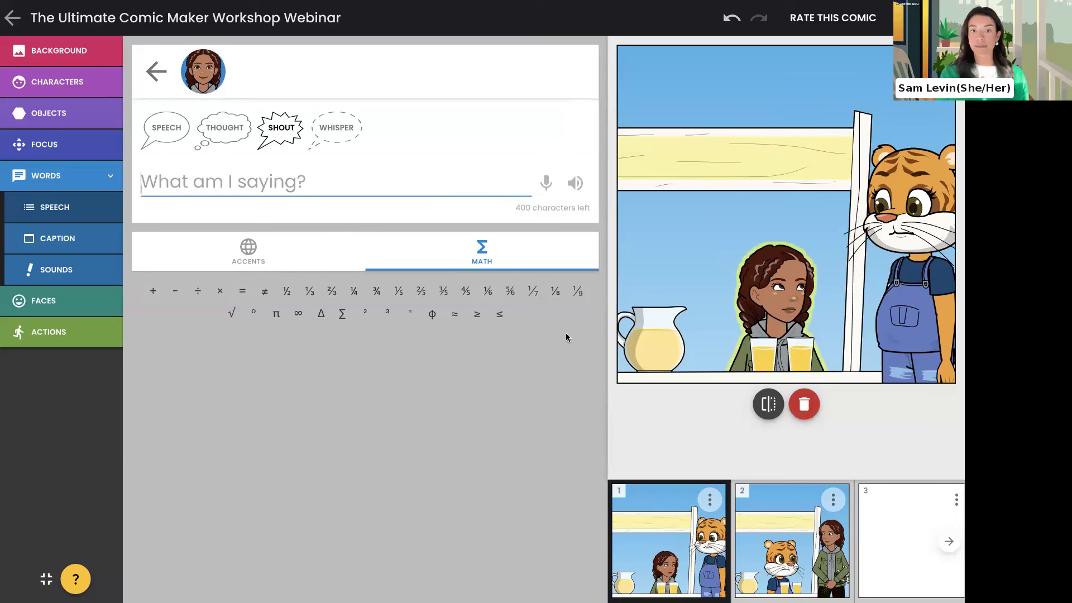
pyautogui.click(735, 20)
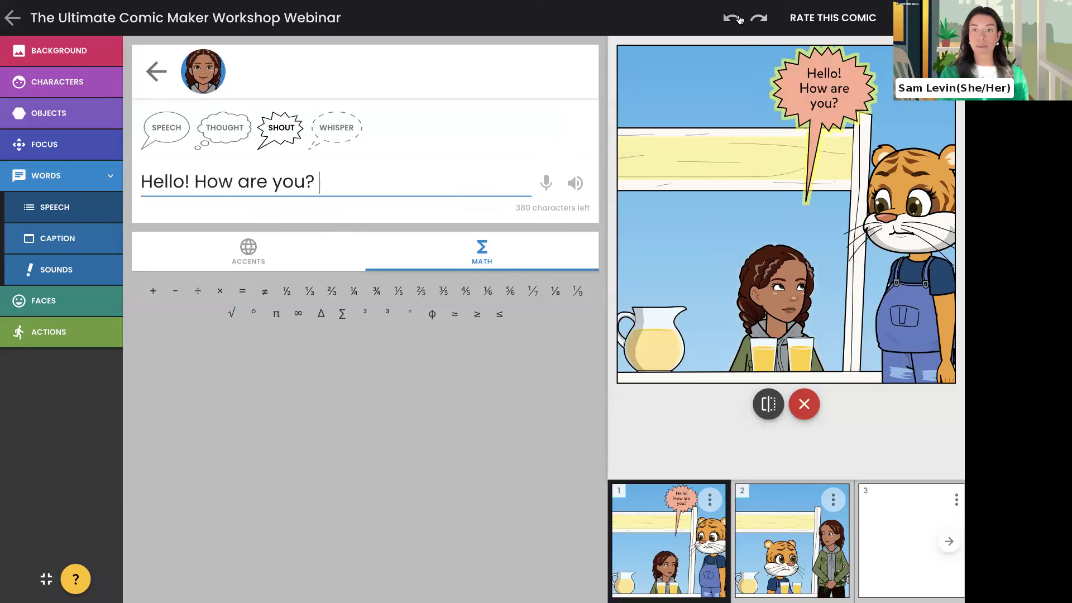
pyautogui.click(186, 127)
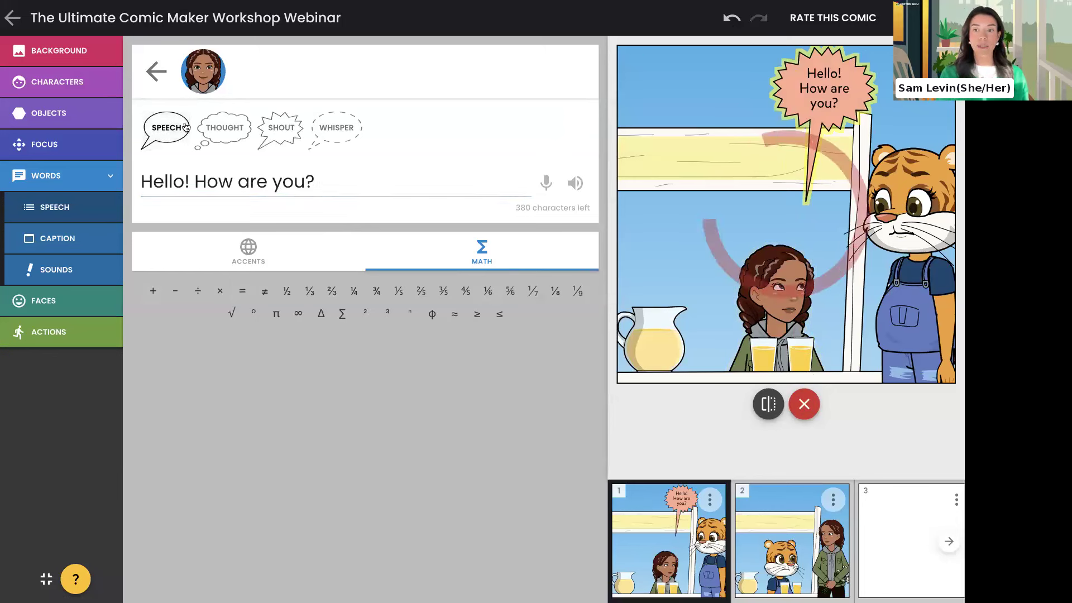
pyautogui.click(147, 71)
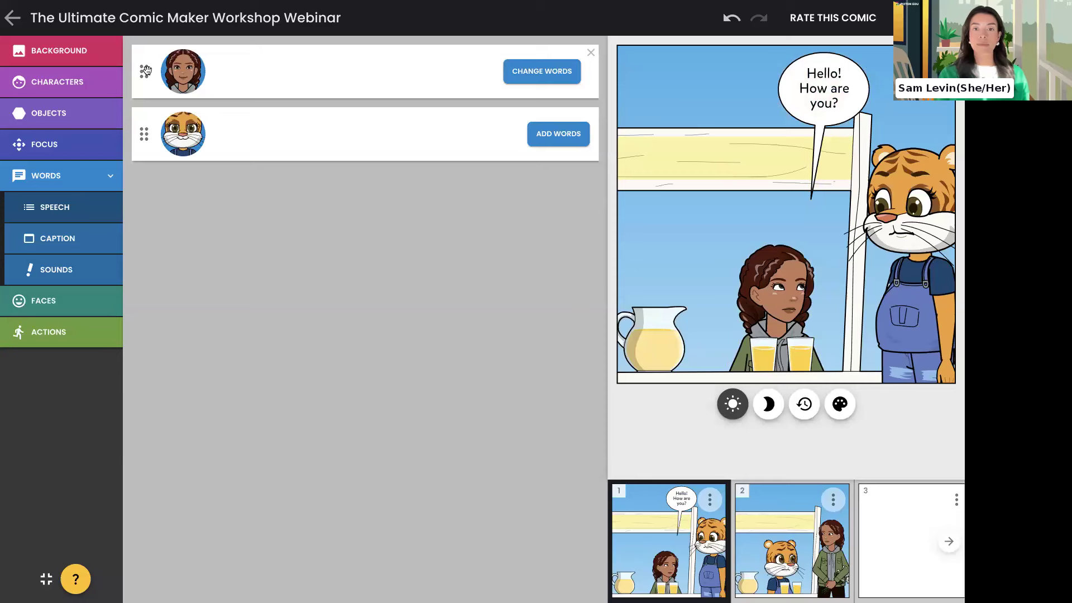
# Add a caption across the upper edge of panel 1 reading "It was a hot and sunny day...".
pyautogui.click(85, 241)
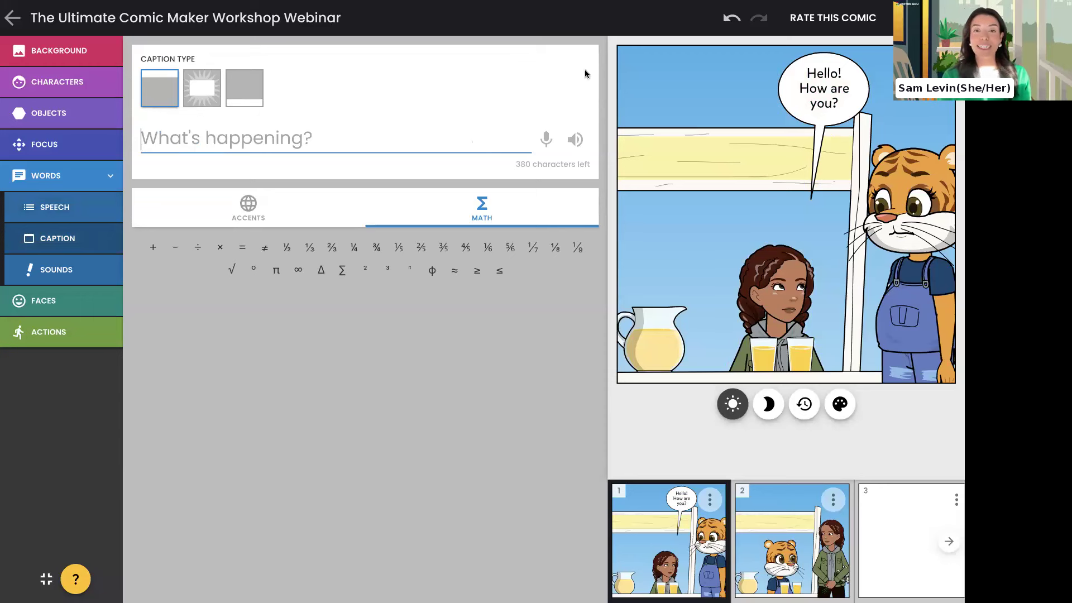
pyautogui.click(349, 138)
pyautogui.write('It was a h')
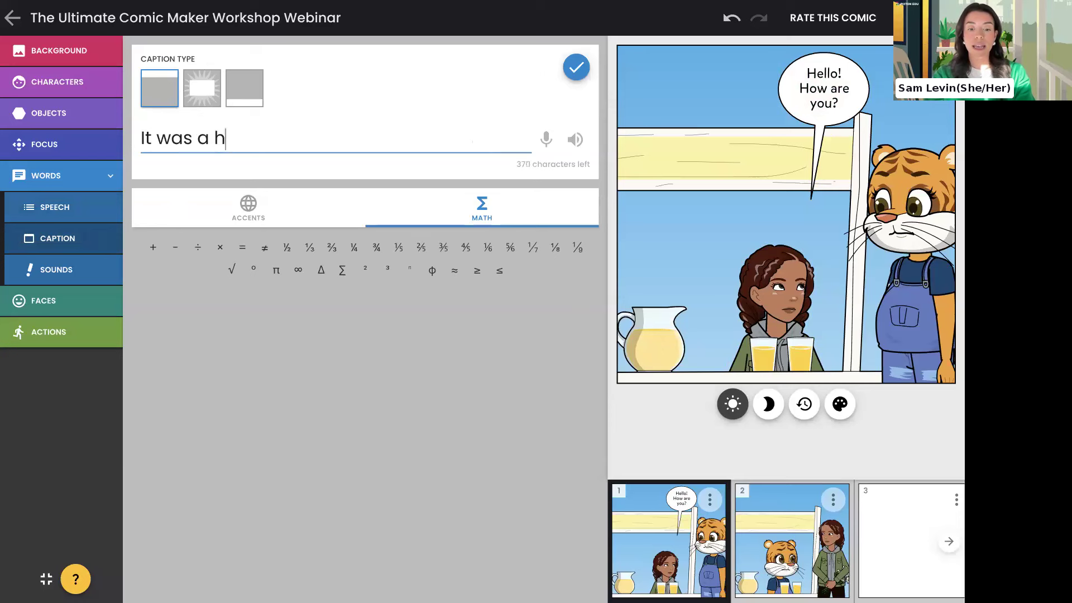
pyautogui.write('ot and sunny day.')
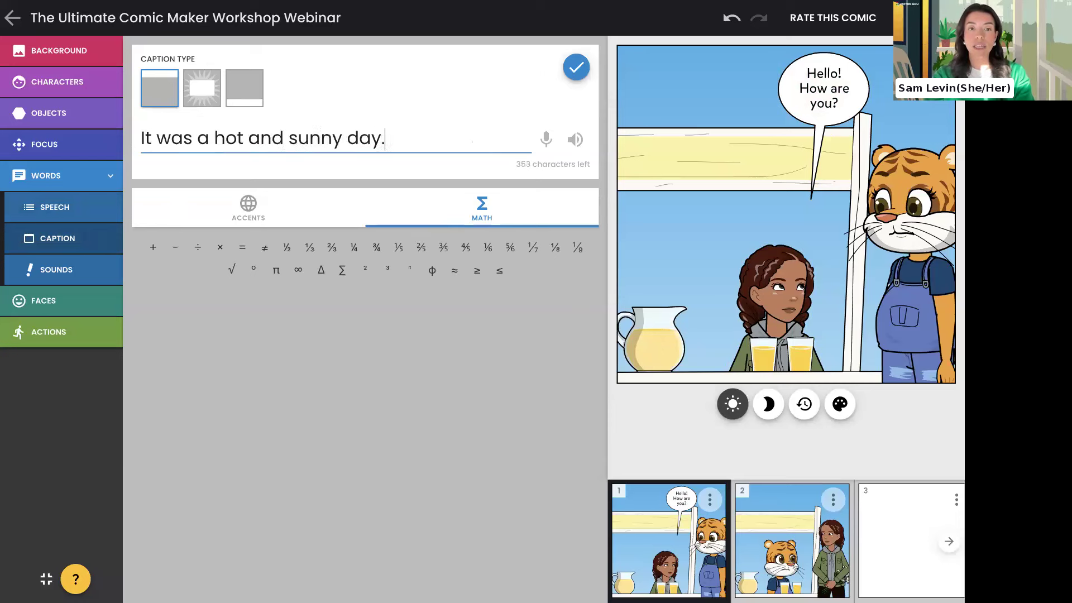
pyautogui.write('..')
pyautogui.press('BackSpace')
pyautogui.press('BackSpace')
pyautogui.write('..')
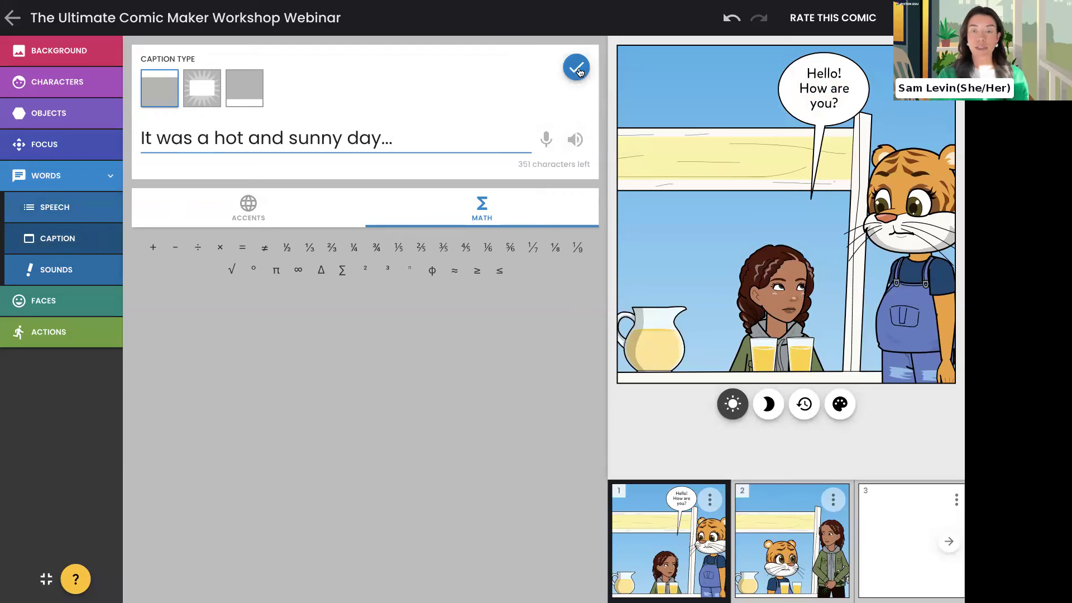
pyautogui.click(577, 67)
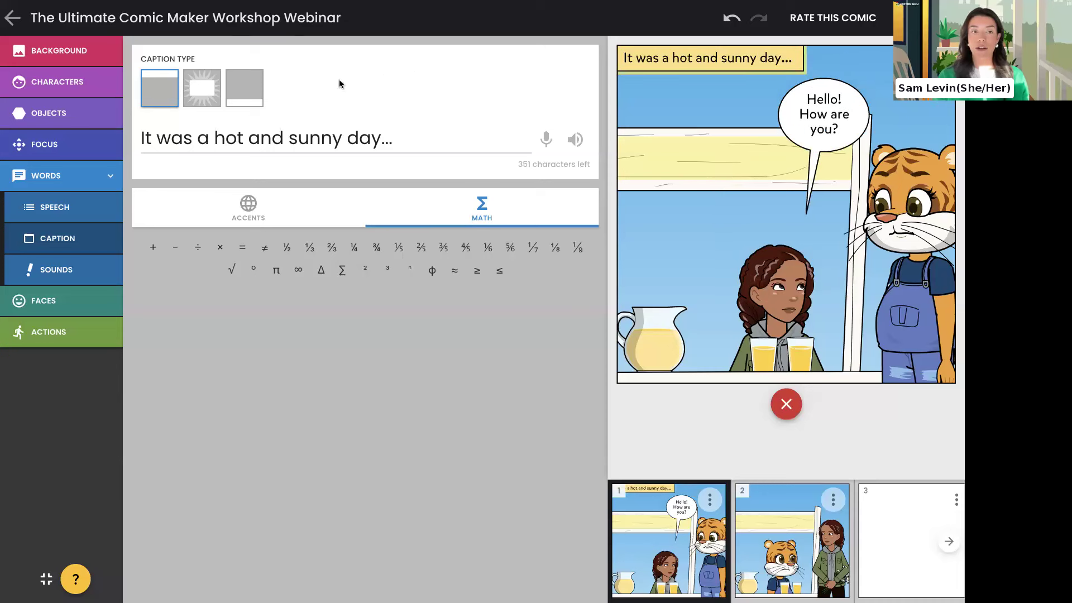
# Try the caption at the panel's lower edge and as a full-panel title with other abstract backgrounds, then undo both caption type changes.
pyautogui.click(248, 94)
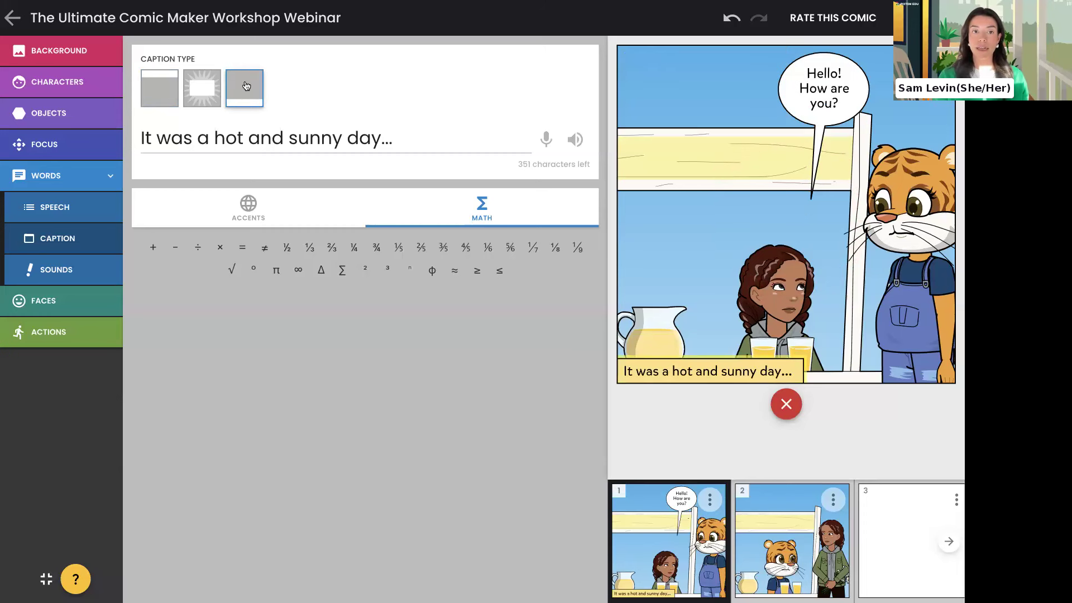
pyautogui.click(205, 91)
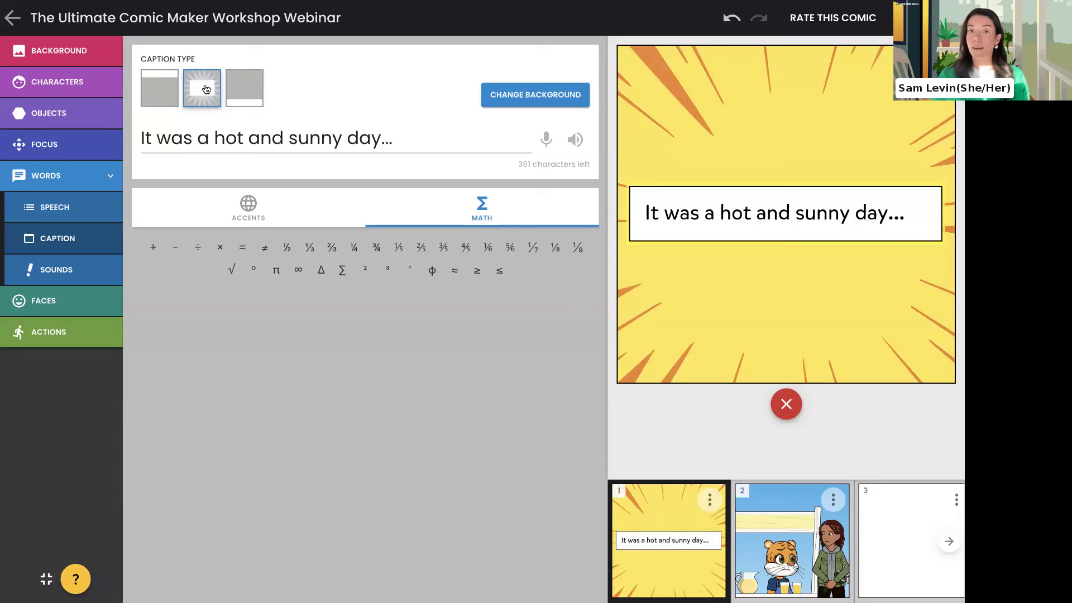
pyautogui.click(512, 100)
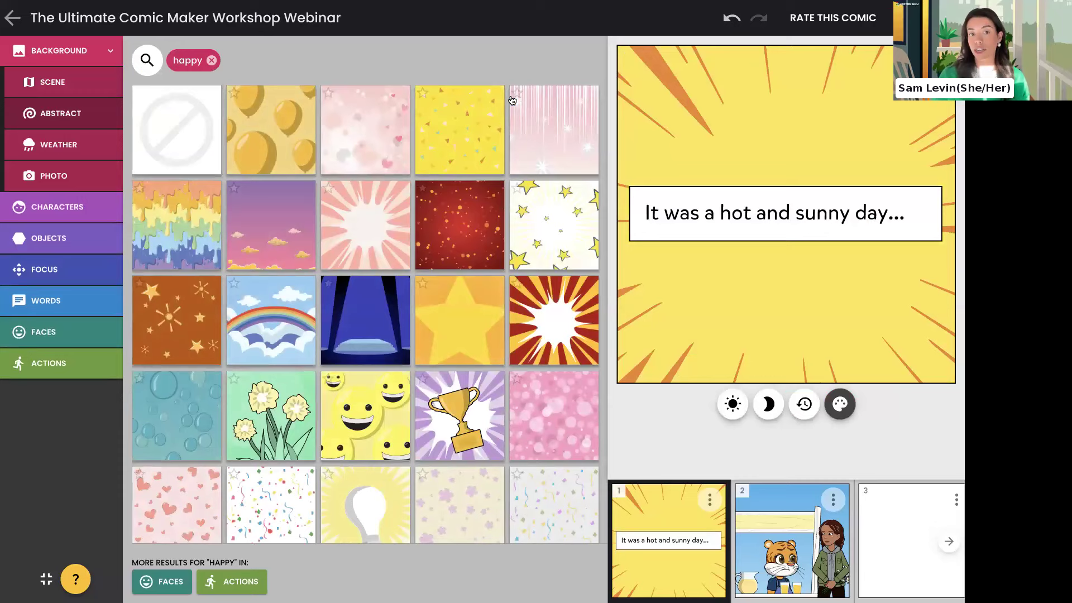
pyautogui.scroll(-1, 289, 367)
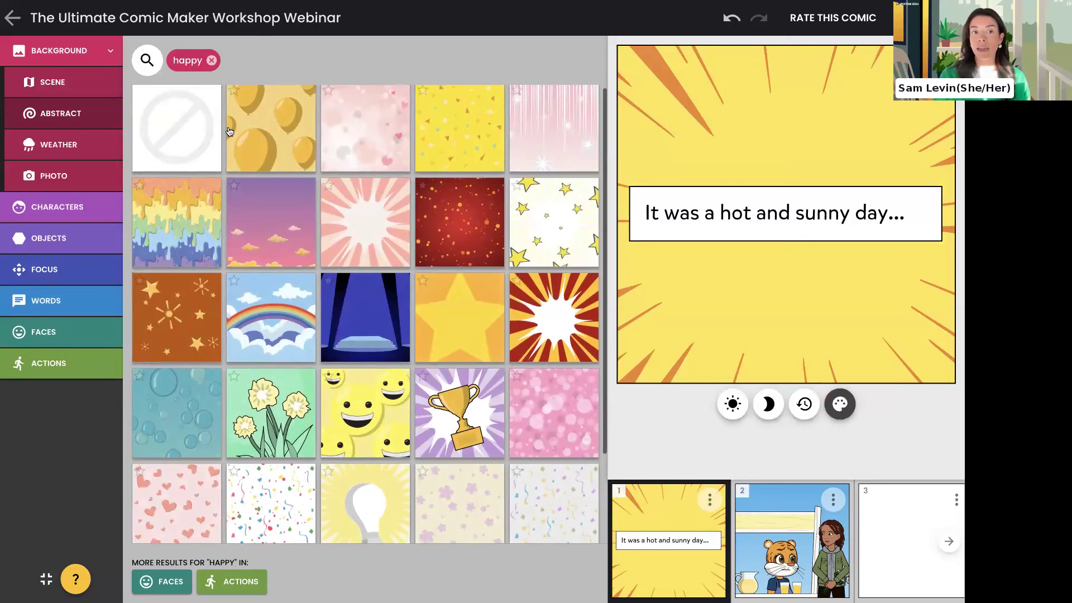
pyautogui.click(210, 61)
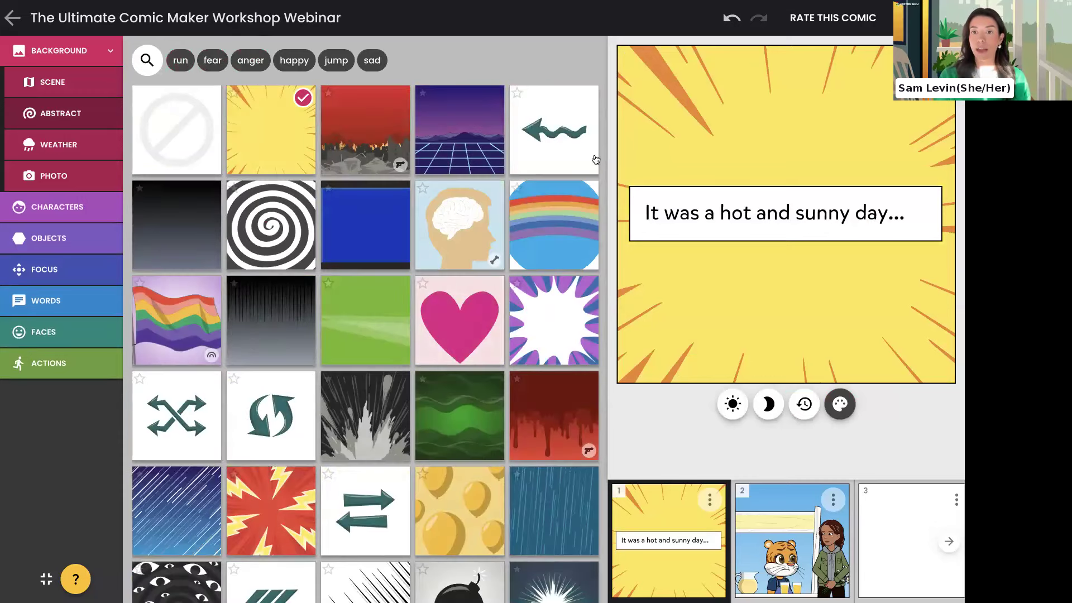
pyautogui.click(742, 20)
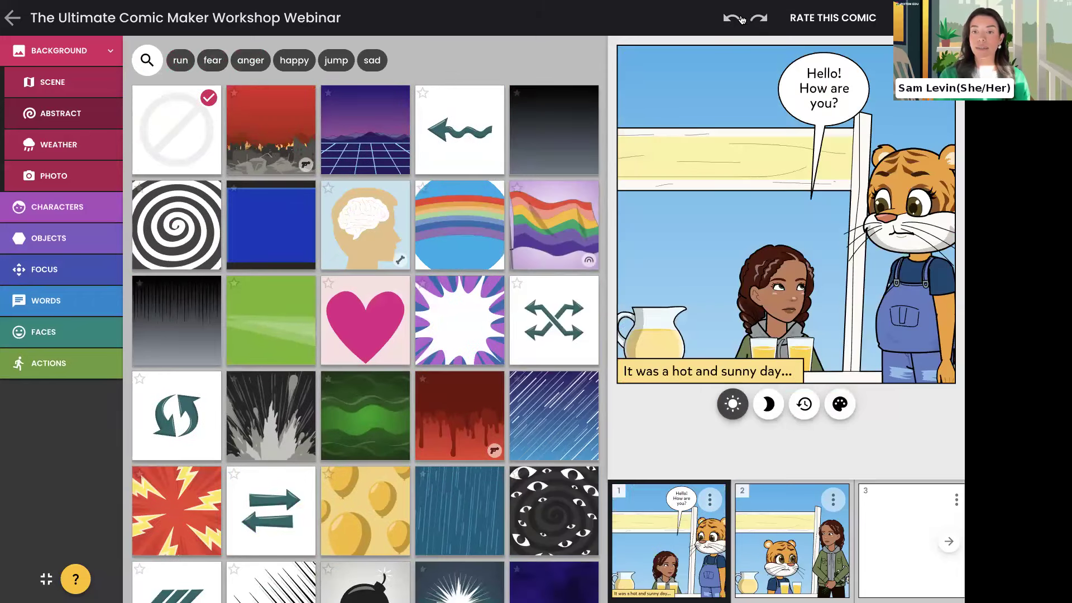
pyautogui.click(742, 20)
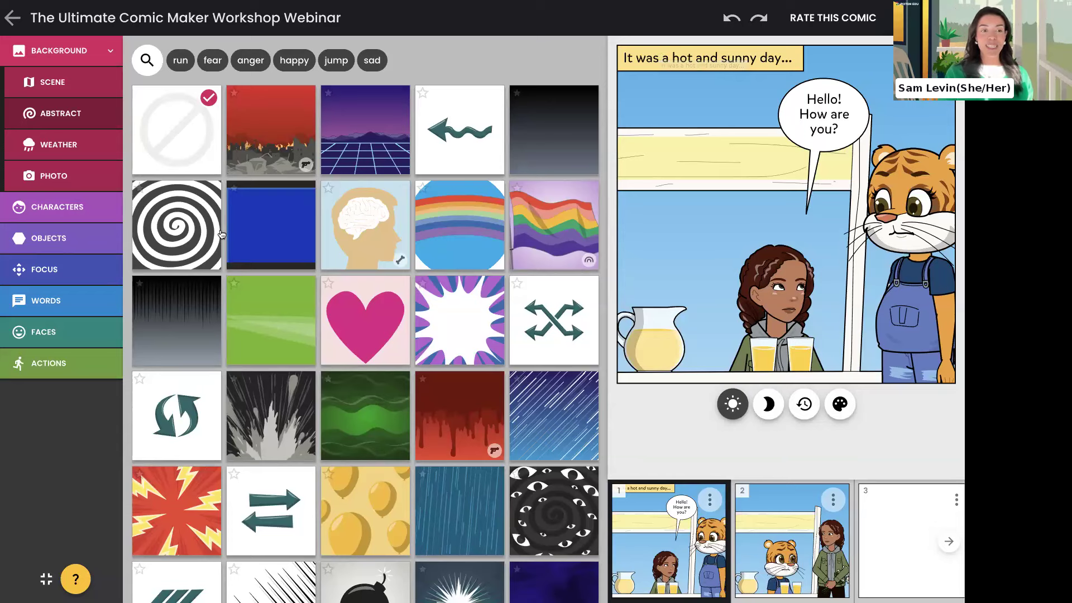
# Reopen panel 1's caption settings and display the accented characters.
pyautogui.click(66, 311)
pyautogui.click(63, 245)
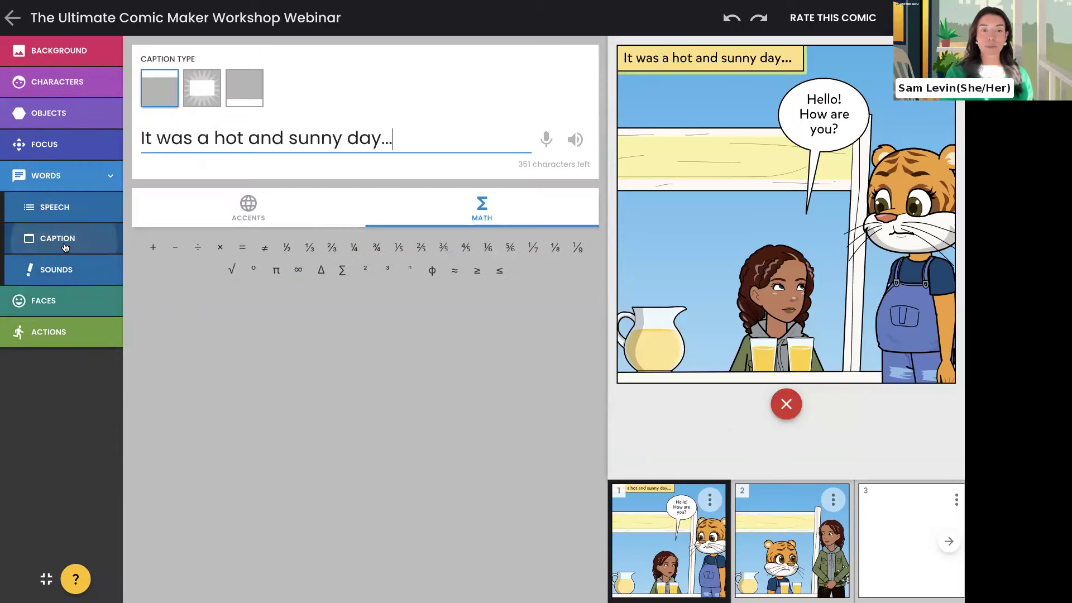
pyautogui.click(273, 197)
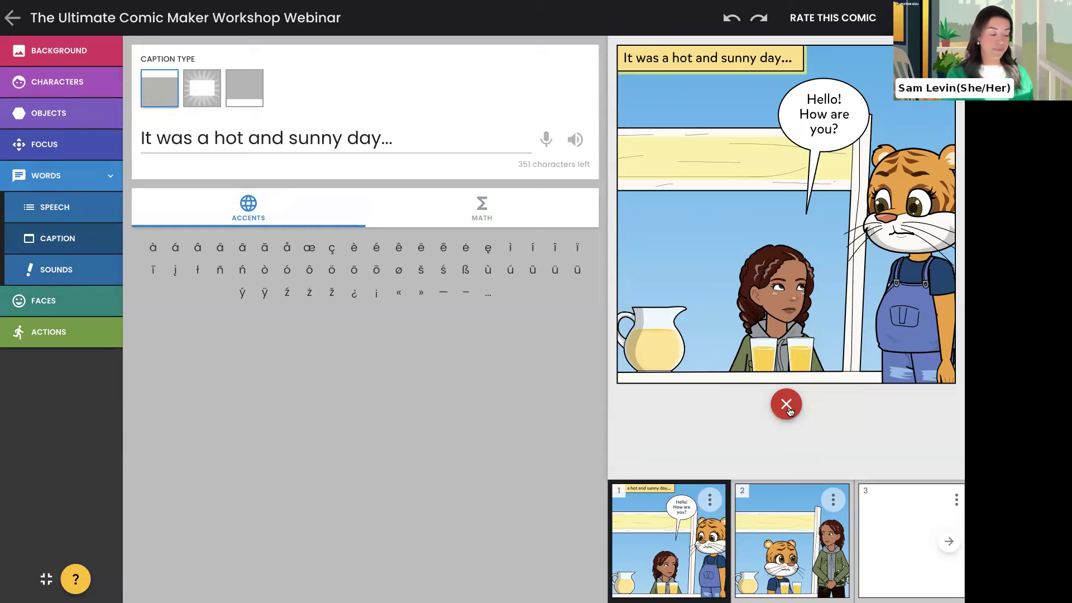
# Try the "Cha-ching!" sound effect over the stand's yellow sign in panel 1, then remove it.
pyautogui.click(60, 280)
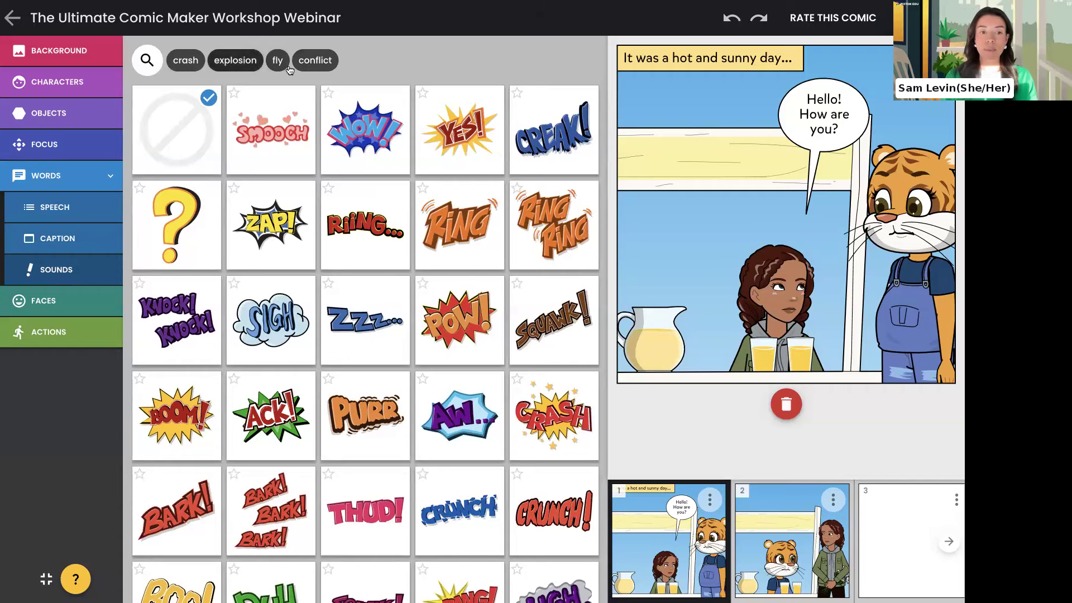
pyautogui.scroll(-7, 296, 364)
pyautogui.scroll(-2, 296, 362)
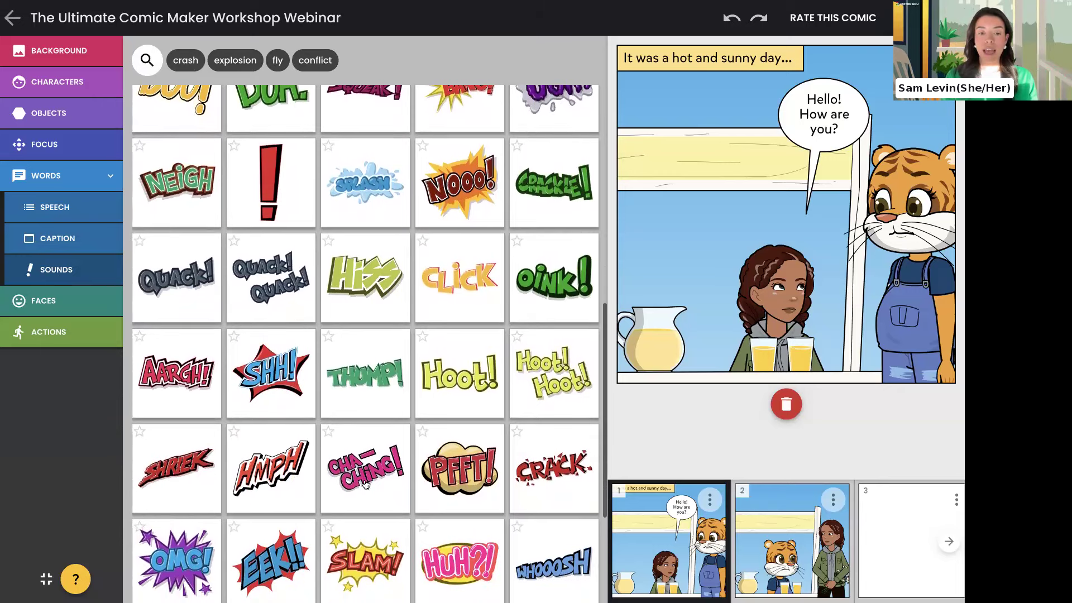
pyautogui.click(366, 483)
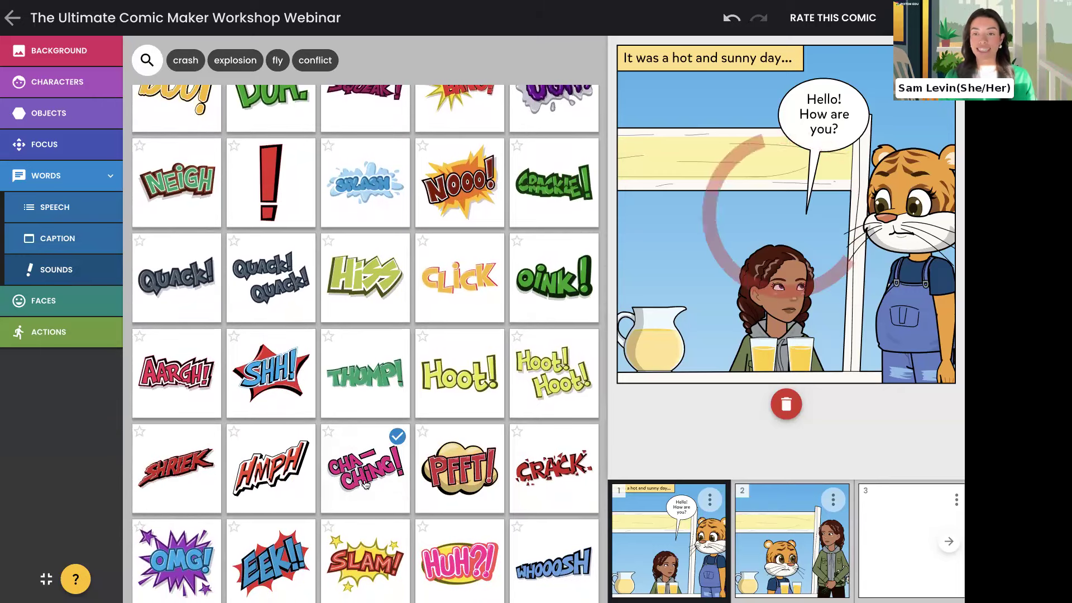
pyautogui.moveTo(768, 220); pyautogui.dragTo(693, 188)
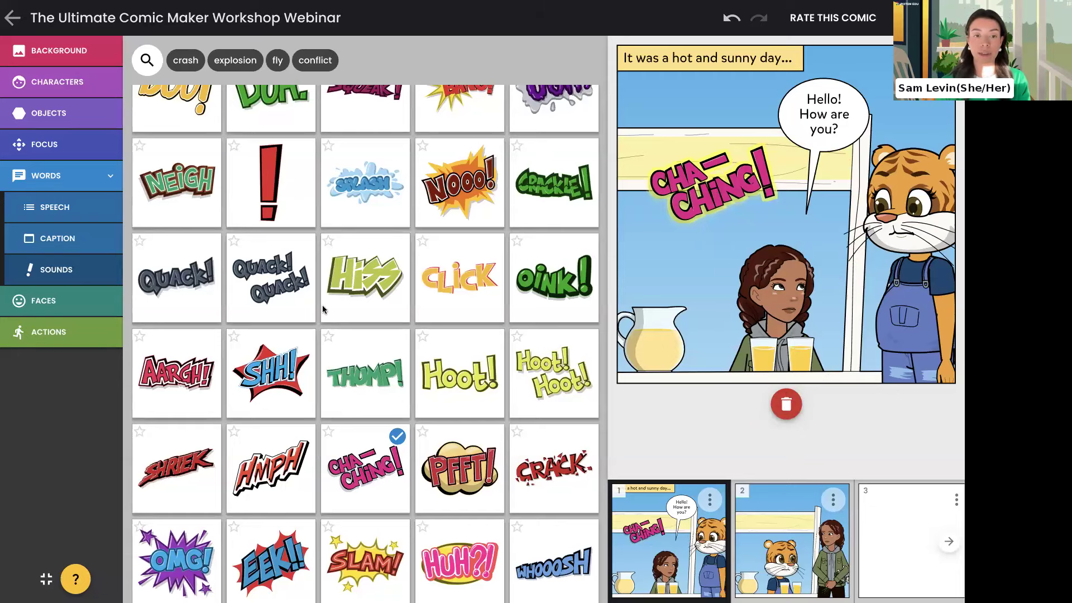
pyautogui.scroll(9, 323, 306)
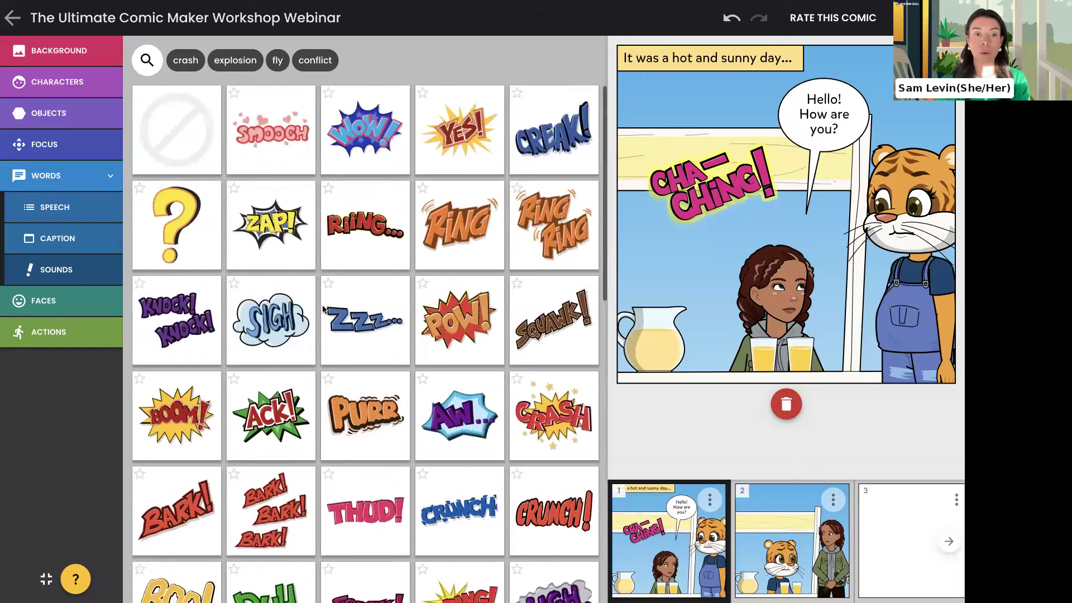
pyautogui.click(185, 137)
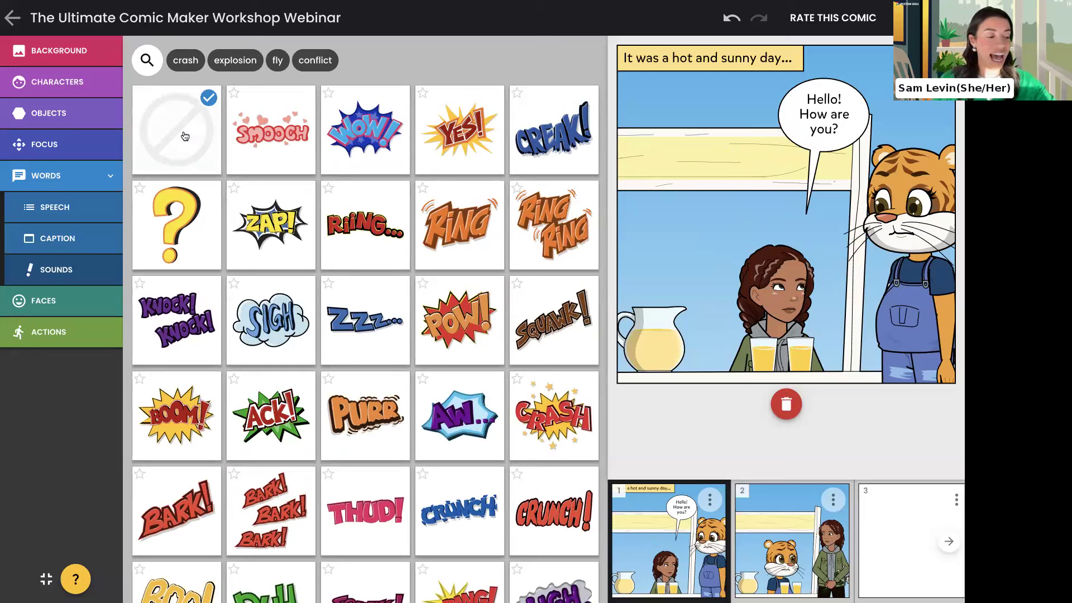
# Give the girl in panel 1 an open-mouthed smile from the happy expressions and move her higher behind the counter, nearer the pitcher.
pyautogui.click(56, 313)
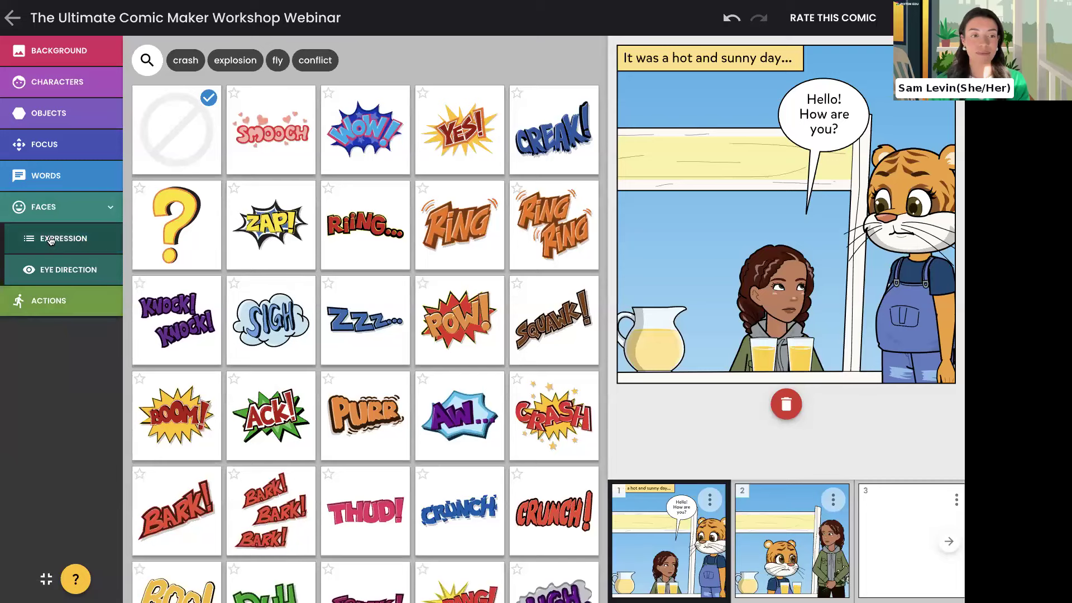
pyautogui.click(50, 240)
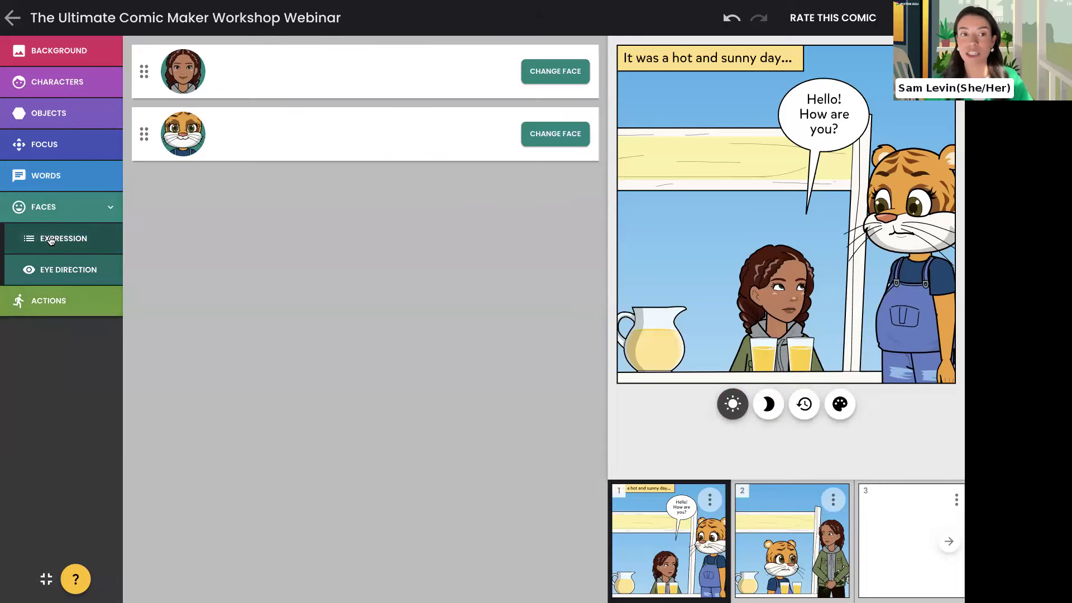
pyautogui.click(549, 76)
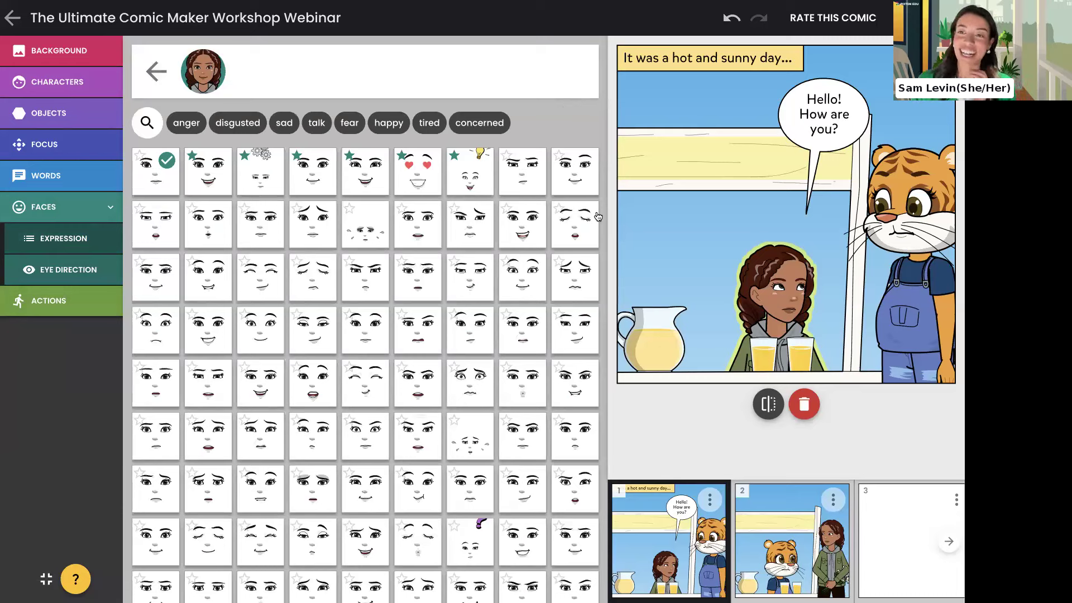
pyautogui.scroll(-1, 598, 216)
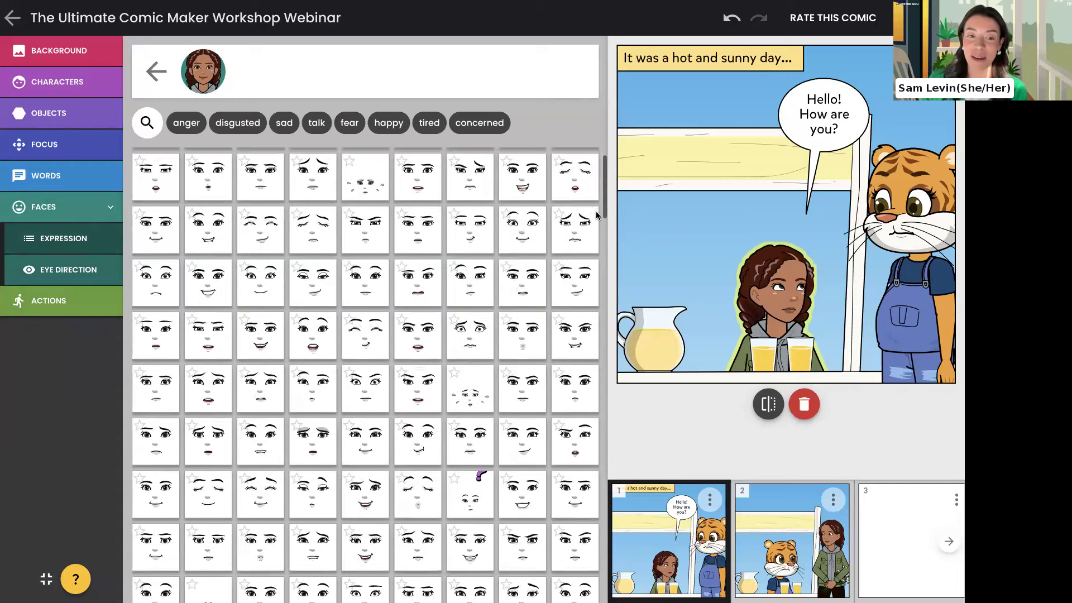
pyautogui.scroll(1, 597, 216)
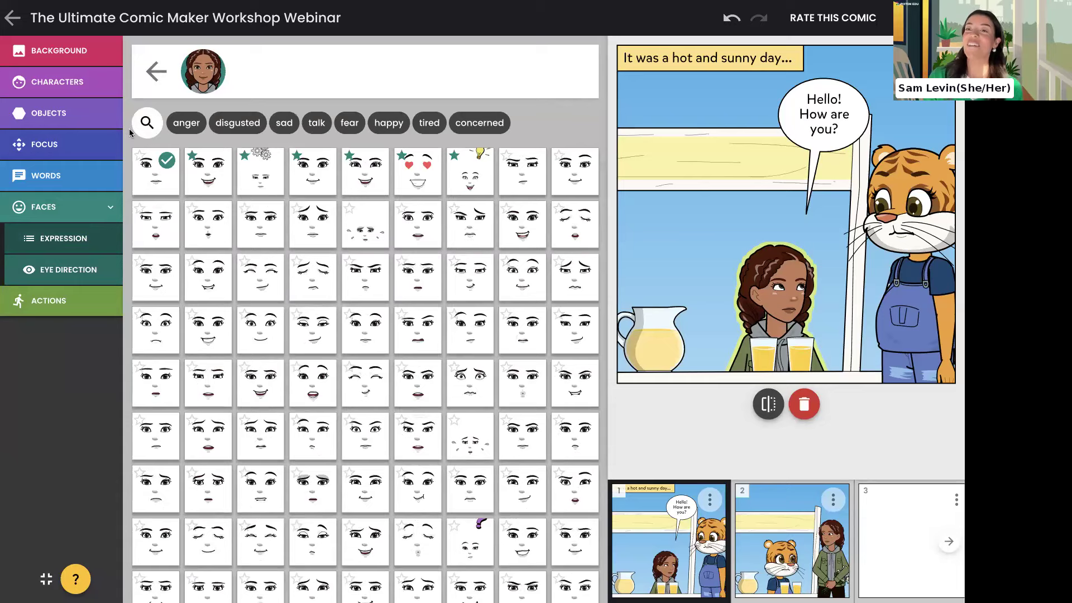
pyautogui.click(386, 126)
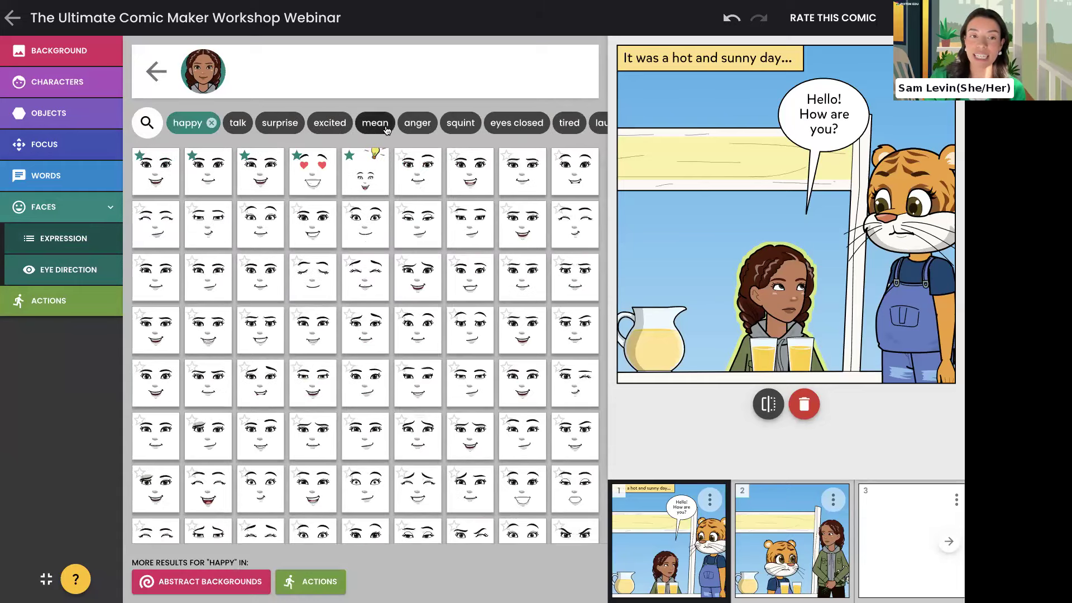
pyautogui.scroll(-3, 374, 229)
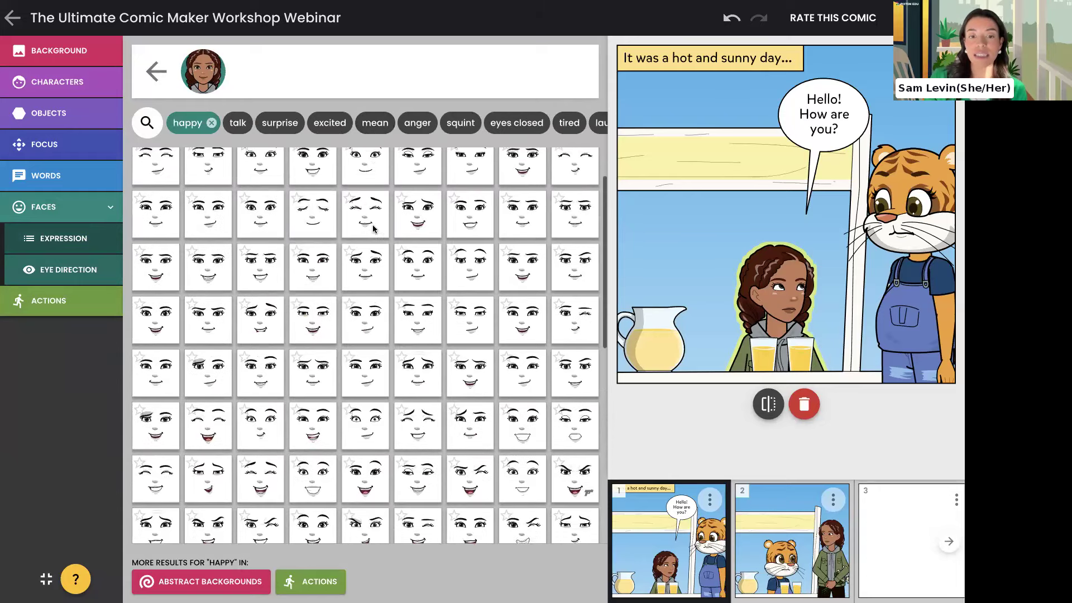
pyautogui.scroll(-3, 373, 229)
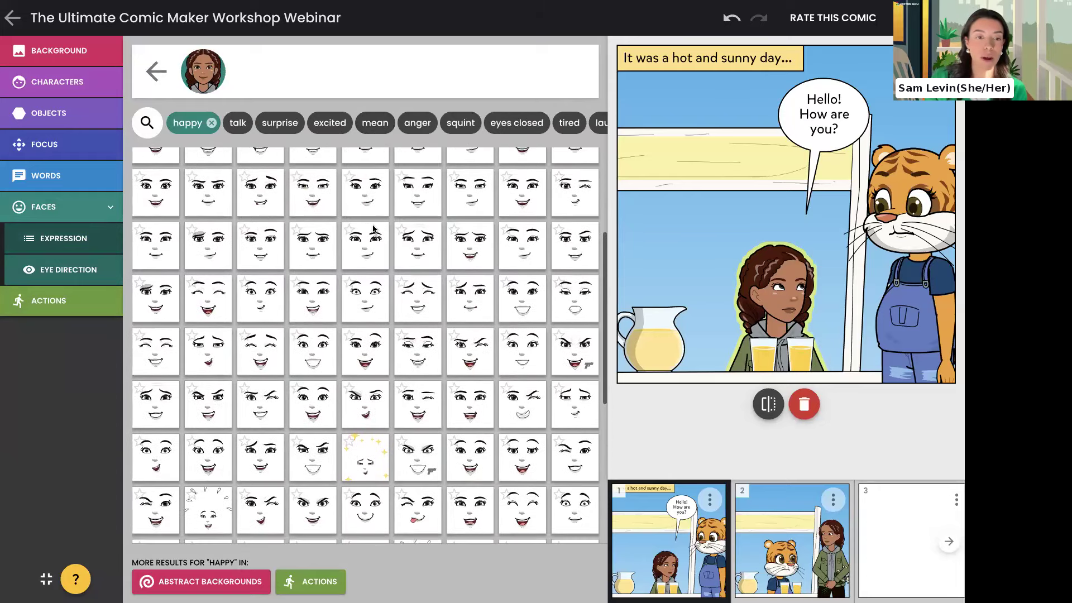
pyautogui.scroll(-1, 374, 229)
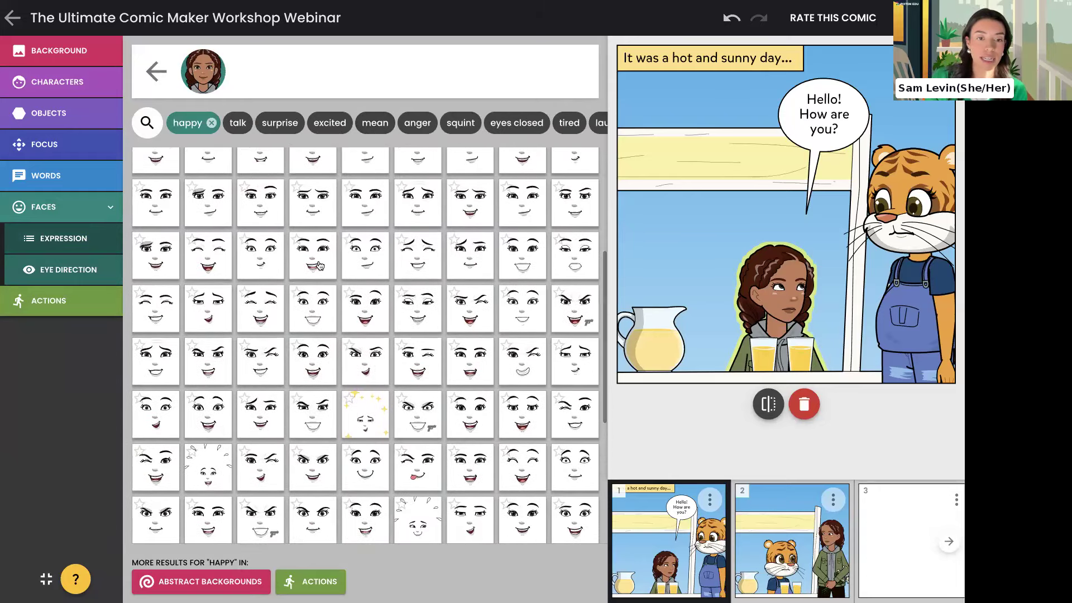
pyautogui.click(316, 265)
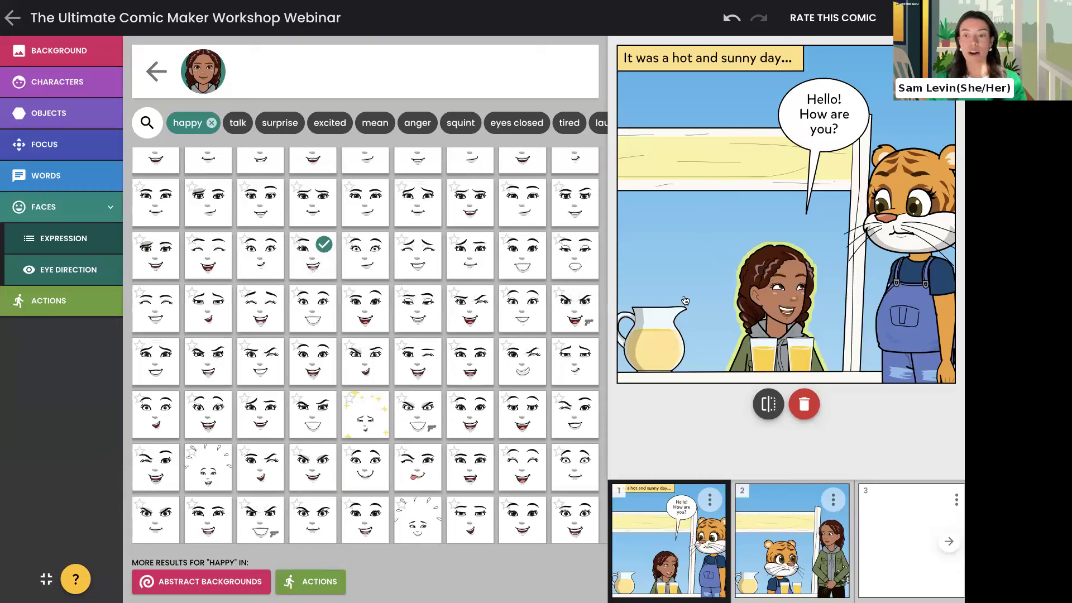
pyautogui.moveTo(752, 286); pyautogui.dragTo(720, 257)
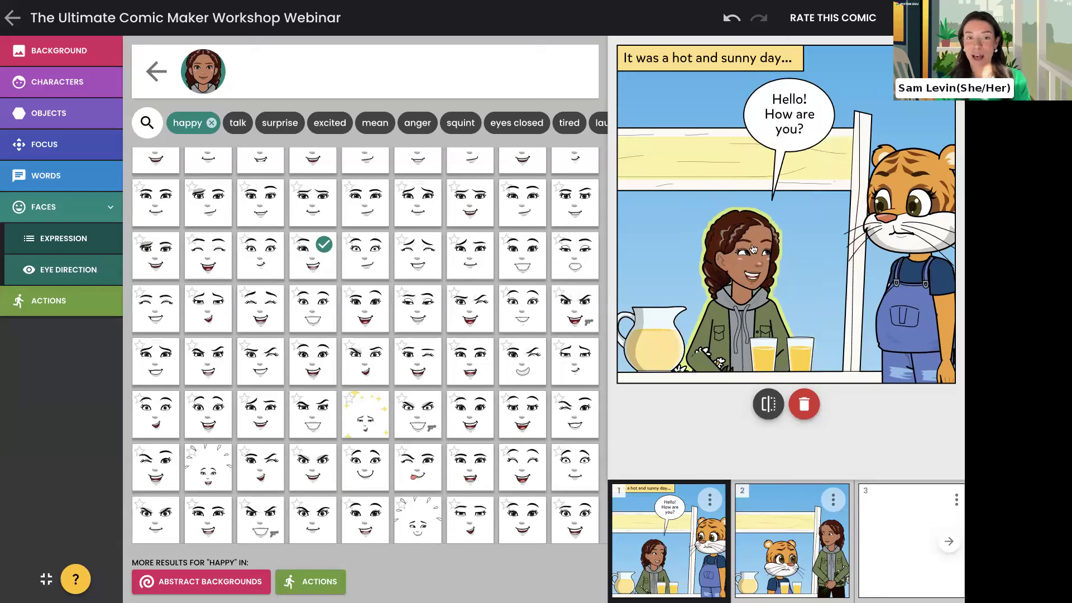
# Try a laughing, closed-eyes happy expression on the tiger in panel 1.
pyautogui.click(901, 215)
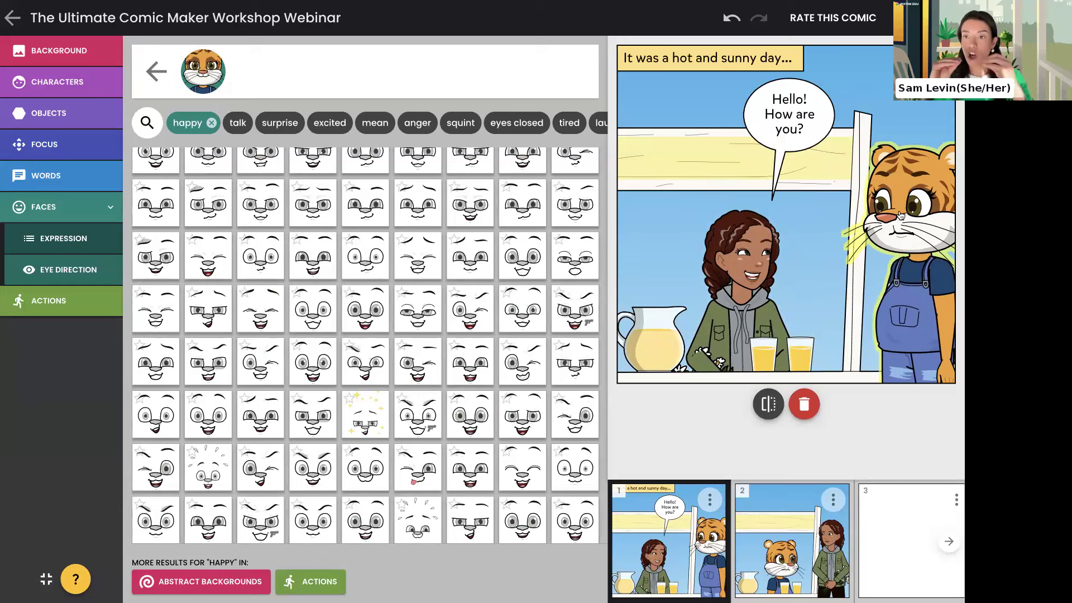
pyautogui.click(746, 247)
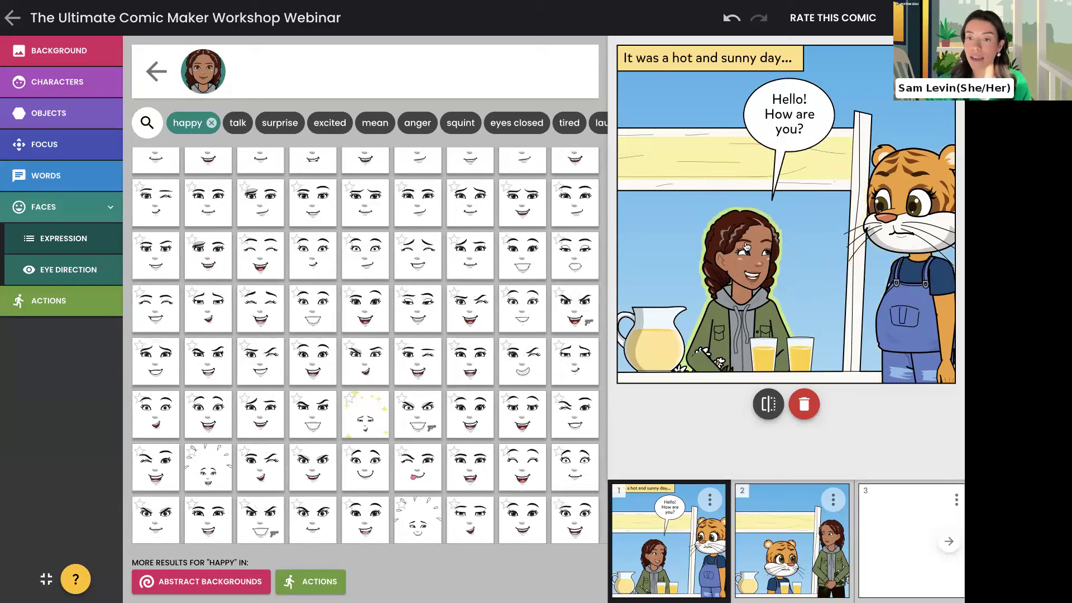
pyautogui.click(874, 203)
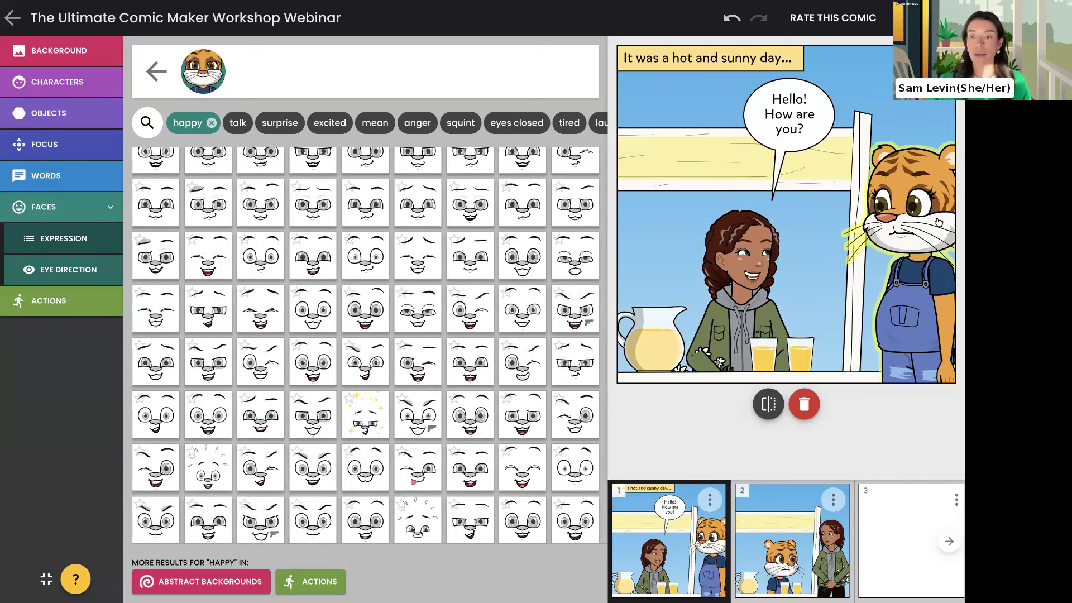
pyautogui.scroll(1, 384, 274)
pyautogui.scroll(4, 384, 271)
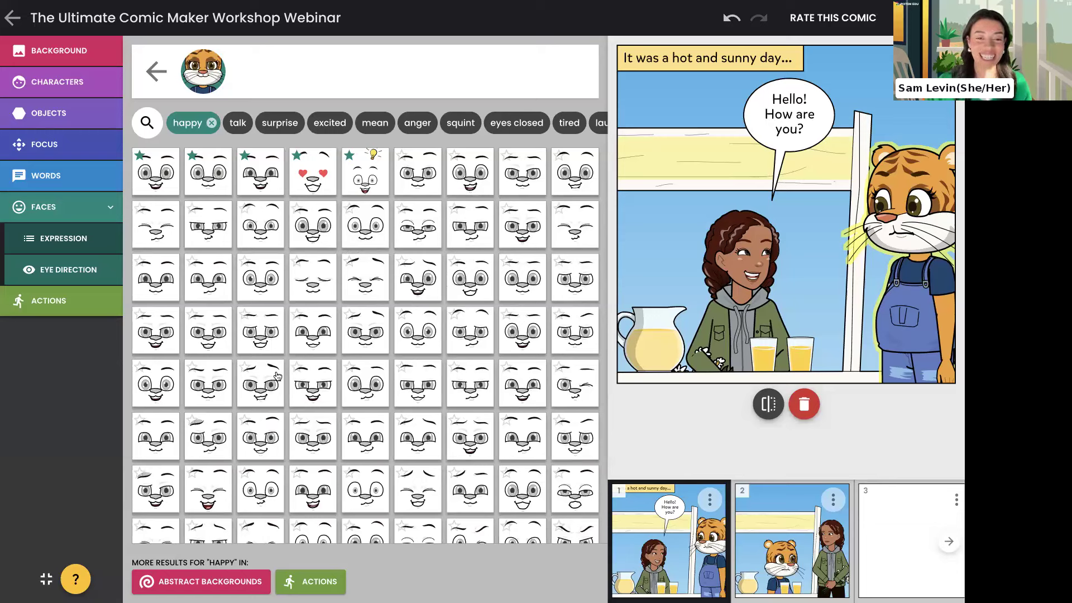
pyautogui.click(208, 490)
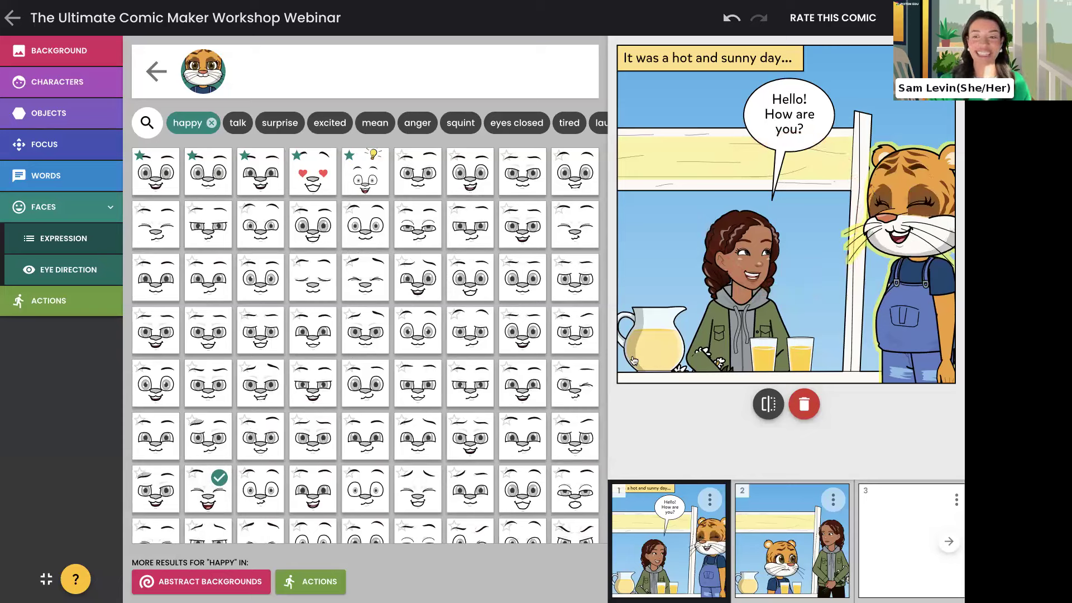
# Give the tiger in panel 1 an open-eyed smiling face from the happy expressions.
pyautogui.click(754, 255)
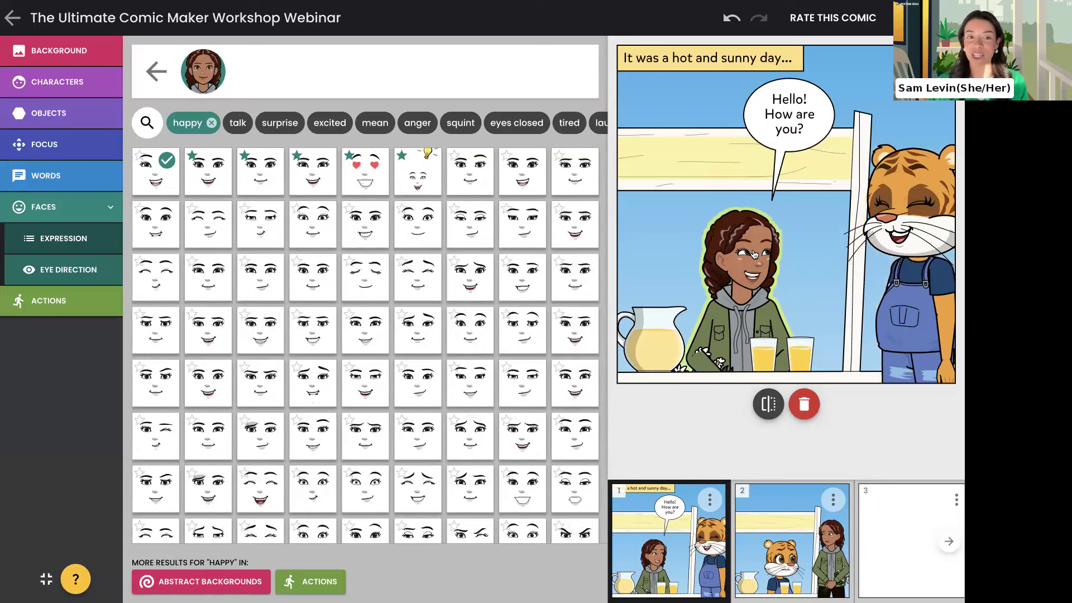
pyautogui.click(924, 194)
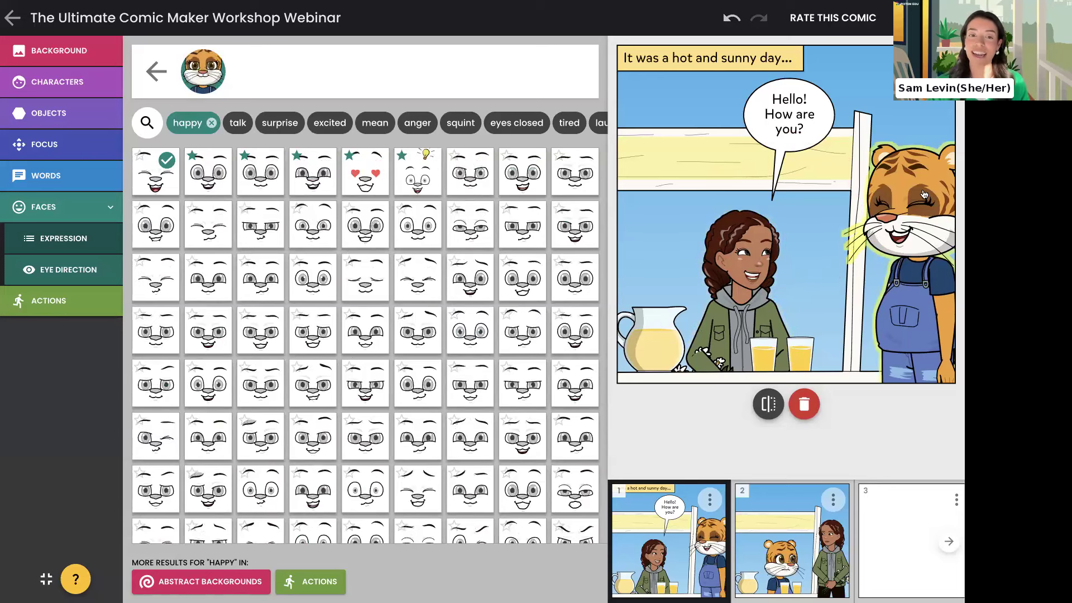
pyautogui.click(524, 266)
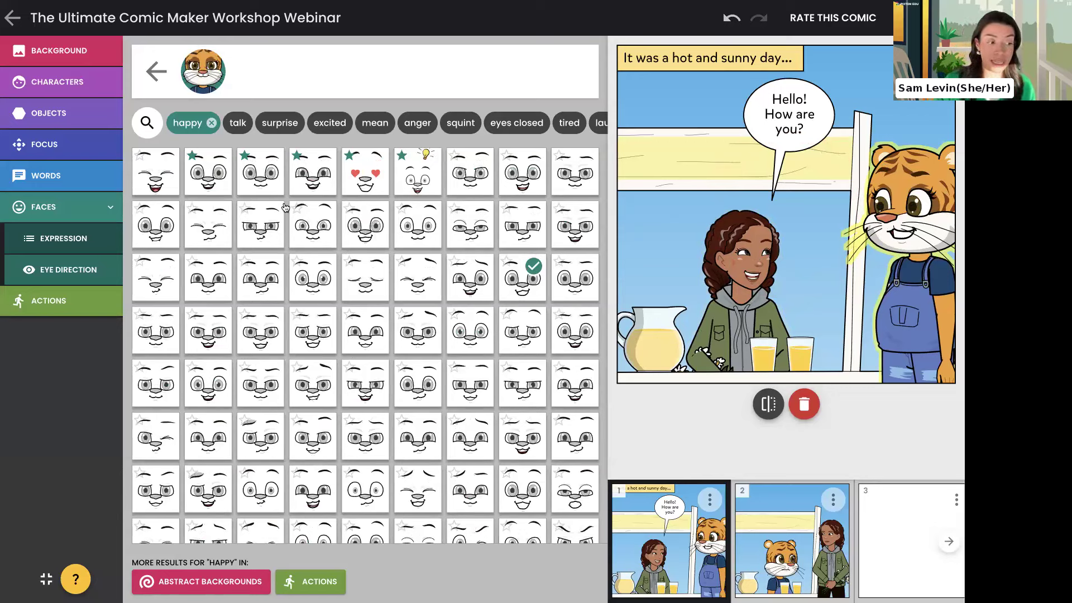
# Move the tiger closer to the girl in panel 1 and set its eye direction to straight ahead.
pyautogui.click(88, 275)
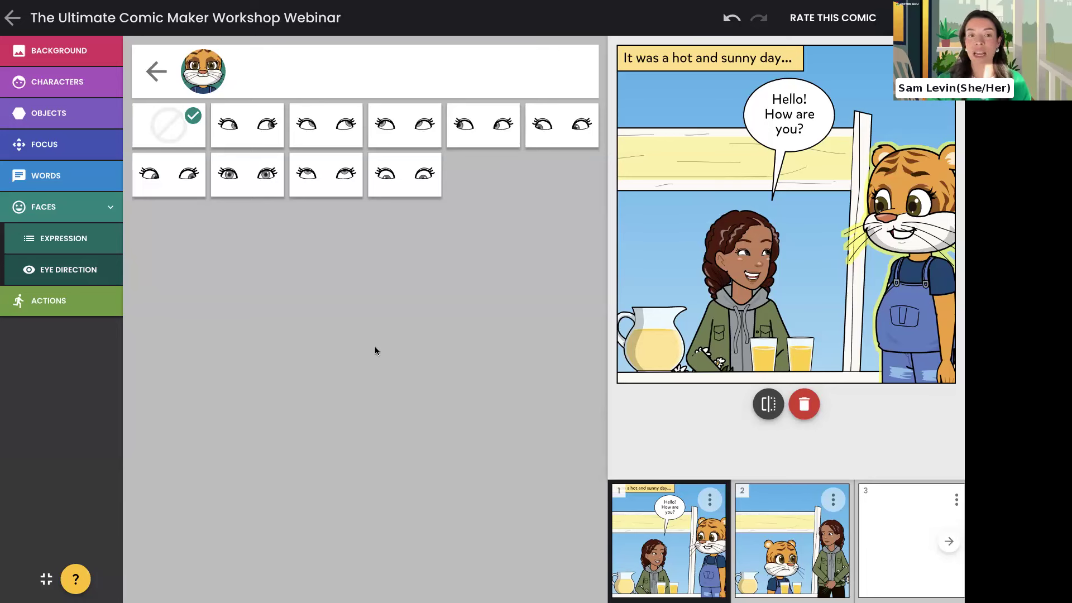
pyautogui.moveTo(889, 229); pyautogui.dragTo(863, 226)
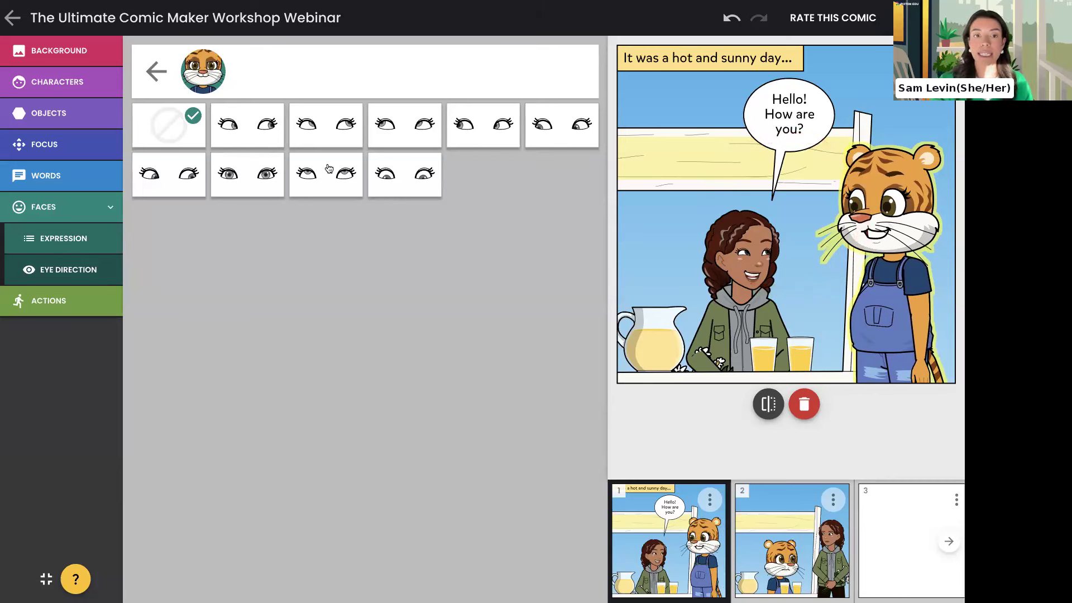
pyautogui.click(264, 172)
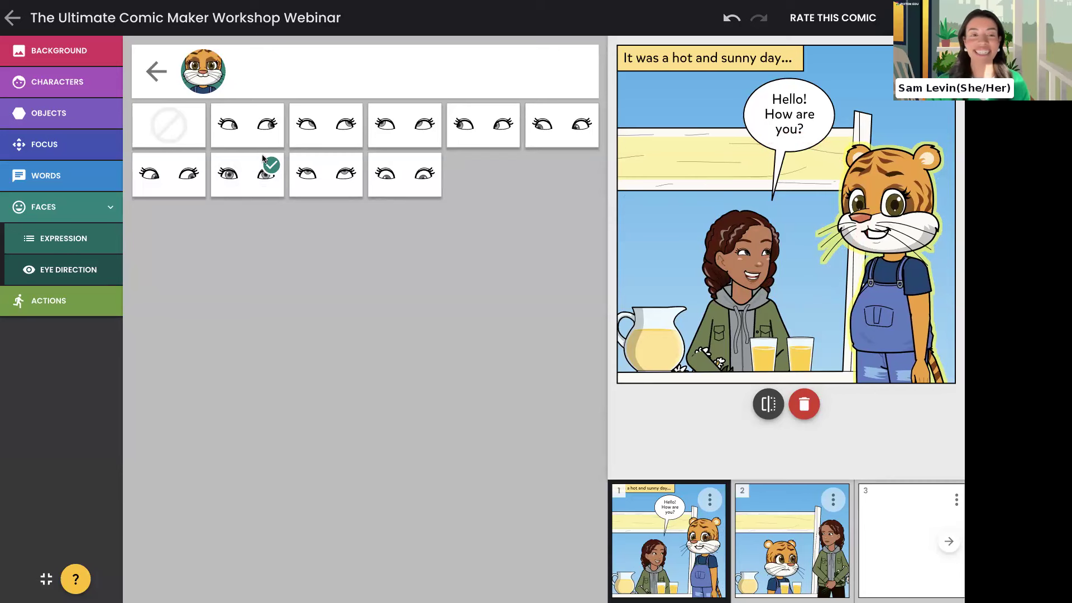
# Try an upward eye direction on the girl in panel 1, then set her eyes to look straight ahead.
pyautogui.click(734, 265)
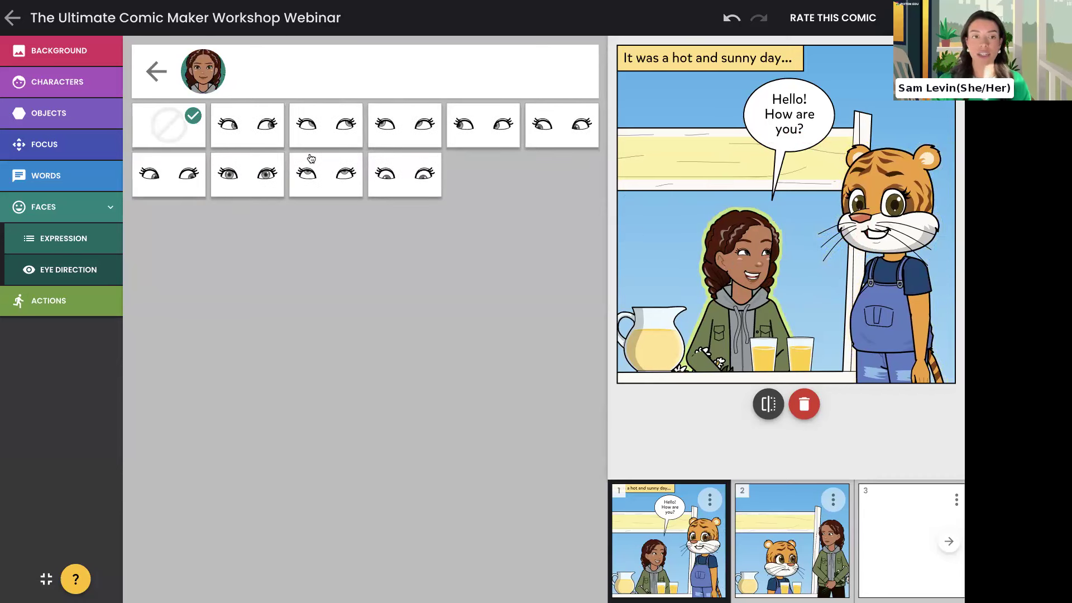
pyautogui.click(398, 123)
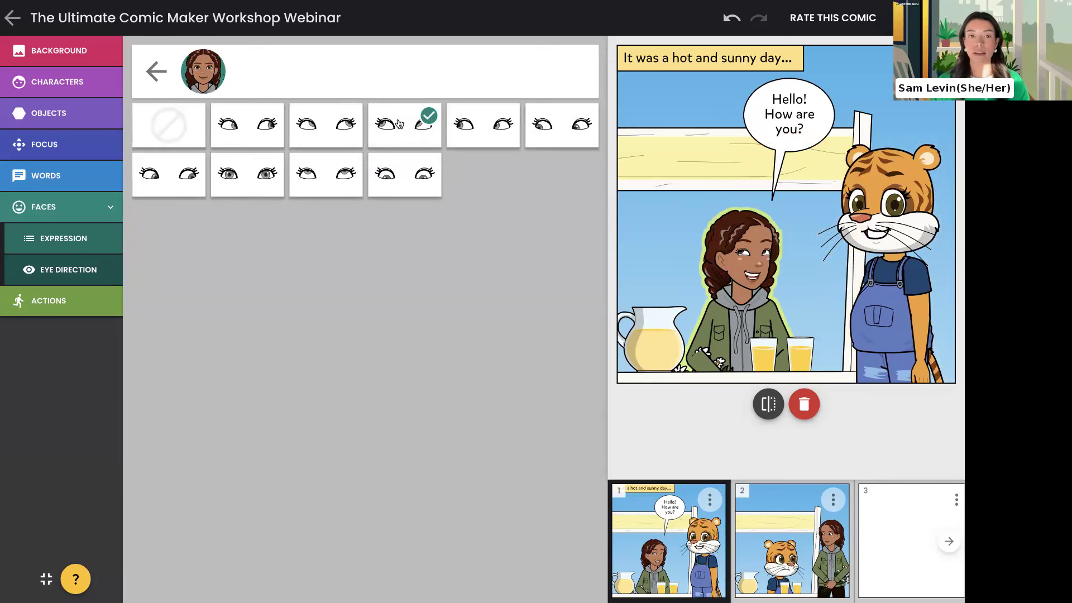
pyautogui.click(260, 171)
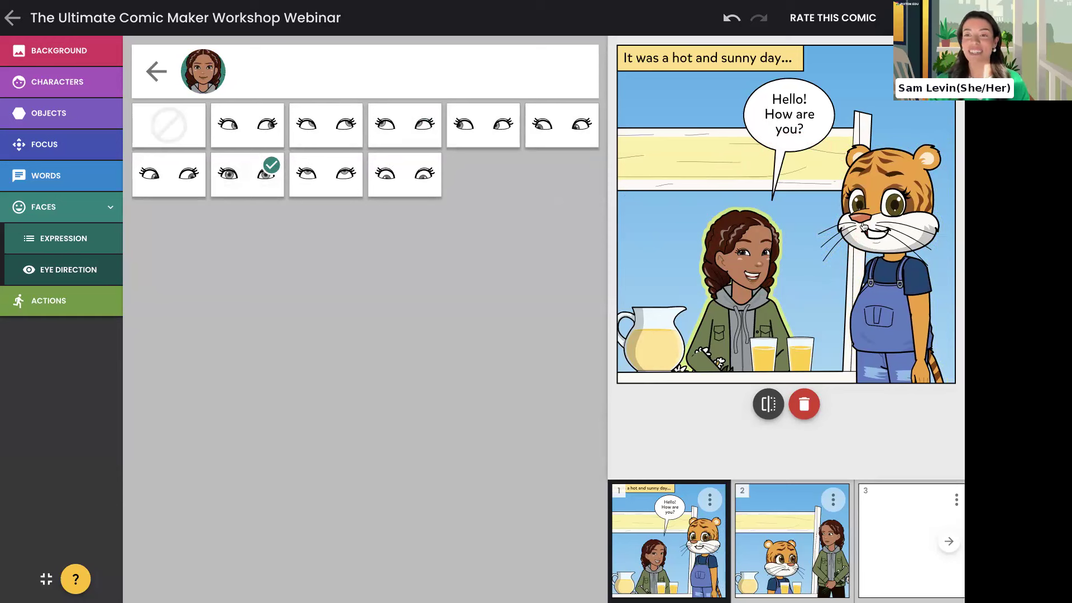
# Review the girl's happy faces, then cycle through the tiger's expression, eye direction, body pose, effect, outfit and speech options.
pyautogui.click(151, 70)
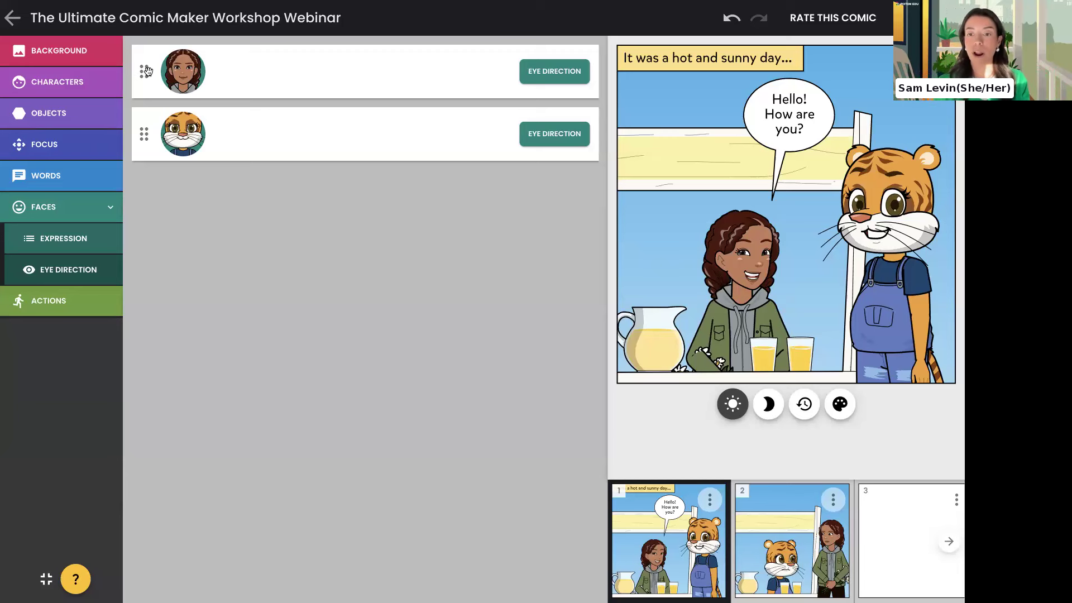
pyautogui.click(62, 239)
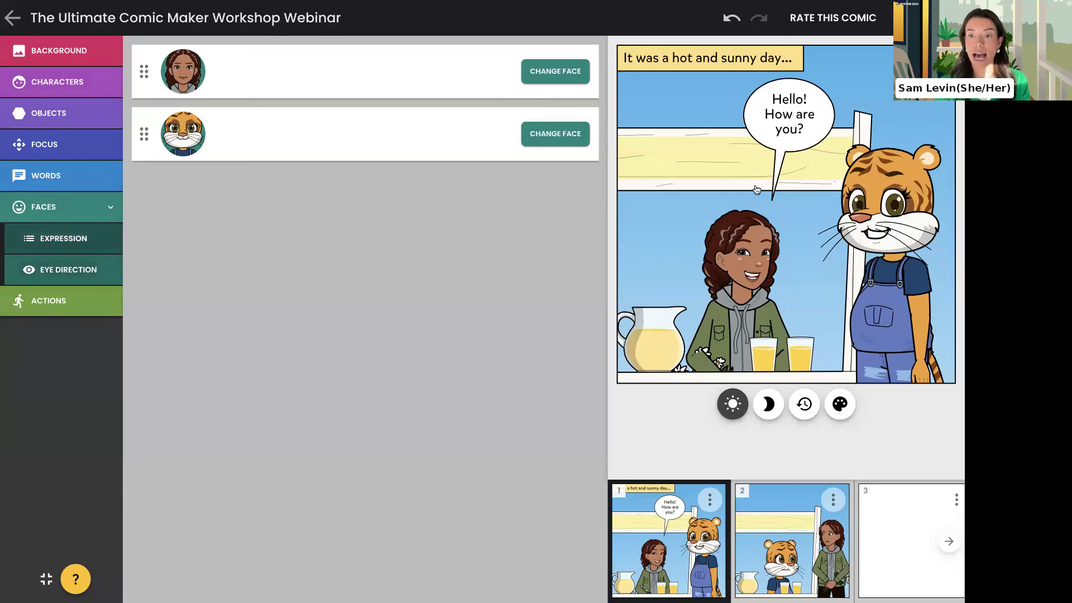
pyautogui.click(744, 241)
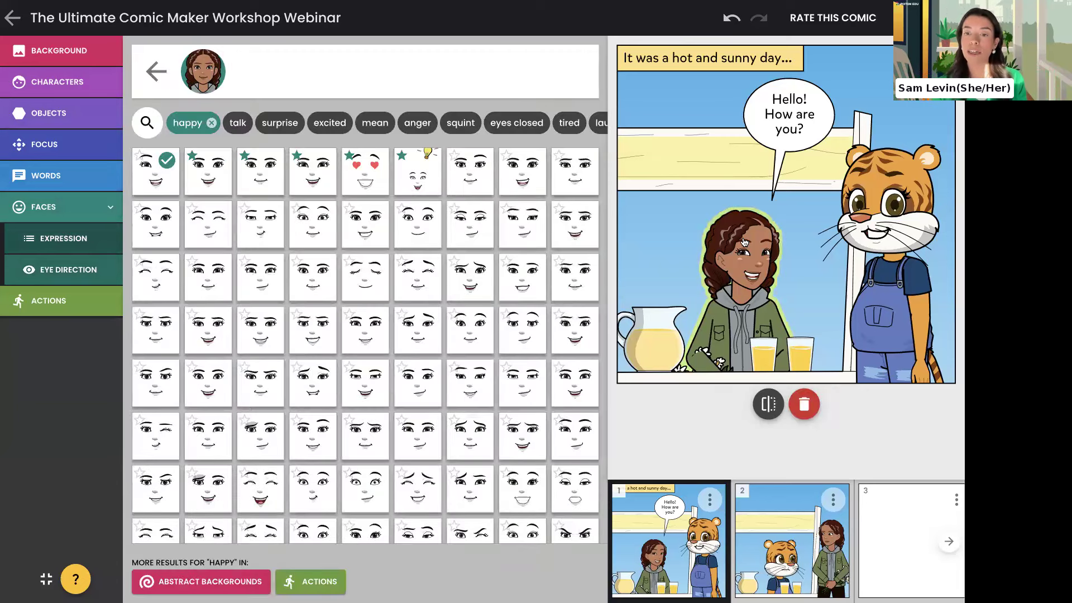
pyautogui.click(889, 202)
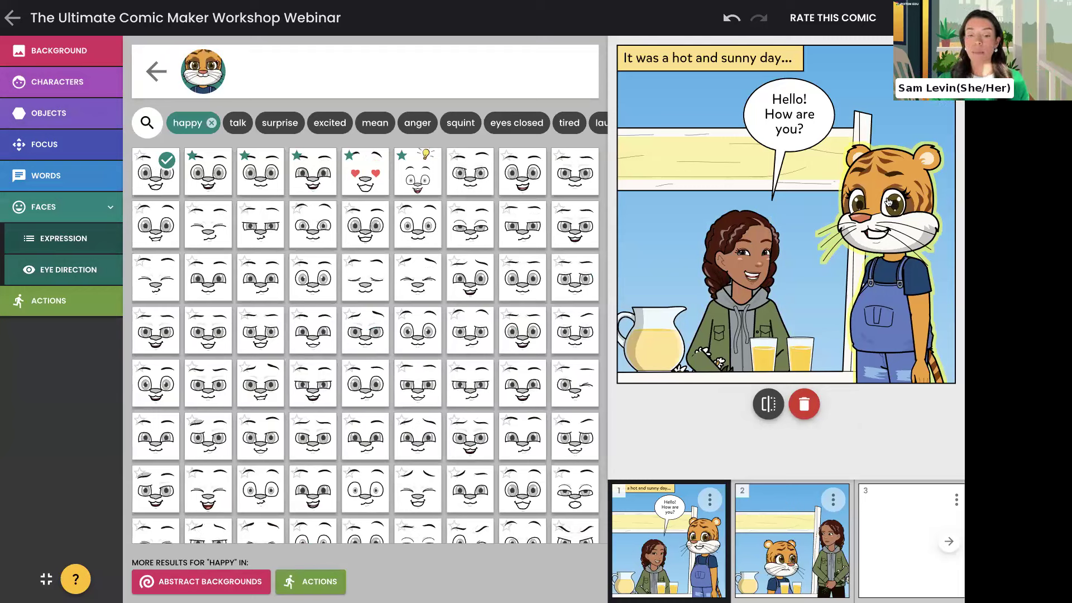
pyautogui.click(889, 202)
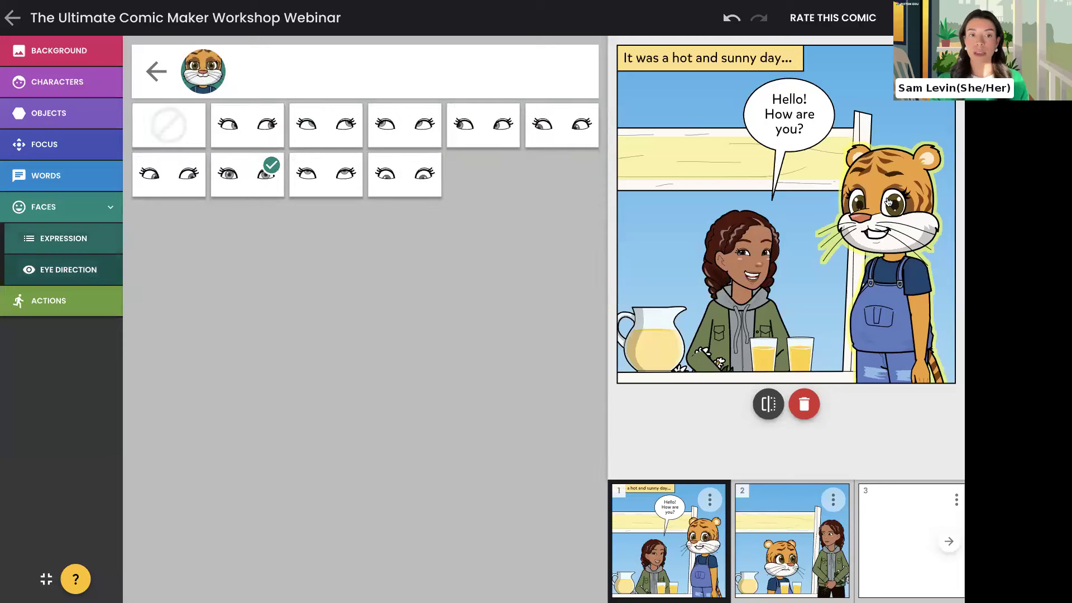
pyautogui.click(889, 202)
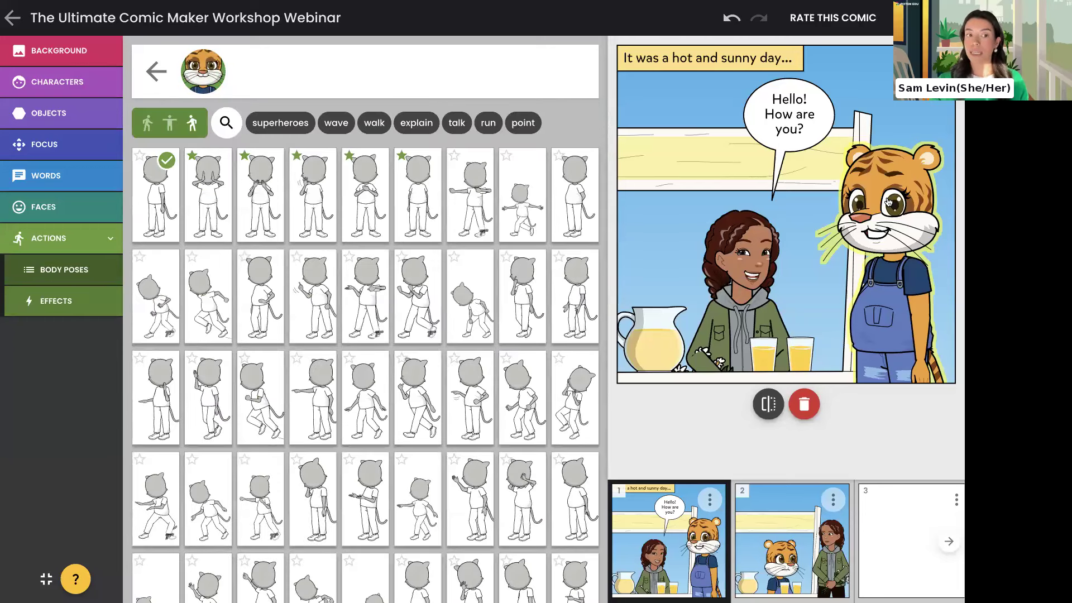
pyautogui.click(889, 202)
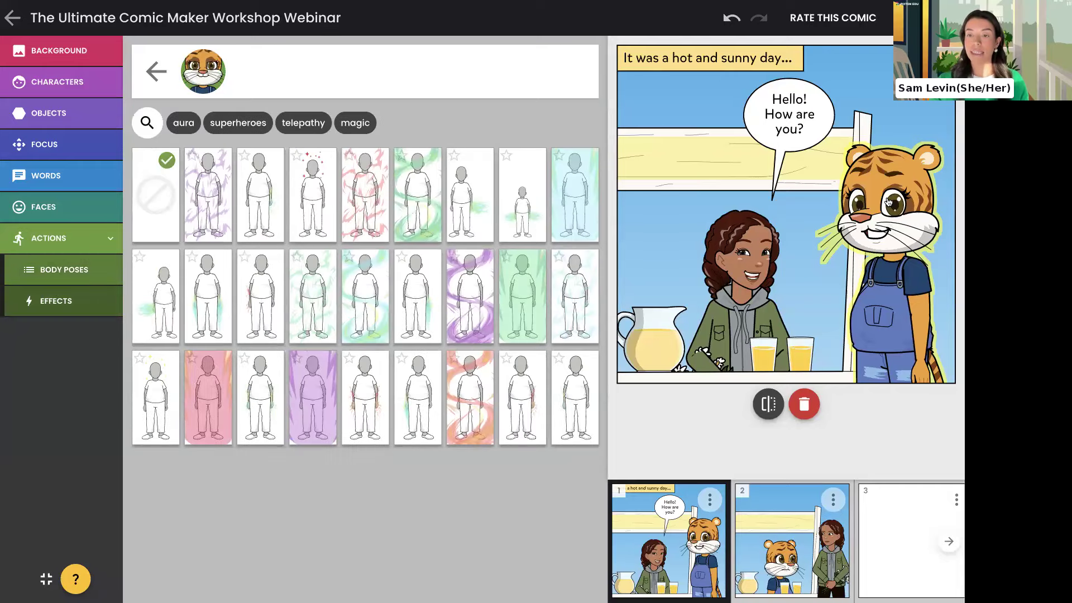
pyautogui.click(889, 202)
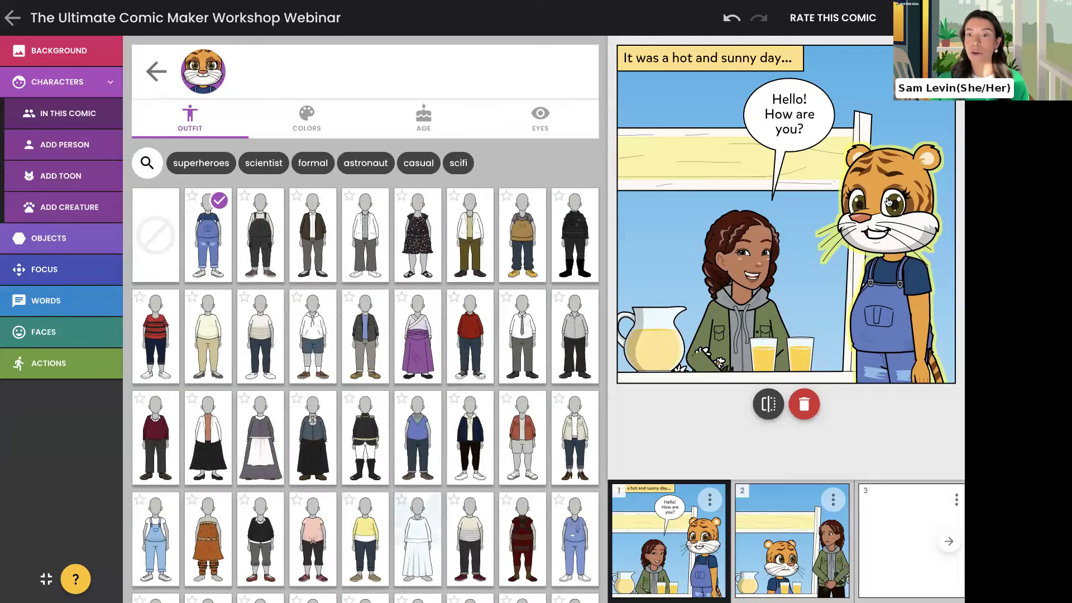
pyautogui.click(890, 202)
pyautogui.click(889, 203)
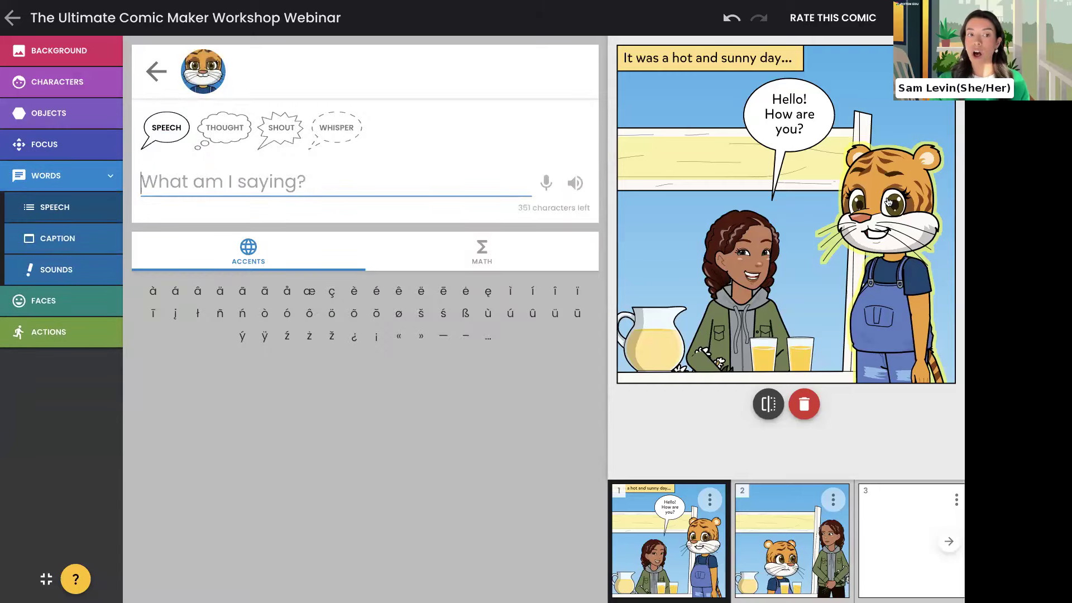
pyautogui.click(889, 202)
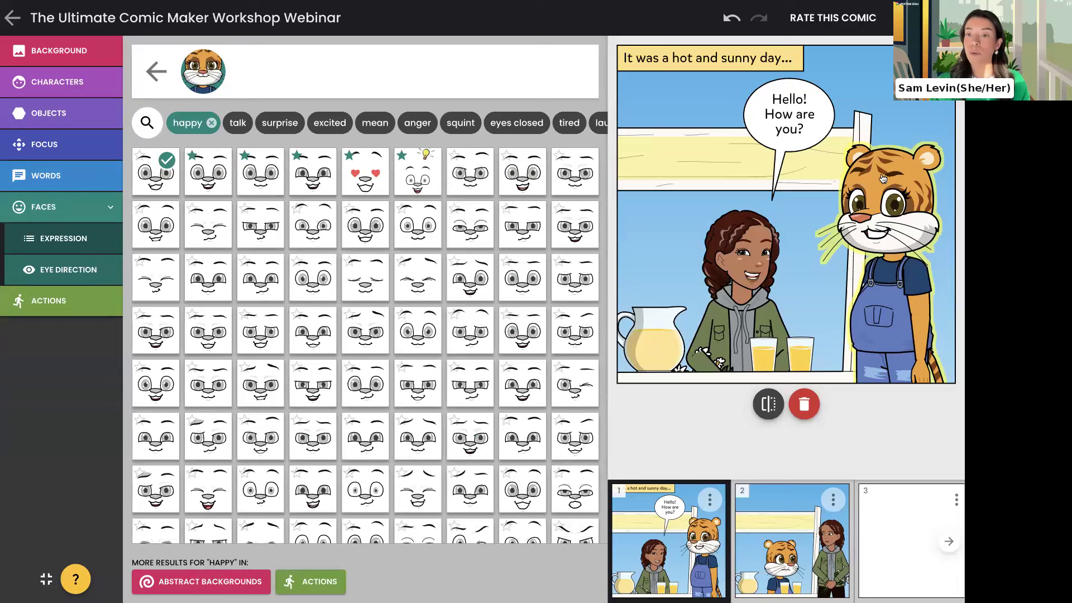
# Turn the tiger in panel 1 to face front and give it a waving body pose.
pyautogui.click(883, 179)
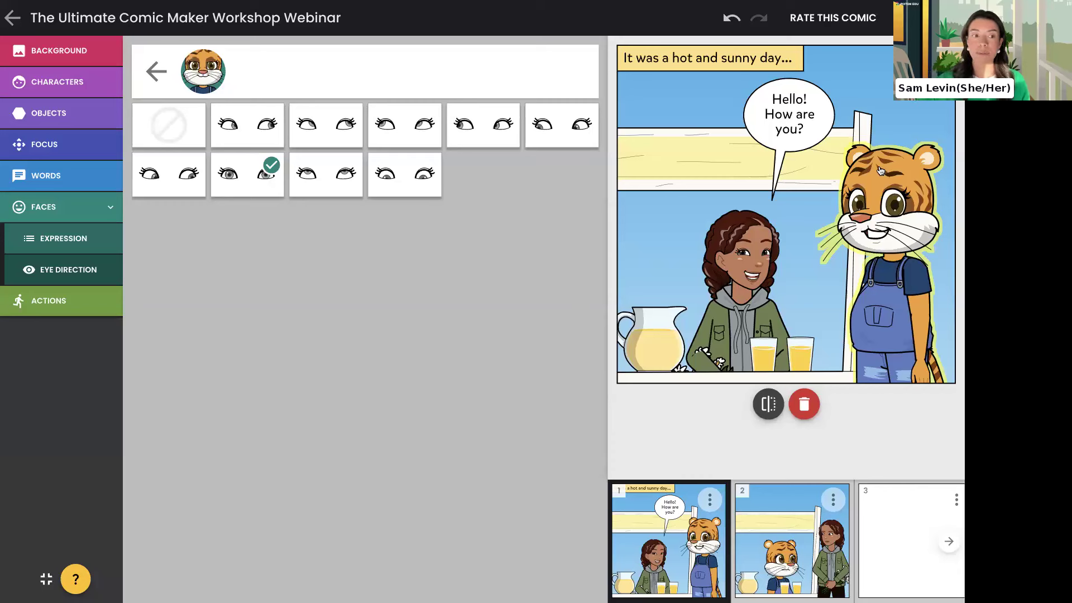
pyautogui.click(49, 301)
pyautogui.click(54, 272)
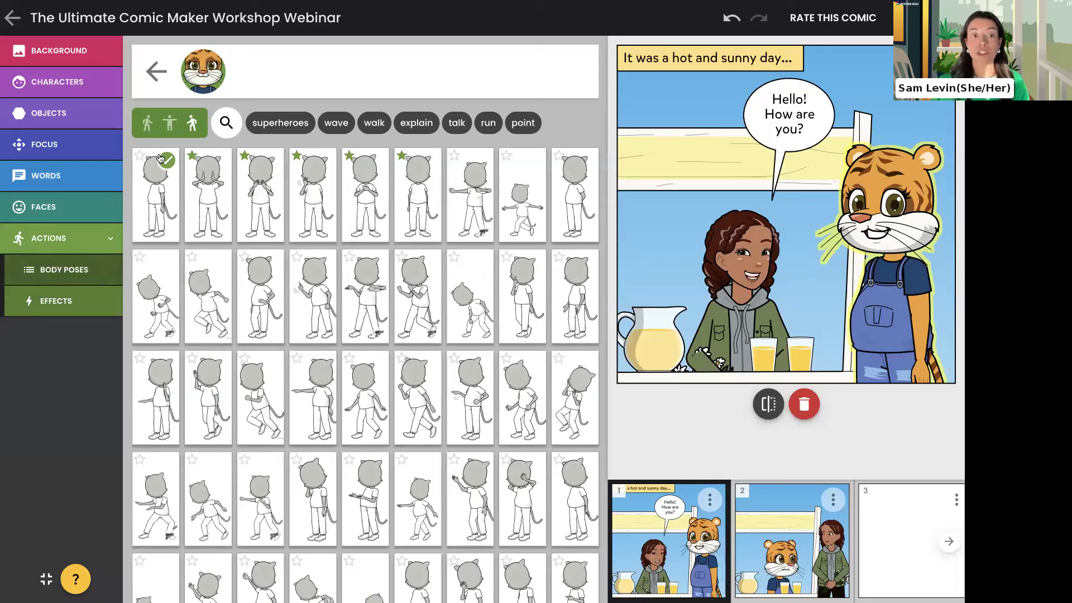
pyautogui.click(225, 124)
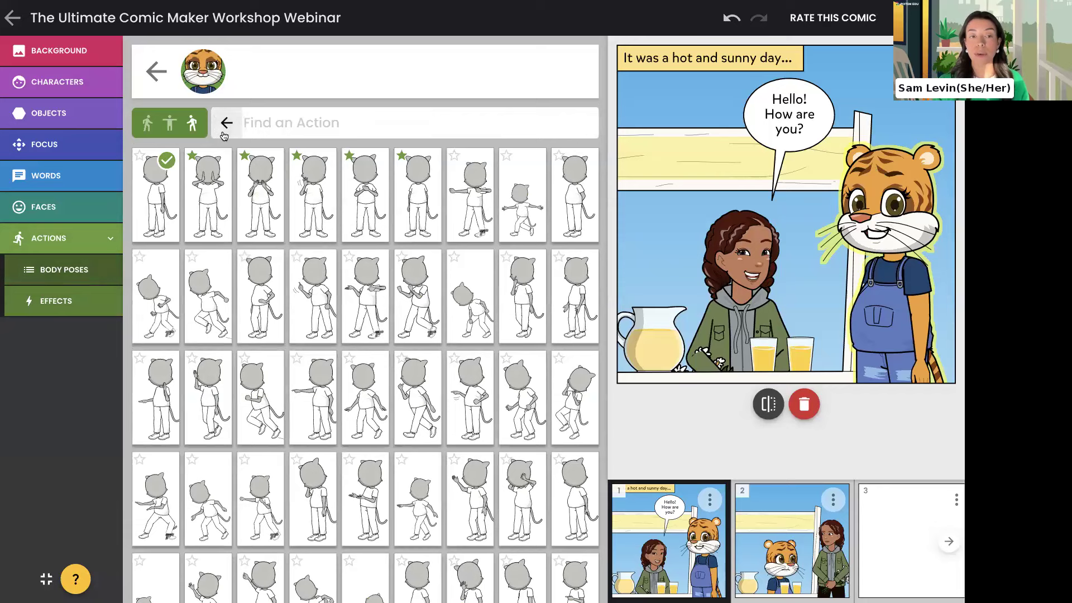
pyautogui.click(226, 123)
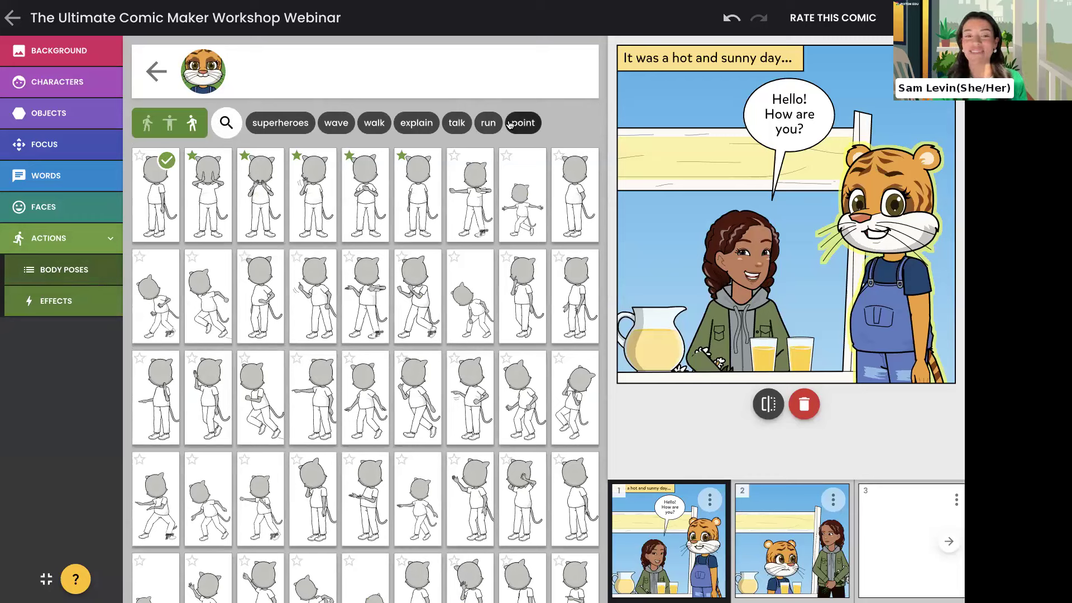
pyautogui.click(170, 124)
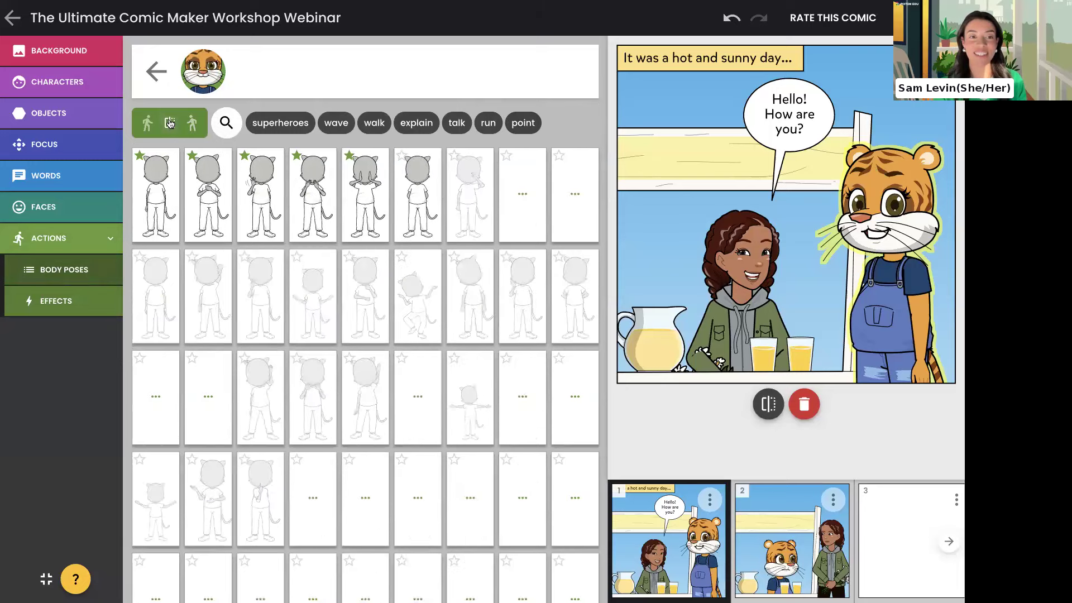
pyautogui.click(248, 202)
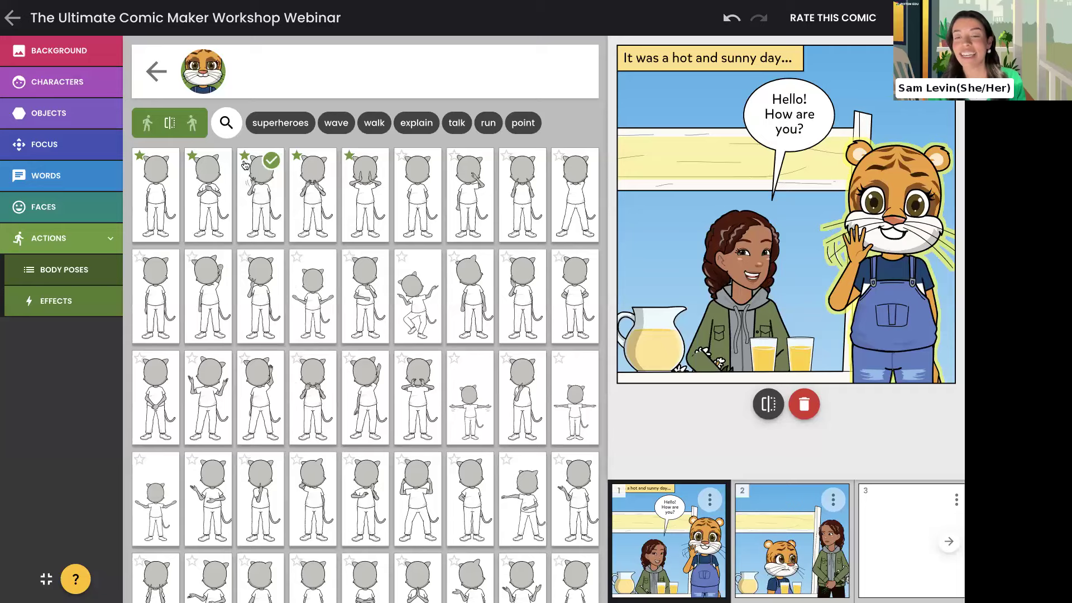
# Give the girl in panel 1 a pose with both arms raised, then move her and her speech bubble slightly lower and farther from the tiger.
pyautogui.click(741, 271)
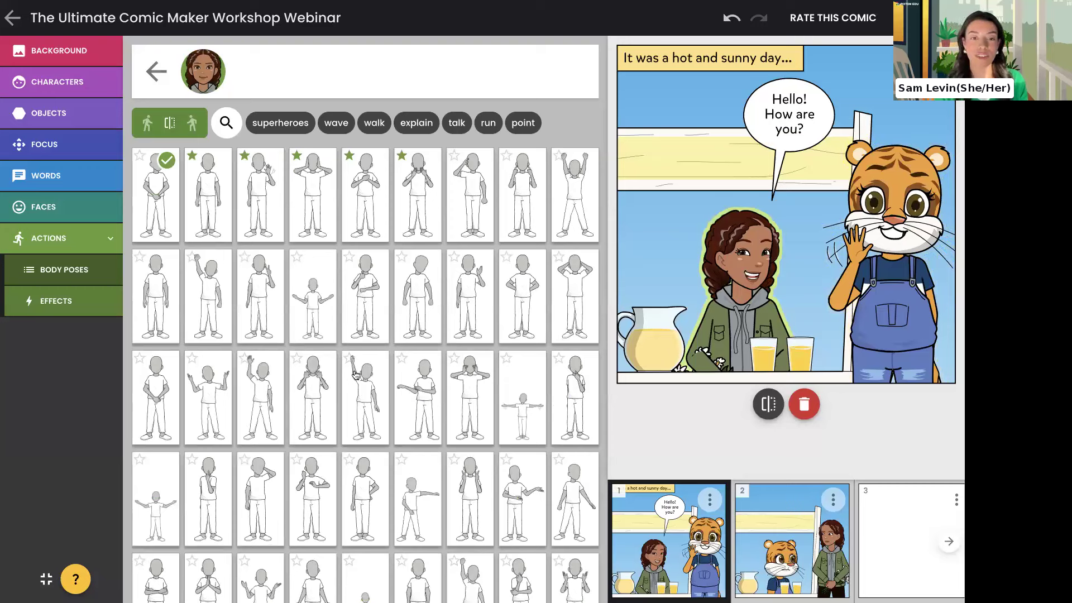
pyautogui.click(460, 323)
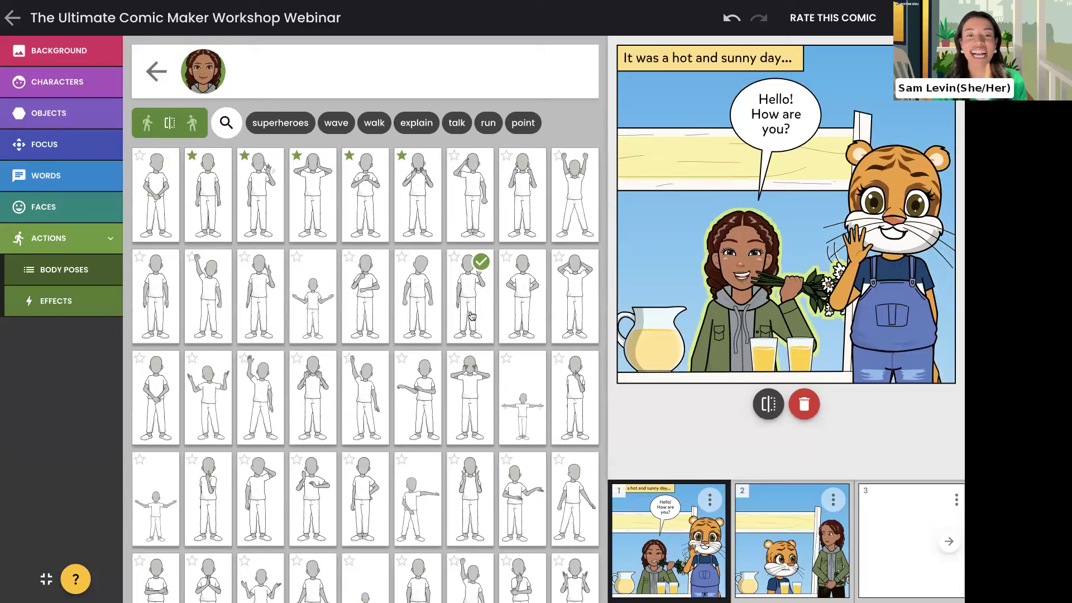
pyautogui.click(561, 231)
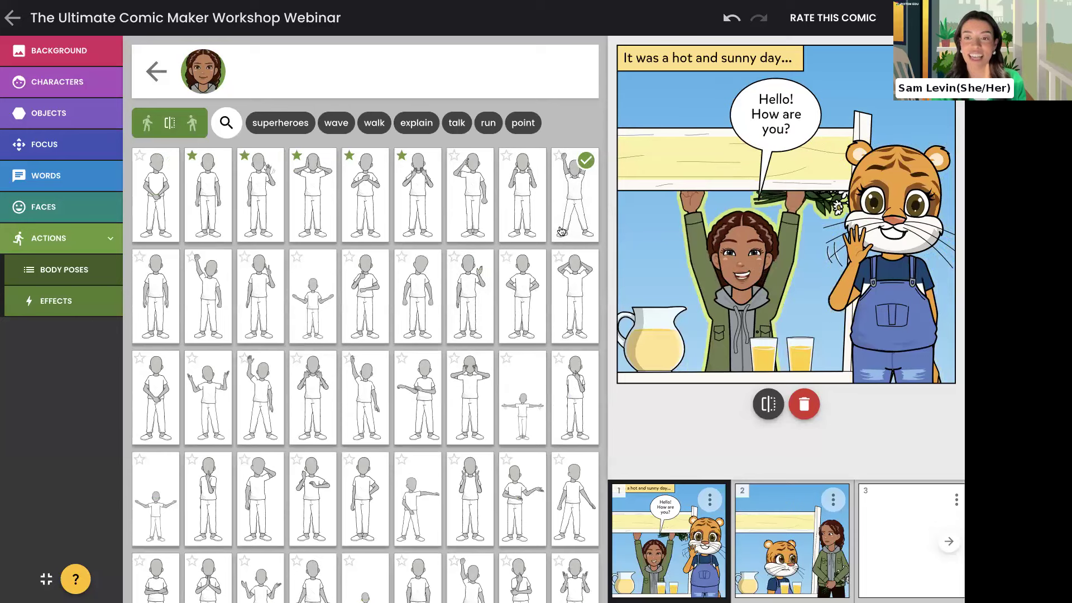
pyautogui.moveTo(732, 258); pyautogui.dragTo(714, 282)
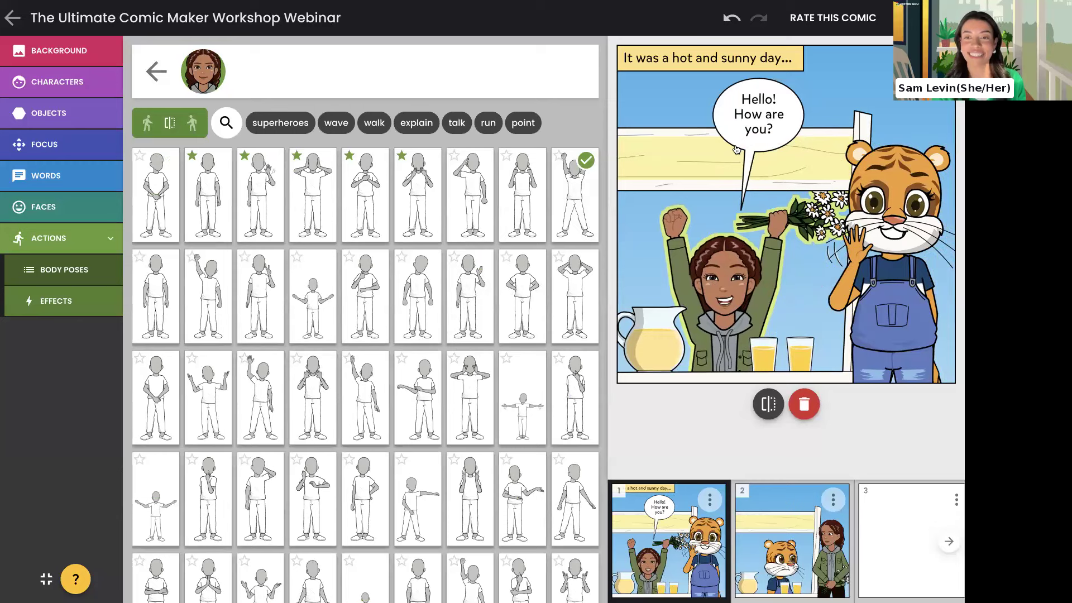
pyautogui.moveTo(736, 149); pyautogui.dragTo(720, 162)
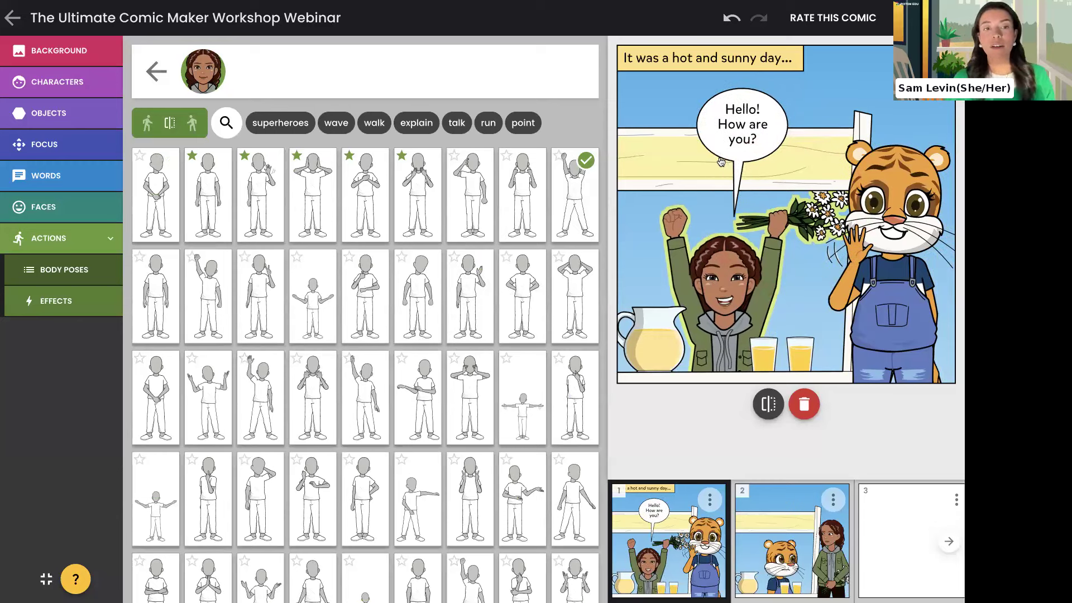
# Search the girl's body poses for "run" and look over the running poses.
pyautogui.click(226, 124)
pyautogui.write('run')
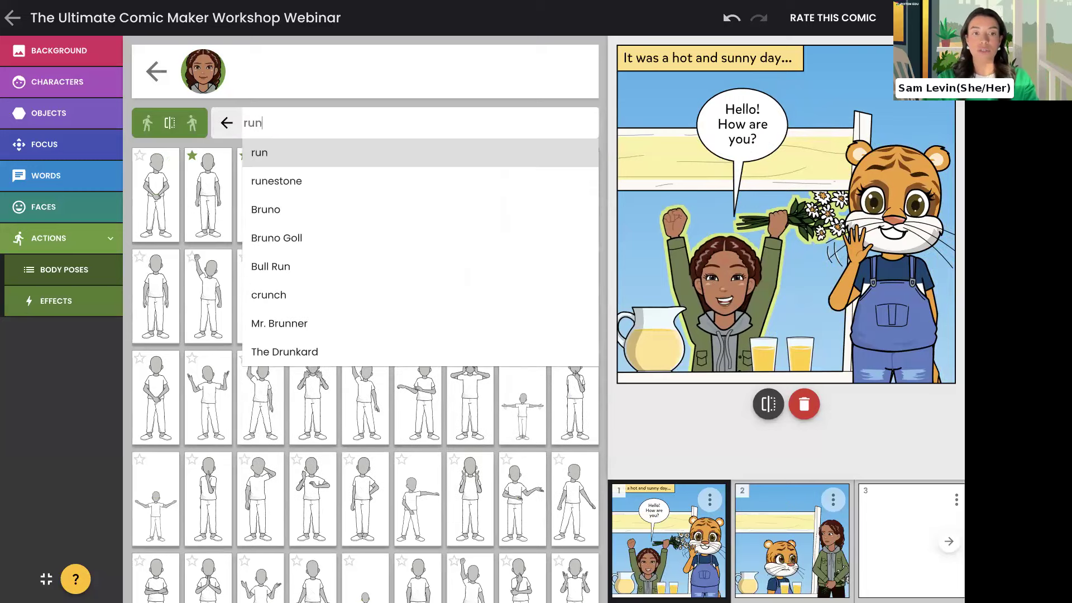
pyautogui.click(324, 152)
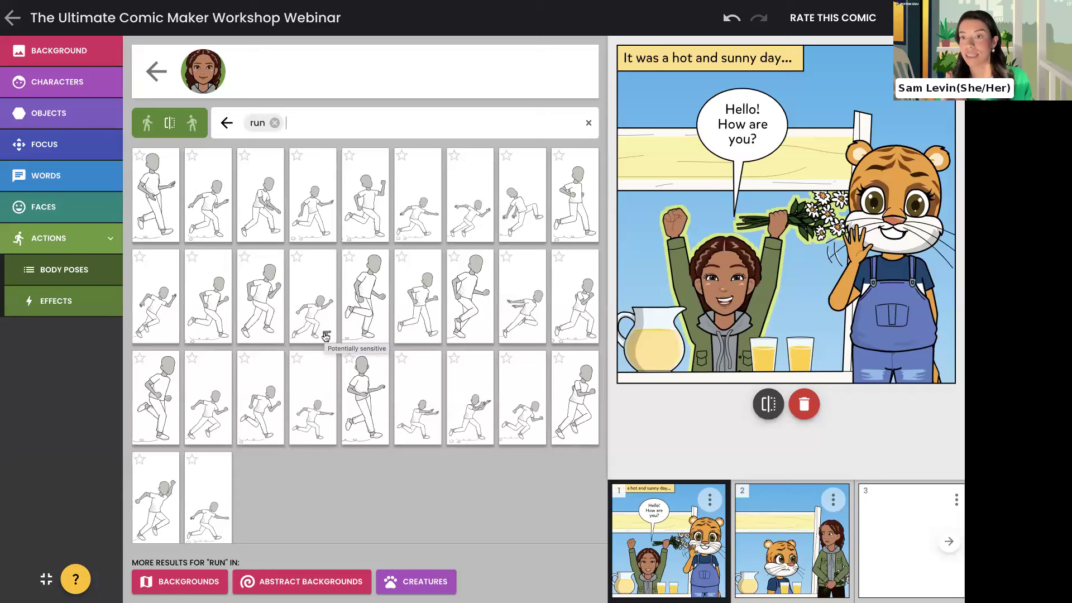
pyautogui.click(157, 76)
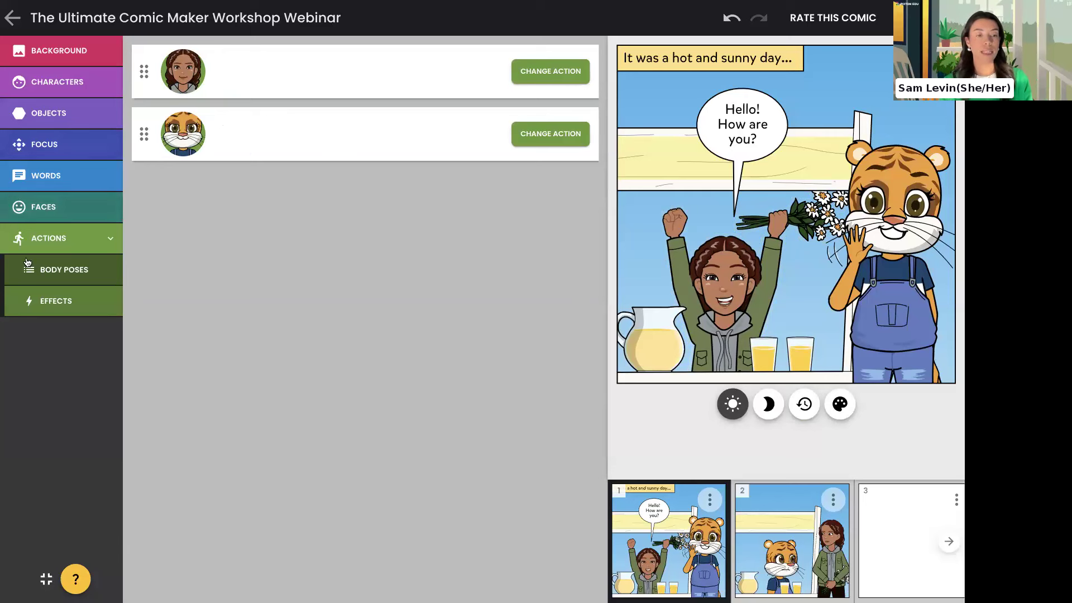
# Add the yellow sparkle effect around the girl in panel 1, comparing it with no effect.
pyautogui.click(42, 305)
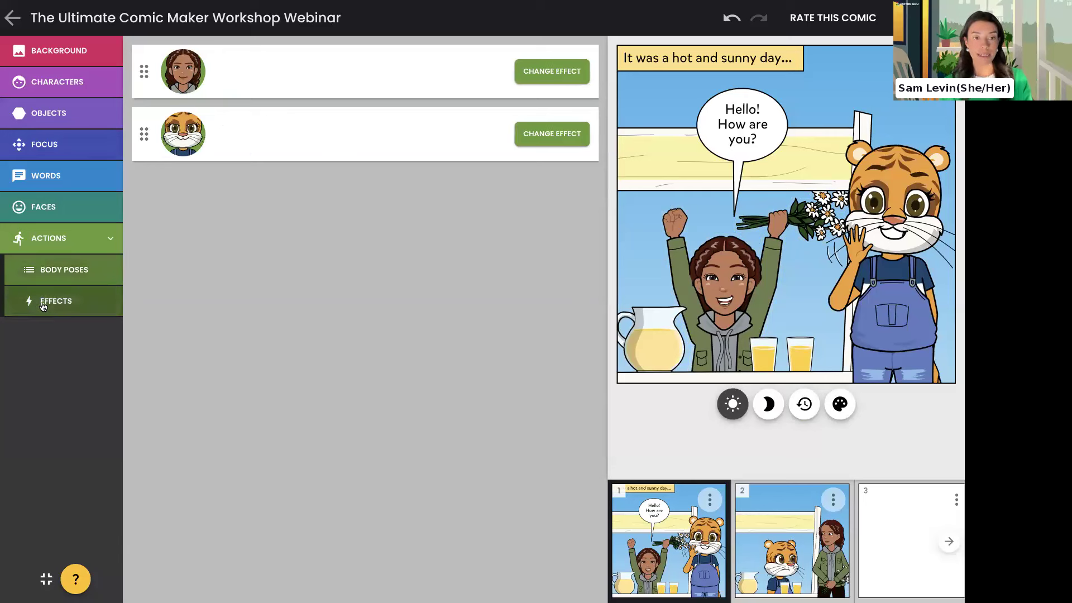
pyautogui.click(552, 73)
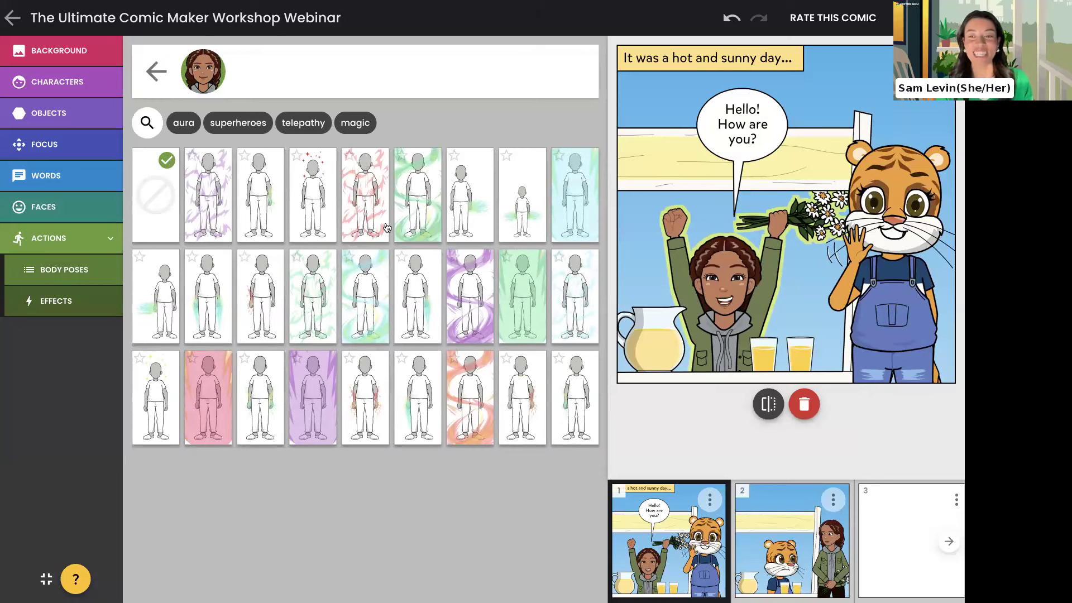
pyautogui.click(165, 401)
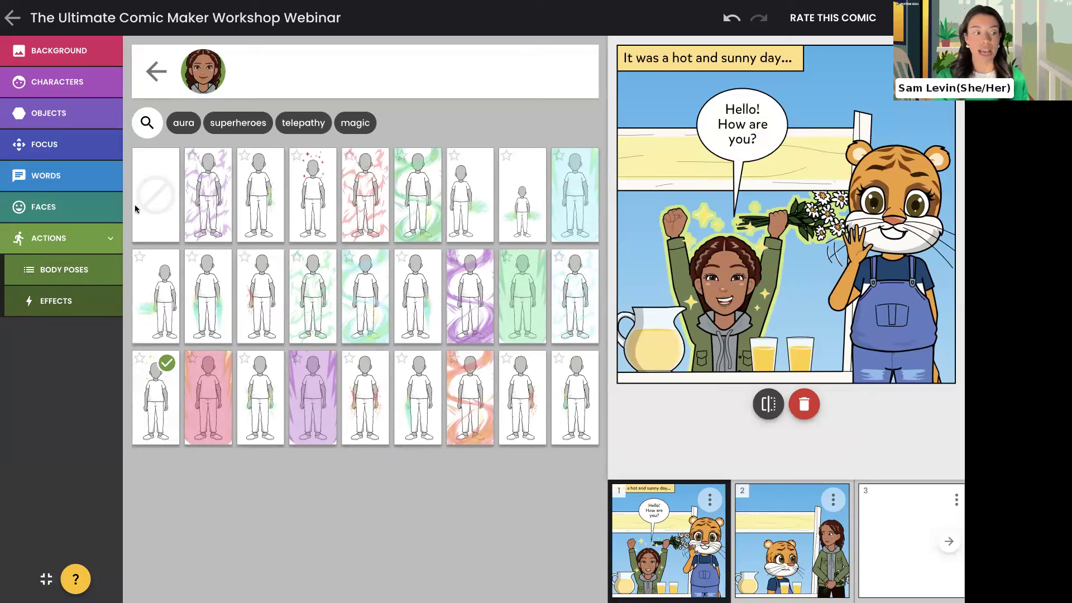
pyautogui.click(159, 202)
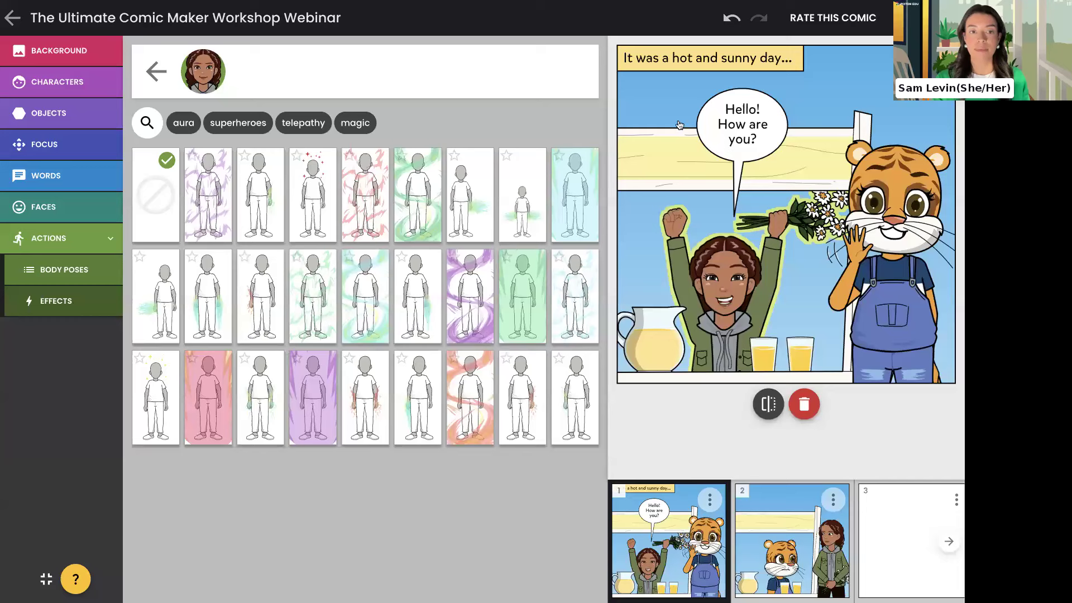
pyautogui.click(157, 411)
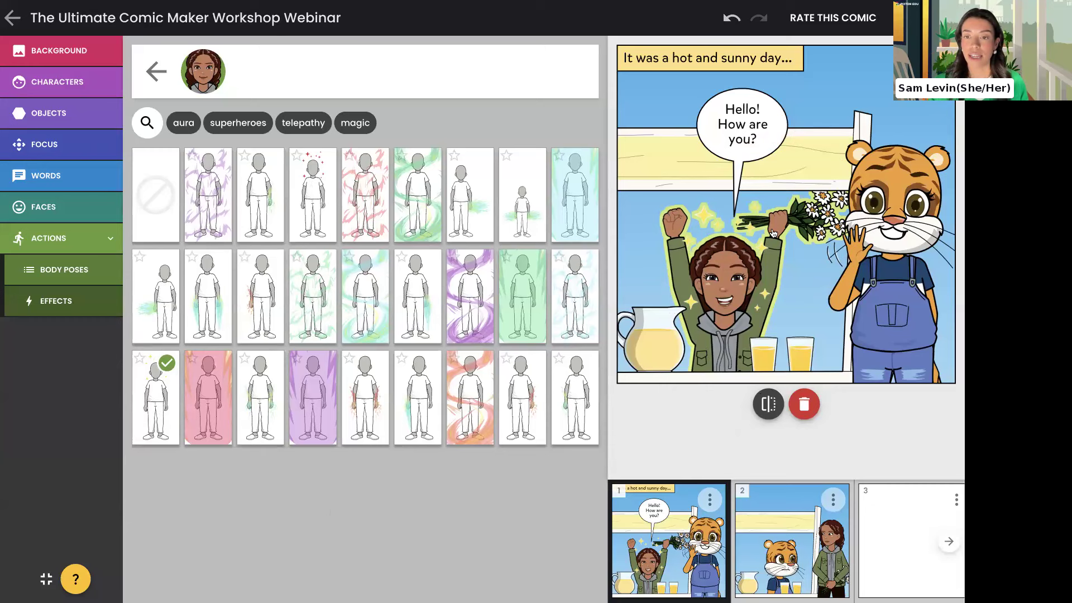
# Try the night look and the old-fashioned sepia look on panel 1.
pyautogui.click(630, 278)
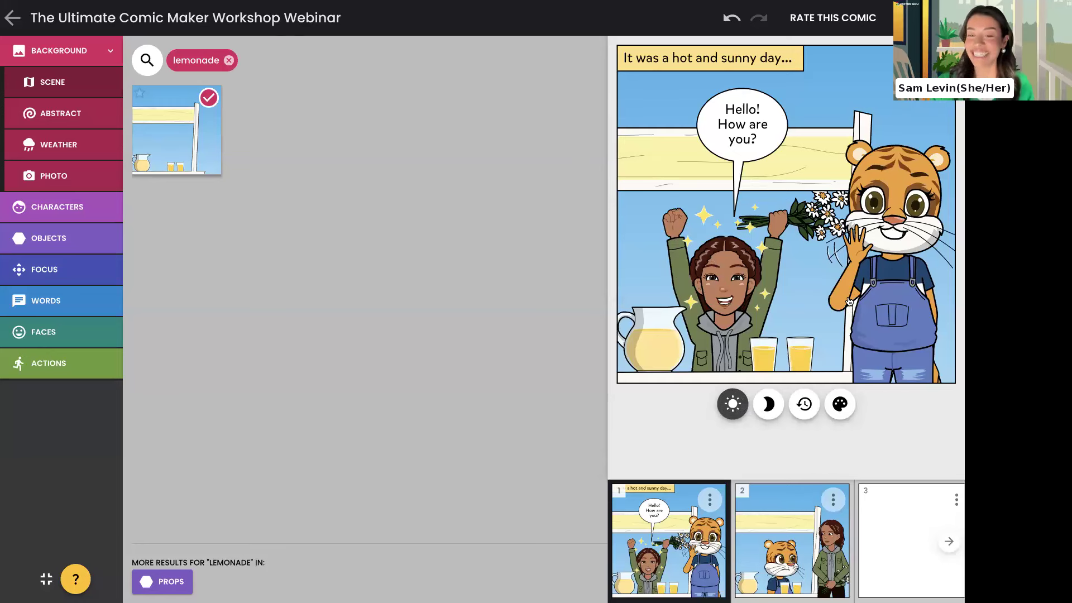
pyautogui.click(765, 411)
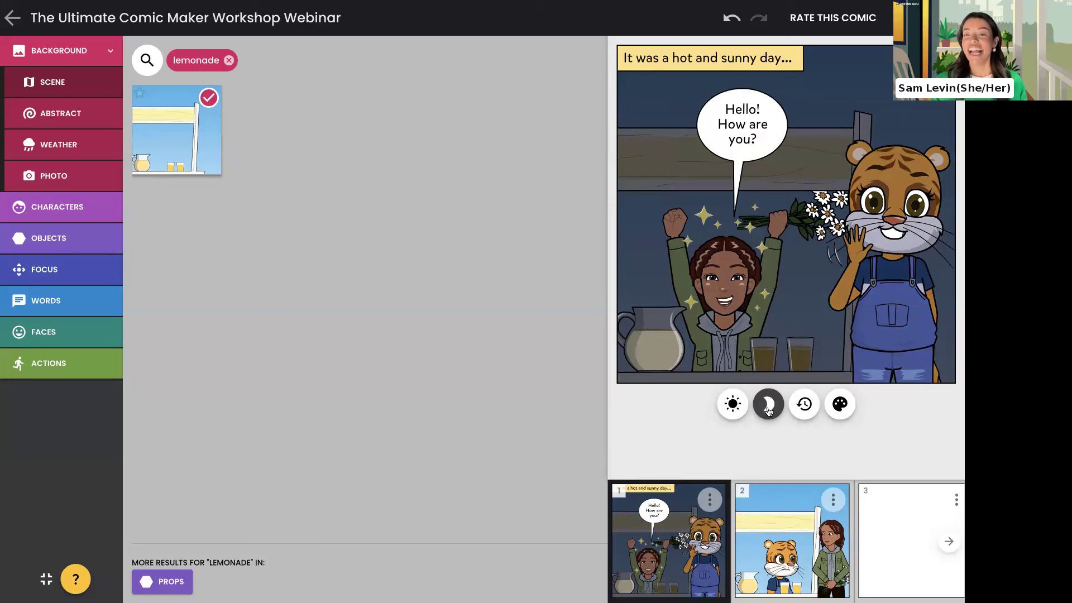
pyautogui.click(805, 405)
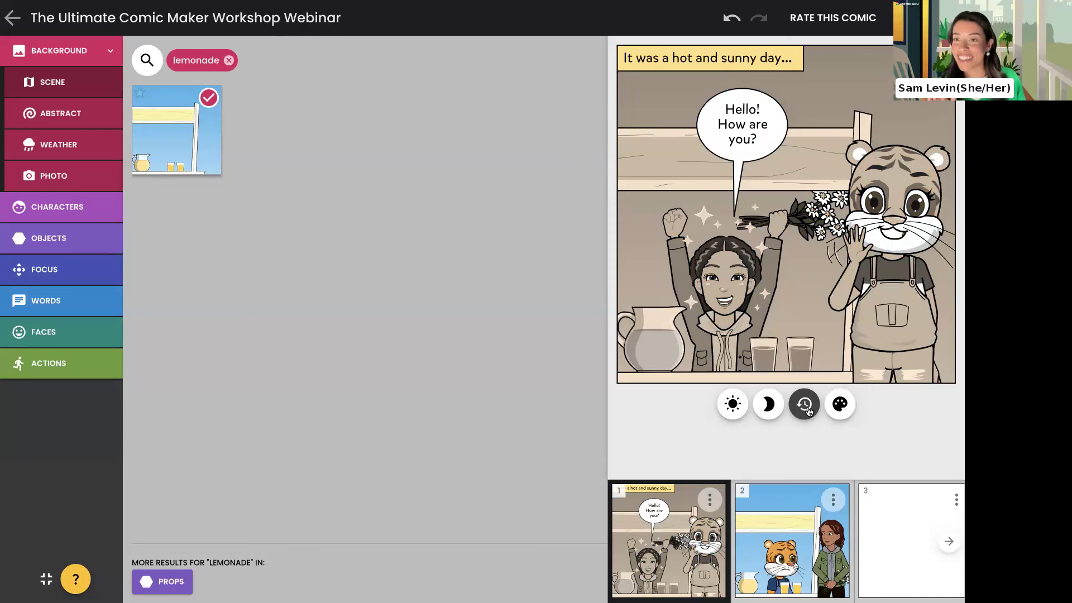
# Try a purple and a yellow background color filter on panel 1.
pyautogui.click(847, 411)
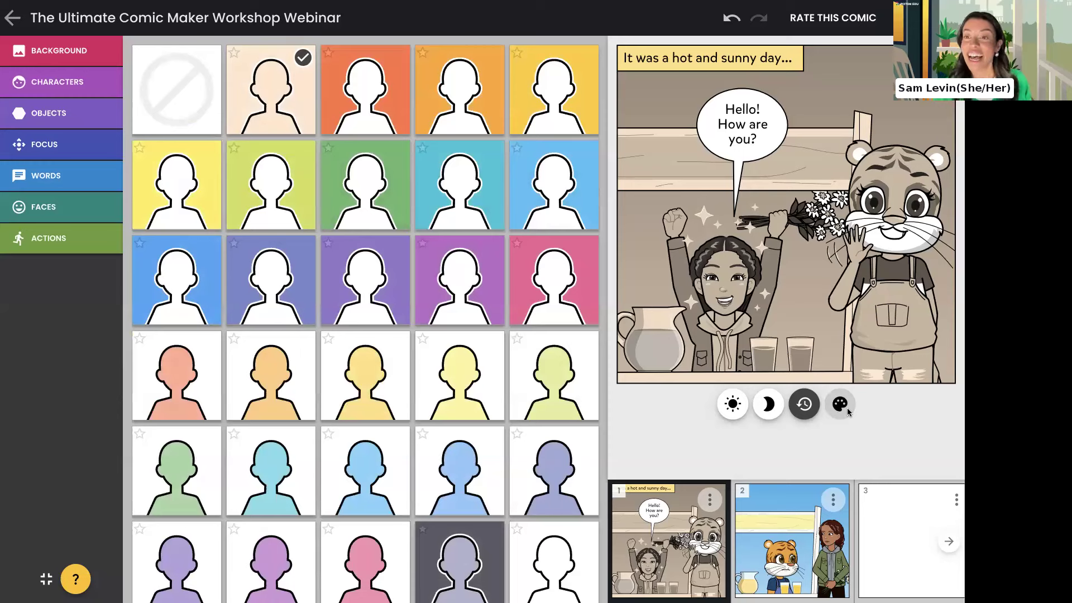
pyautogui.click(365, 288)
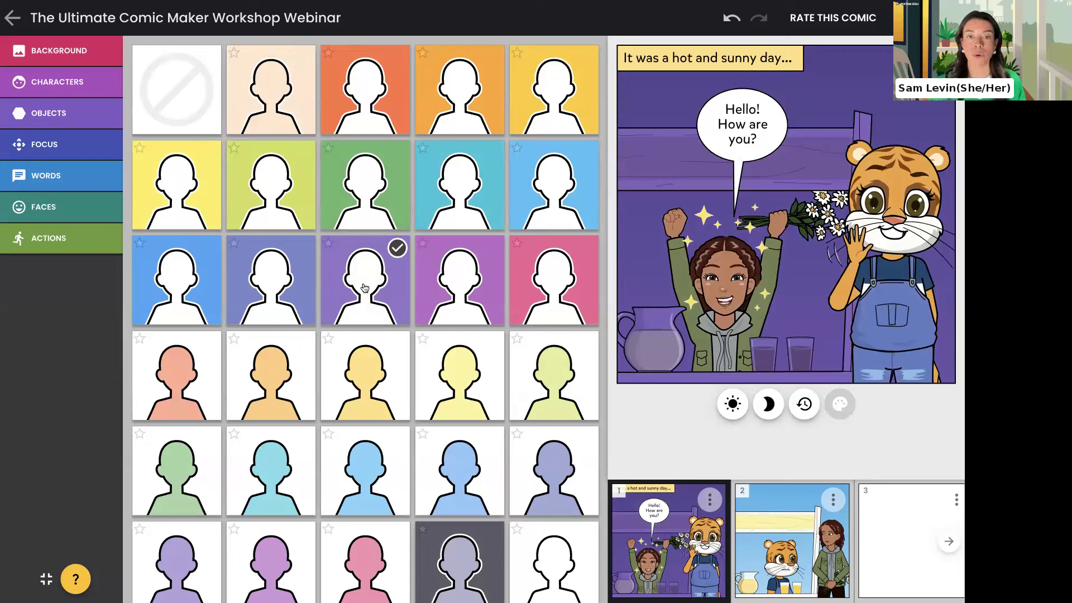
pyautogui.click(151, 203)
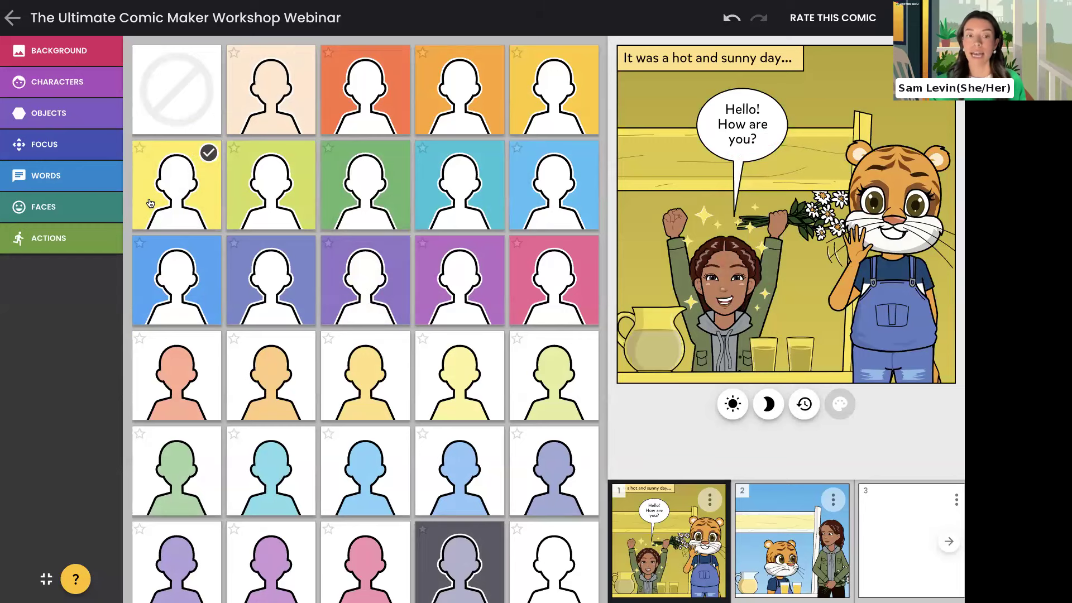
# Try light green, purple and plain white line-art filters on panel 1, then remove the color filter.
pyautogui.scroll(-1, 151, 203)
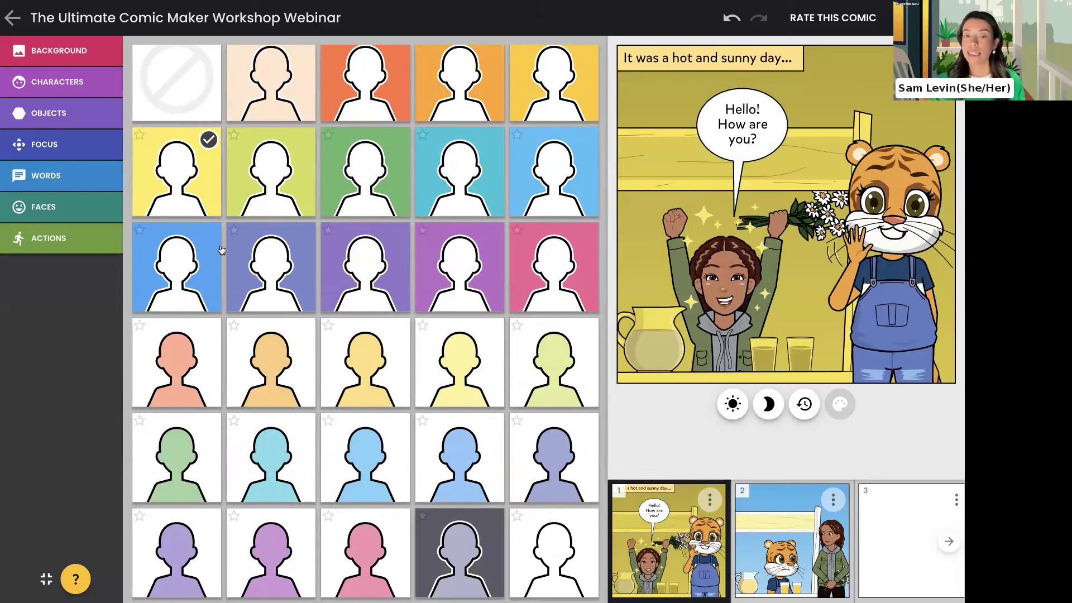
pyautogui.click(558, 393)
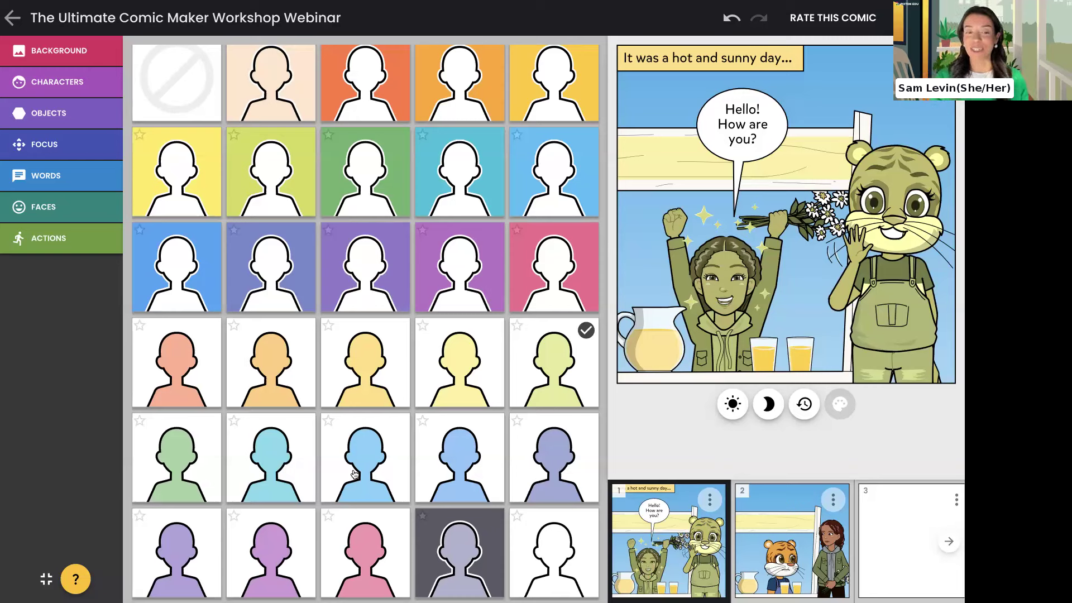
pyautogui.click(198, 545)
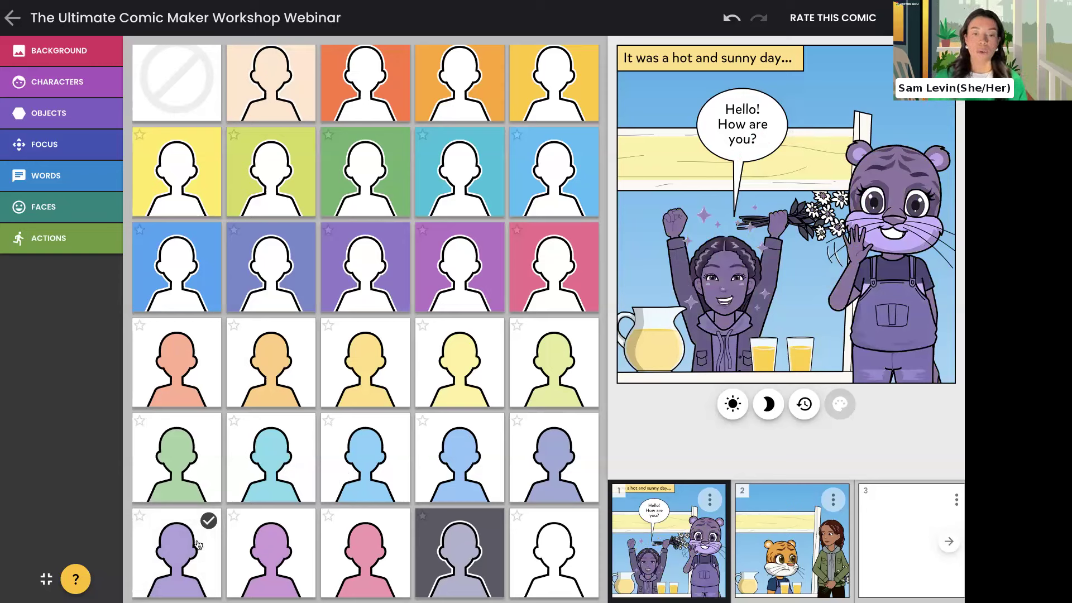
pyautogui.click(550, 546)
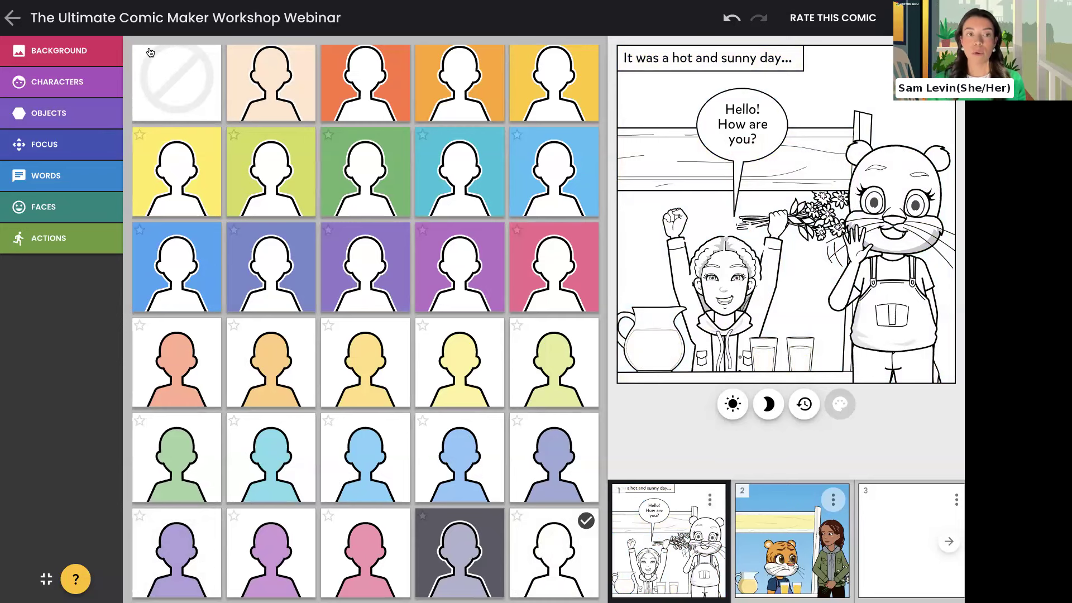
pyautogui.scroll(1, 204, 111)
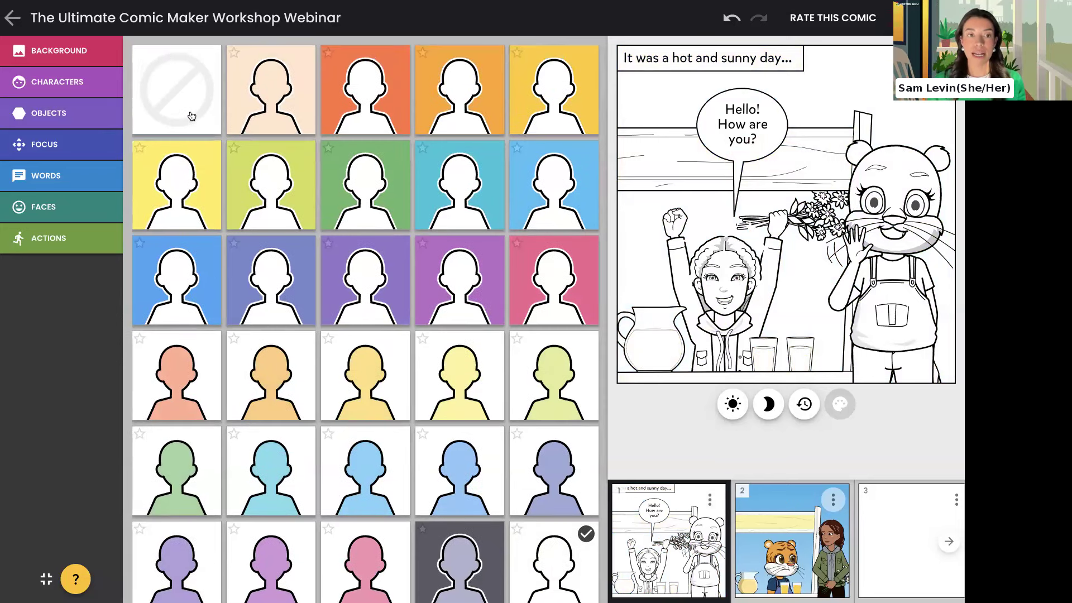
pyautogui.click(191, 115)
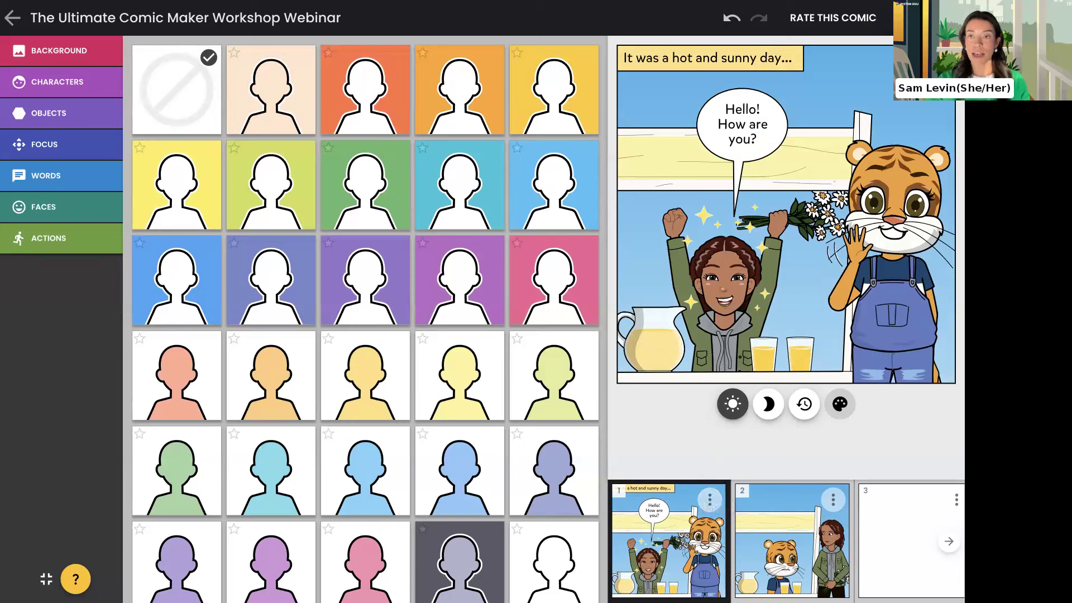
# Leave the panel editor for the comic's overview and switch the coloring version on and off again.
pyautogui.click(12, 17)
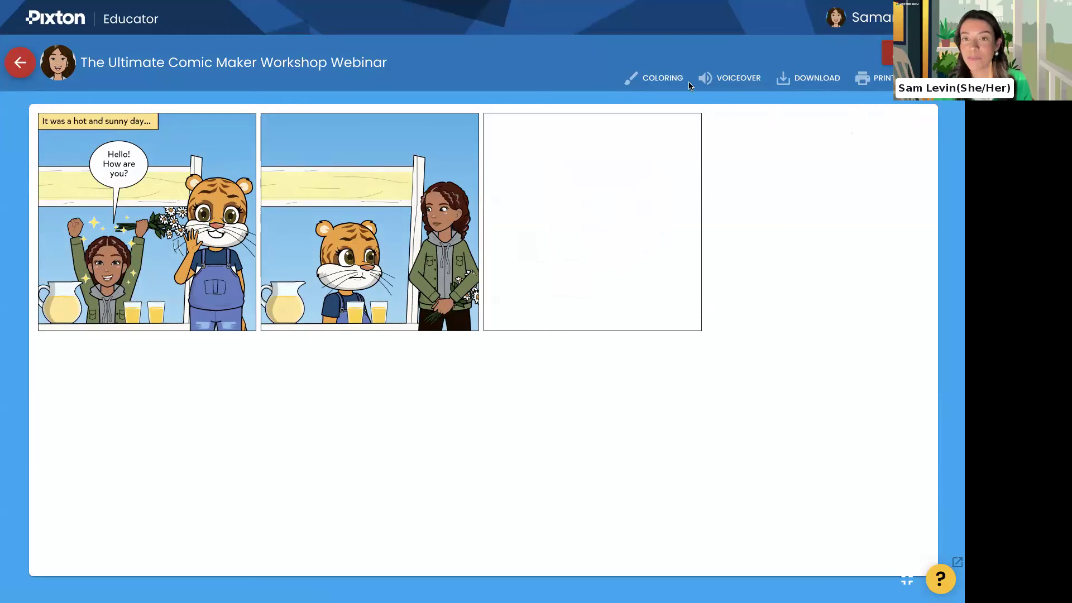
pyautogui.click(644, 79)
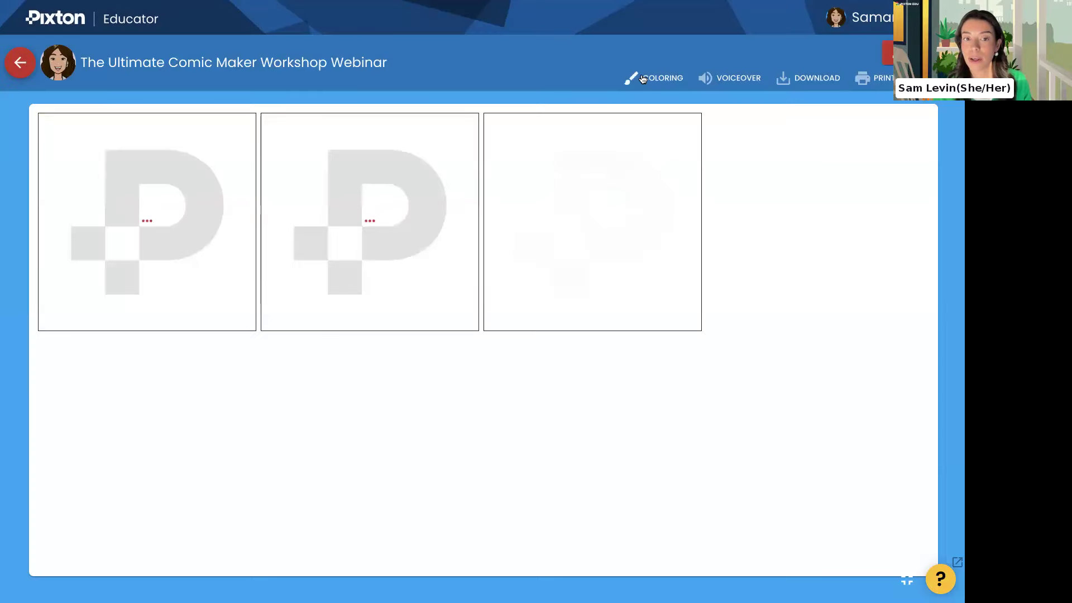
pyautogui.click(662, 82)
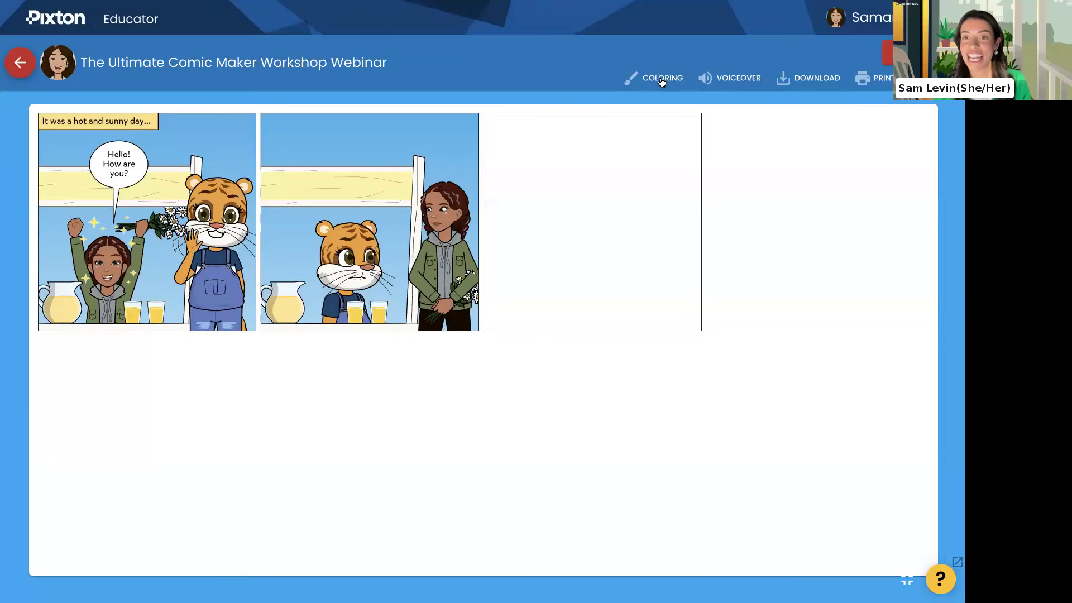
# Try the comic's voiceover from the overview and look at its download options.
pyautogui.click(718, 79)
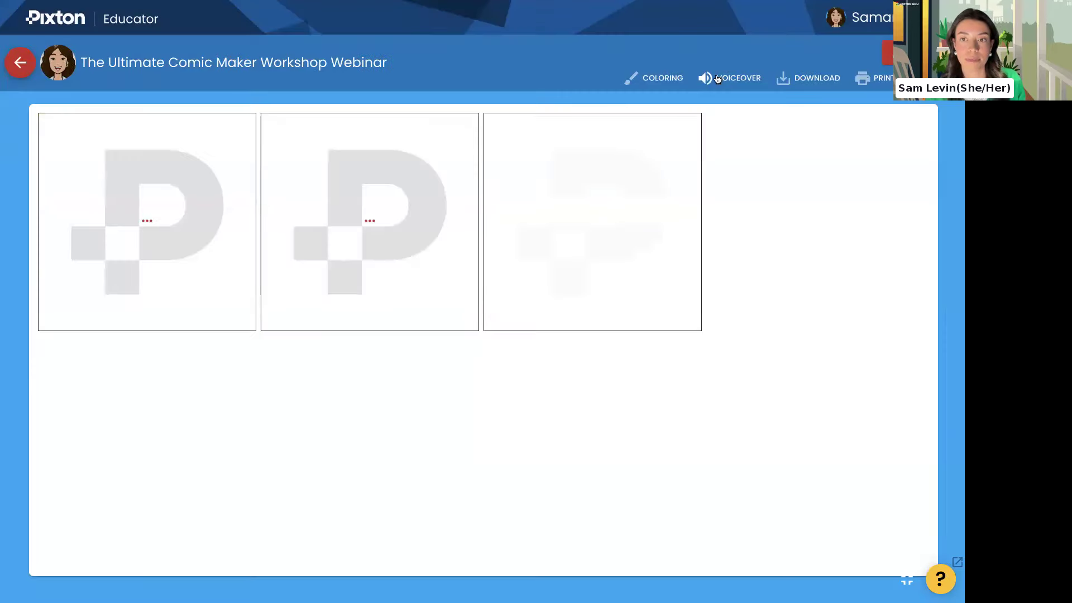
pyautogui.click(718, 79)
pyautogui.click(718, 79)
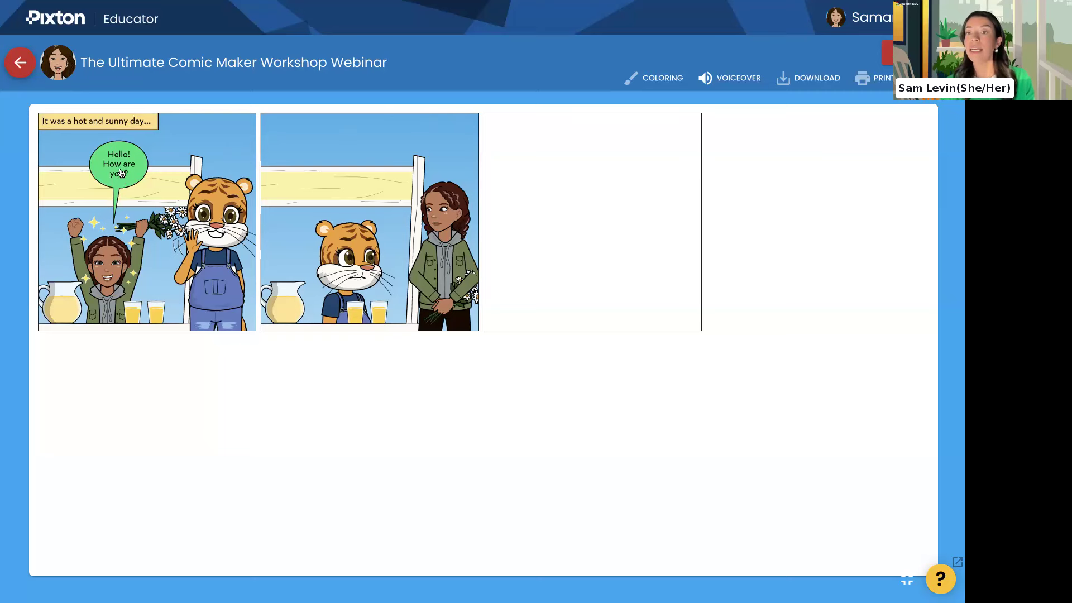
pyautogui.click(788, 77)
pyautogui.click(685, 165)
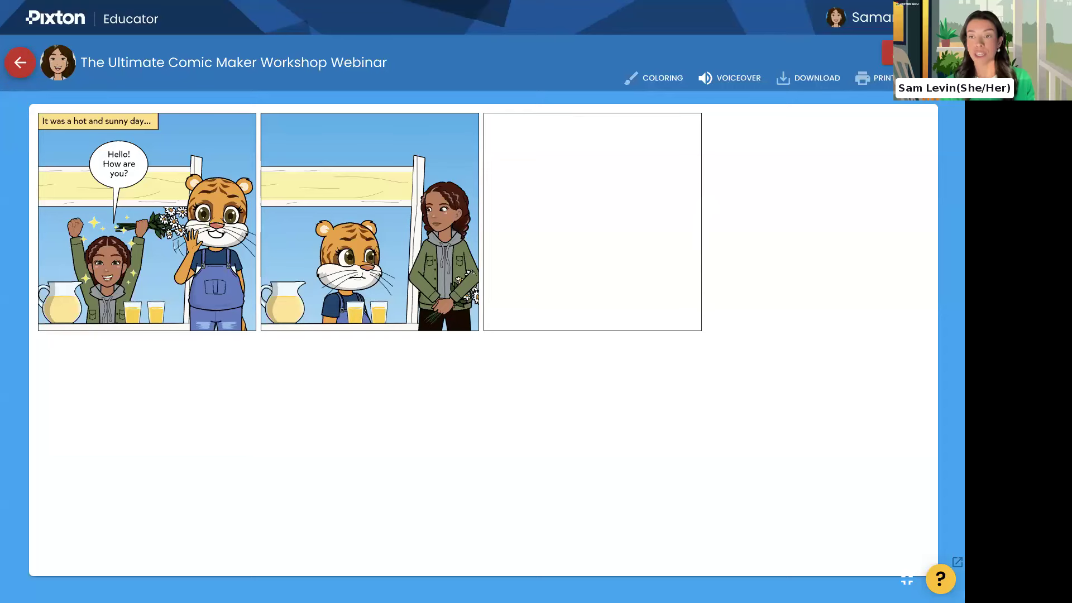
# Share the comic with remixing allowed, leave full-screen view and copy its share link.
pyautogui.click(929, 78)
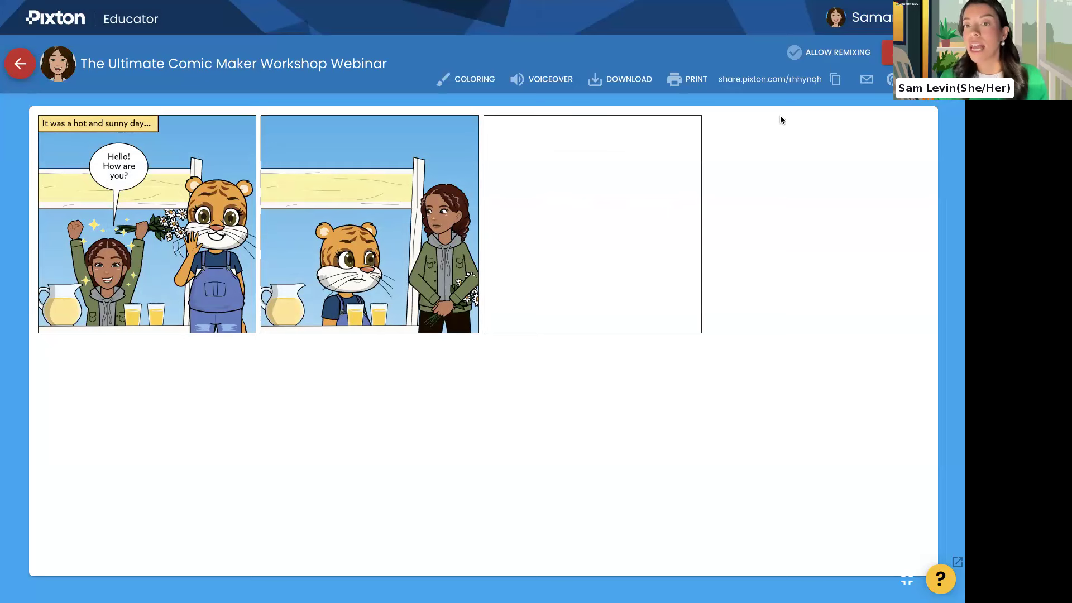
pyautogui.click(804, 59)
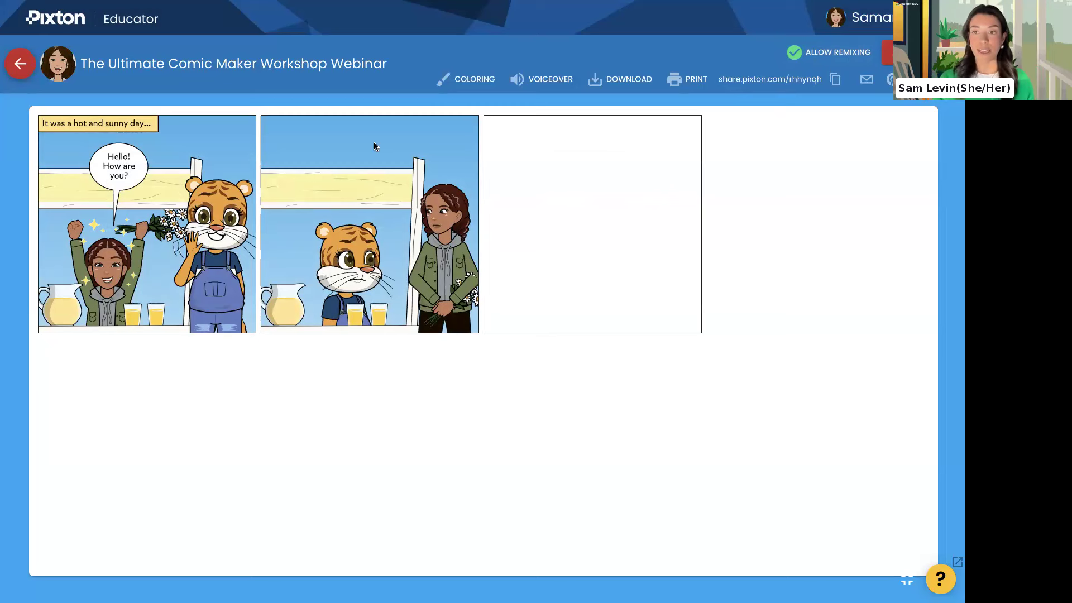
pyautogui.moveTo(39, 10)
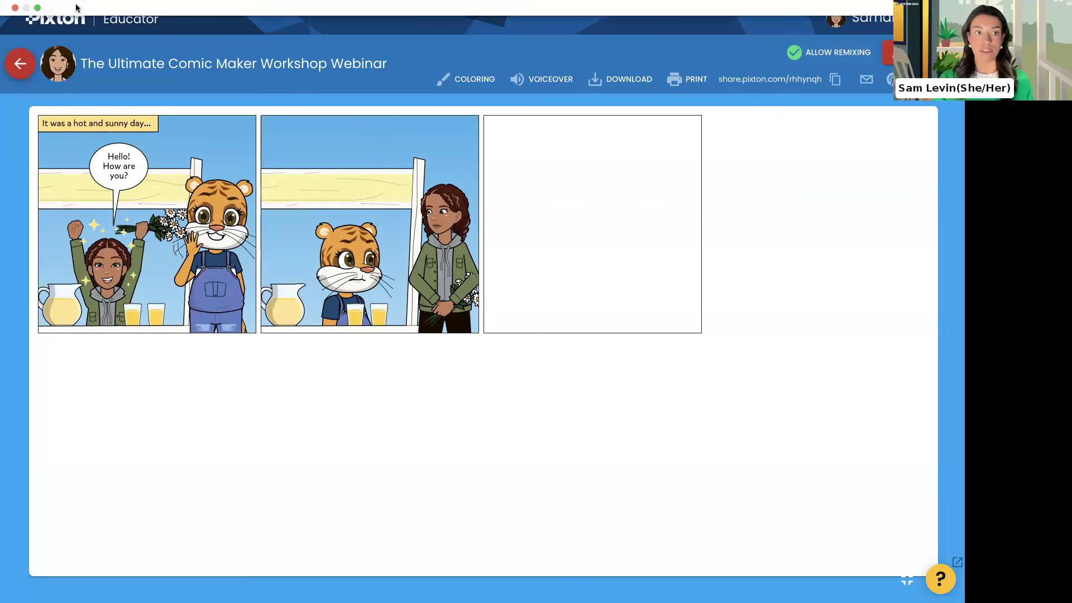
pyautogui.click(38, 8)
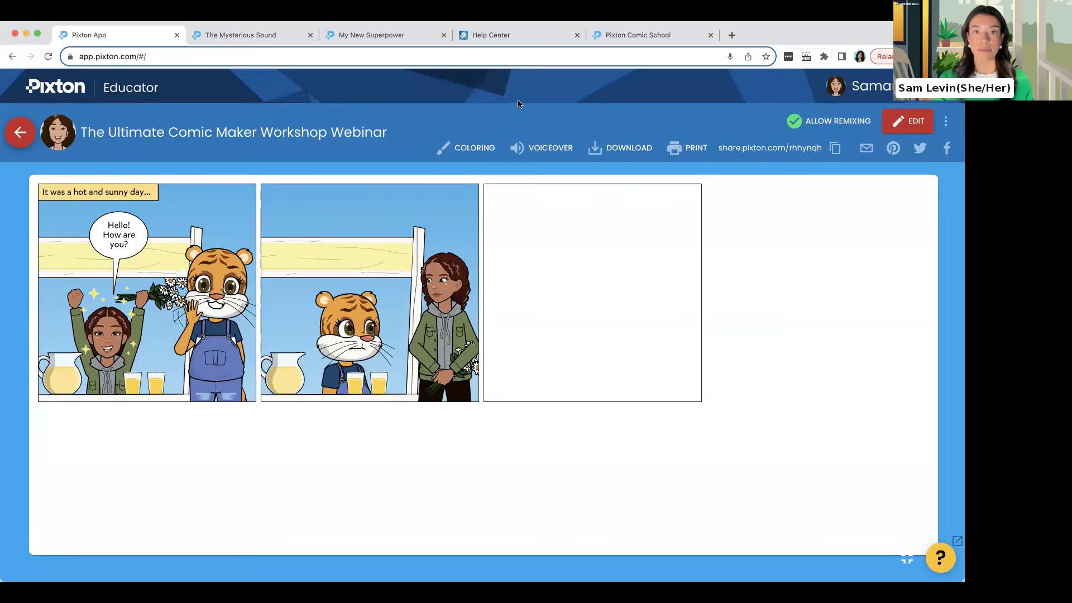
pyautogui.click(791, 149)
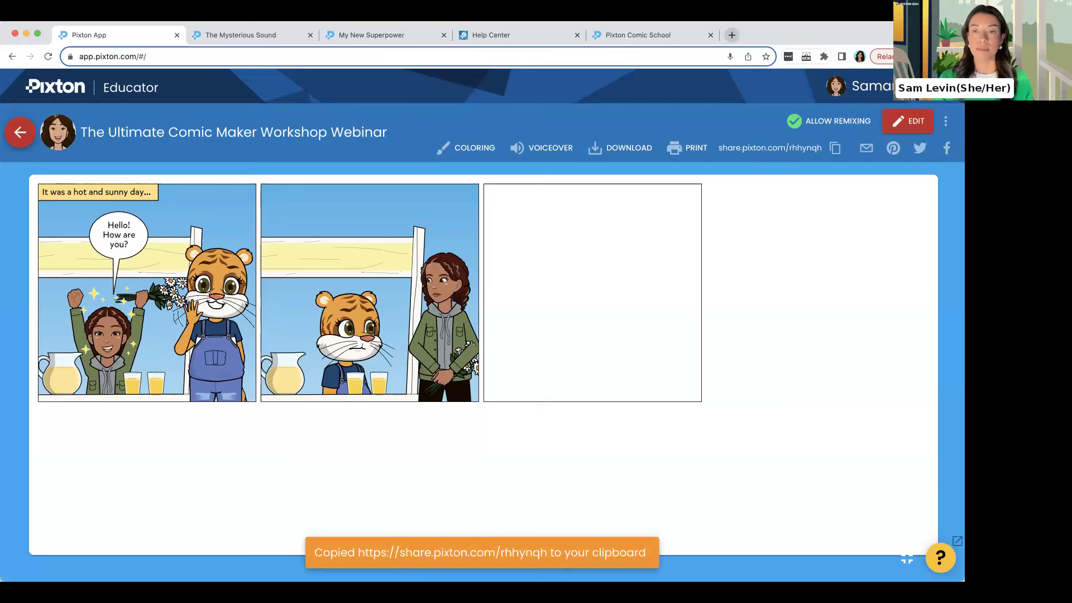
# Open the copied share link in a new browser tab and remix the shared comic.
pyautogui.click(735, 35)
pyautogui.press('super+v')
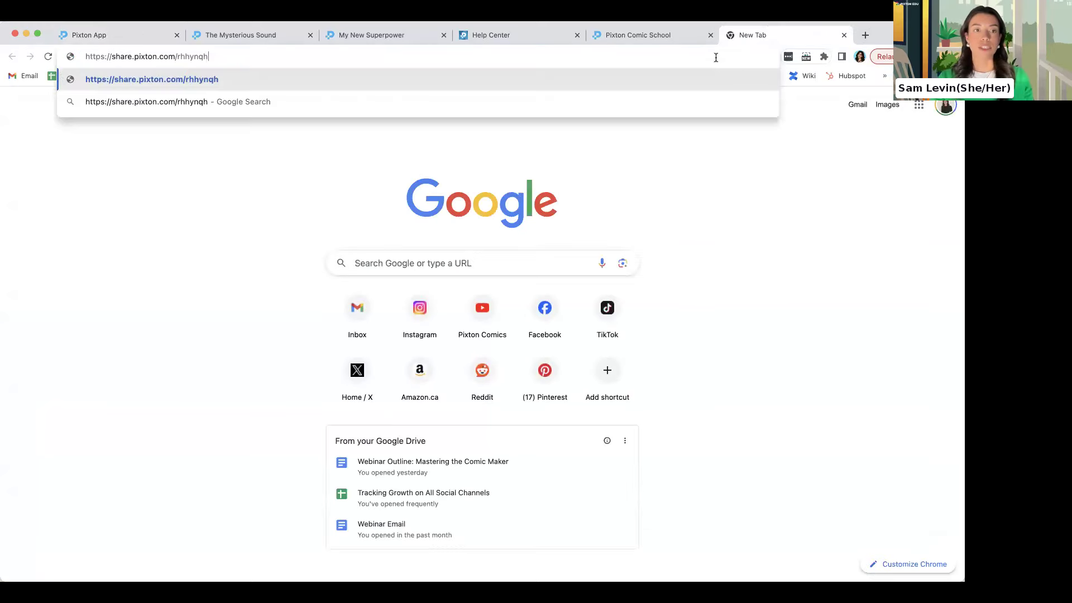
pyautogui.press('Return')
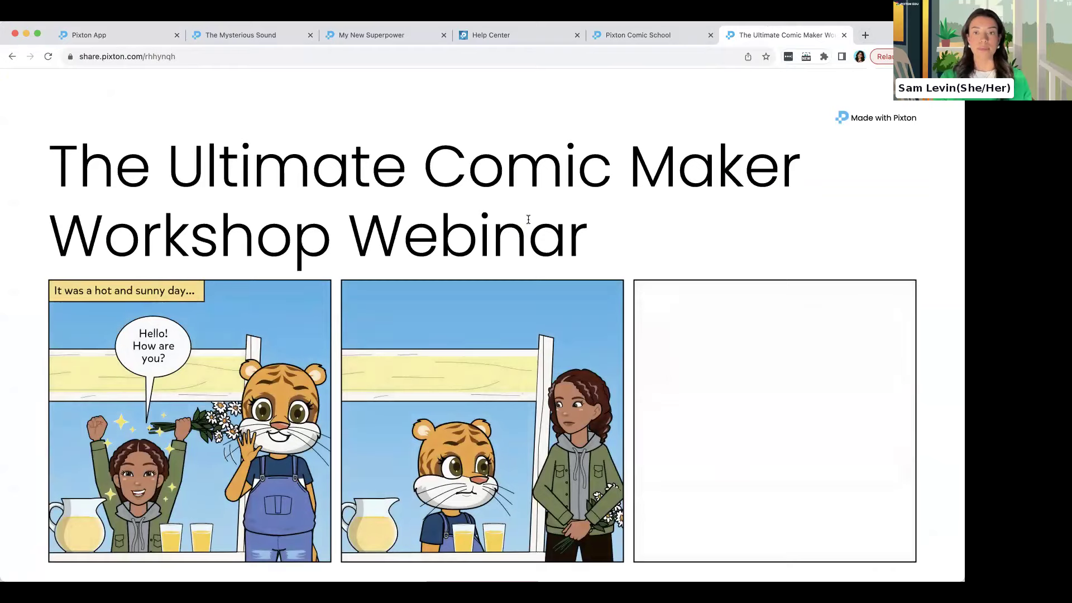
pyautogui.scroll(-2, 529, 220)
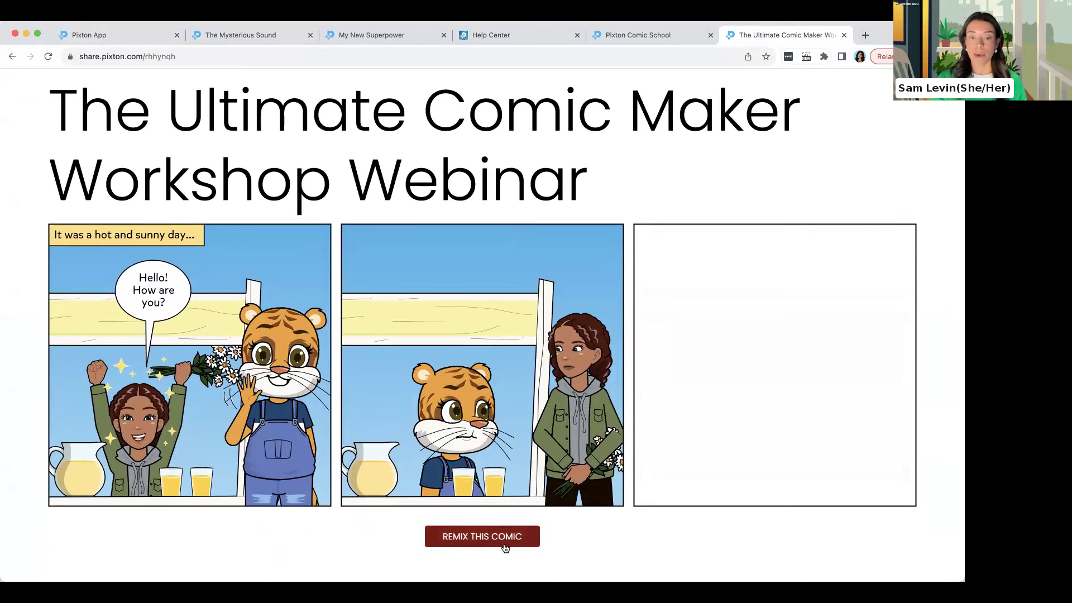
pyautogui.click(457, 544)
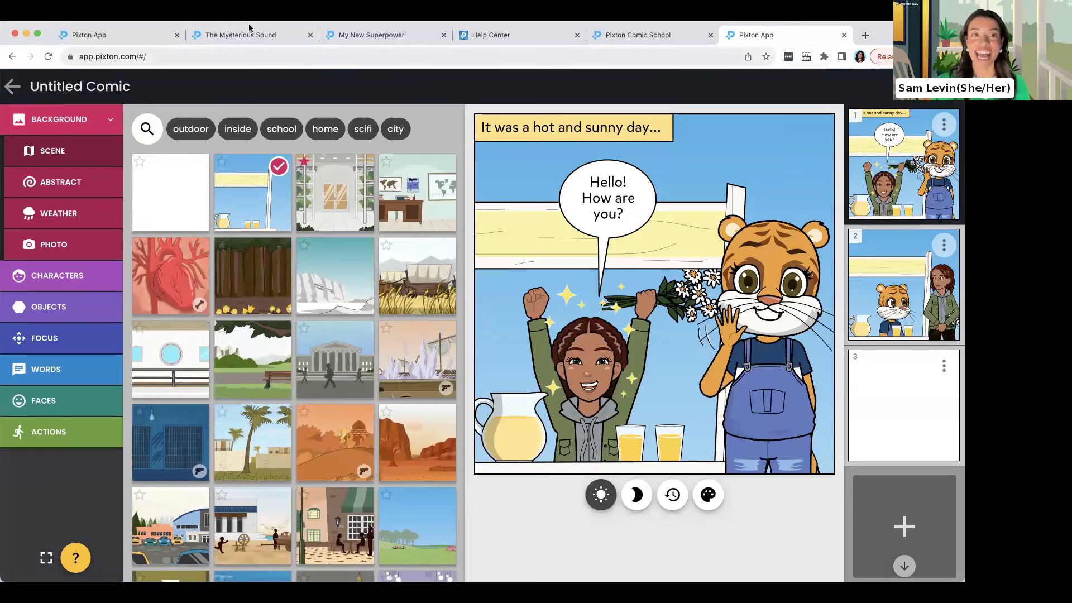
# View the story starter "The Mysterious Sound" and return to the comic's overview.
pyautogui.click(218, 40)
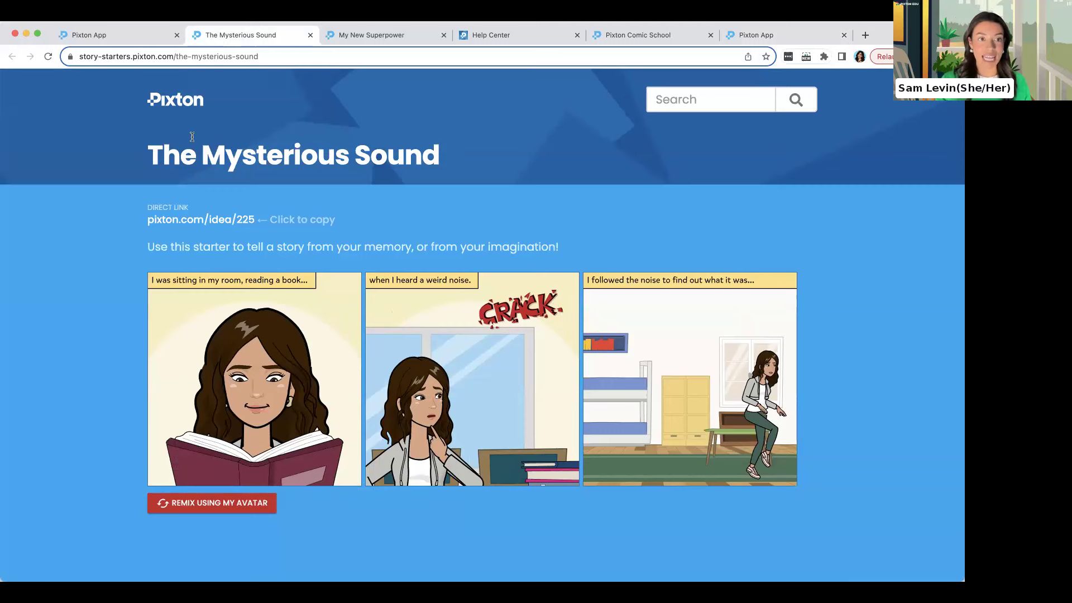
pyautogui.click(123, 37)
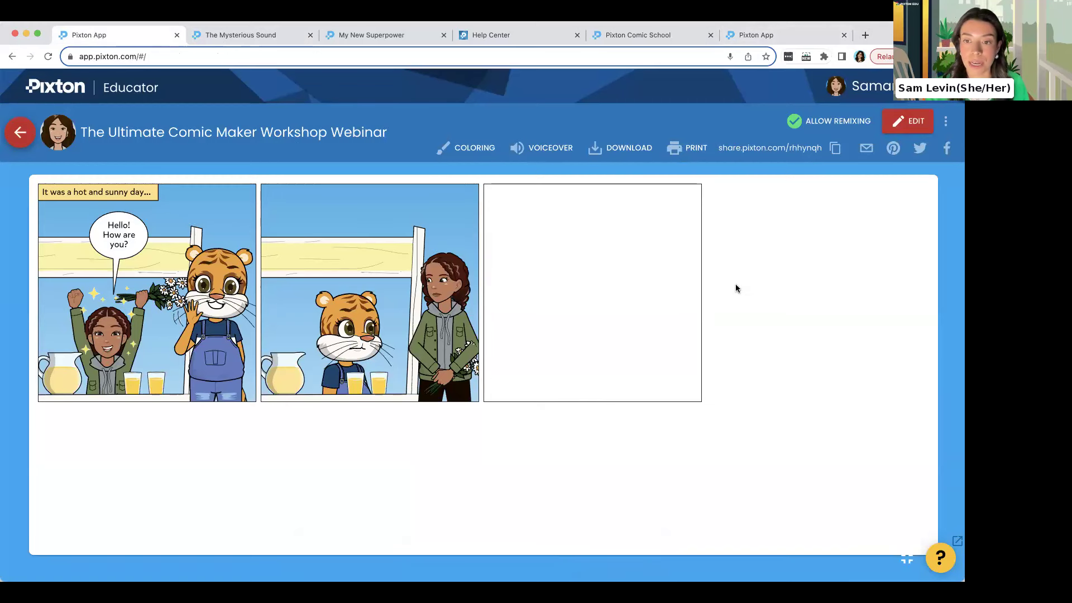
# Read the Help Center article "How to Change the Layout Order of Characters in a Panel" and switch to Pixton Comic School.
pyautogui.click(543, 33)
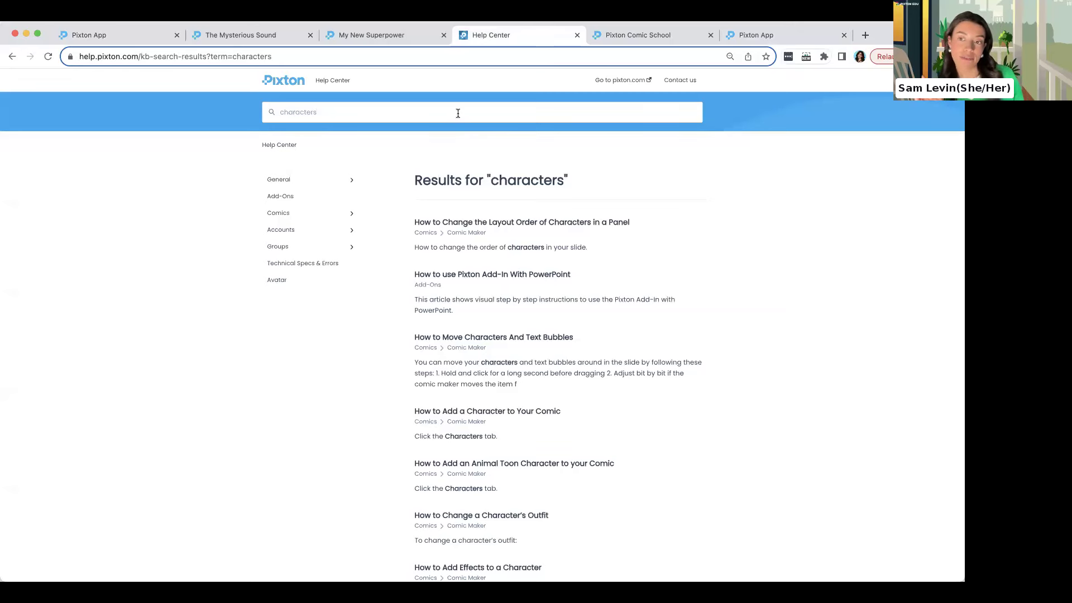
pyautogui.click(555, 225)
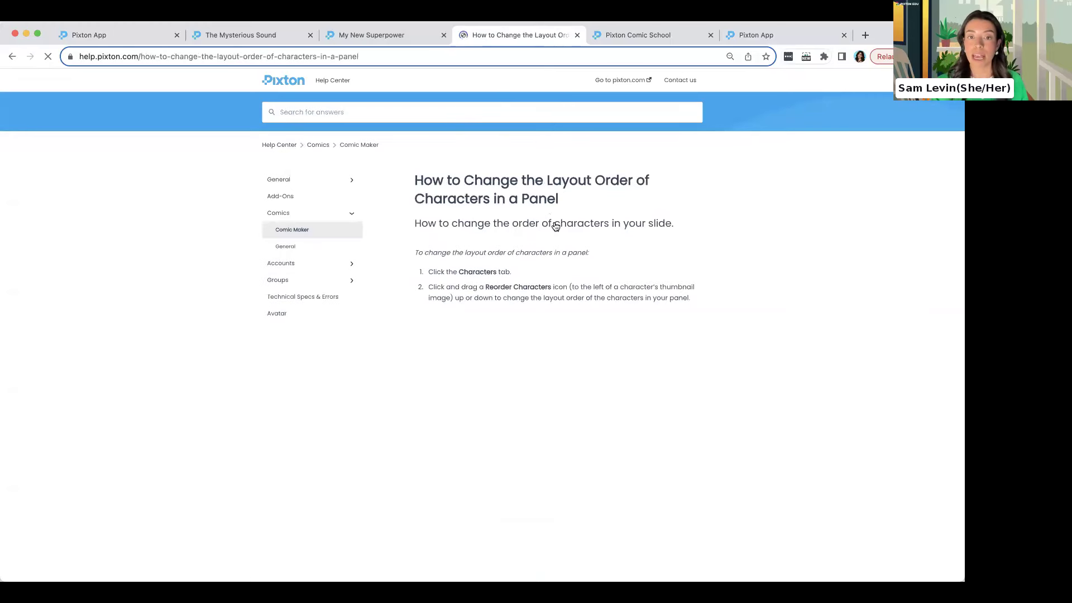
pyautogui.scroll(-3, 555, 226)
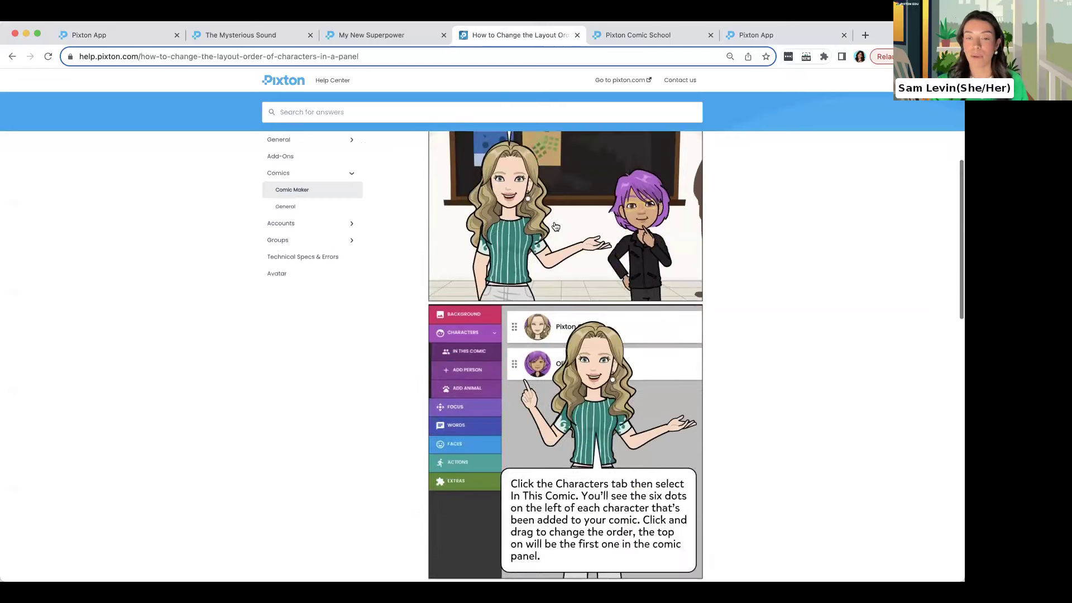
pyautogui.scroll(5, 556, 226)
pyautogui.scroll(1, 555, 226)
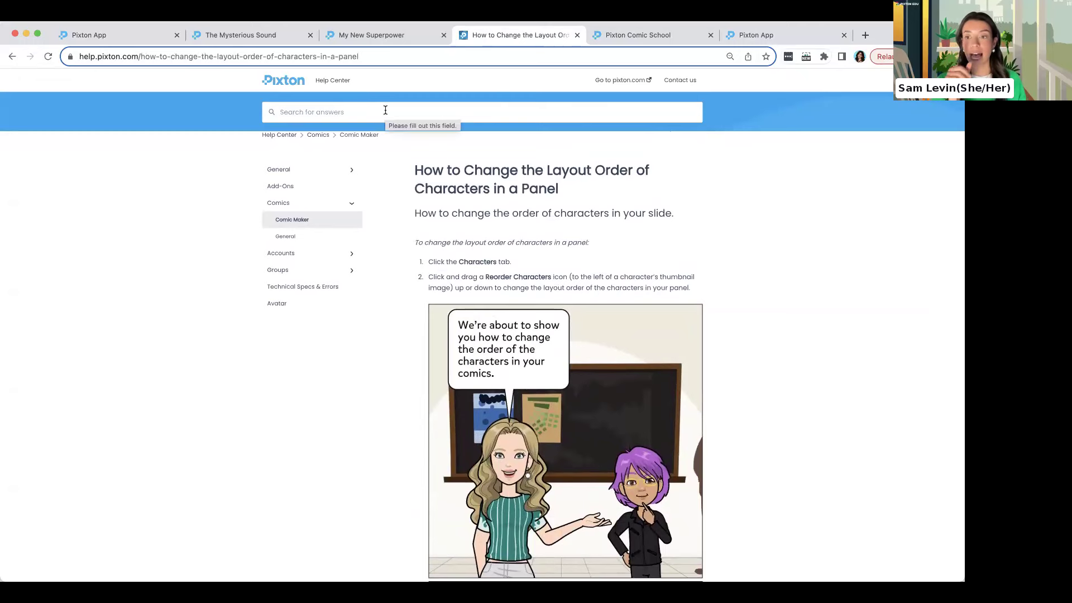
pyautogui.click(652, 33)
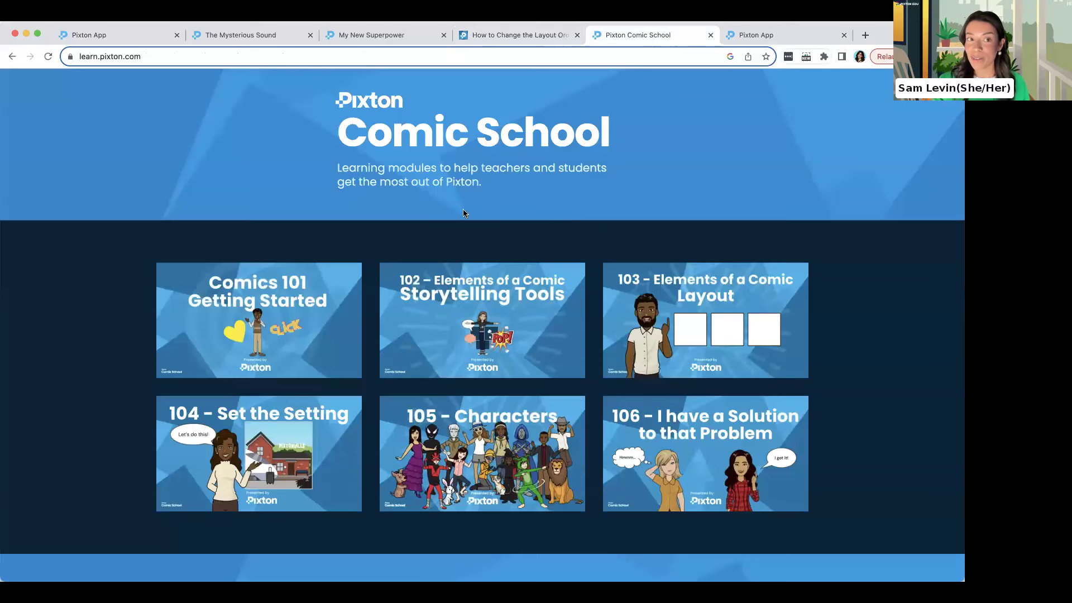